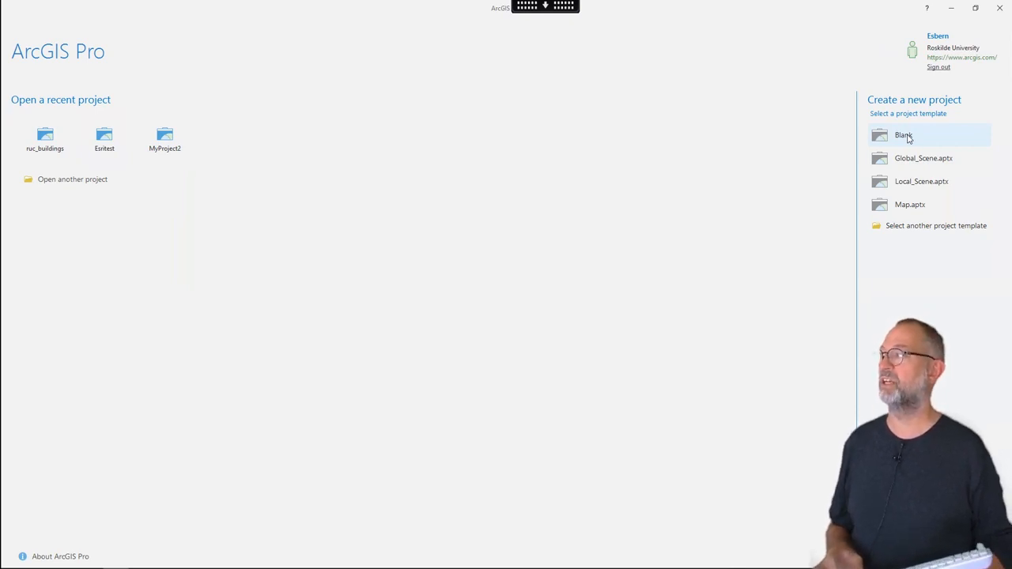
# Step: Create a new project from the Blank template, named RUC, in its own new folder
pyautogui.click(906, 136)
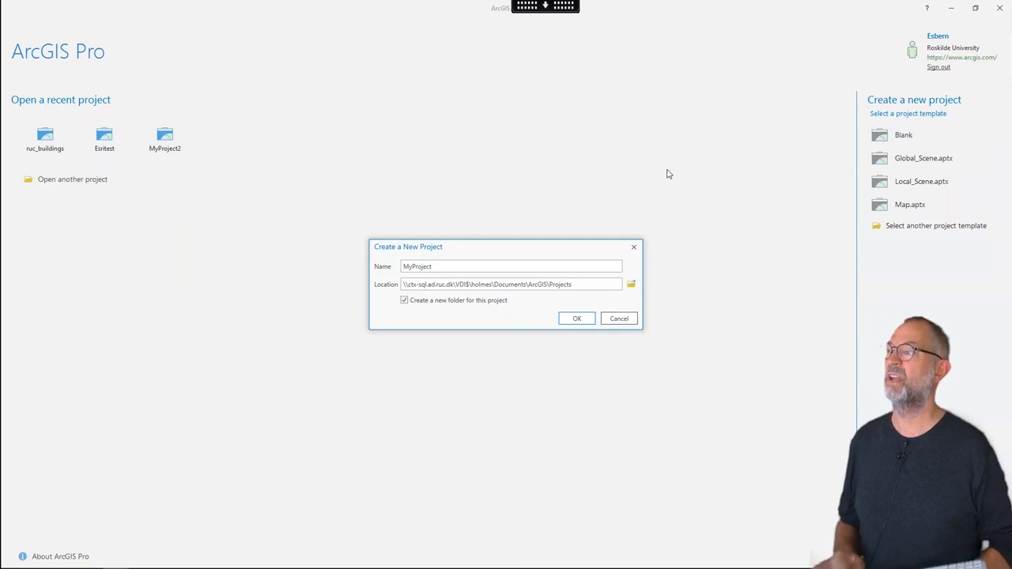
pyautogui.moveTo(434, 267); pyautogui.dragTo(285, 266)
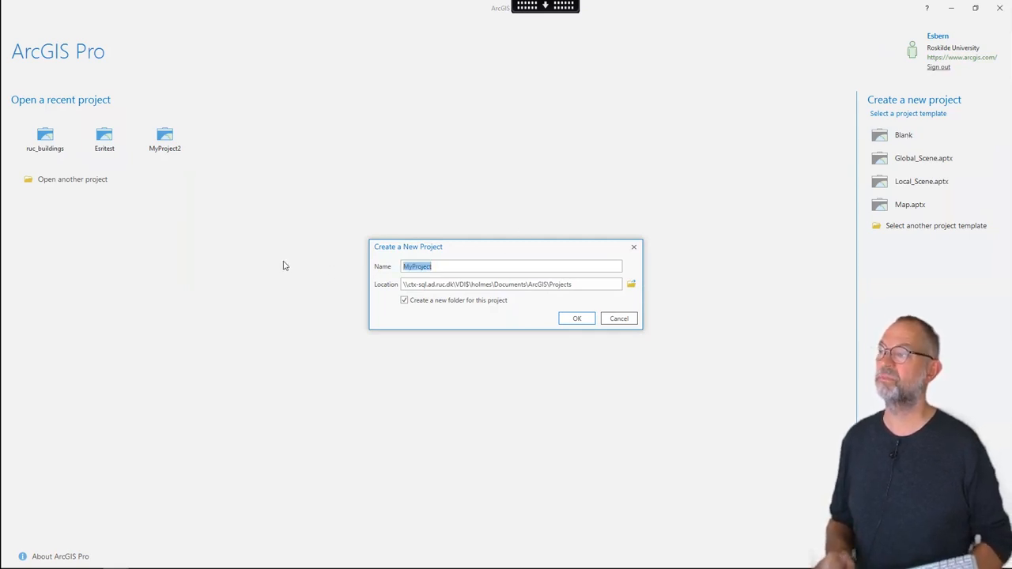
pyautogui.write('RUC')
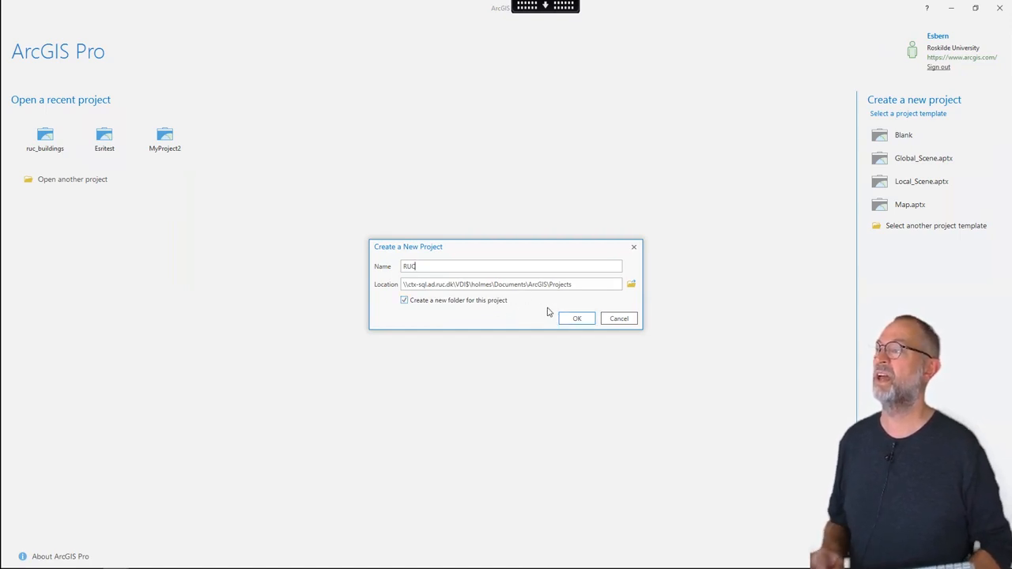
pyautogui.click(575, 319)
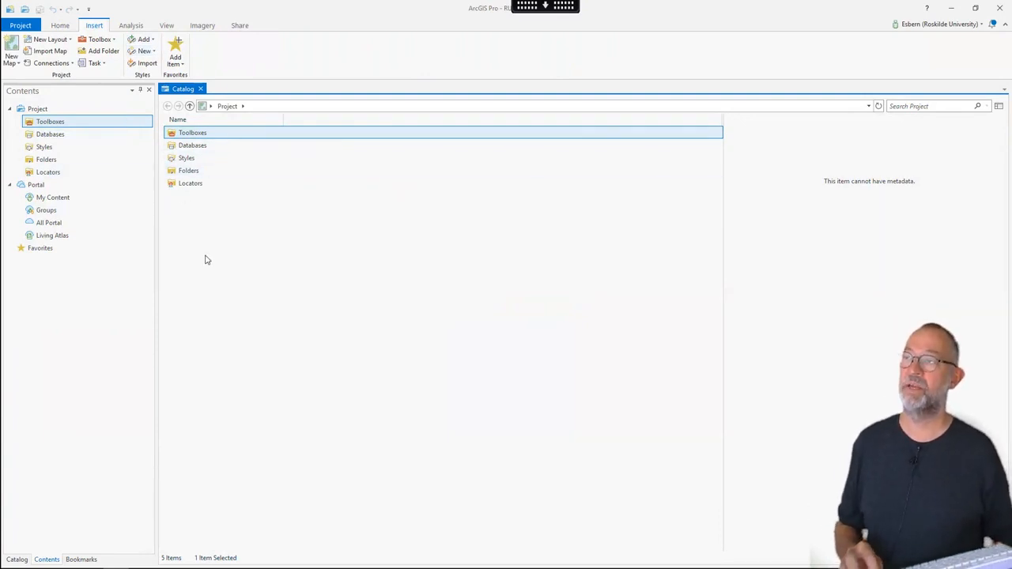
# Step: Check the project's databases and add a folder connection to the Data folder on the IMT-GIS (S:) drive
pyautogui.doubleClick(193, 147)
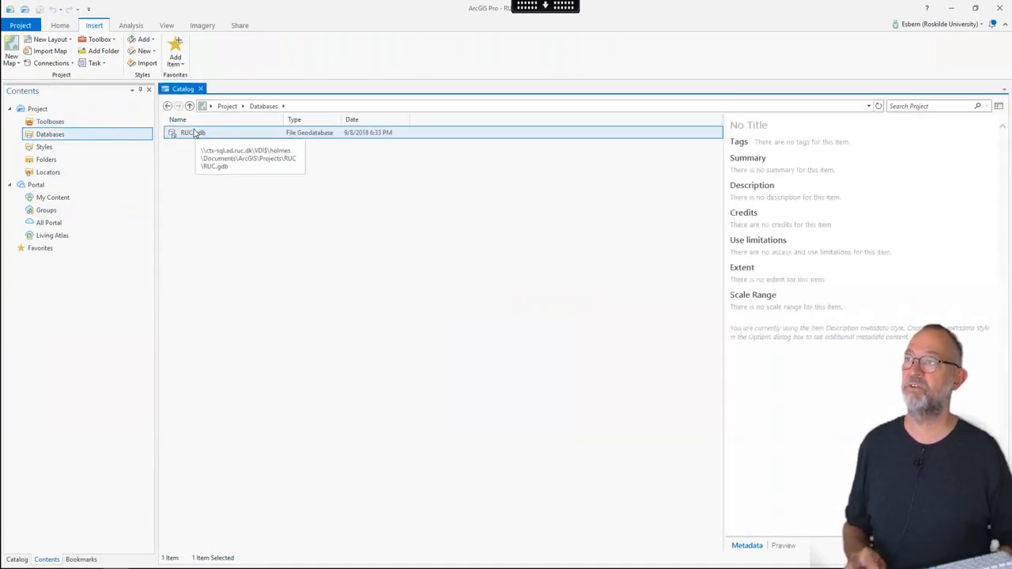
pyautogui.click(227, 107)
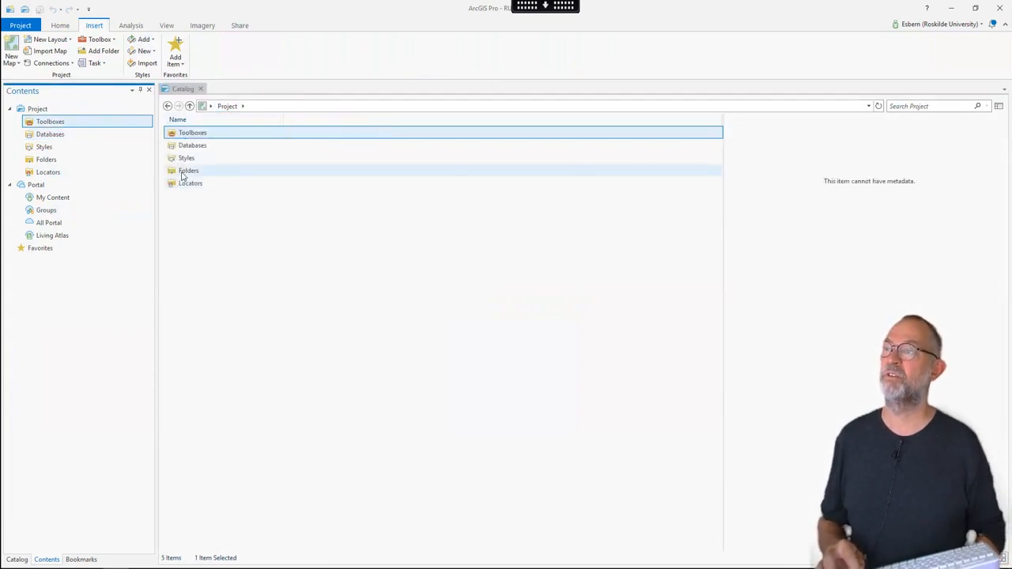
pyautogui.click(184, 172)
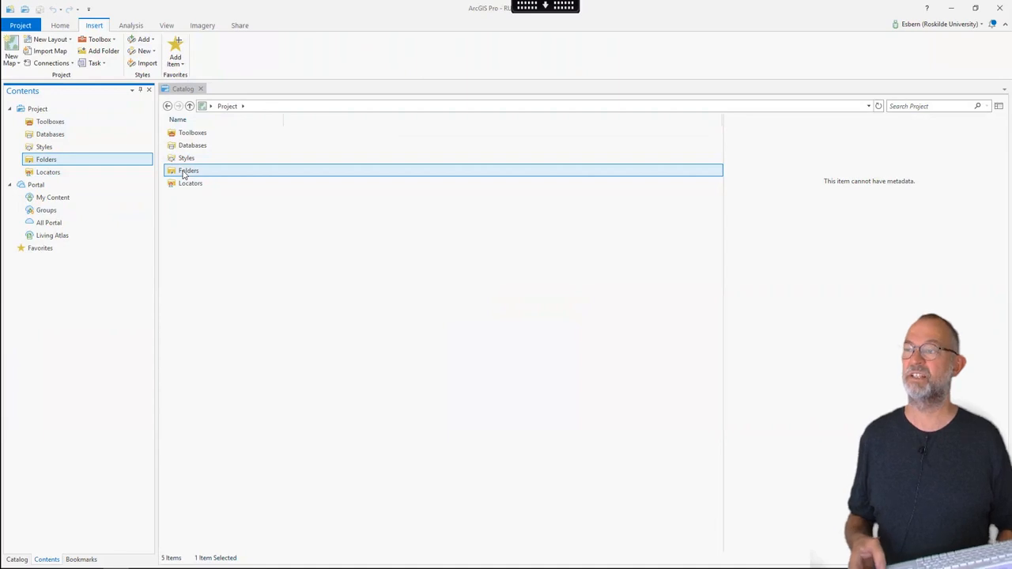
pyautogui.rightClick(182, 175)
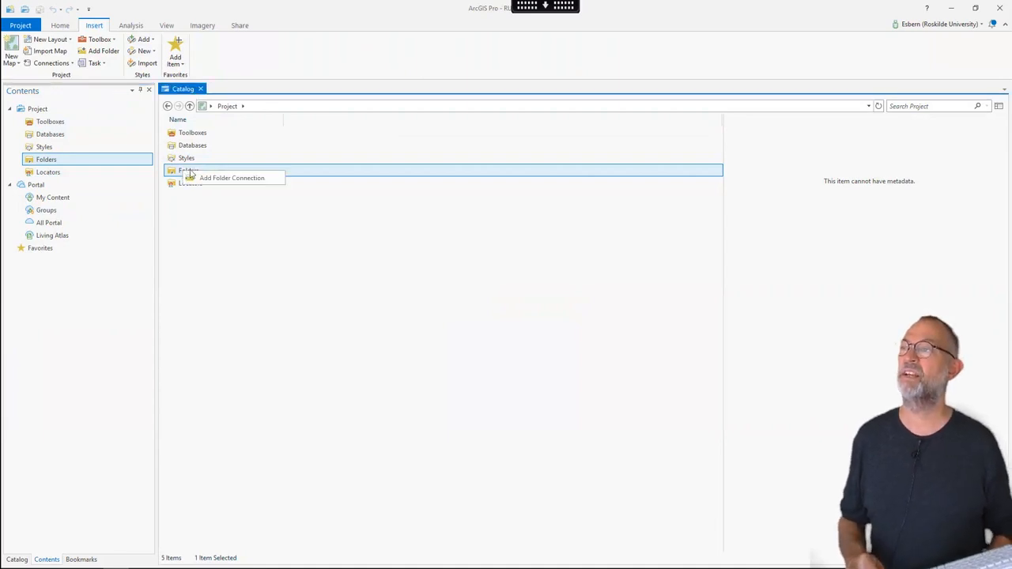
pyautogui.click(222, 178)
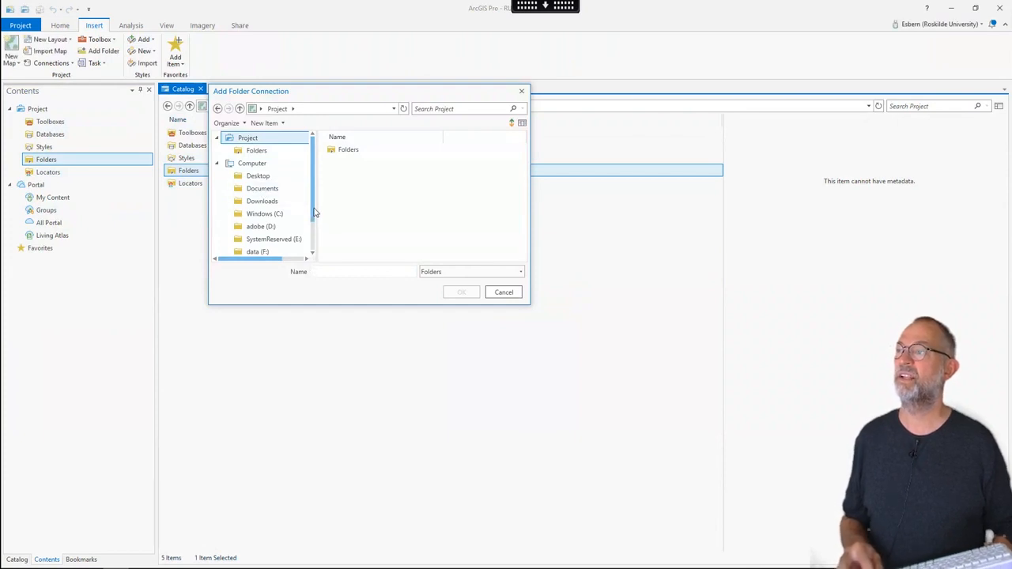
pyautogui.scroll(-1, 312, 237)
pyautogui.click(293, 249)
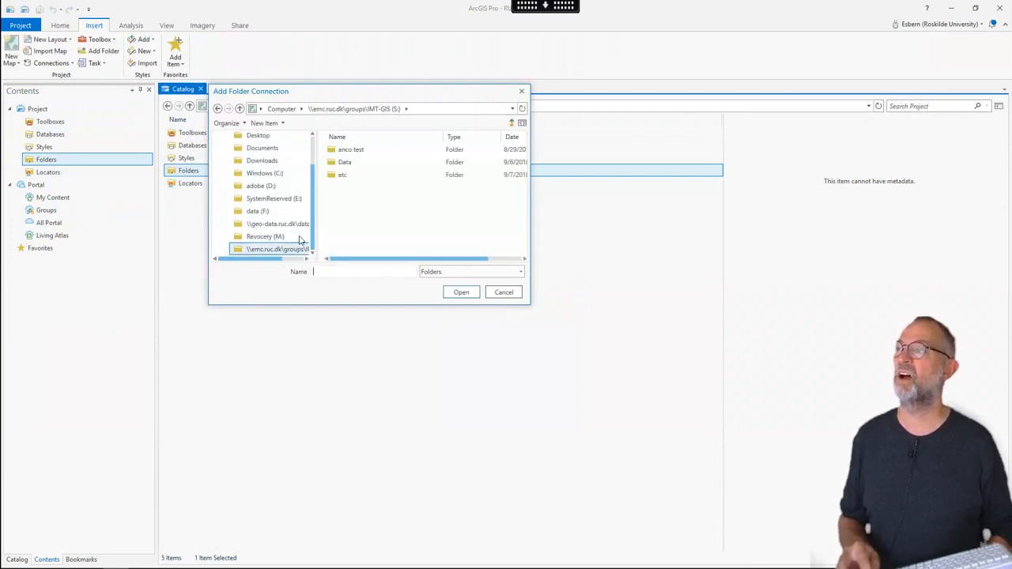
pyautogui.click(344, 163)
pyautogui.doubleClick(344, 164)
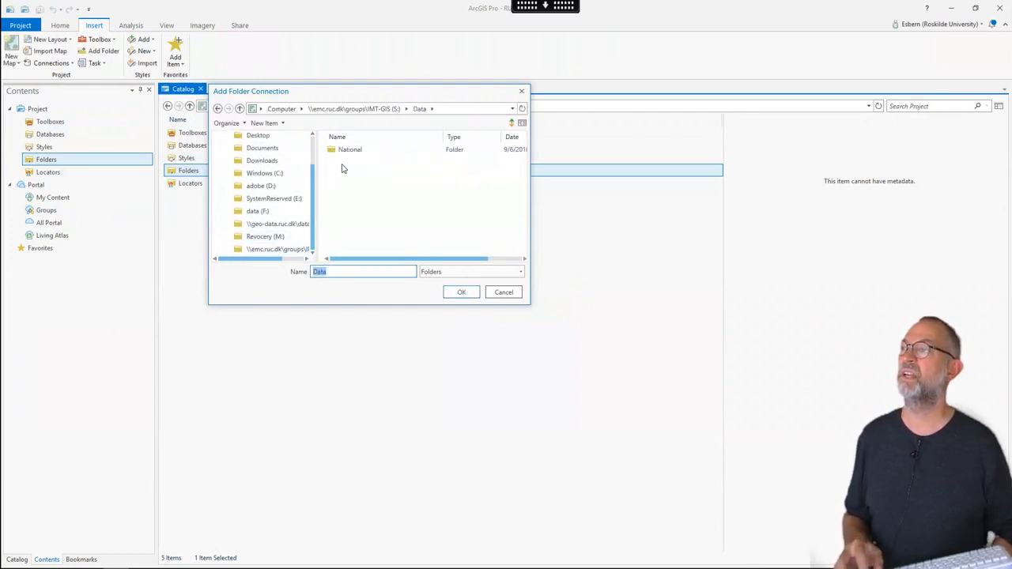
pyautogui.click(385, 109)
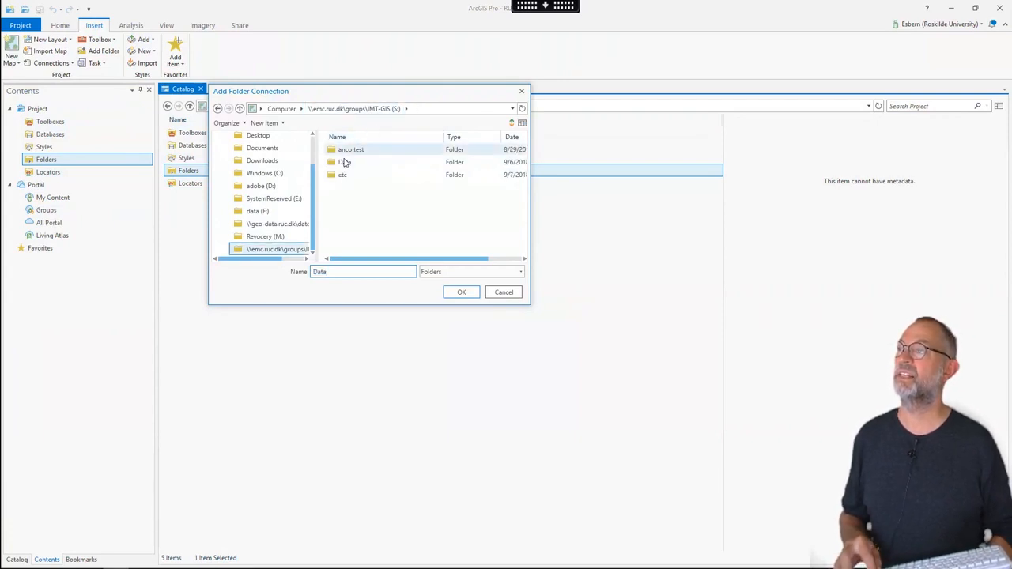
pyautogui.click(466, 293)
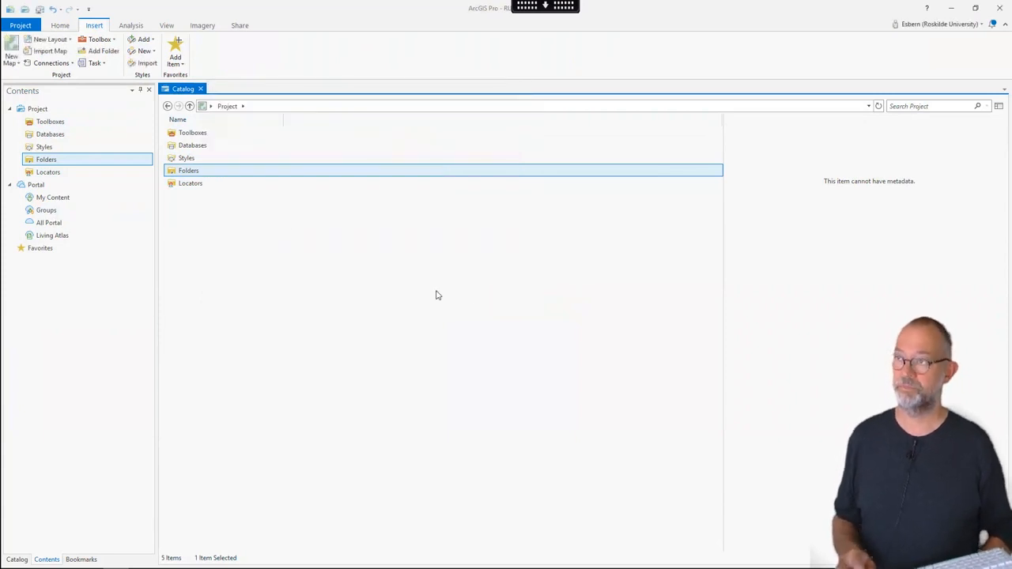
# Step: Browse the project's connected Data folder down through National and DK to the TRAFIK folder
pyautogui.doubleClick(192, 174)
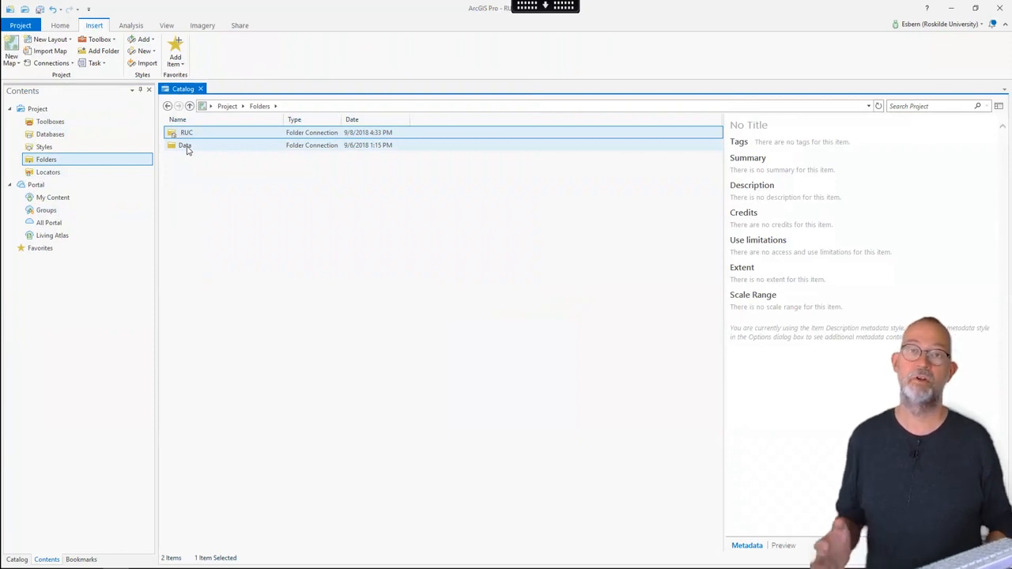
pyautogui.doubleClick(187, 147)
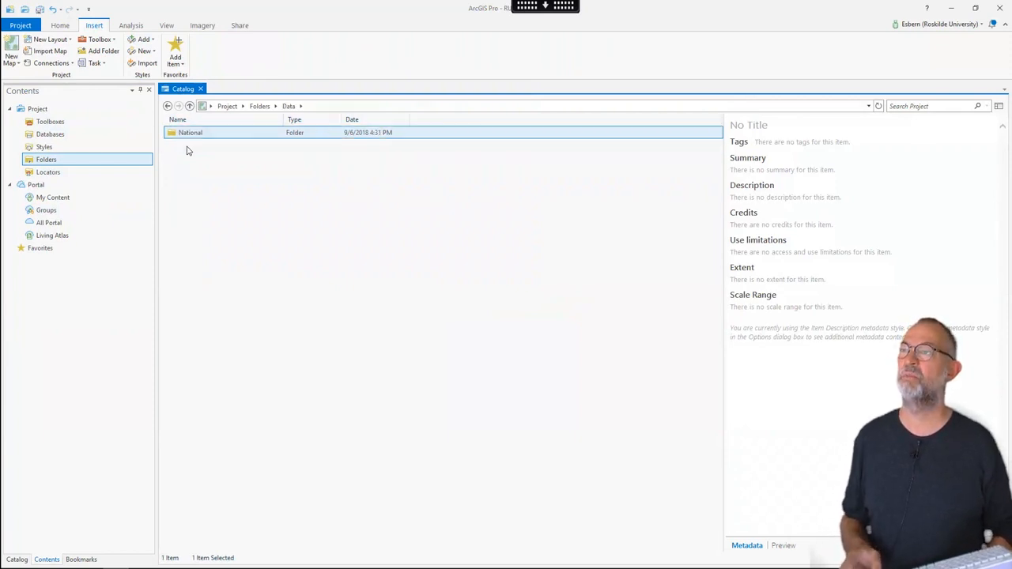
pyautogui.doubleClick(178, 134)
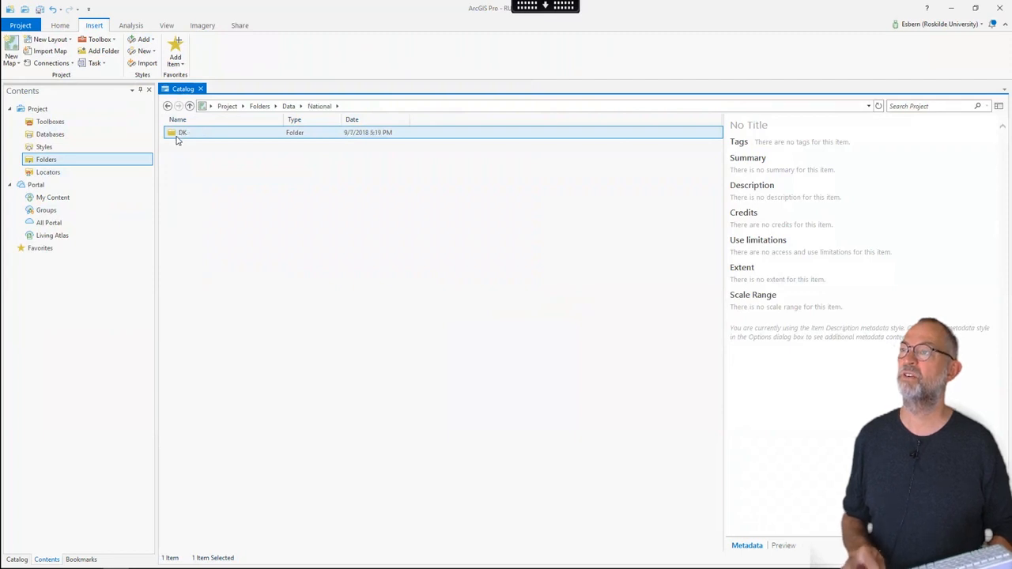
pyautogui.doubleClick(175, 134)
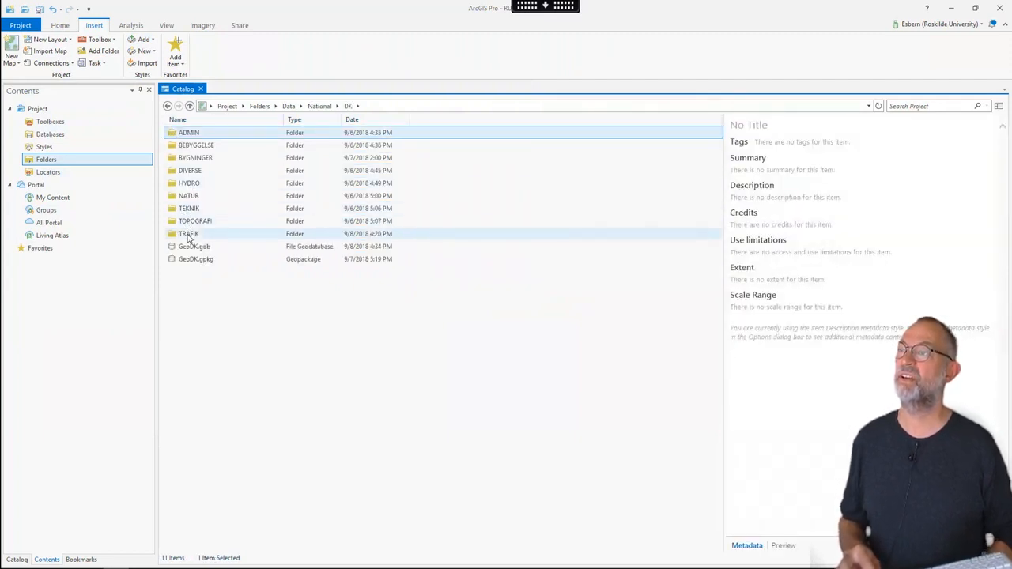
pyautogui.click(187, 235)
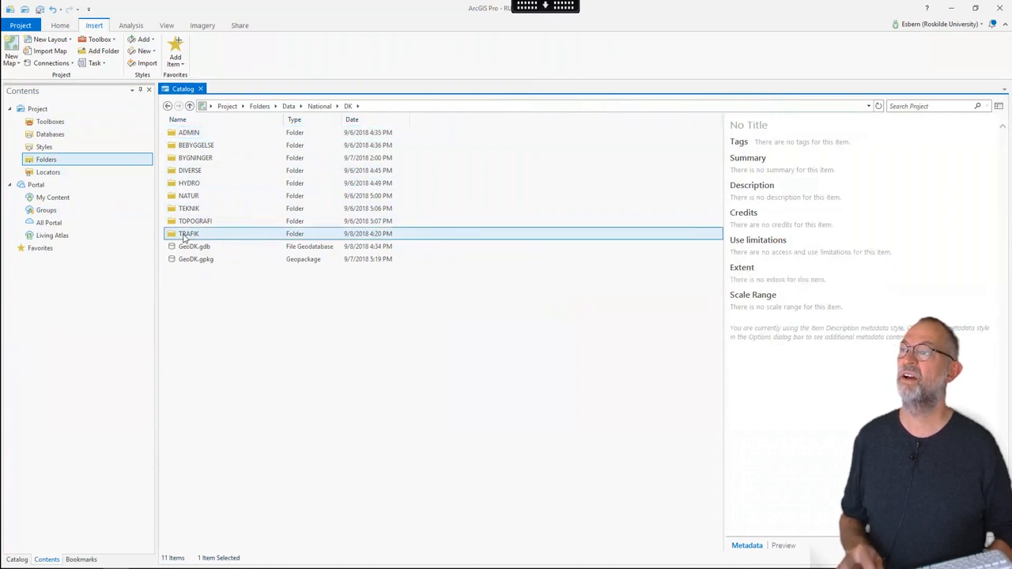
pyautogui.doubleClick(178, 237)
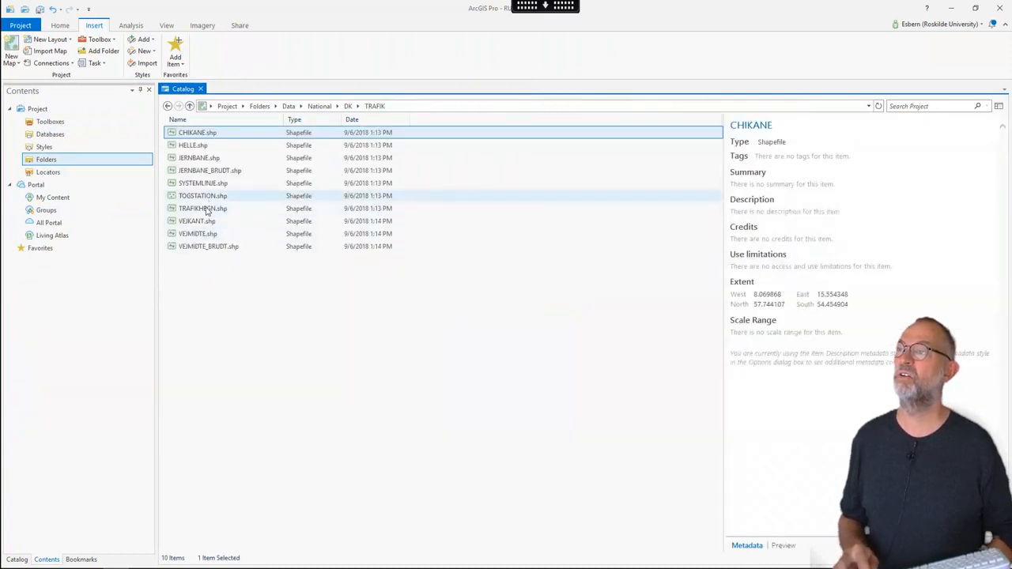
# Step: Add the JERNBANE.shp shapefile to a new map
pyautogui.click(202, 159)
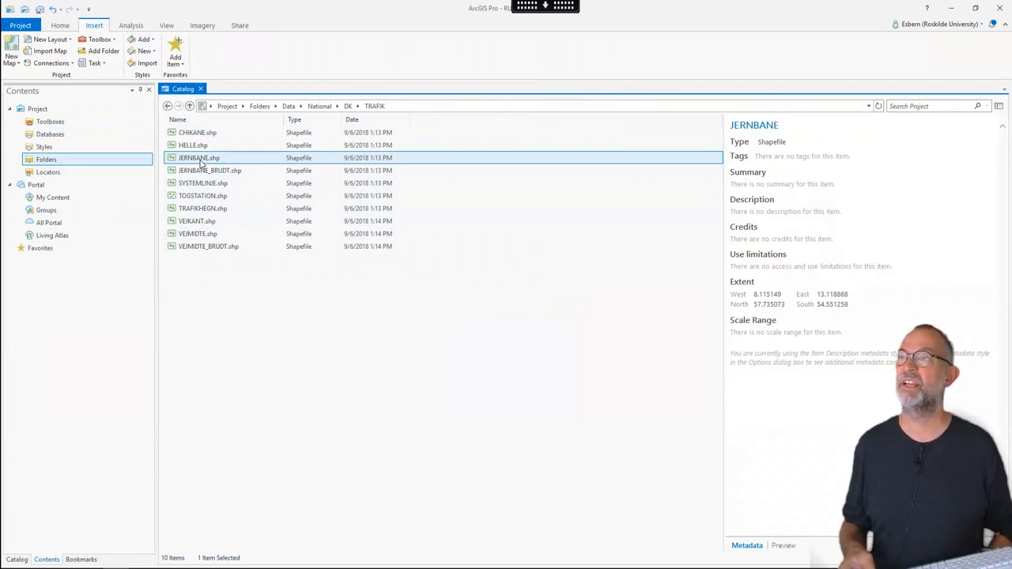
pyautogui.rightClick(202, 162)
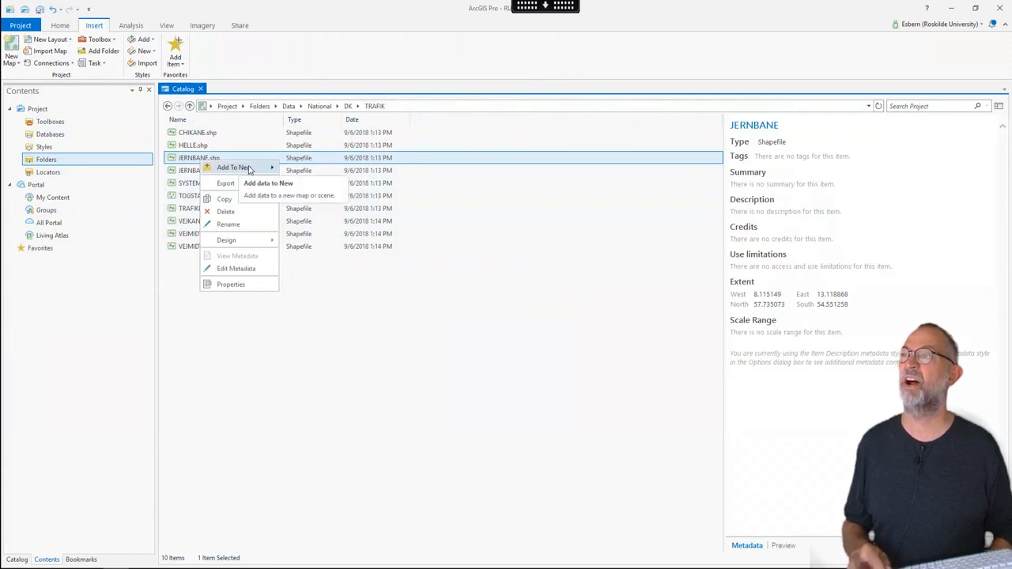
pyautogui.moveTo(272, 168)
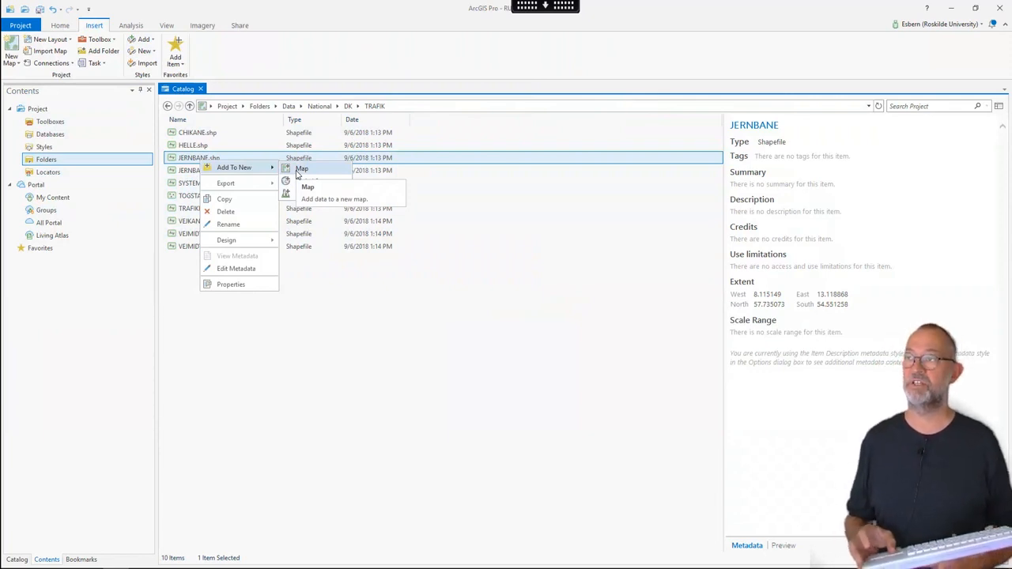
pyautogui.click(298, 173)
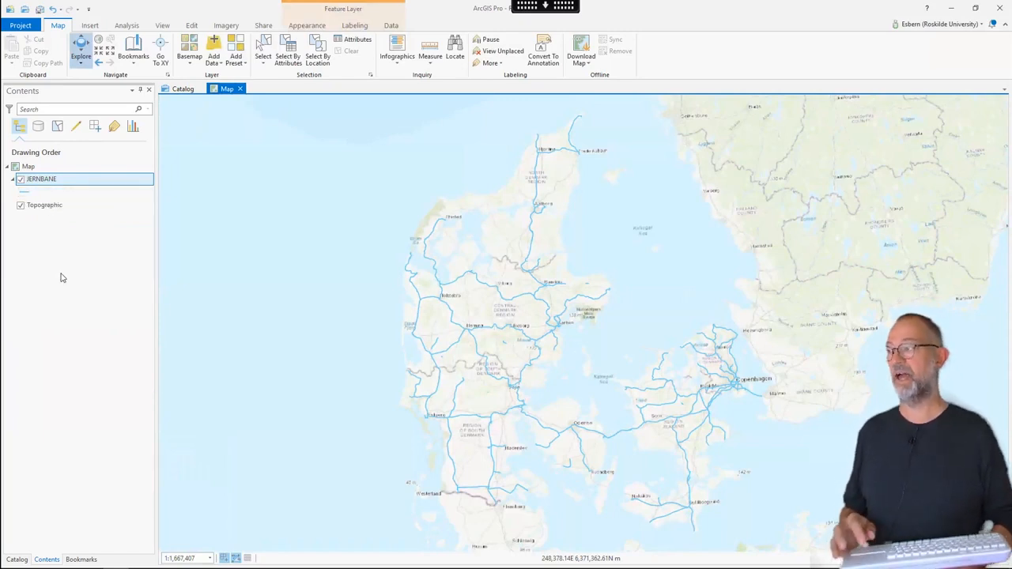
# Step: Apply the Railroad line symbol from the ArcGIS 2D gallery to the JERNBANE layer
pyautogui.click(26, 196)
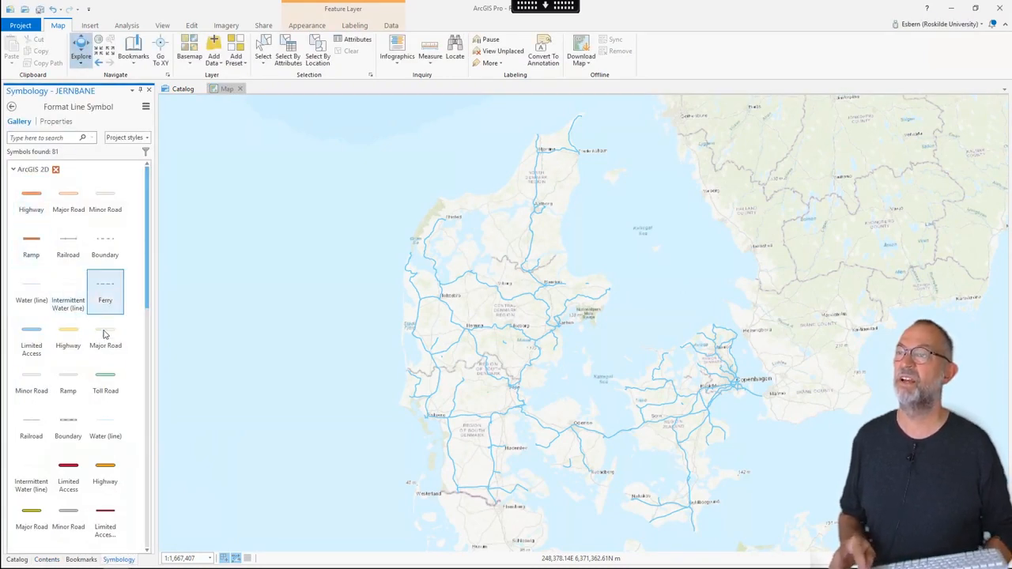
pyautogui.click(78, 251)
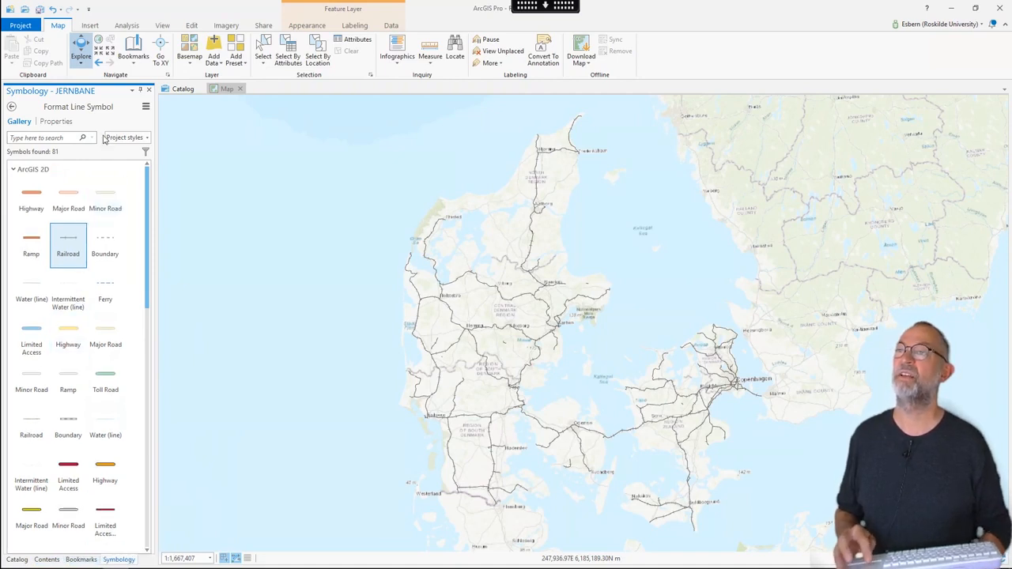
pyautogui.click(149, 91)
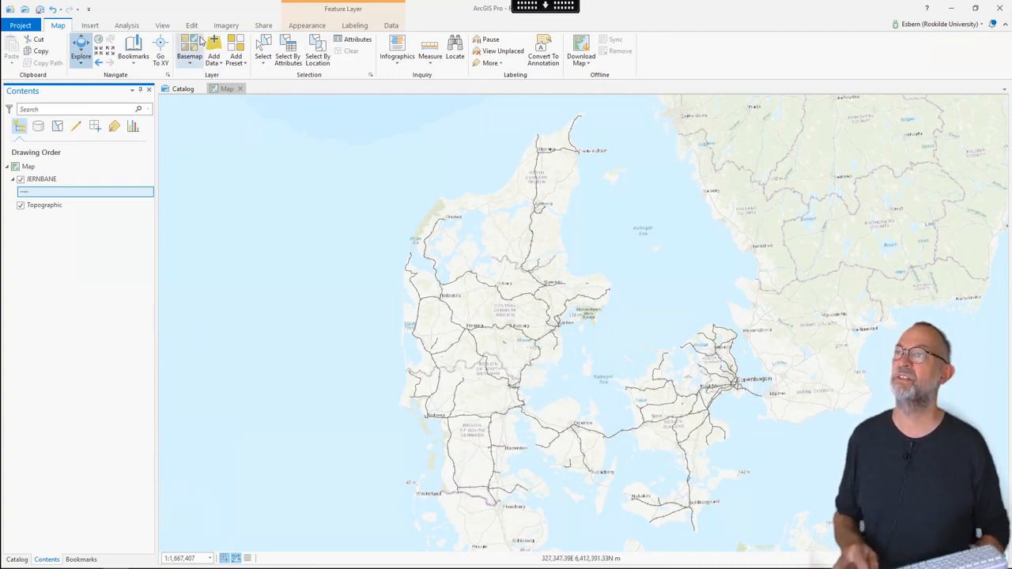
# Step: Change the map's basemap to OpenStreetMap
pyautogui.click(191, 64)
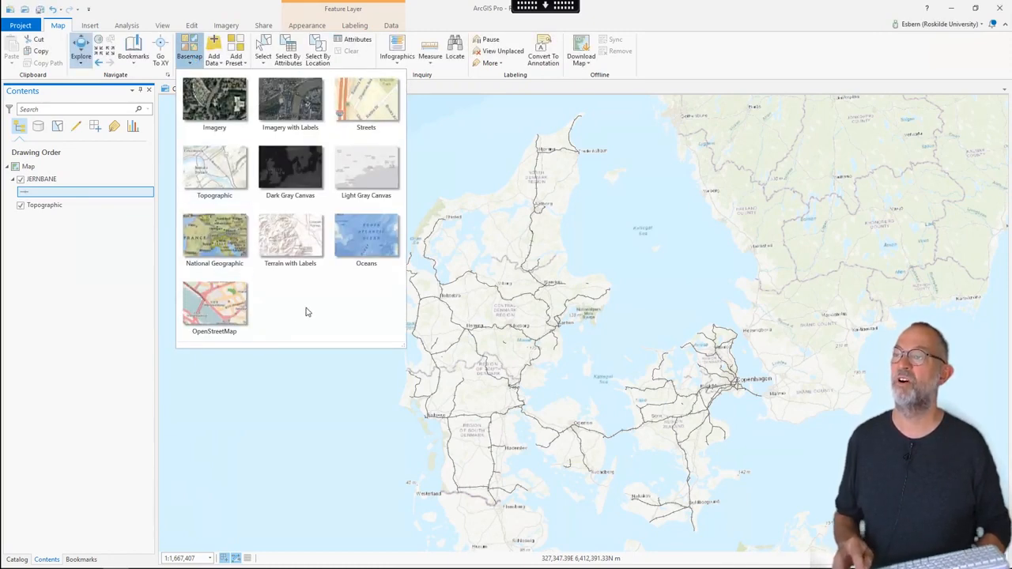
pyautogui.click(229, 307)
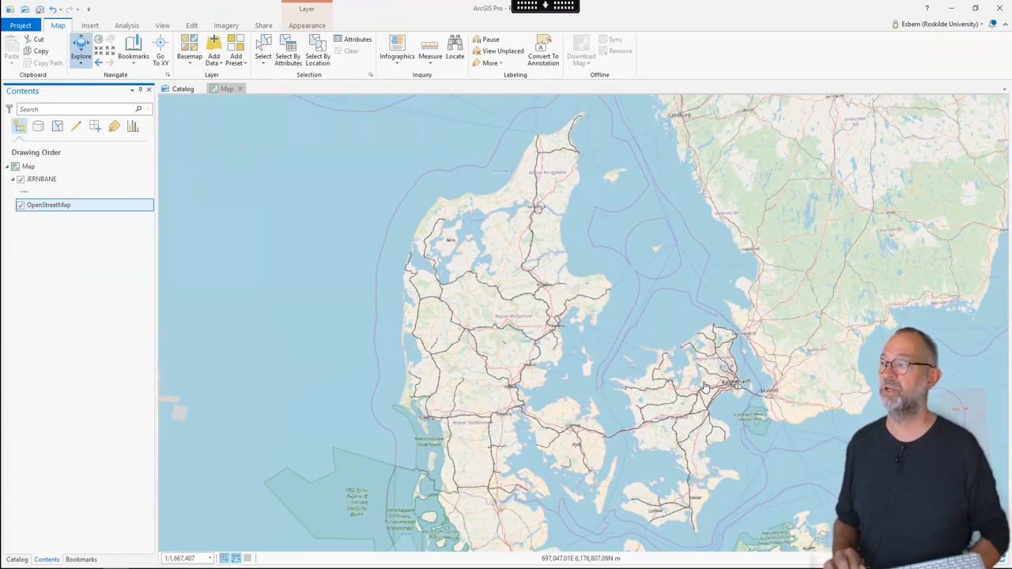
# Step: Zoom the map in on the Roskilde University campus area east of Roskilde to examine it closely
pyautogui.scroll(2, 705, 386)
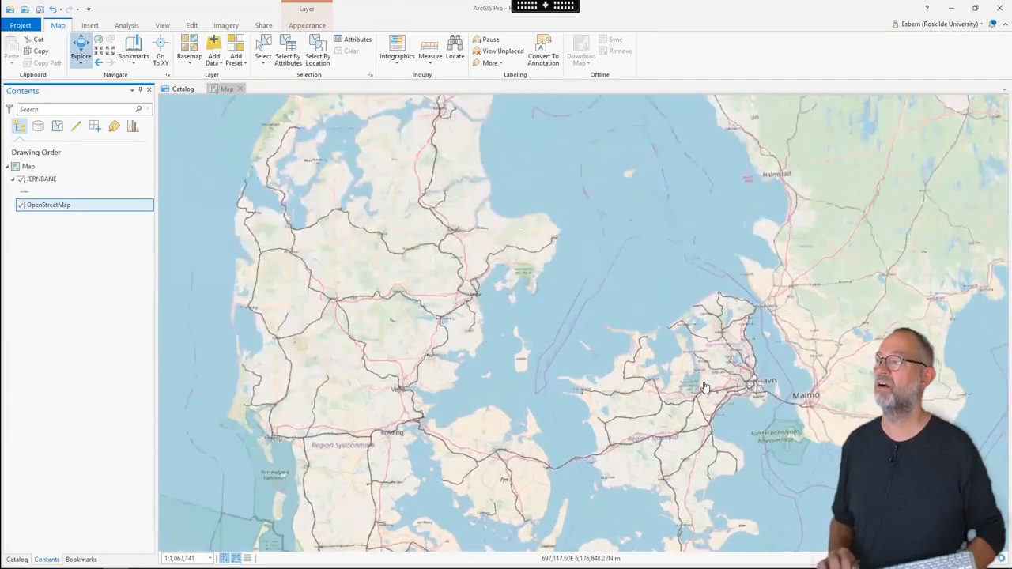
pyautogui.scroll(1, 705, 386)
pyautogui.scroll(3, 704, 386)
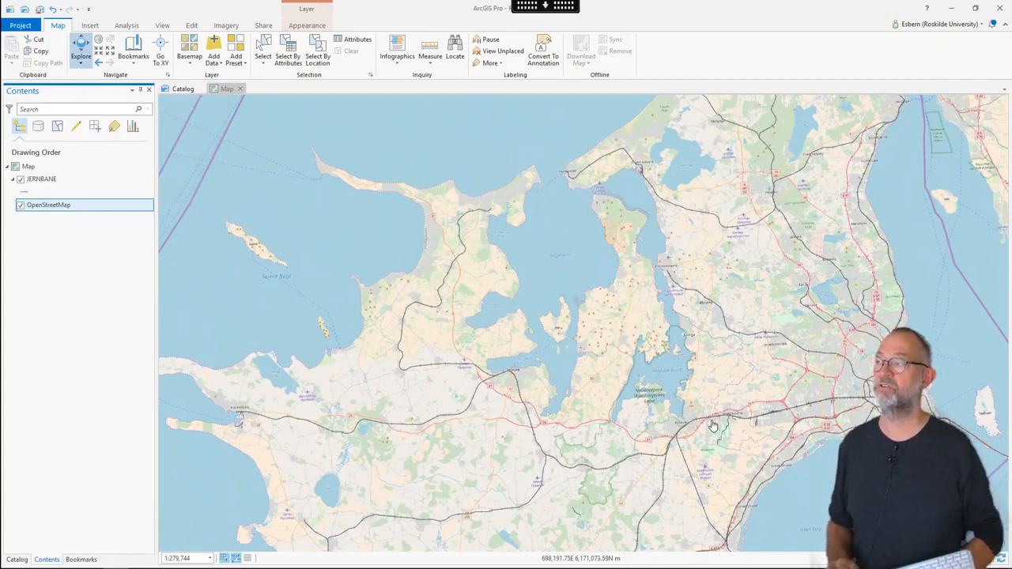
pyautogui.scroll(4, 712, 426)
pyautogui.scroll(1, 713, 425)
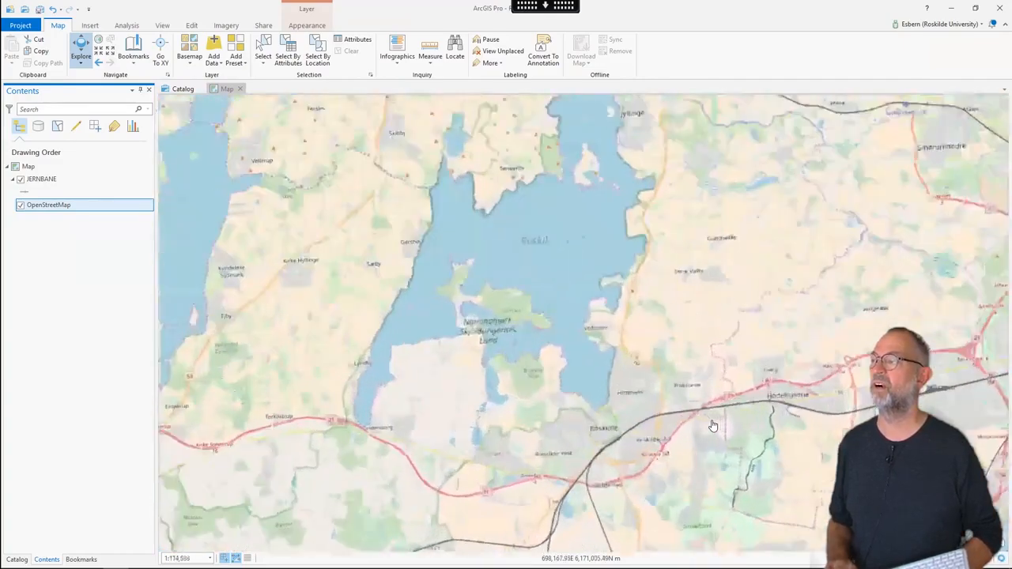
pyautogui.scroll(1, 712, 425)
pyautogui.scroll(1, 713, 426)
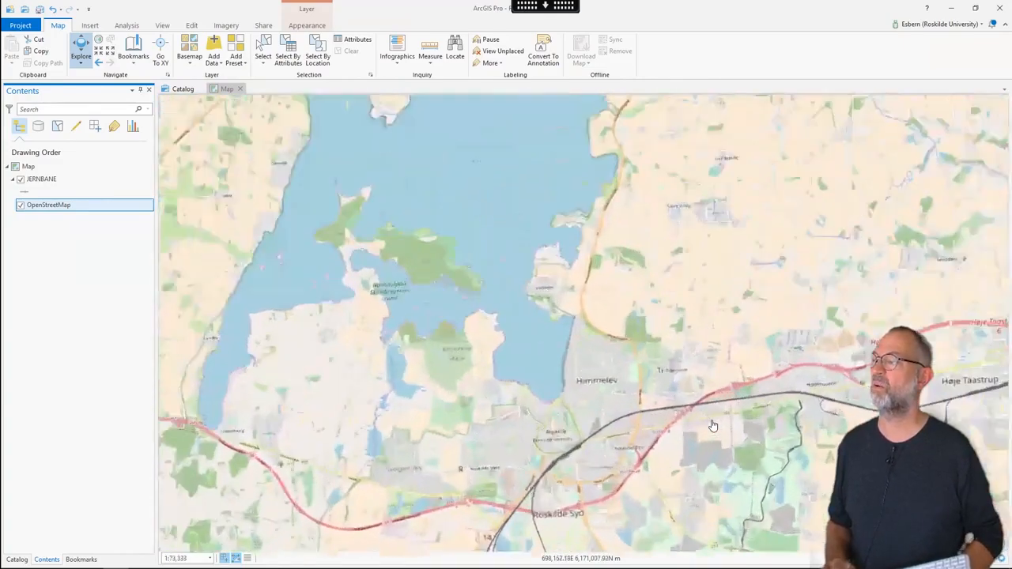
pyautogui.scroll(1, 712, 425)
pyautogui.scroll(1, 712, 425)
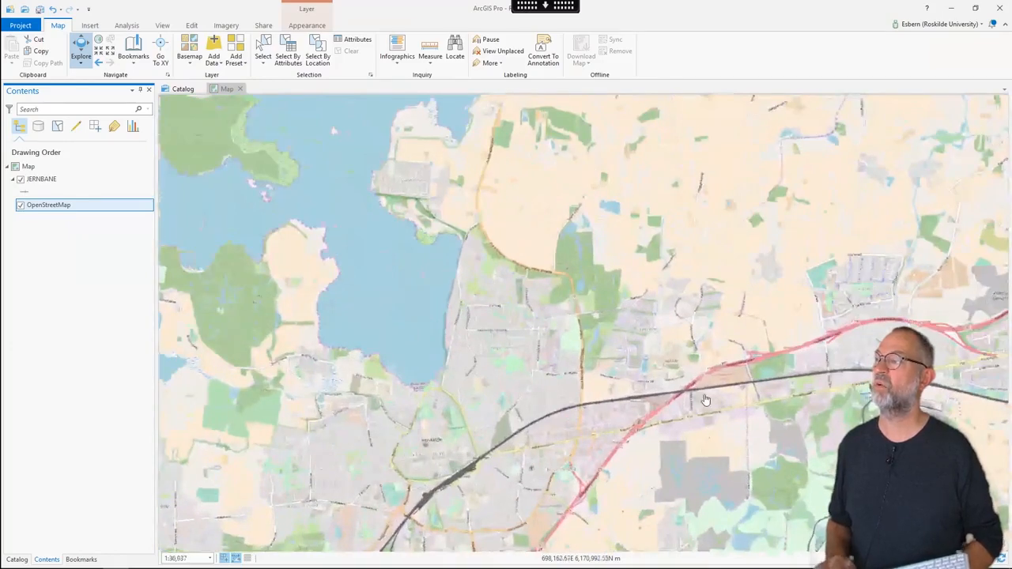
pyautogui.scroll(4, 679, 351)
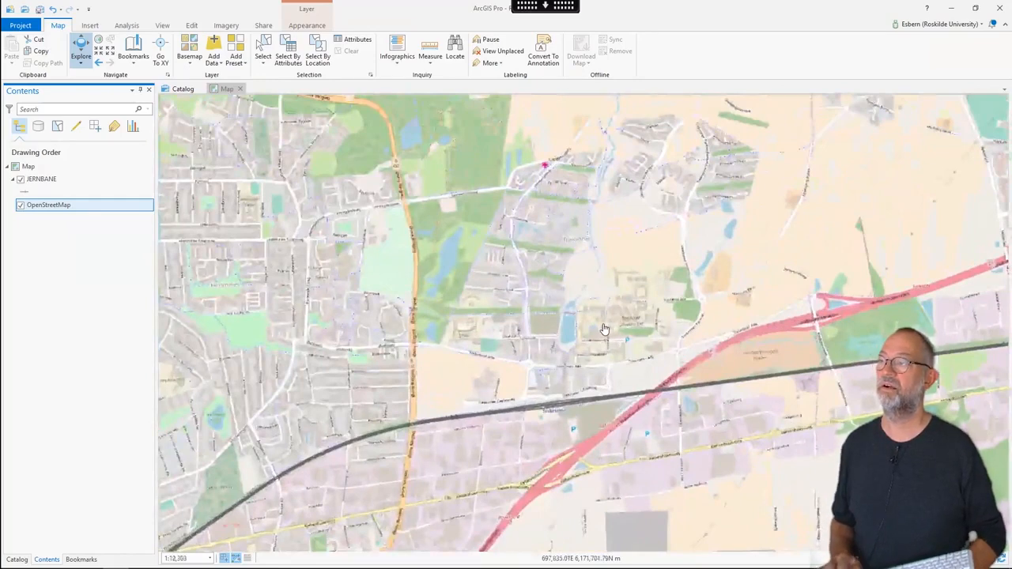
pyautogui.scroll(2, 604, 329)
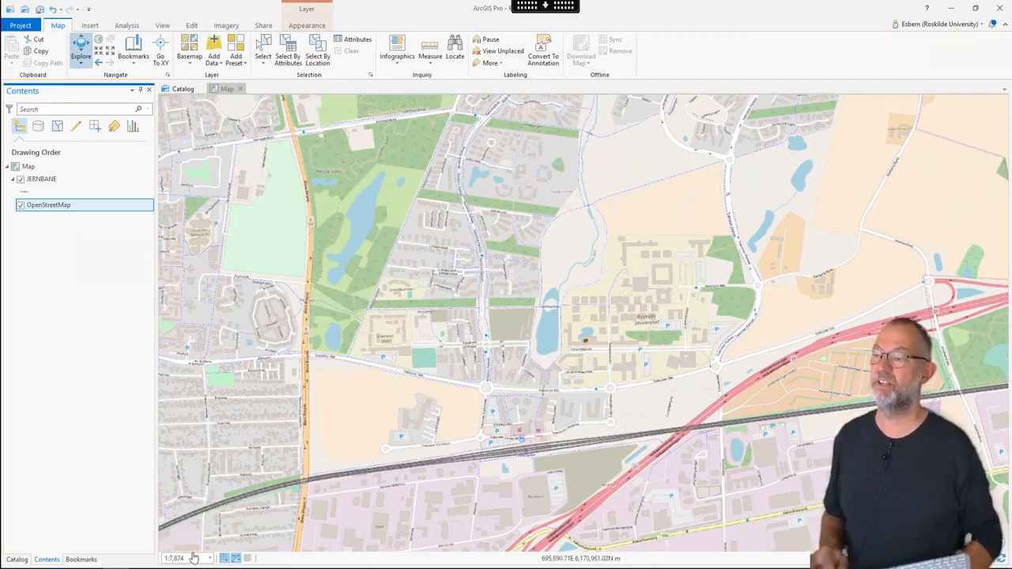
# Step: Set the map scale to 1:2,500 over the Roskilde University campus
pyautogui.click(168, 559)
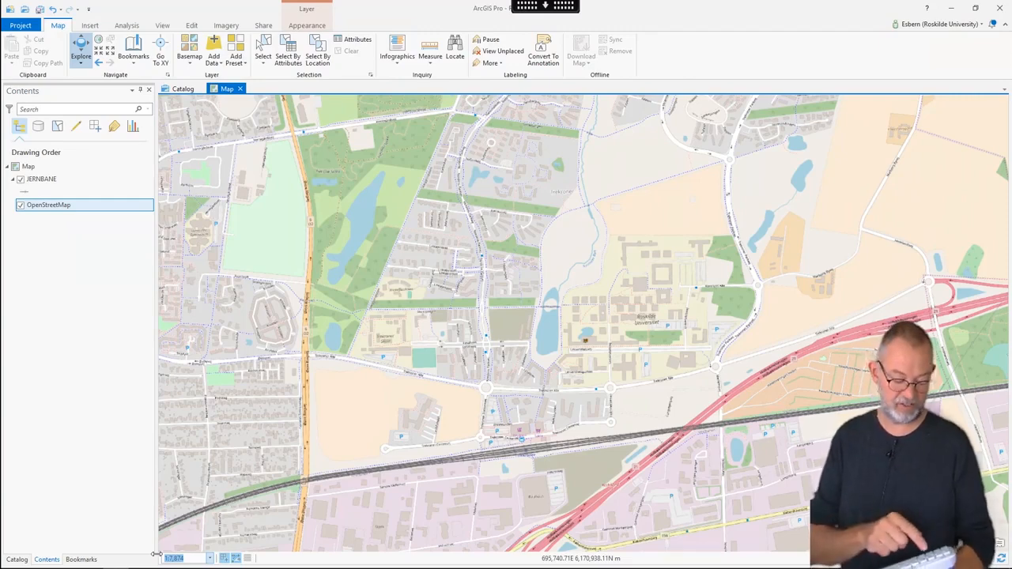
pyautogui.write('2500')
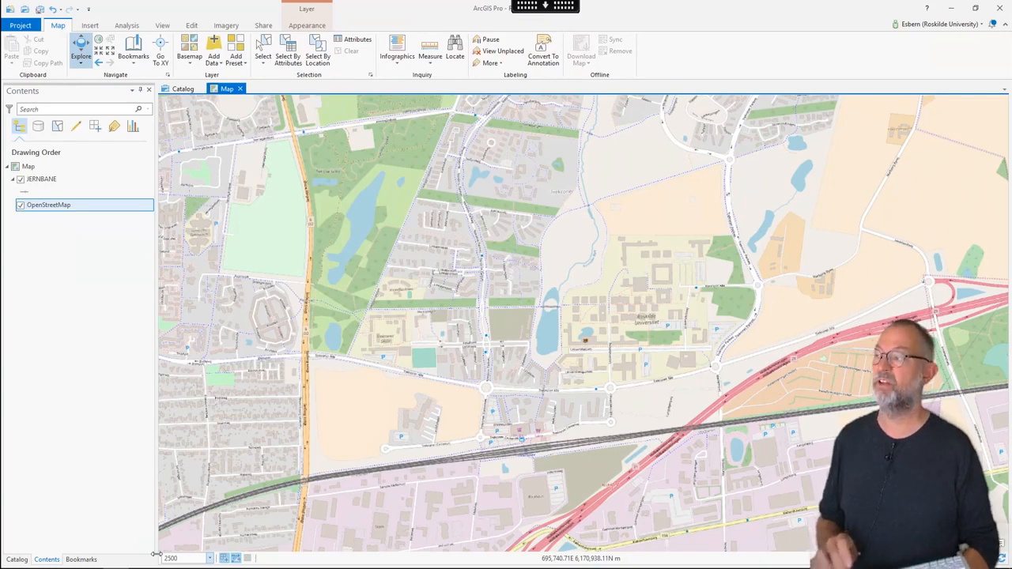
pyautogui.press('Return')
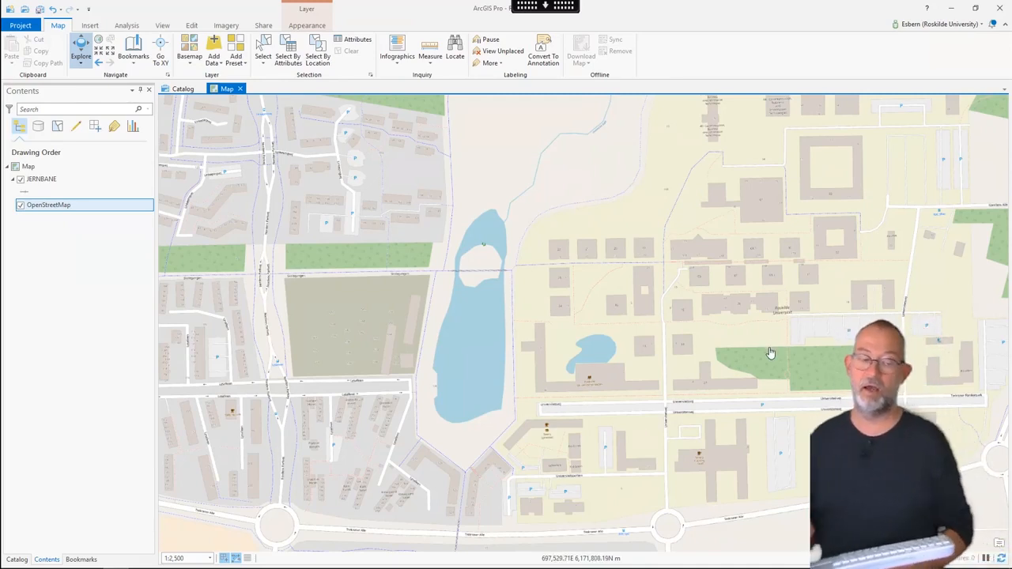
# Step: Start a new feature class in the RUC.gdb geodatabase and name it BUILDINGS
pyautogui.click(181, 89)
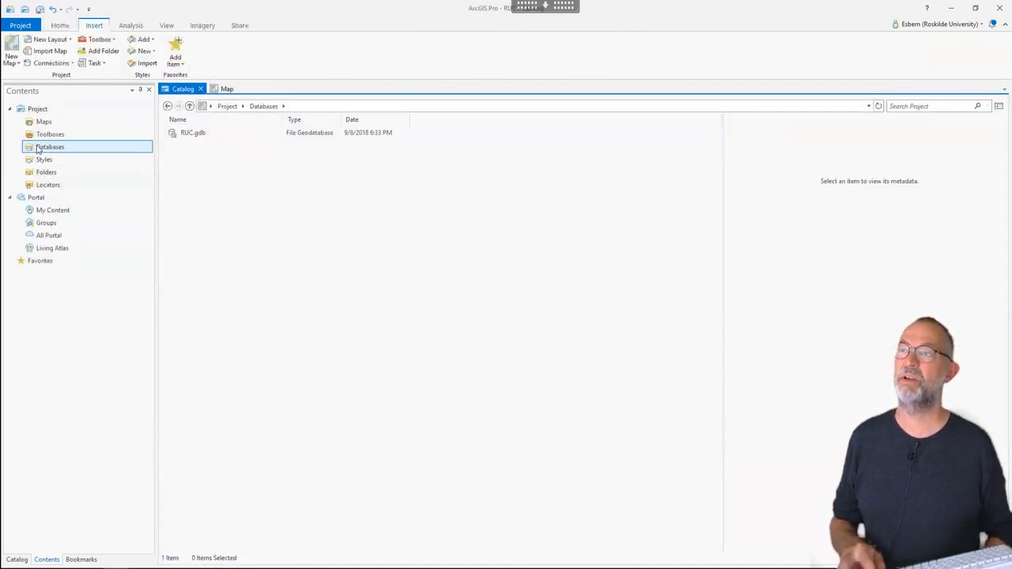
pyautogui.rightClick(188, 136)
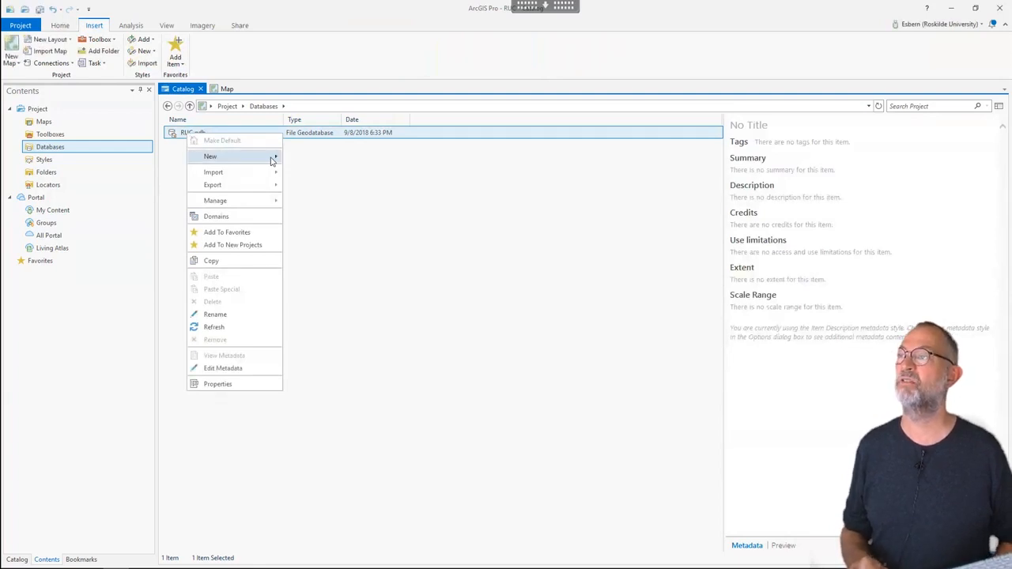
pyautogui.moveTo(280, 158)
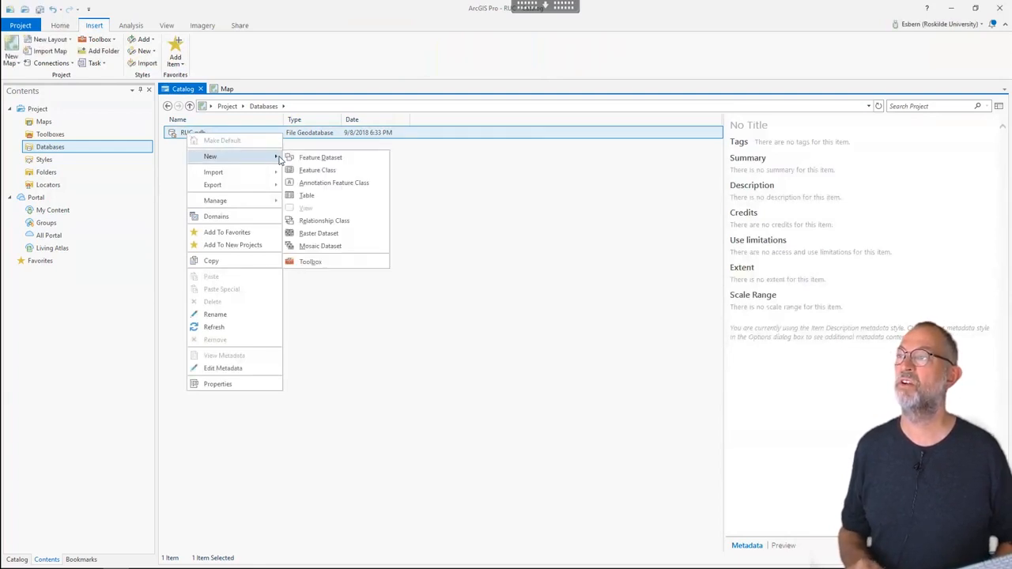
pyautogui.click(317, 171)
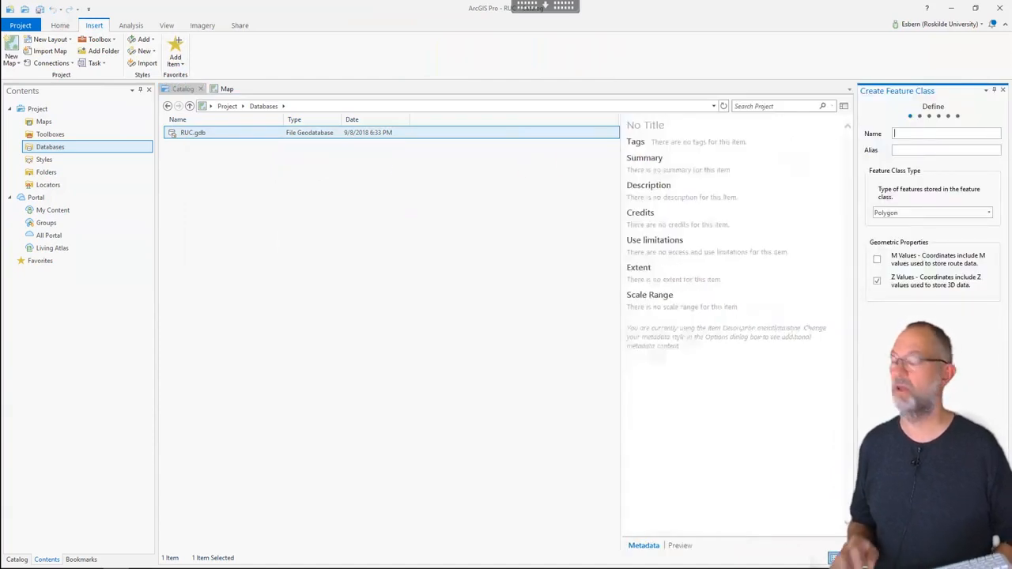
pyautogui.write('BUI')
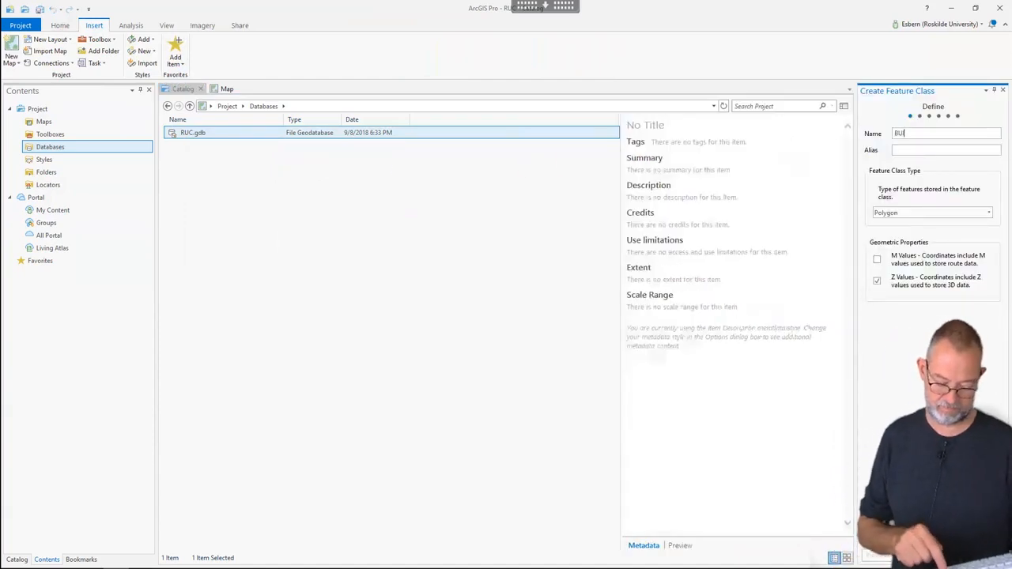
pyautogui.write('LDINGS')
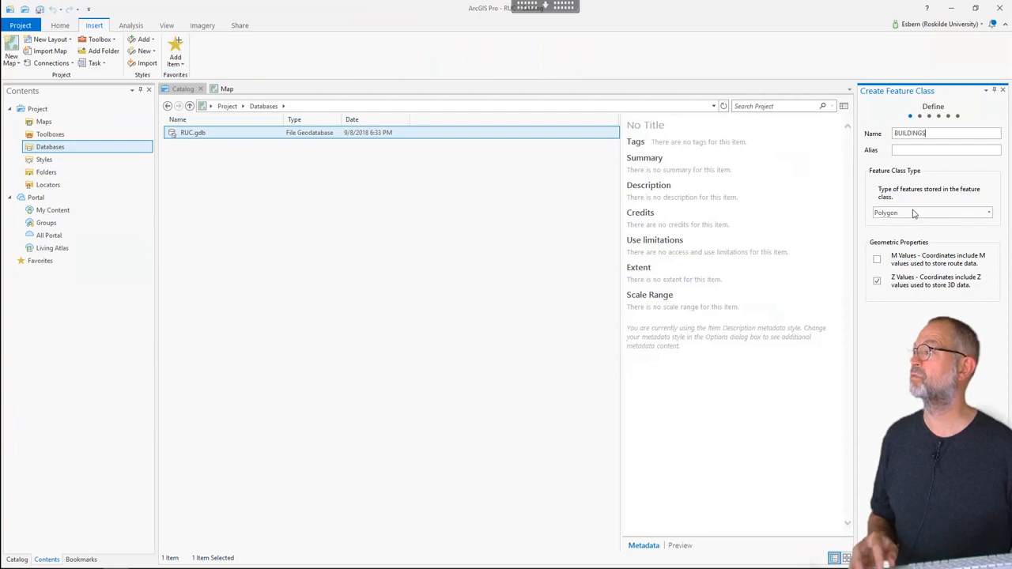
# Step: Define the BUILDINGS feature class as Polygon without Z values and continue to its field definitions
pyautogui.click(912, 213)
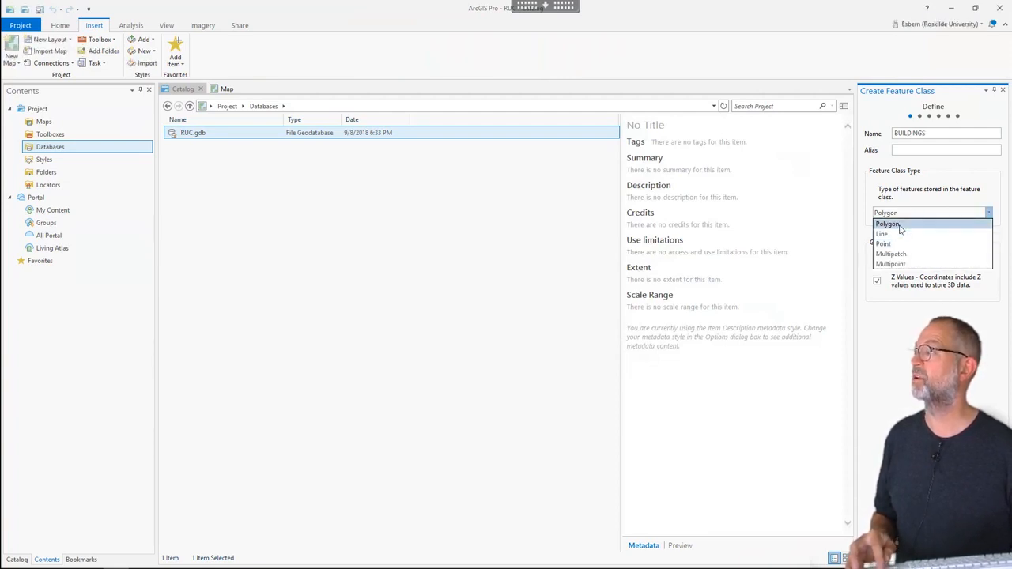
pyautogui.click(900, 226)
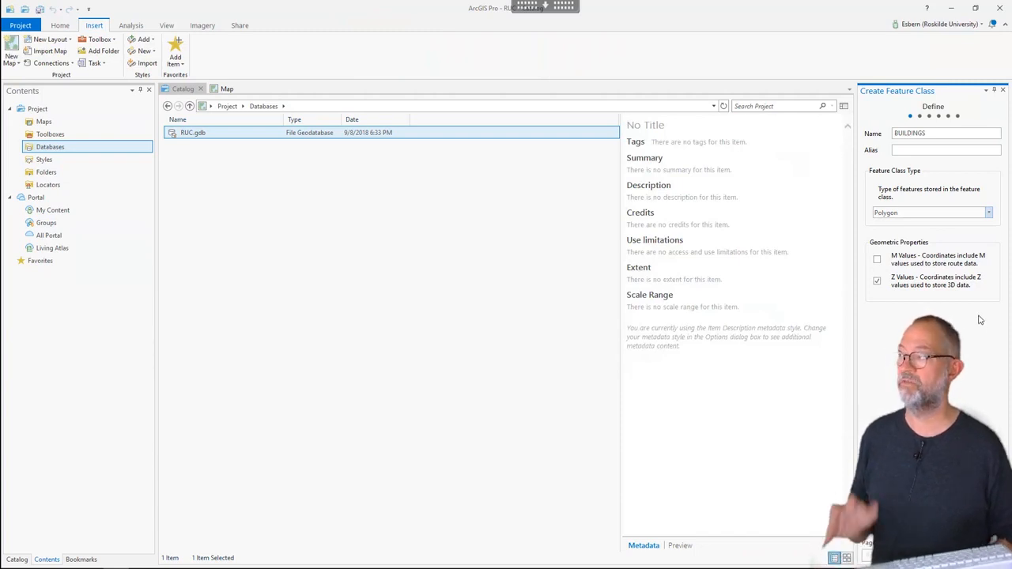
pyautogui.click(878, 280)
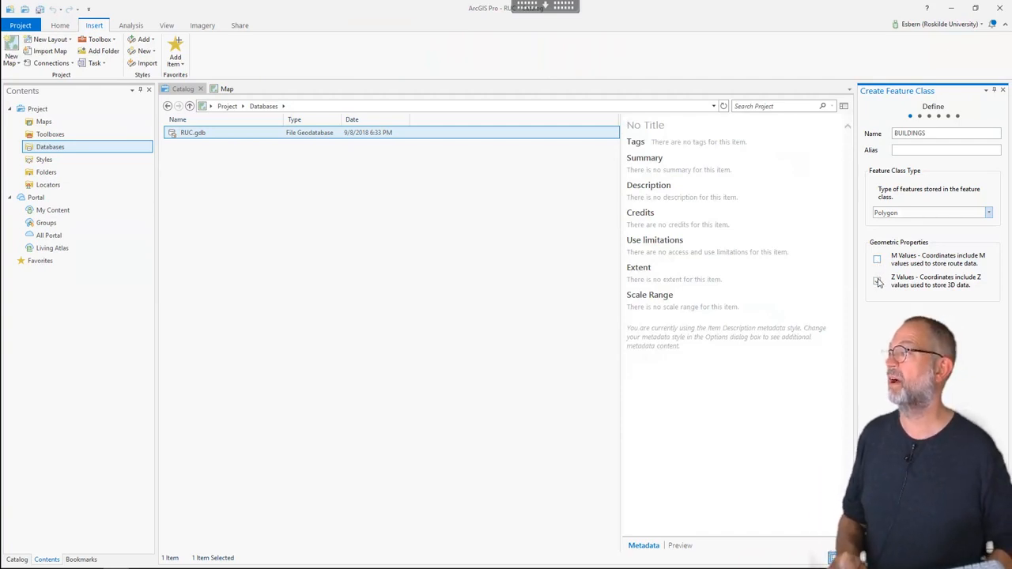
pyautogui.click(878, 281)
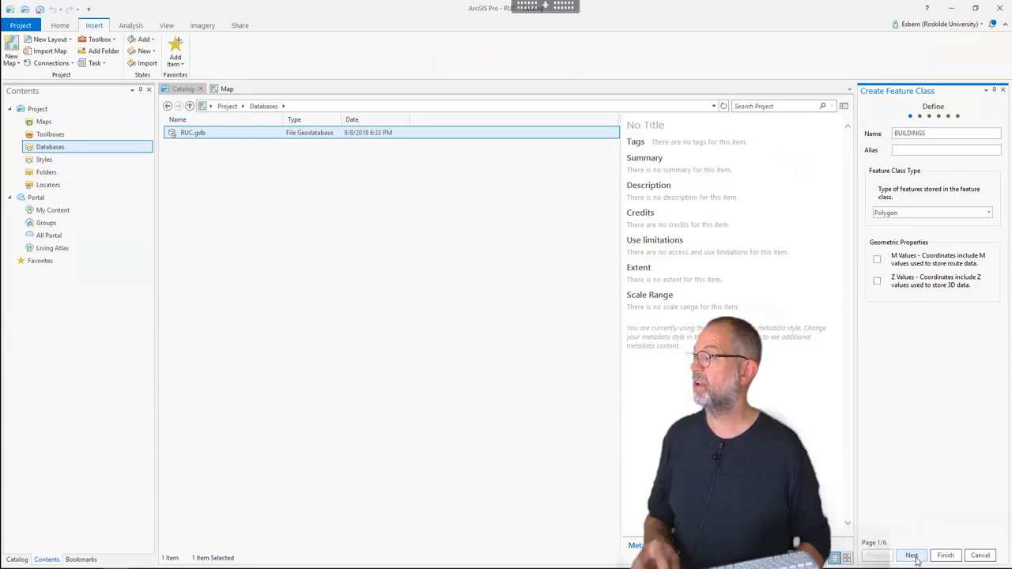
pyautogui.click(911, 555)
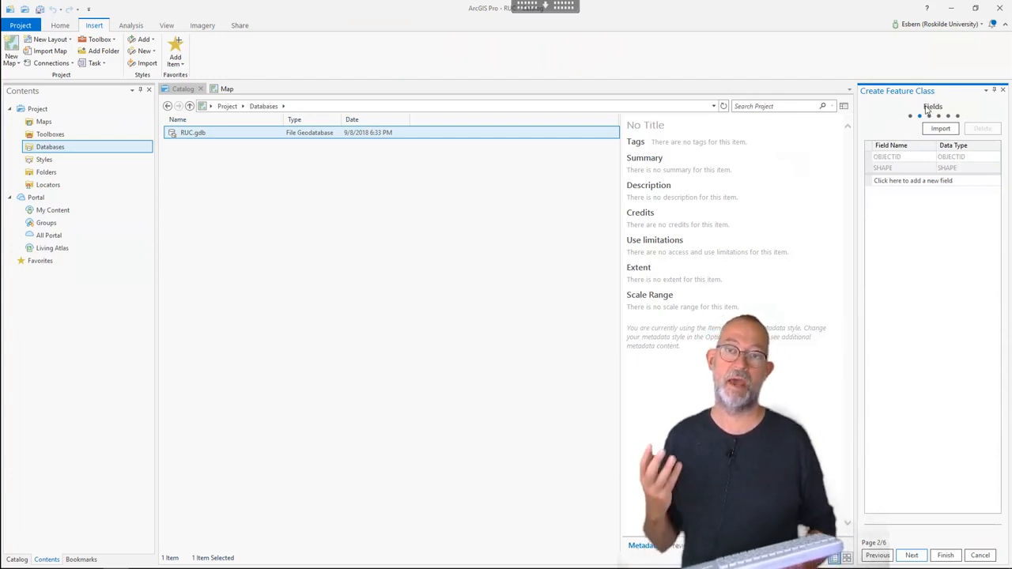
# Step: Add a text field named USE to the BUILDINGS feature class and enter a length of 50
pyautogui.click(888, 183)
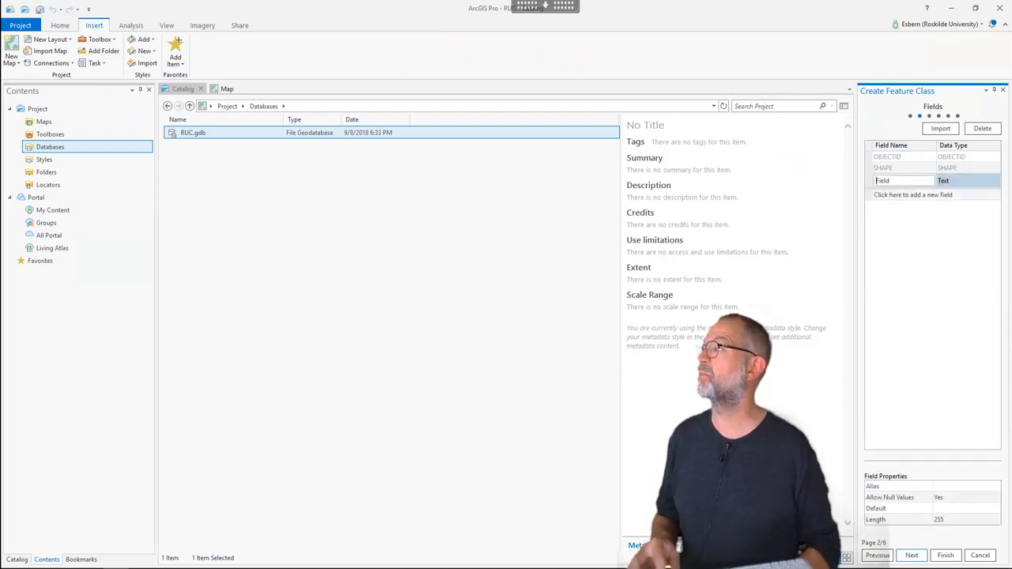
pyautogui.moveTo(890, 182); pyautogui.dragTo(855, 184)
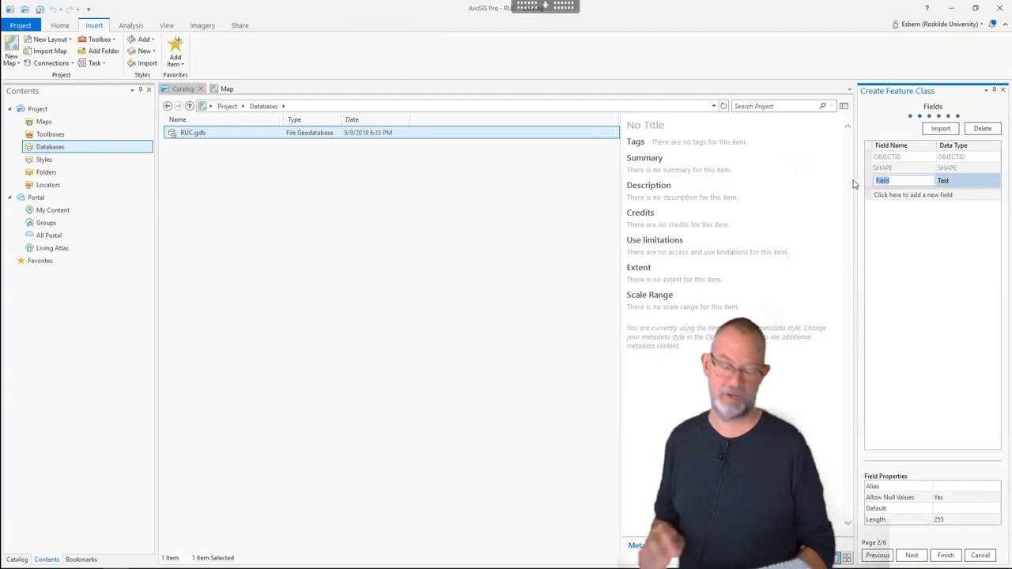
pyautogui.write('USE')
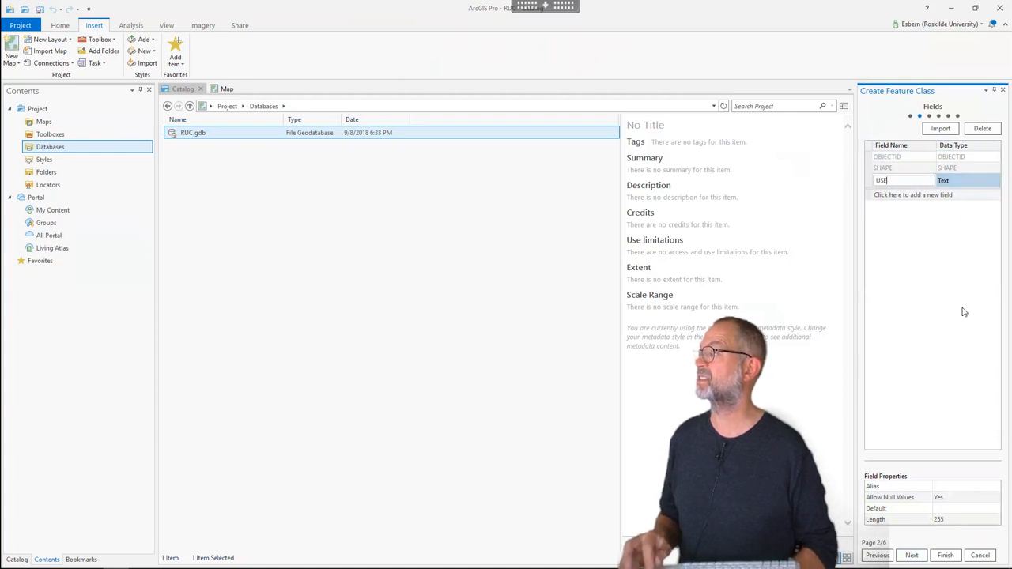
pyautogui.click(953, 522)
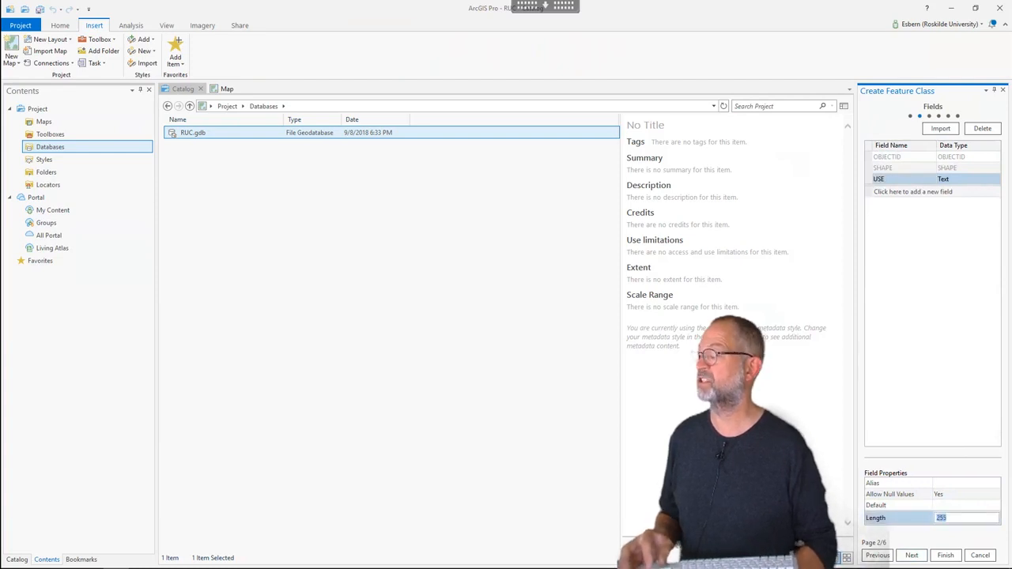
pyautogui.write('50')
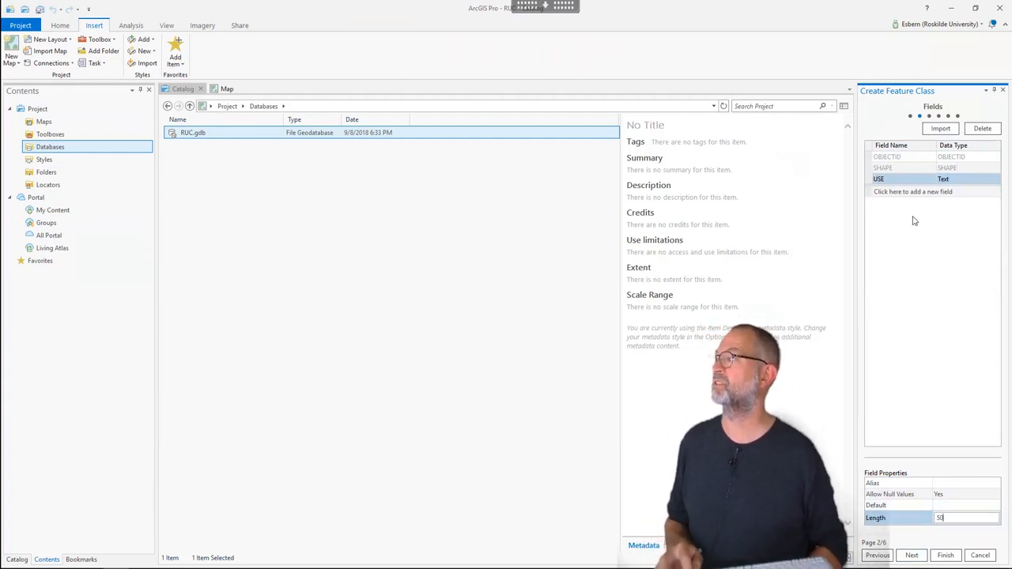
# Step: Add a second field named students with the Short Integer data type
pyautogui.click(886, 193)
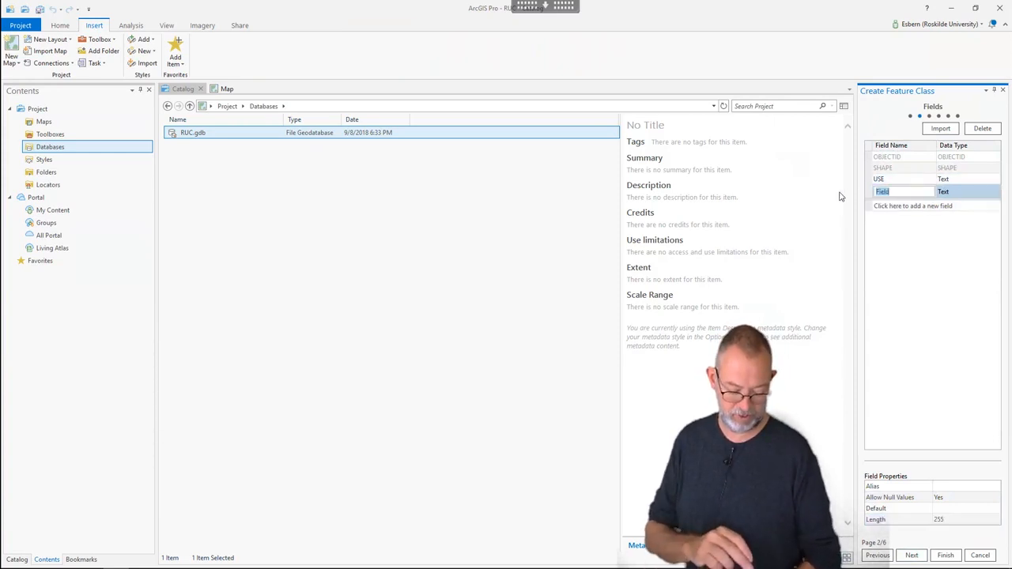
pyautogui.write('s')
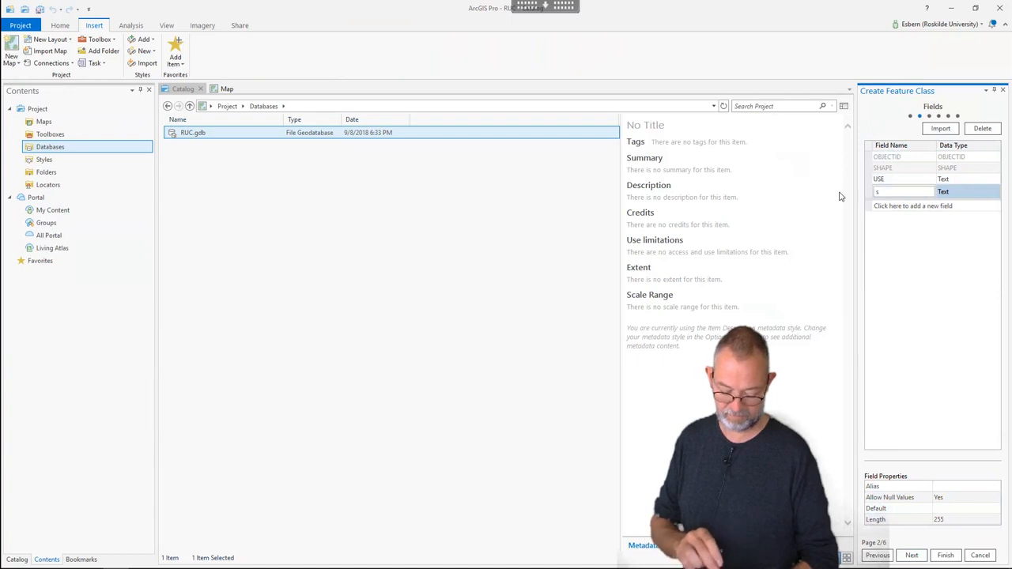
pyautogui.write('tude')
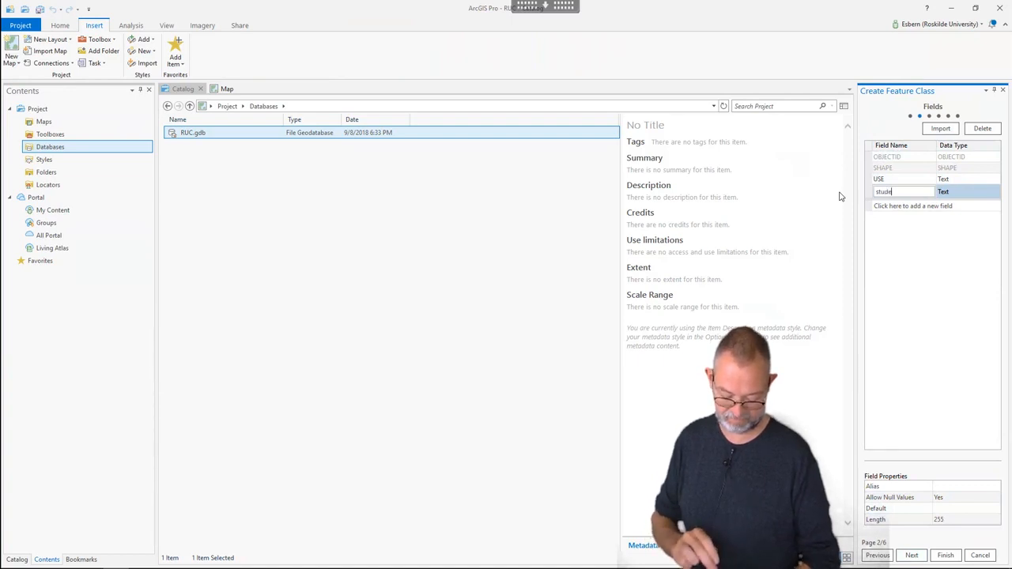
pyautogui.write('nts')
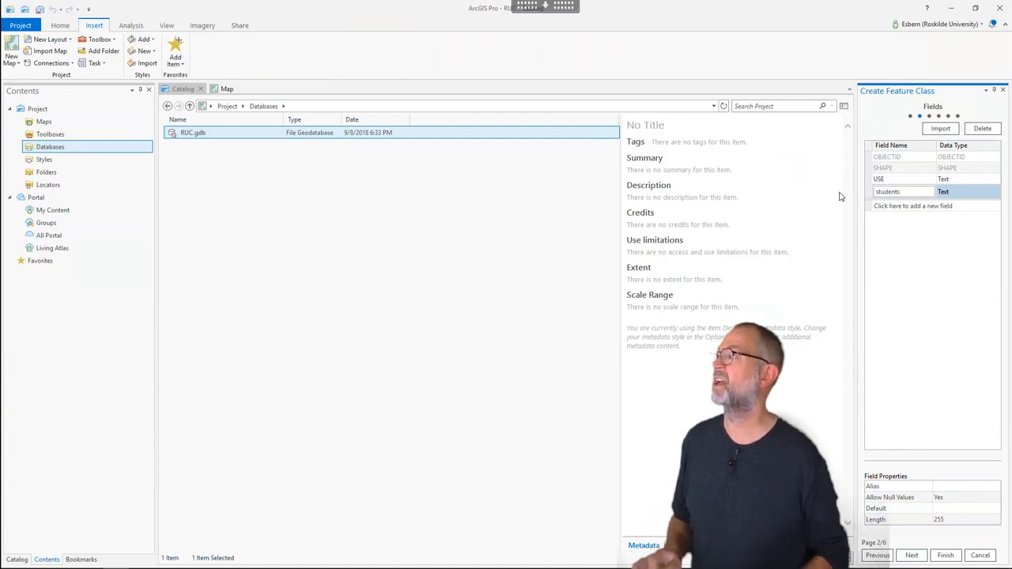
pyautogui.click(977, 193)
pyautogui.click(956, 192)
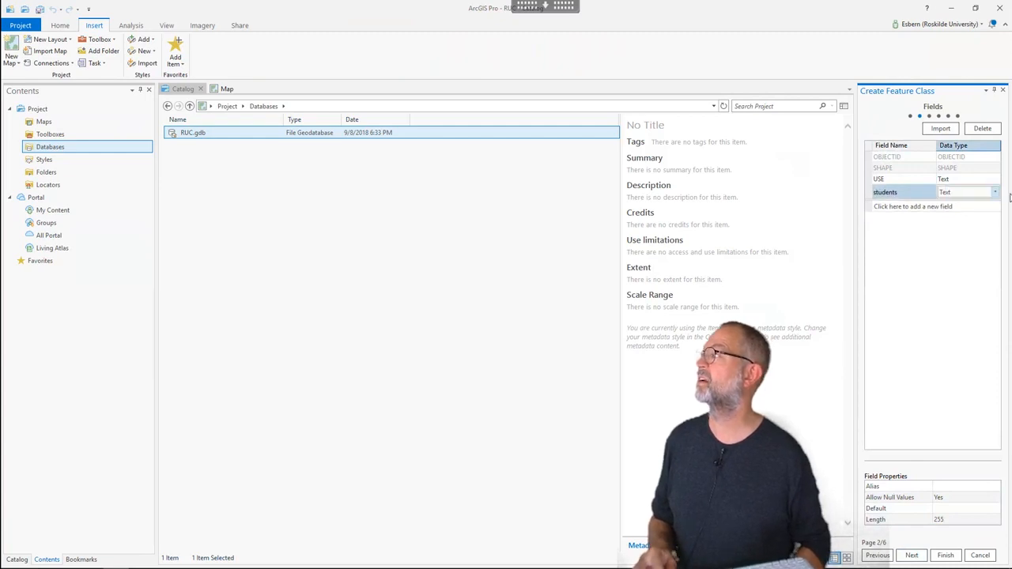
pyautogui.click(994, 192)
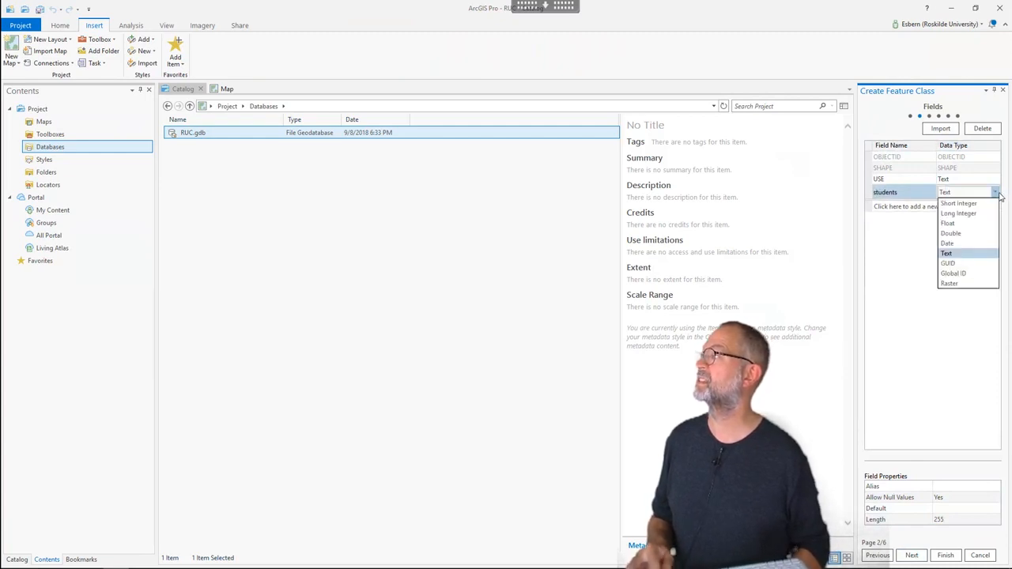
pyautogui.click(958, 204)
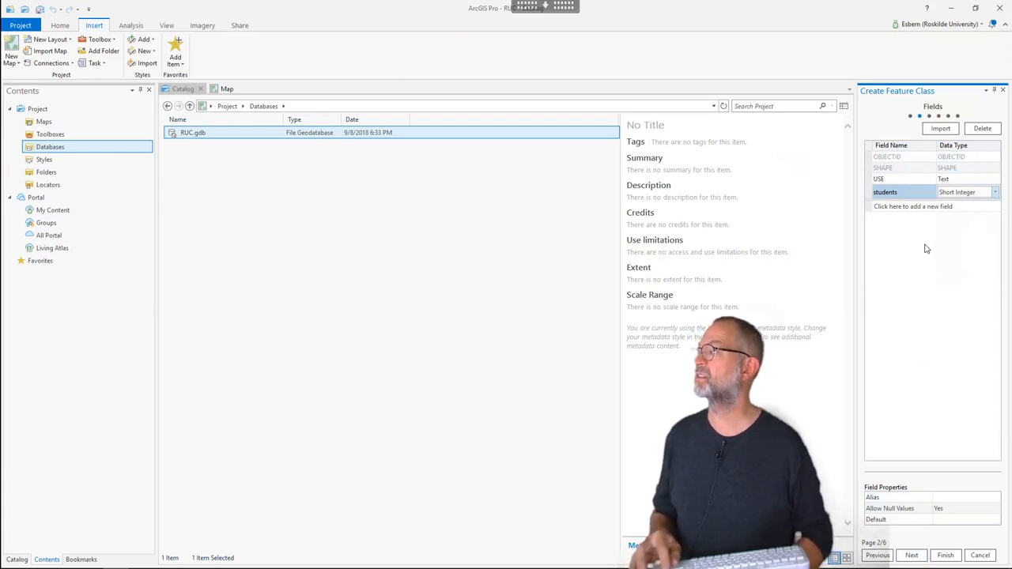
# Step: Set the default value of the USE field to IMT
pyautogui.click(906, 181)
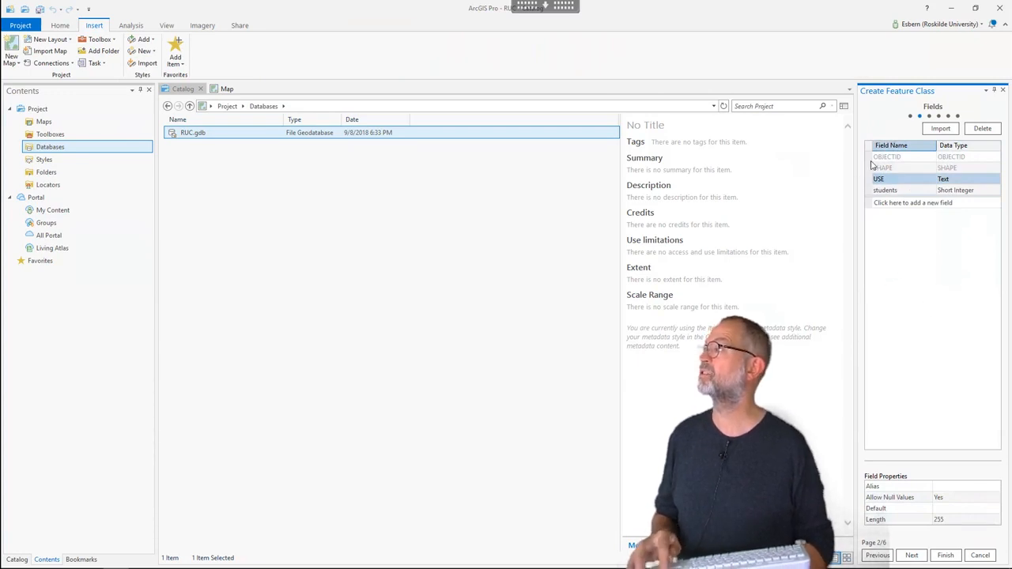
pyautogui.click(943, 510)
pyautogui.click(941, 511)
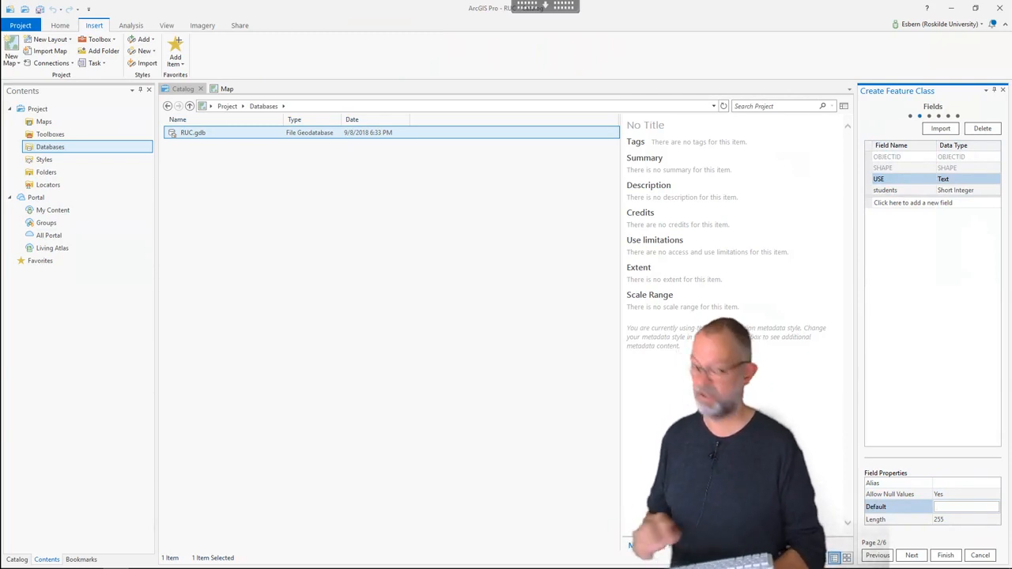
pyautogui.write('IMT')
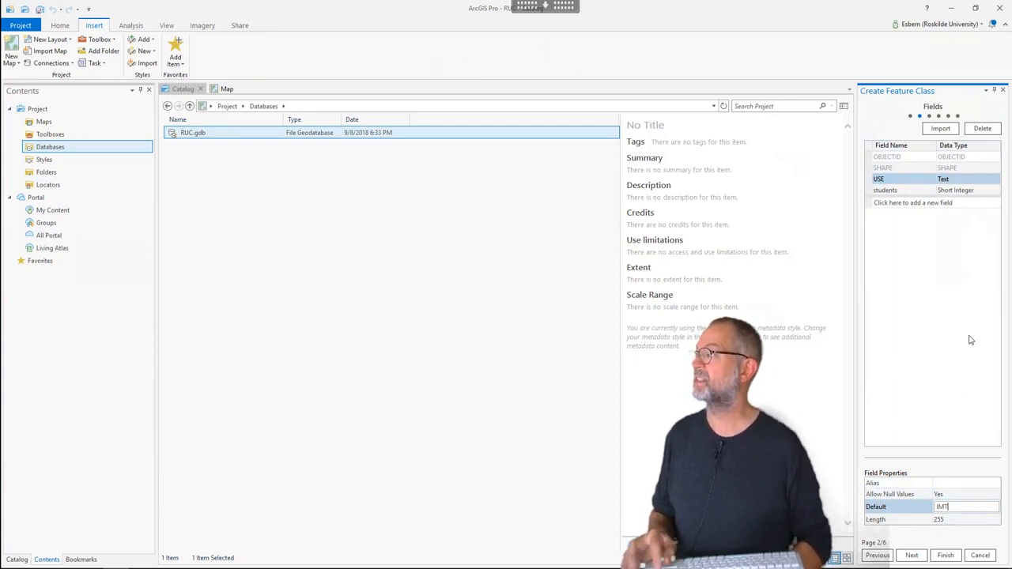
# Step: Set the default value of the students field to 100
pyautogui.click(964, 193)
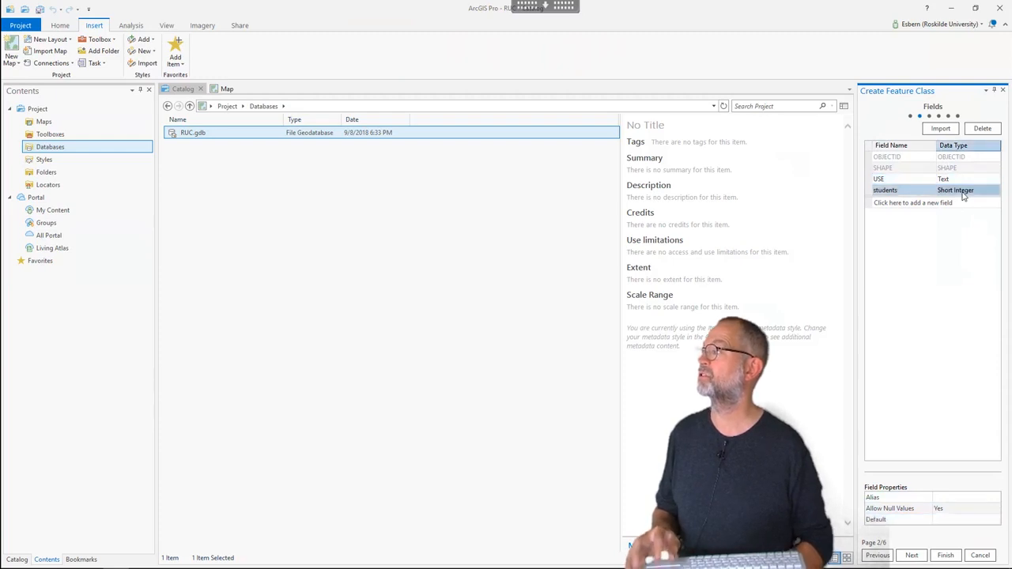
pyautogui.click(947, 520)
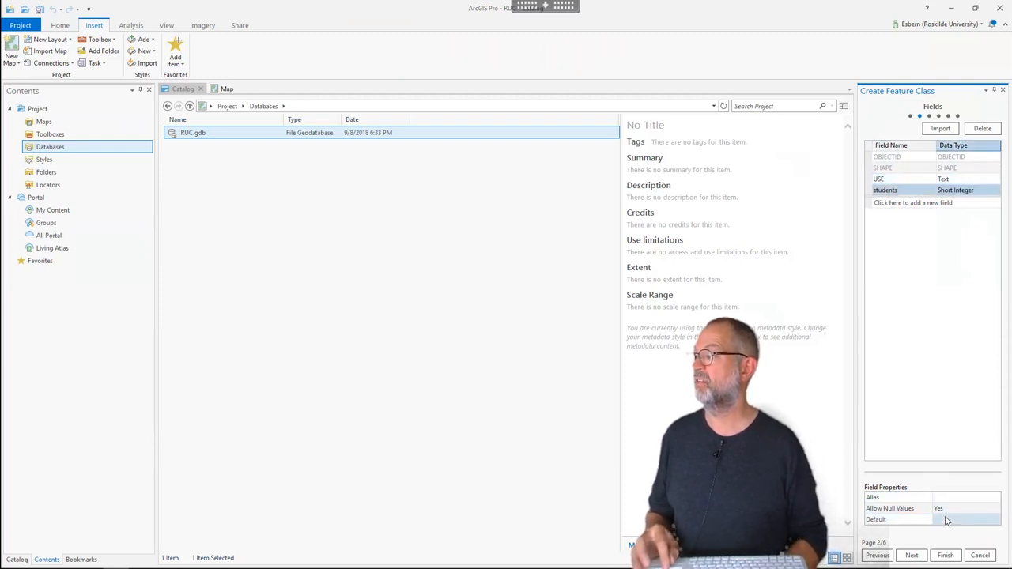
pyautogui.click(948, 521)
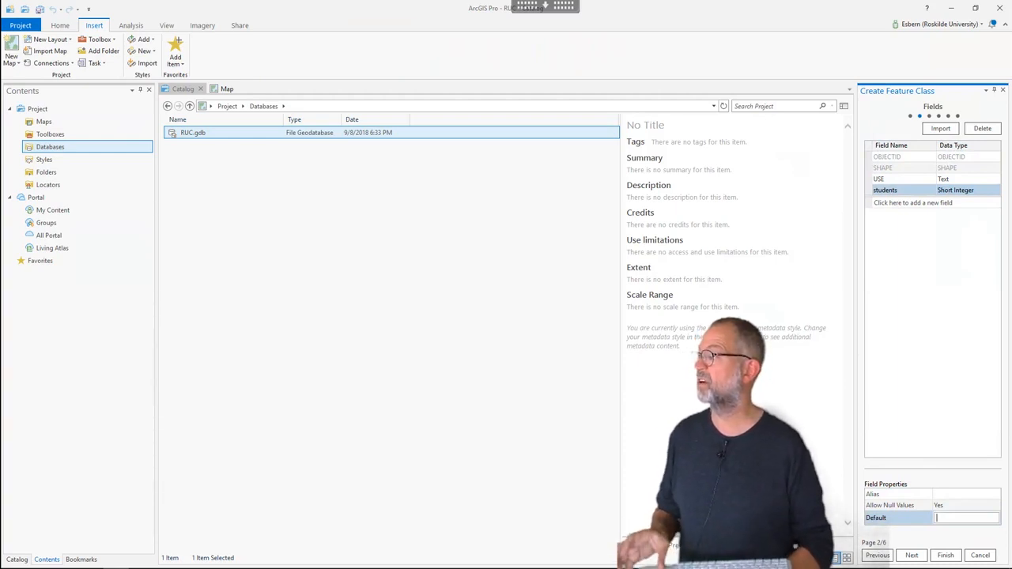
pyautogui.write('200')
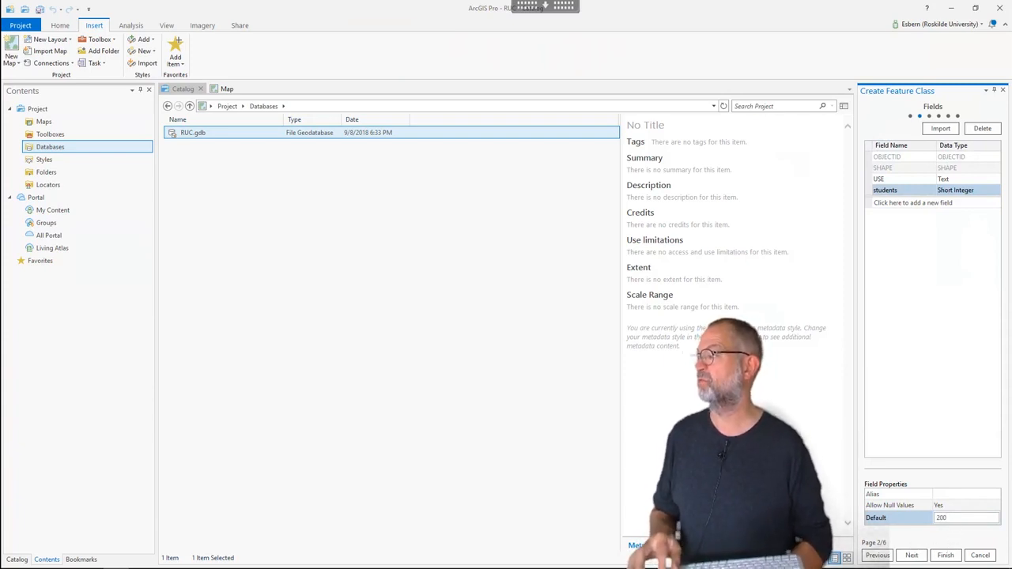
pyautogui.click(899, 518)
pyautogui.write('1')
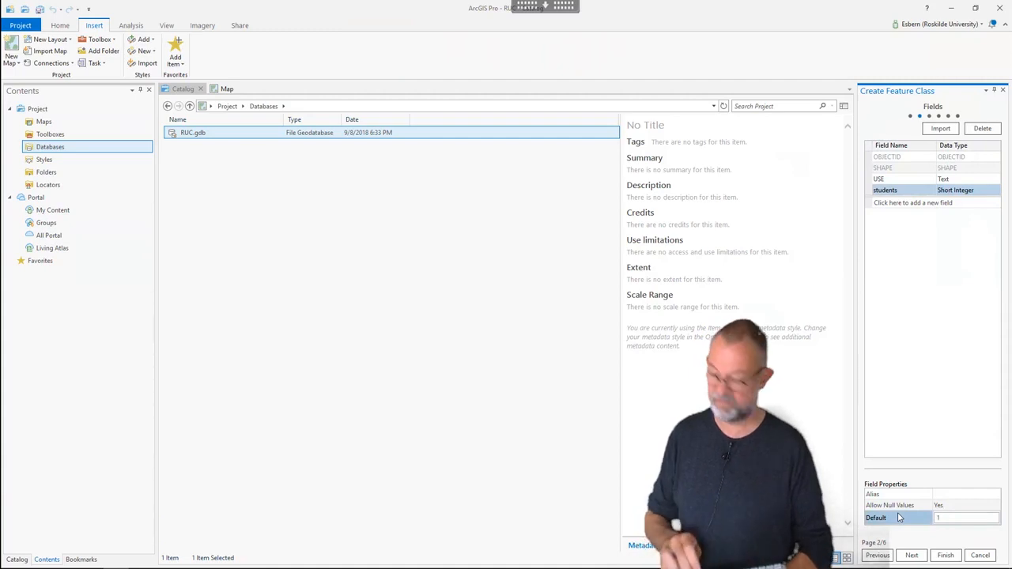
pyautogui.write('00')
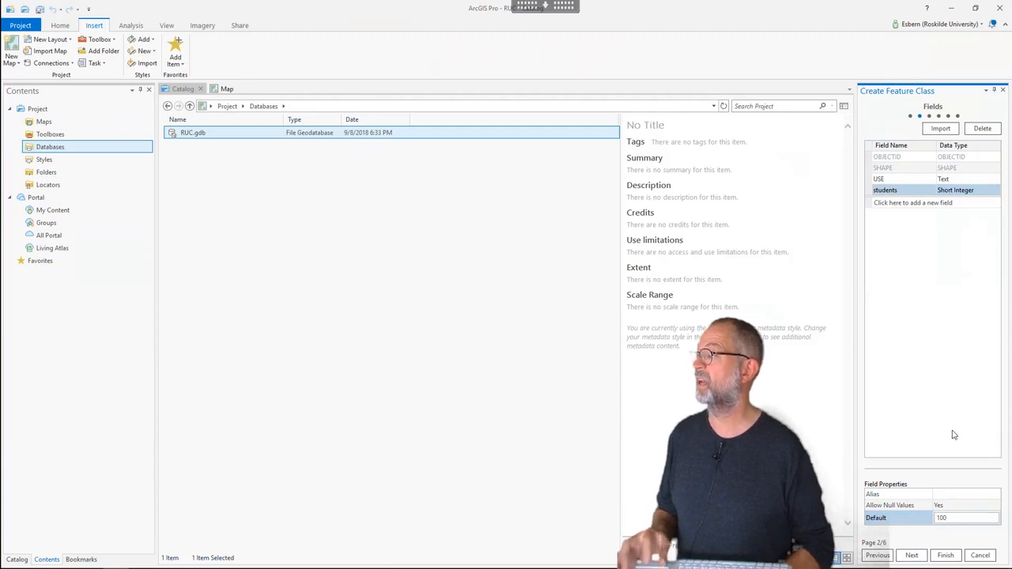
# Step: Set the feature class's coordinate system to ETRS 1989 UTM Zone 32N from the projected European UTM systems
pyautogui.click(912, 556)
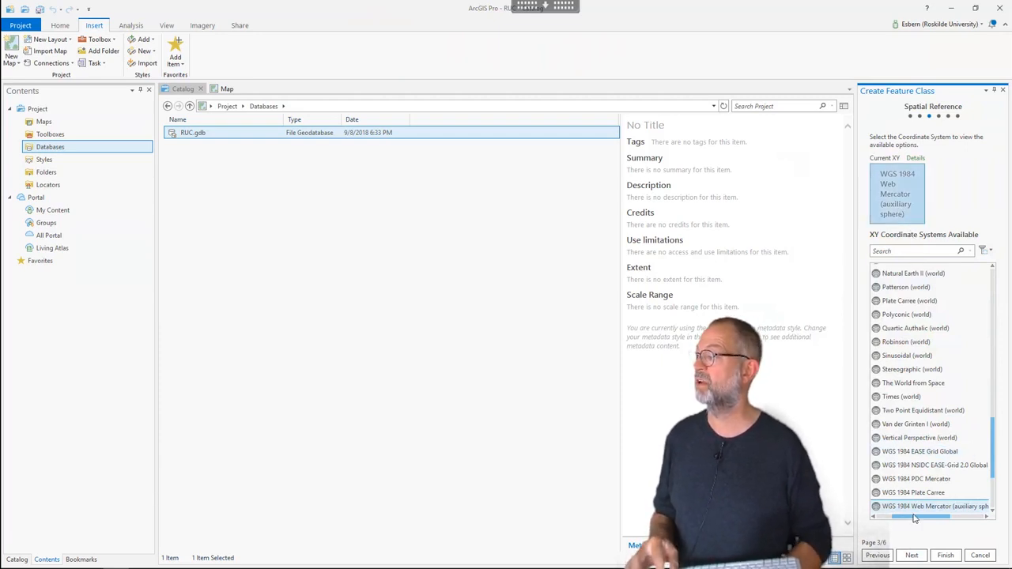
pyautogui.moveTo(894, 518); pyautogui.dragTo(880, 522)
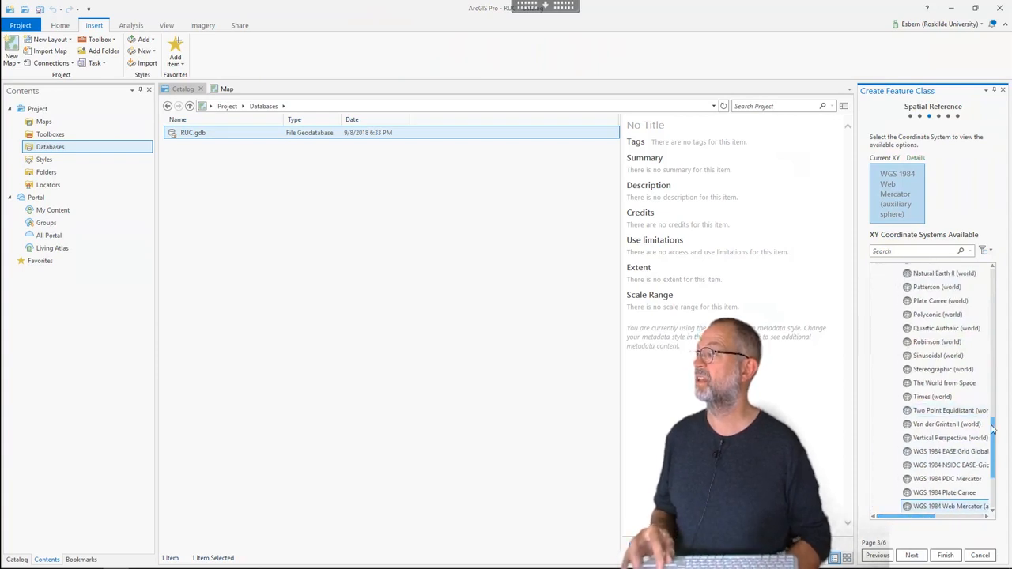
pyautogui.moveTo(993, 430); pyautogui.dragTo(985, 297)
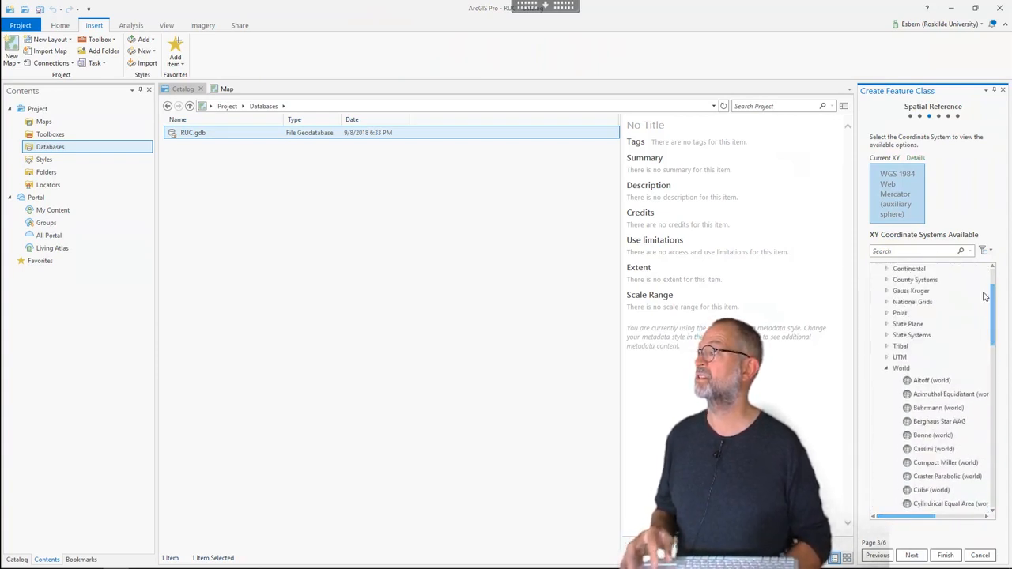
pyautogui.click(885, 369)
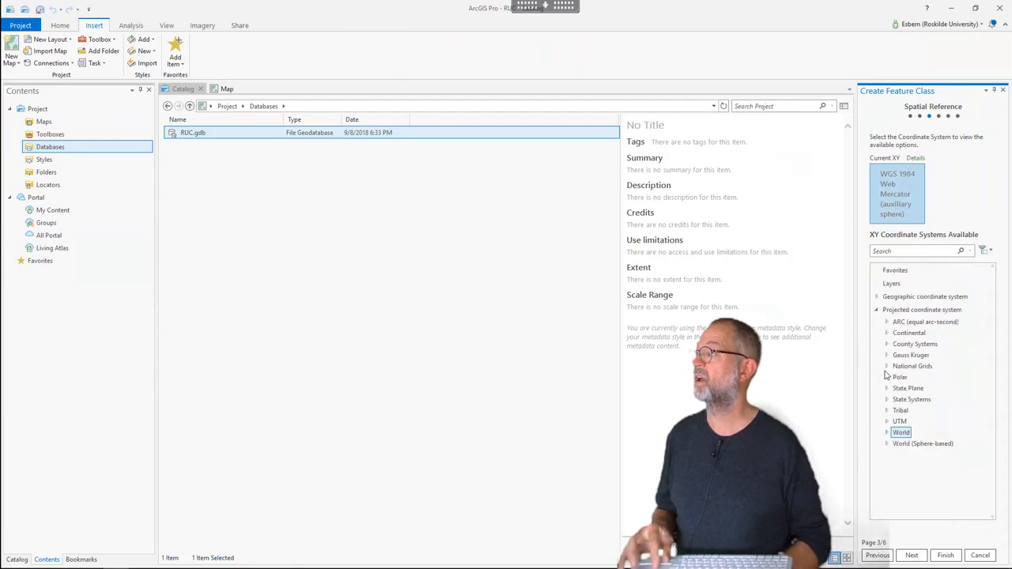
pyautogui.click(877, 311)
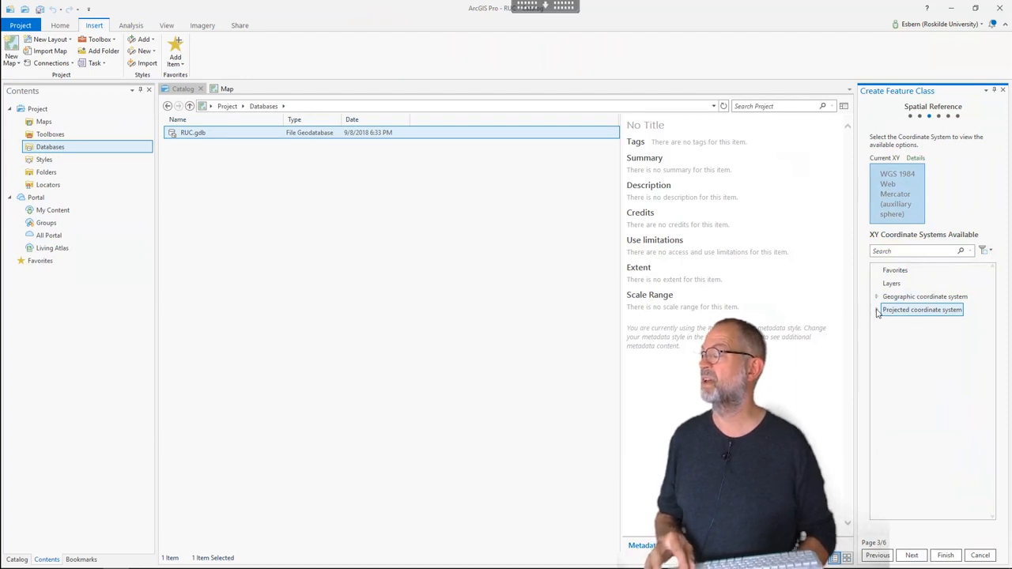
pyautogui.click(877, 311)
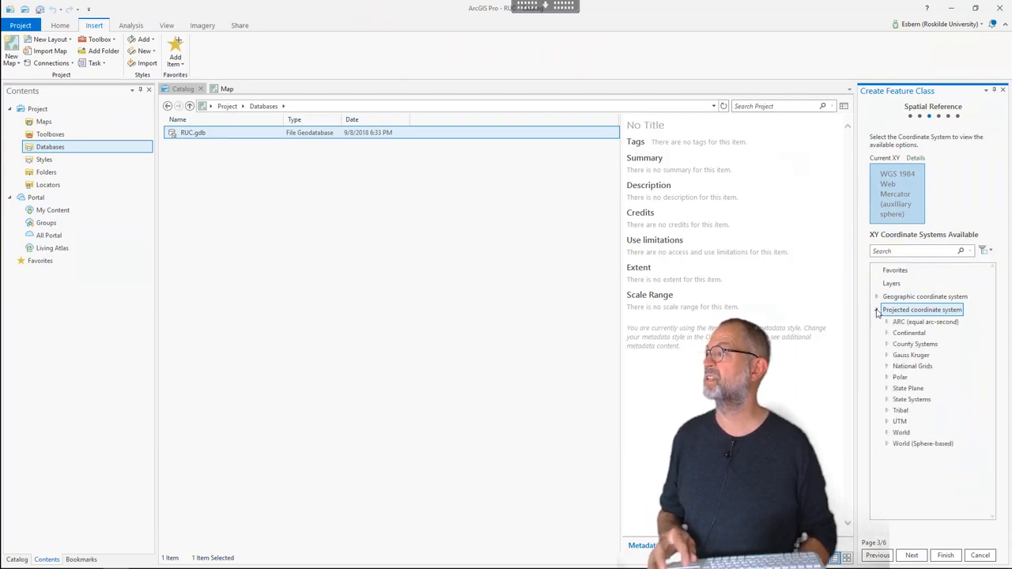
pyautogui.click(887, 424)
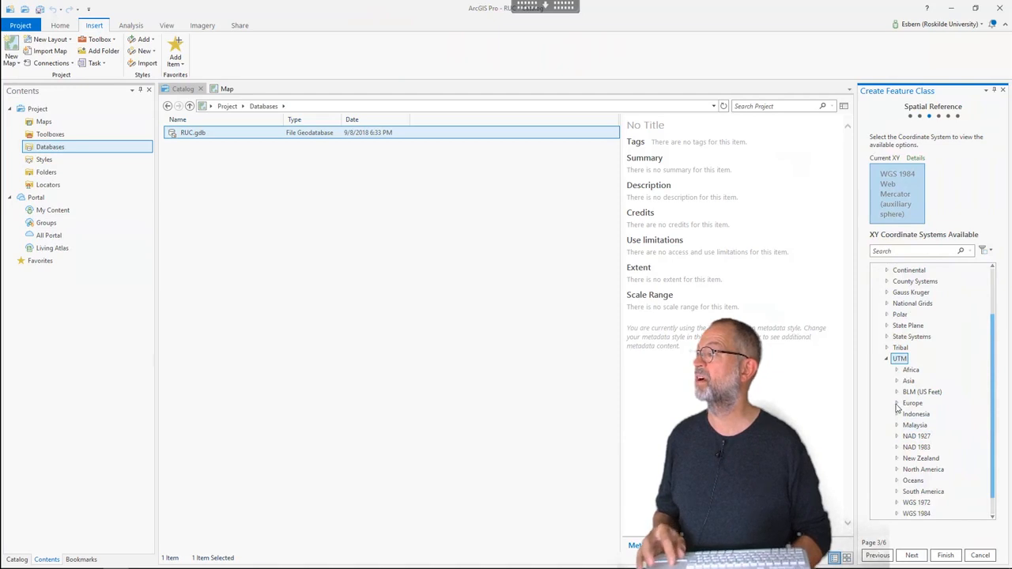
pyautogui.click(898, 404)
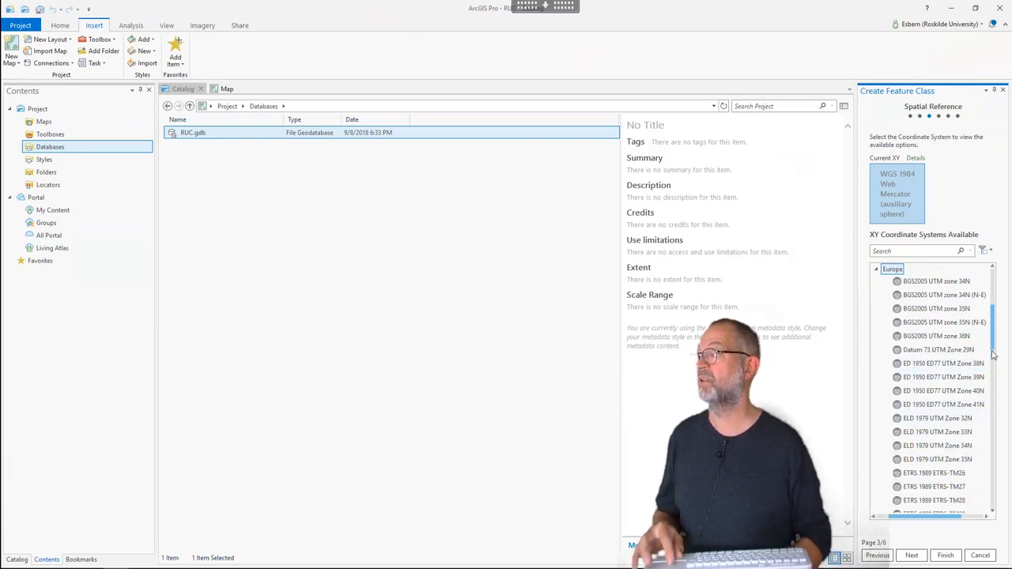
pyautogui.moveTo(994, 356); pyautogui.dragTo(993, 380)
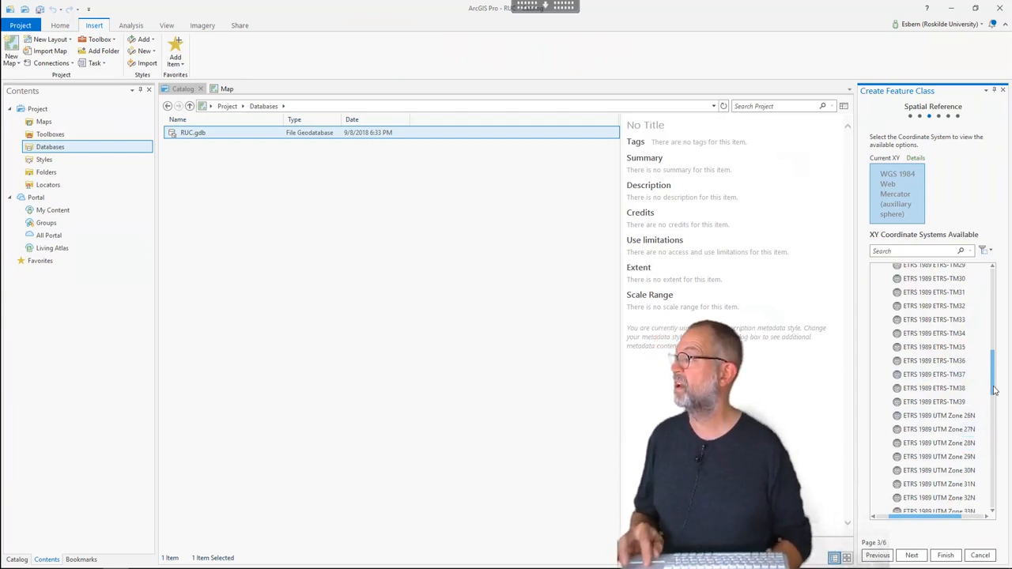
pyautogui.click(961, 501)
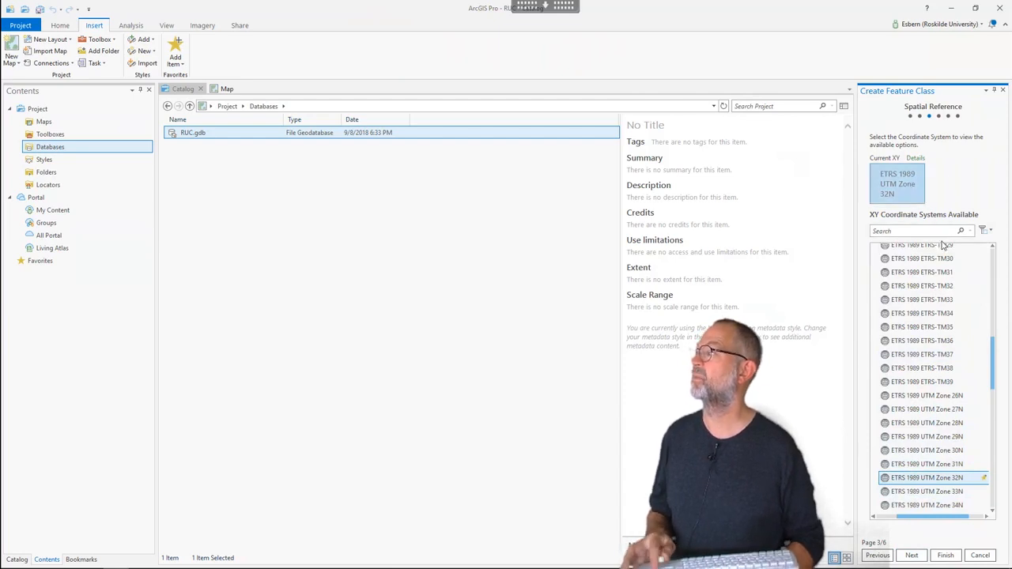
# Step: Keep the default tolerance, resolution and storage configuration, and finish creating the BUILDINGS feature class
pyautogui.click(911, 555)
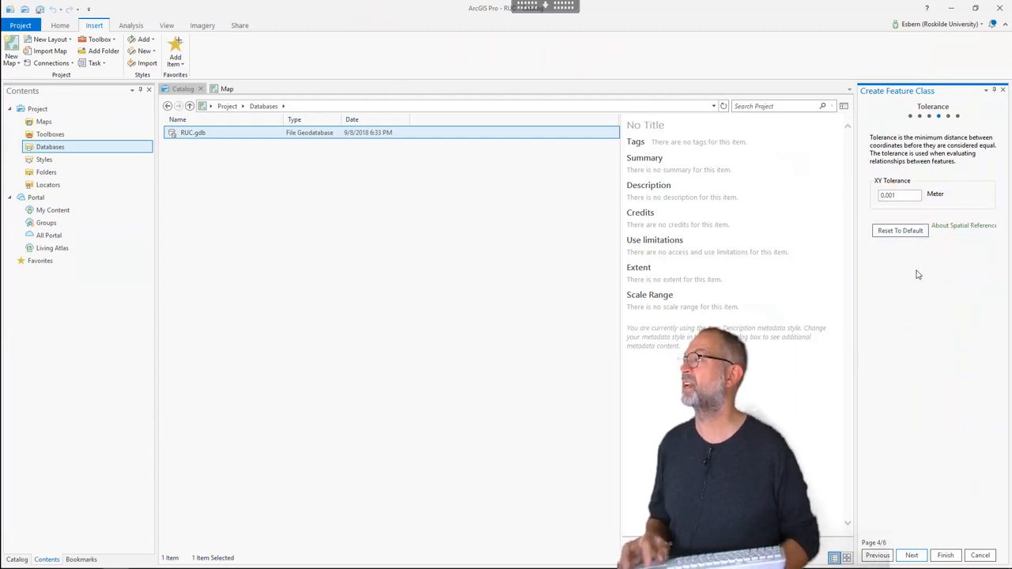
pyautogui.click(913, 556)
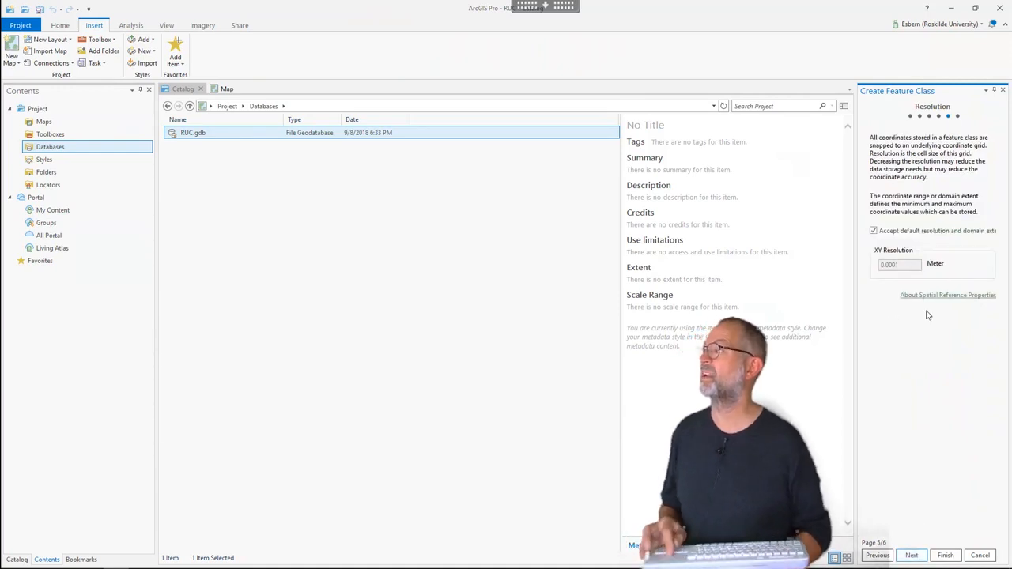
pyautogui.click(913, 556)
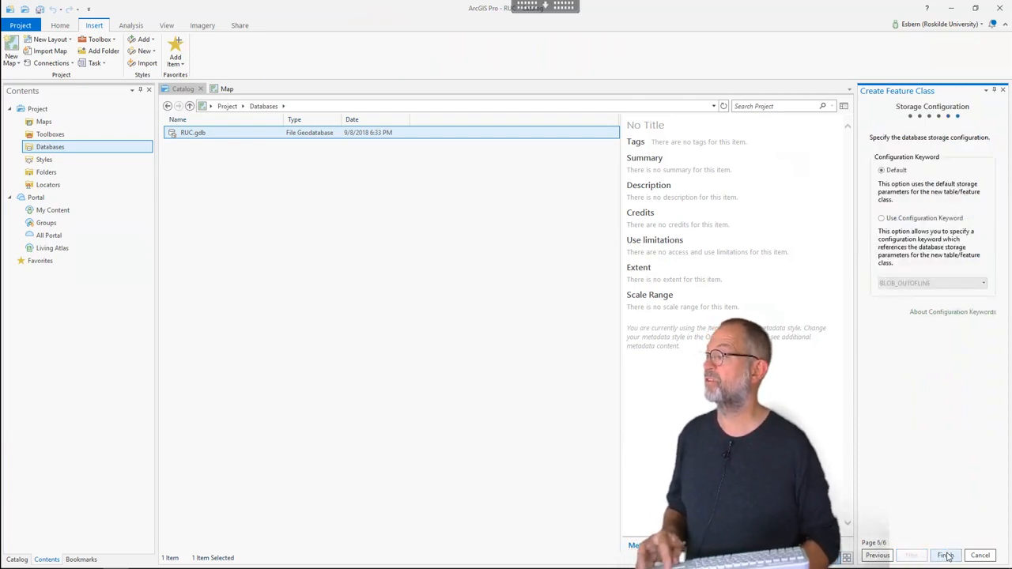
pyautogui.click(946, 556)
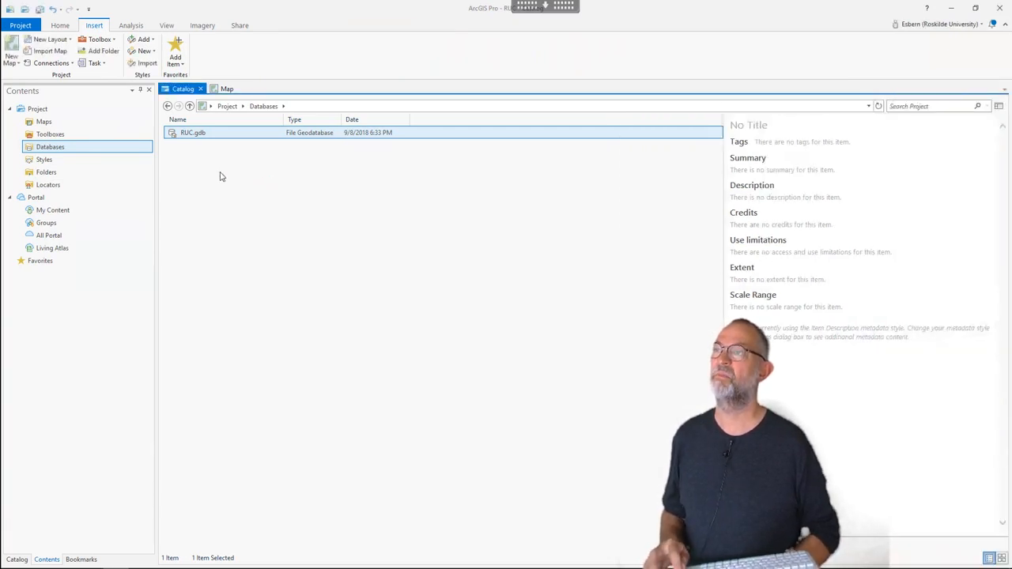
# Step: Open the RUC.gdb geodatabase to check that it contains the BUILDINGS feature class
pyautogui.doubleClick(199, 134)
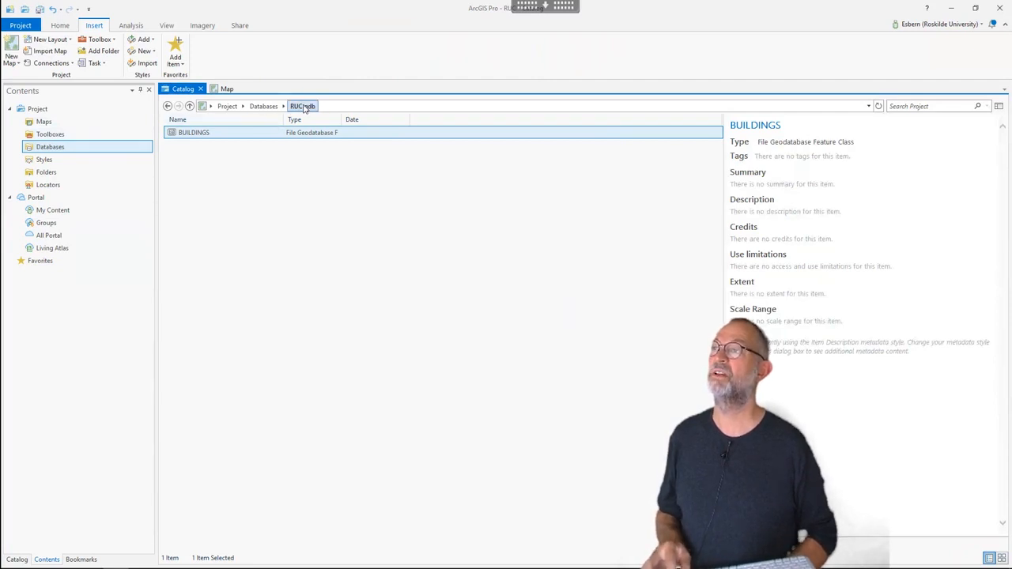
pyautogui.click(265, 106)
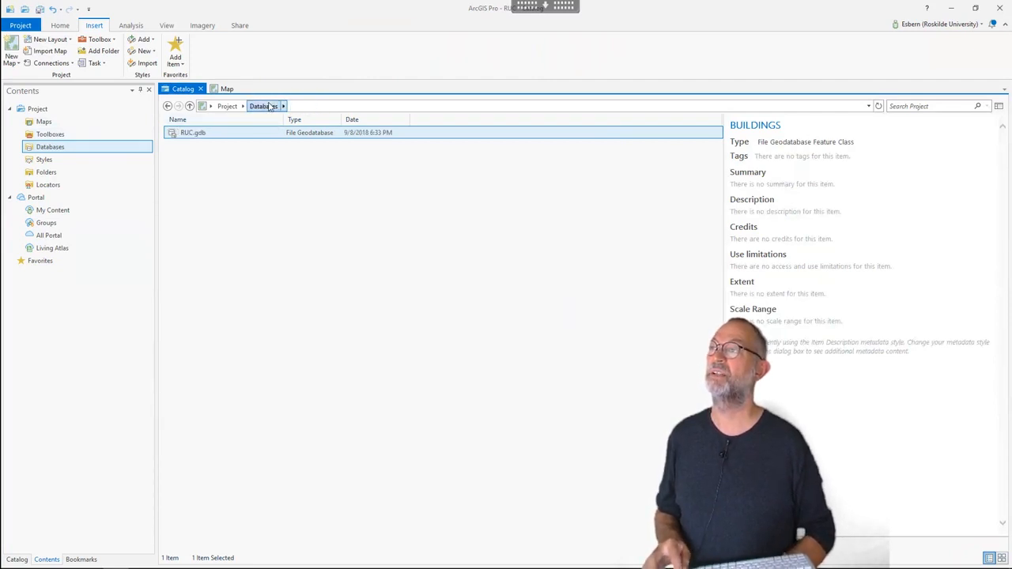
pyautogui.doubleClick(194, 133)
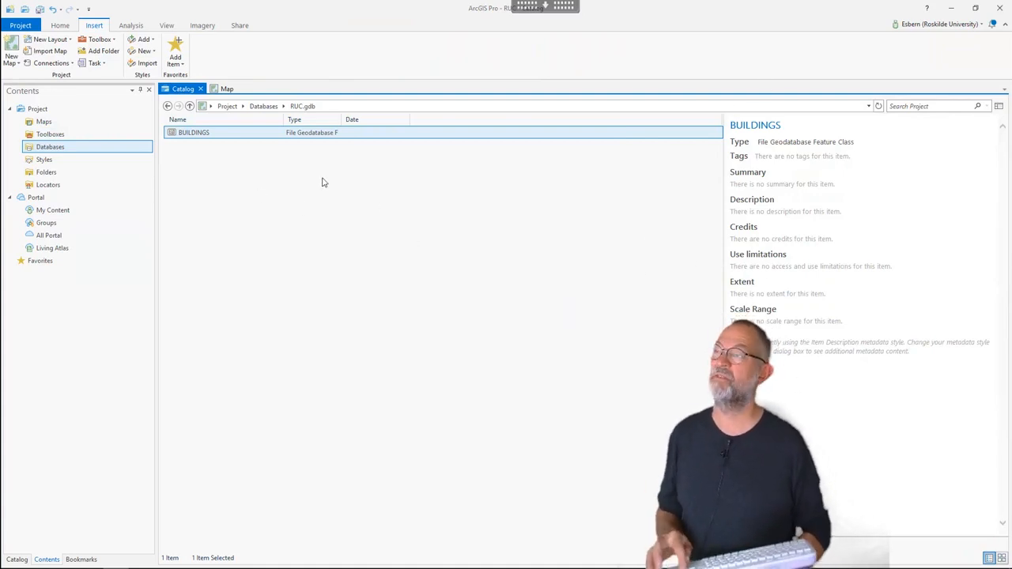
# Step: Edit the metadata of BUILDINGS, entering the tags ruc and demo on separate lines and the summary "mapping of buildings"
pyautogui.rightClick(202, 136)
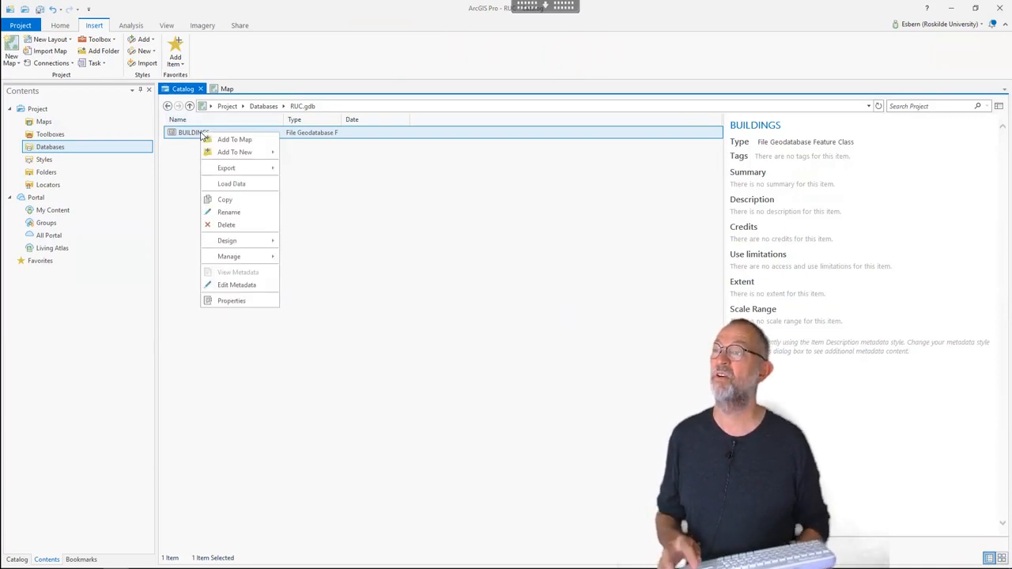
pyautogui.click(235, 285)
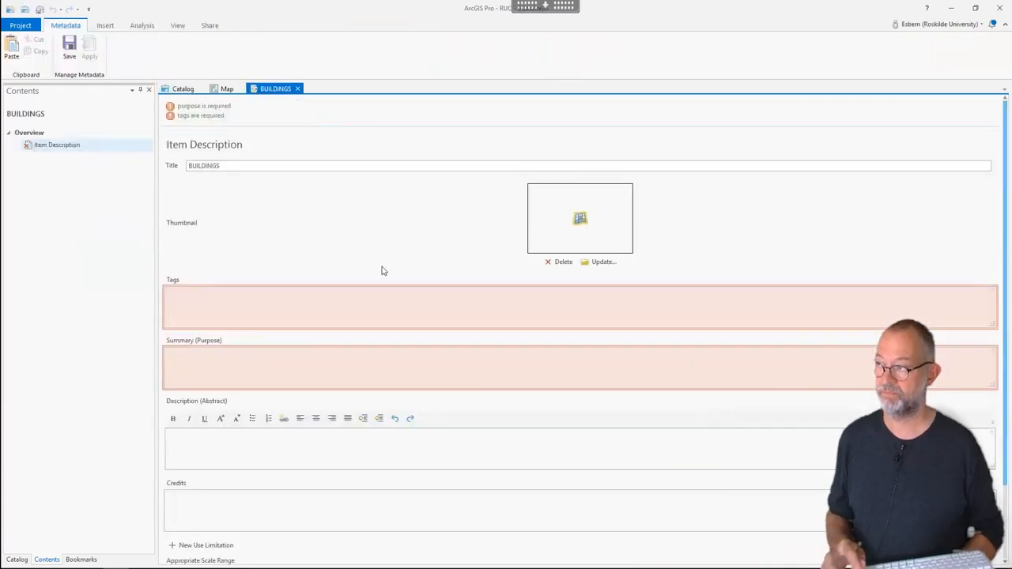
pyautogui.click(235, 299)
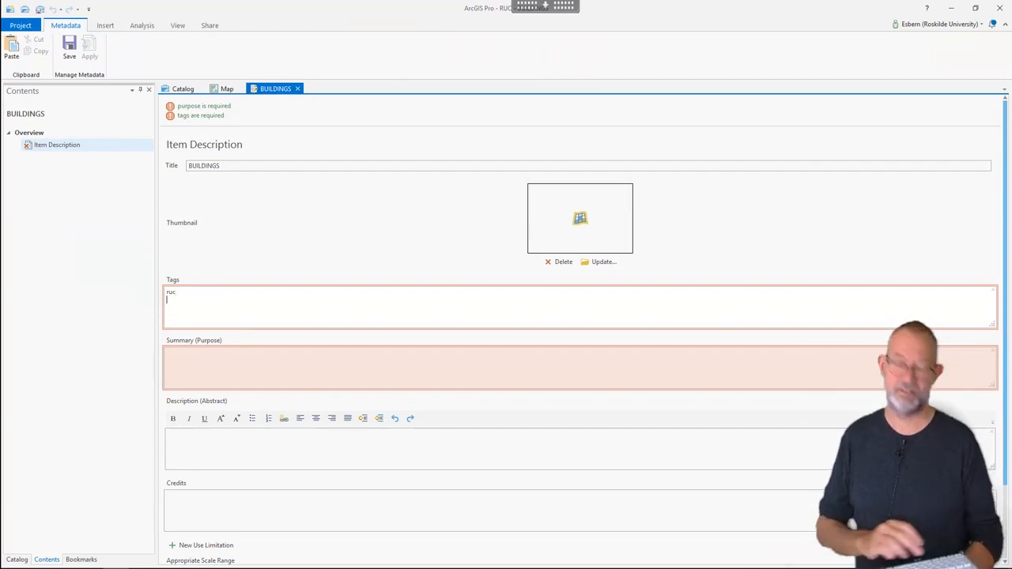
pyautogui.write('ruc')
pyautogui.press('Return')
pyautogui.write('demo')
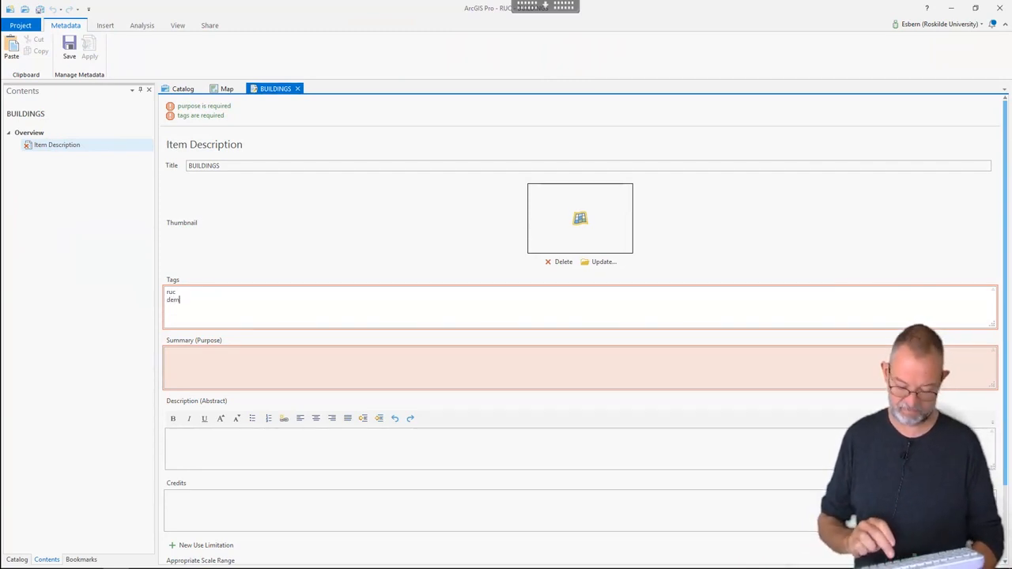
pyautogui.click(170, 351)
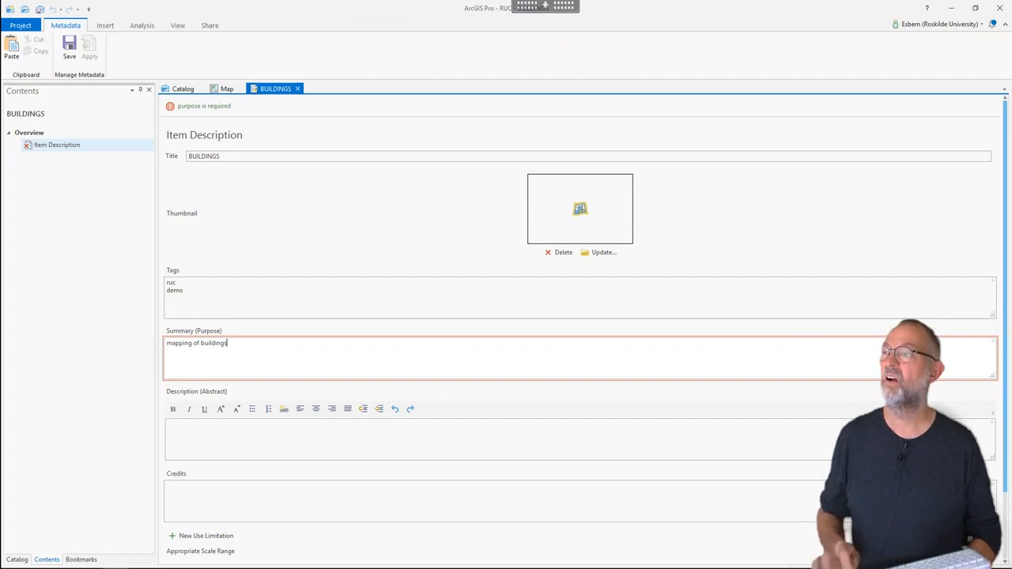
# Step: Enter the metadata description "there are two attributes use, specify builings use and student avg. number of students at any time"
pyautogui.click(203, 440)
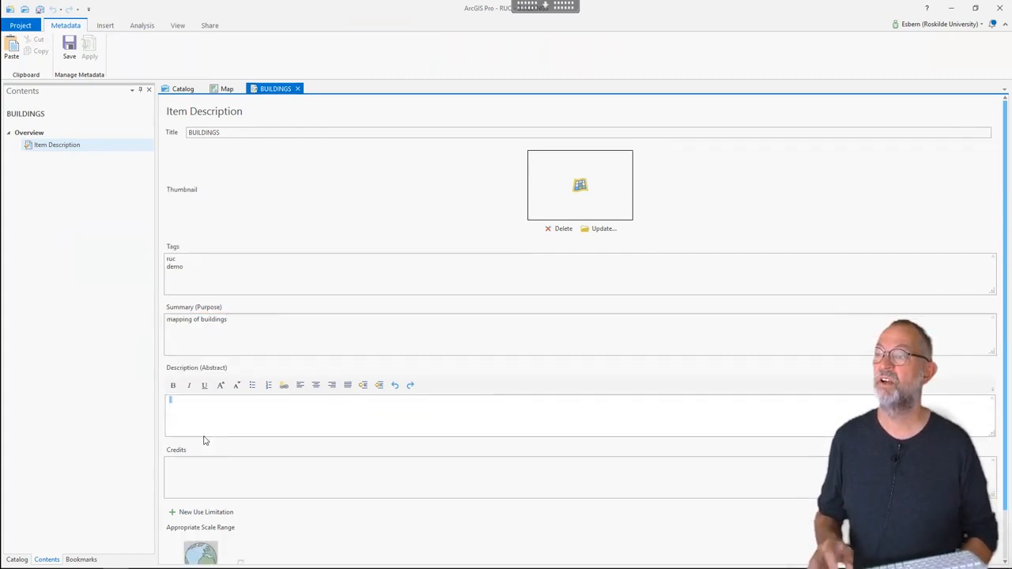
pyautogui.write('t')
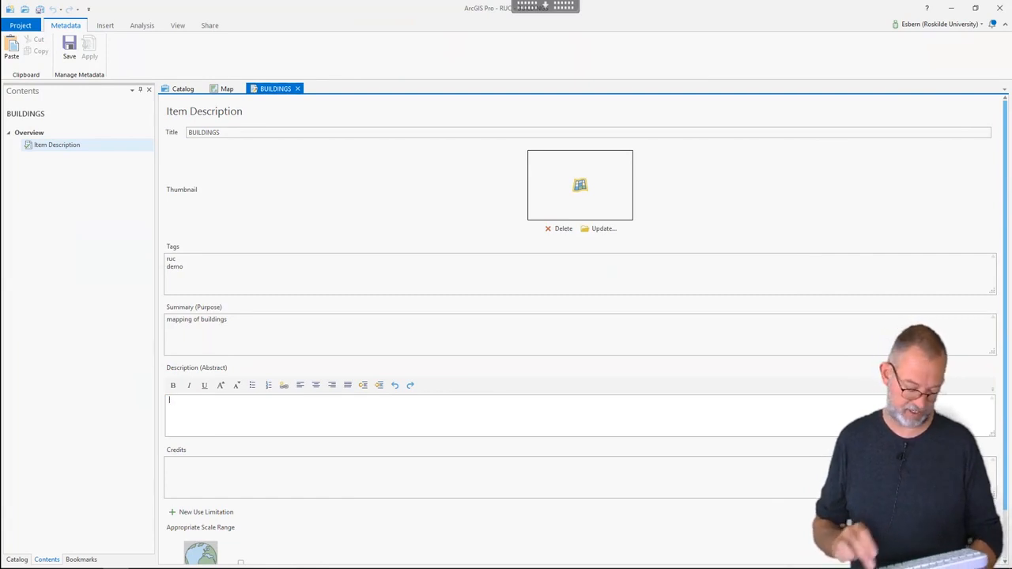
pyautogui.write('he')
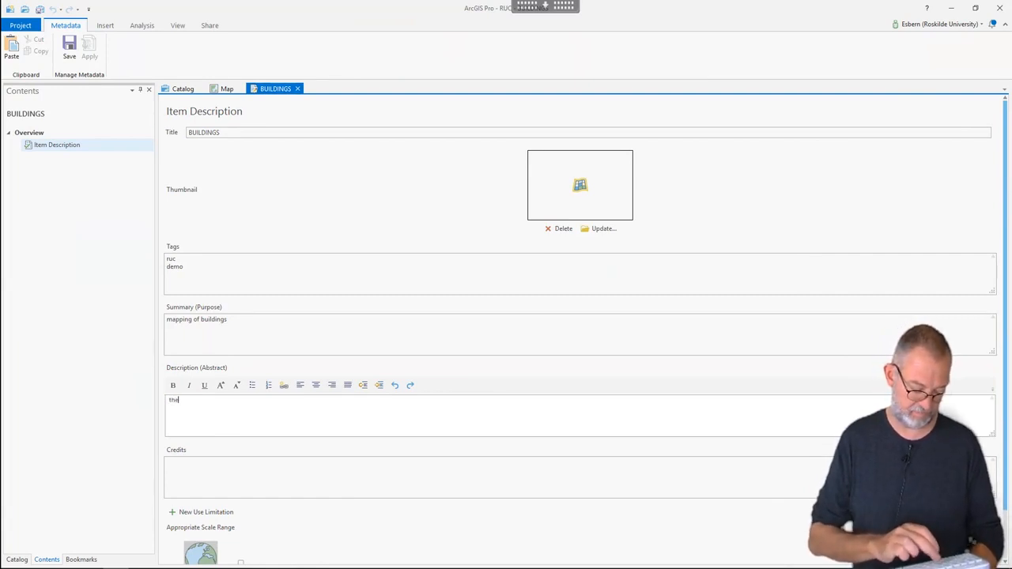
pyautogui.write('re are ')
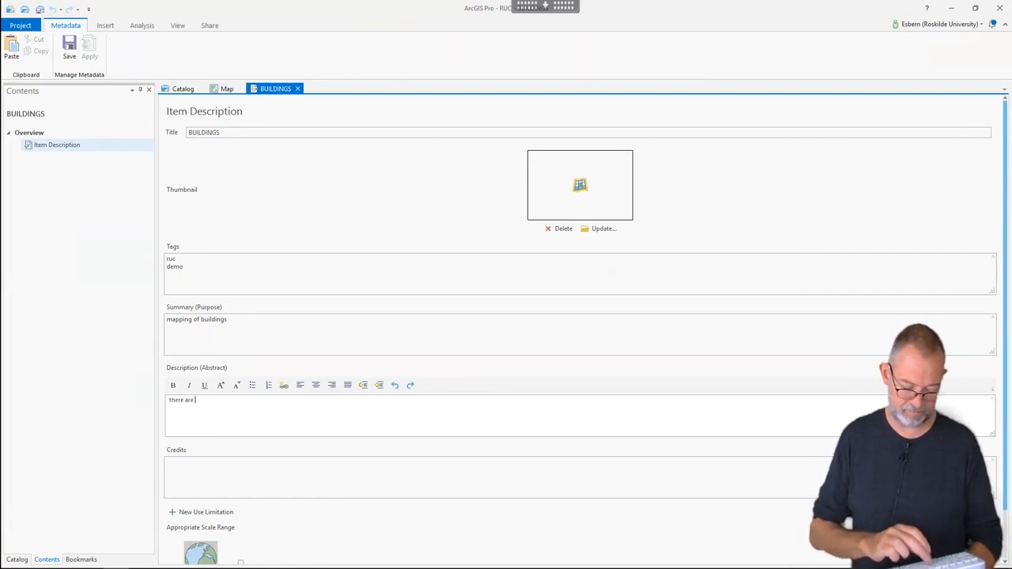
pyautogui.write('t')
pyautogui.write('wo ')
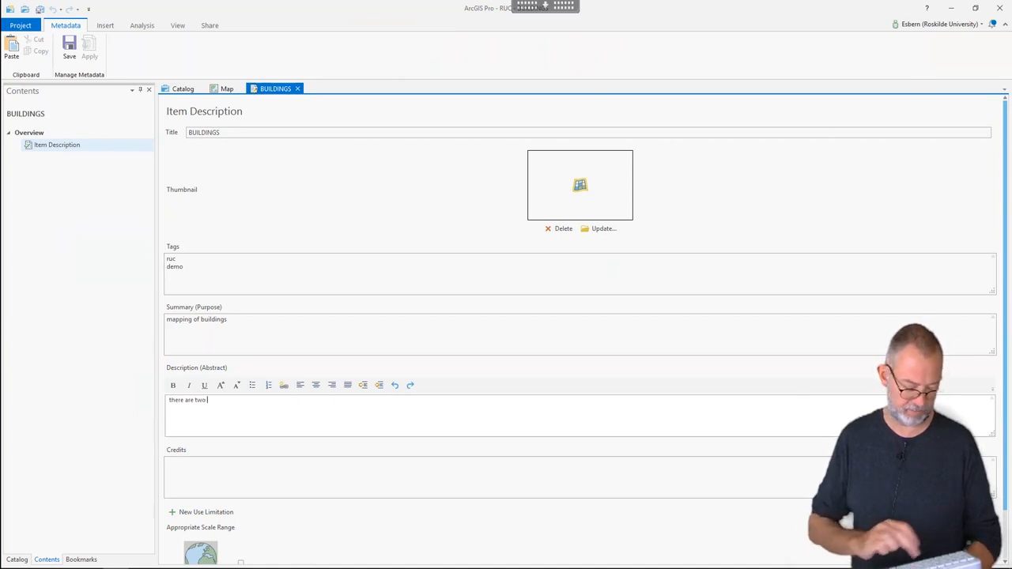
pyautogui.write('altr')
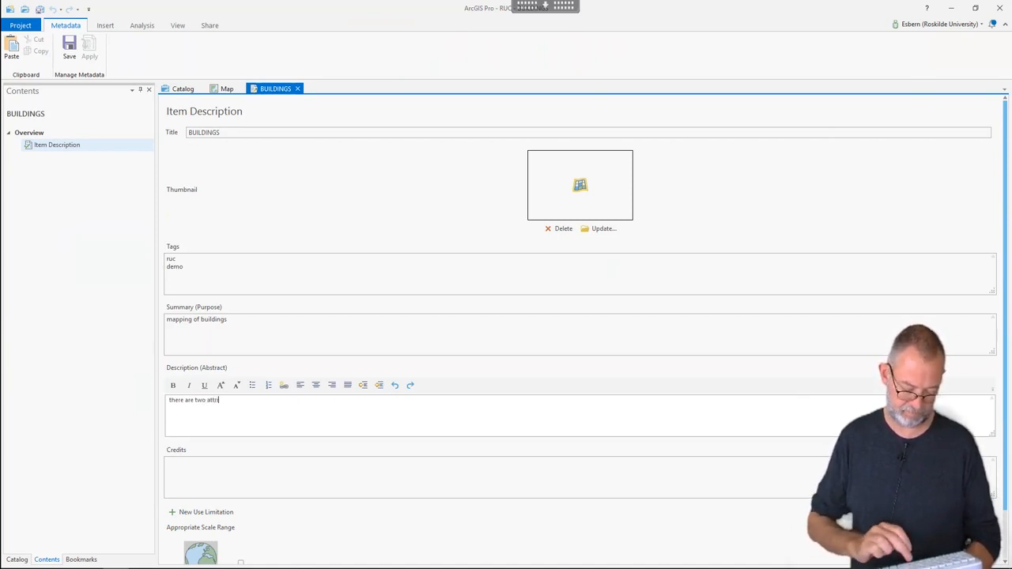
pyautogui.write('ibutes')
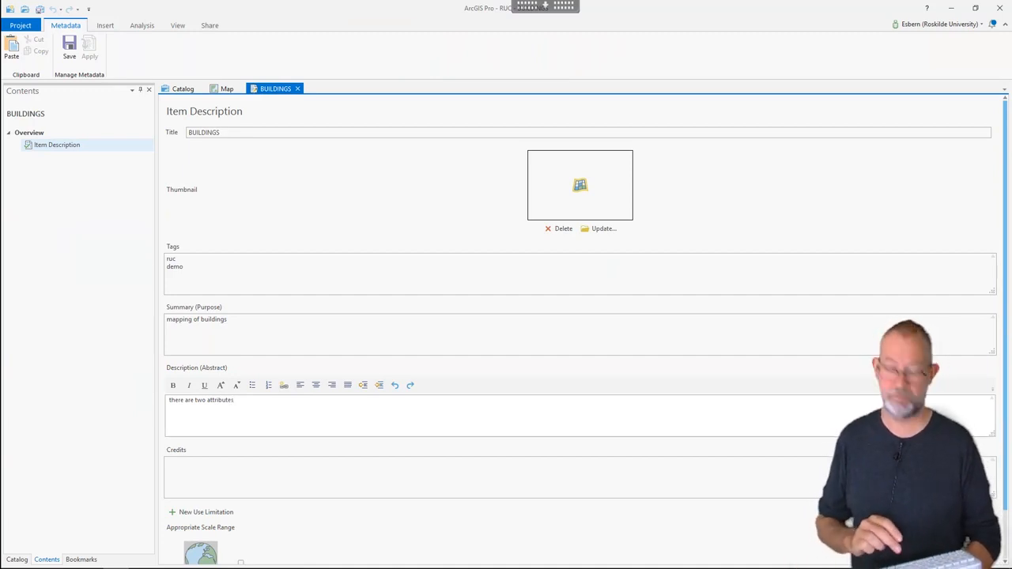
pyautogui.write(' use')
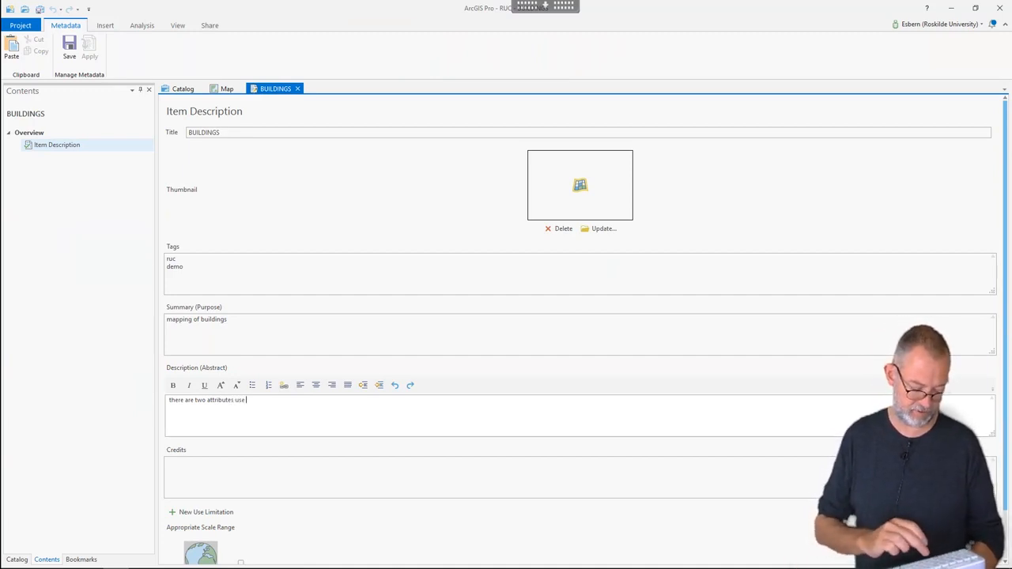
pyautogui.write(',')
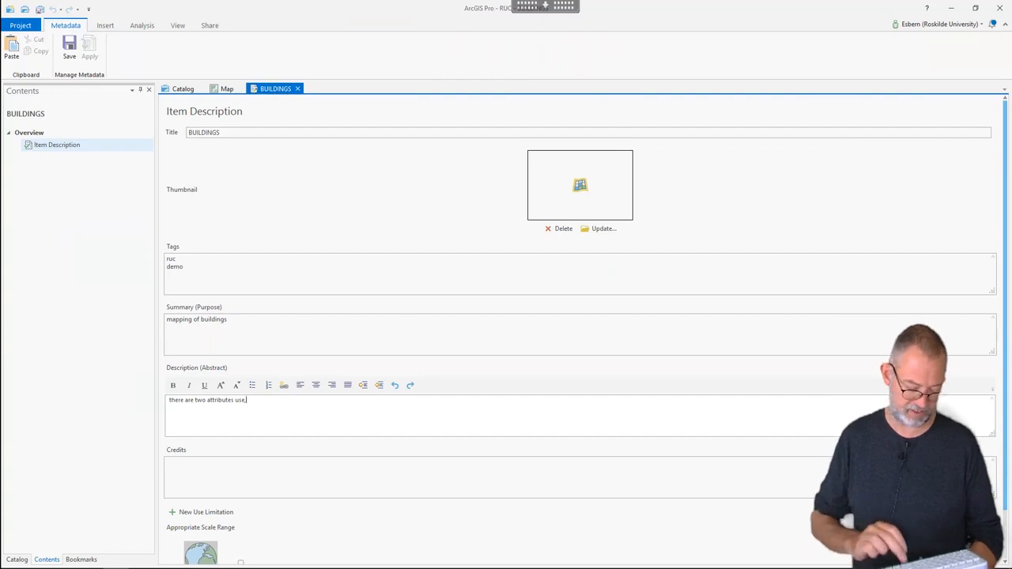
pyautogui.write(' ipecif')
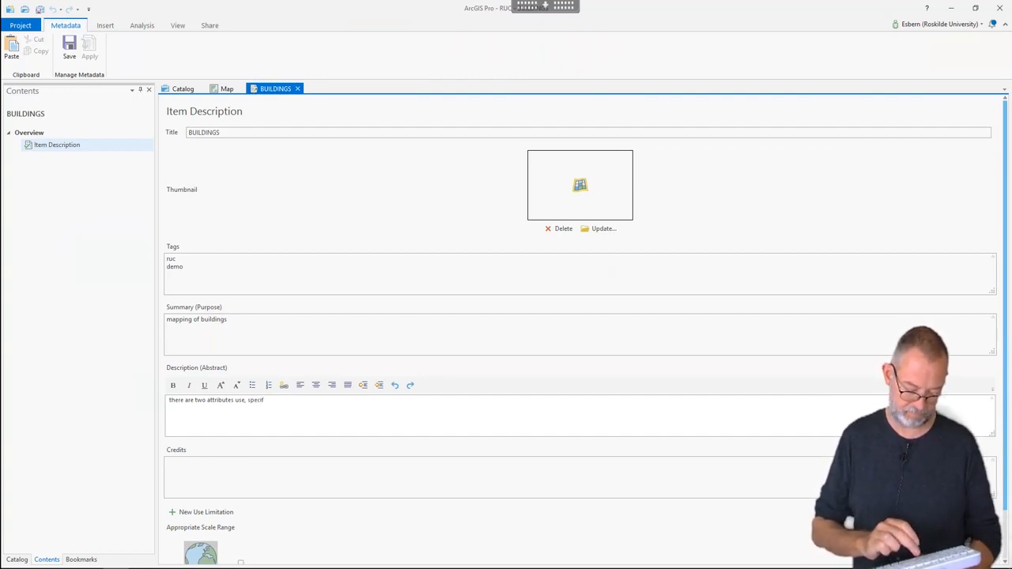
pyautogui.write('y buili')
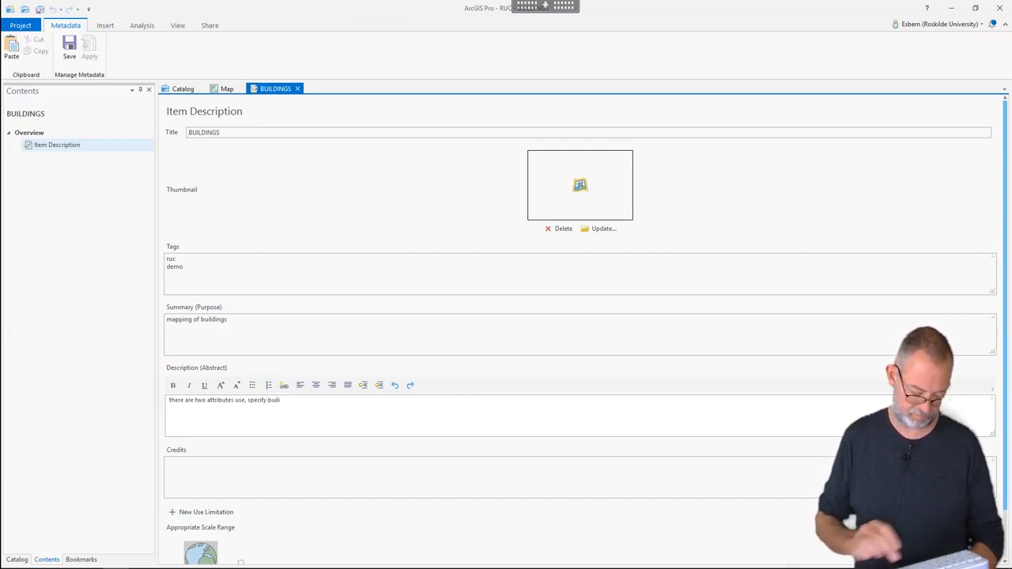
pyautogui.write('lding')
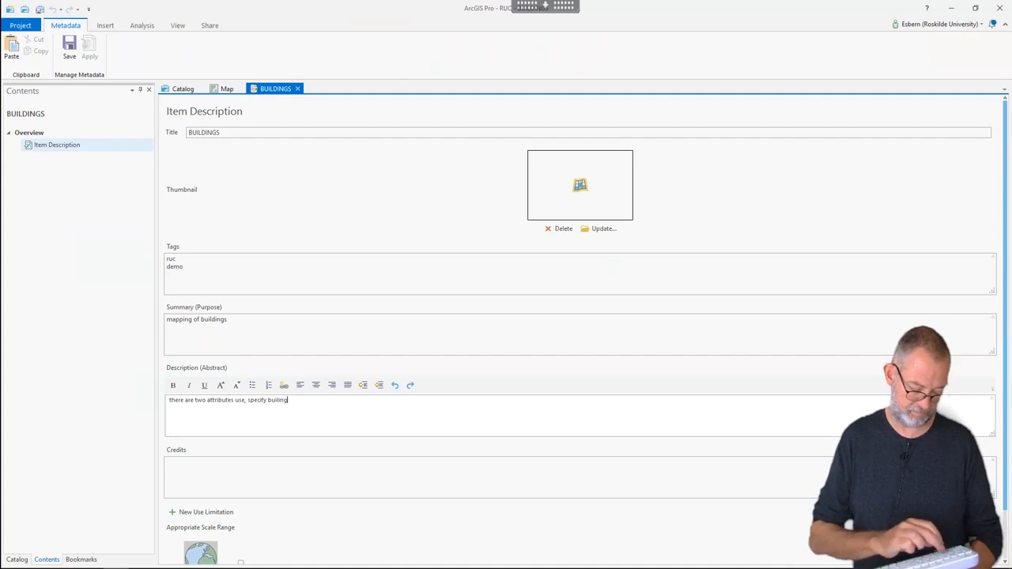
pyautogui.write('s use')
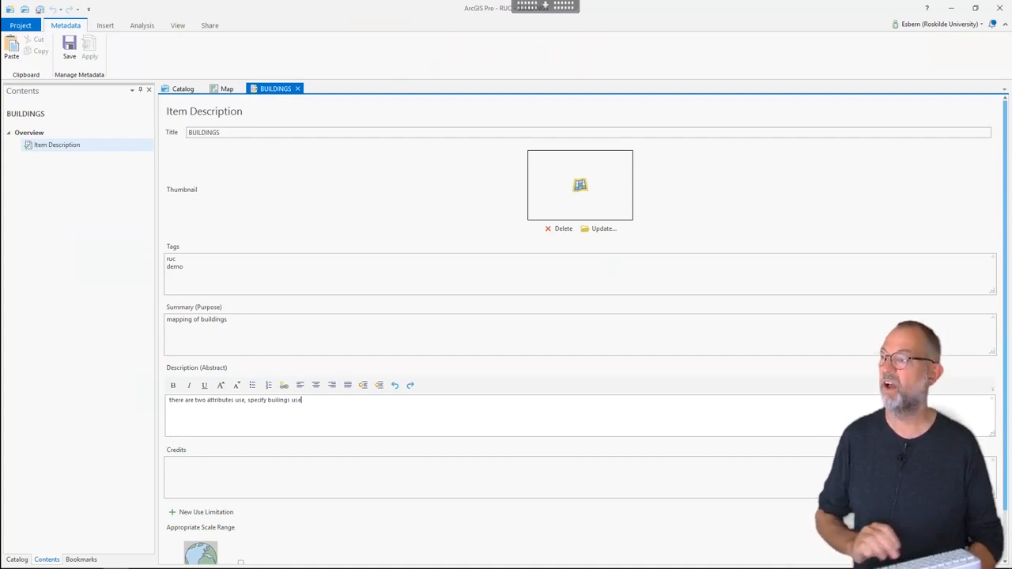
pyautogui.write(' an')
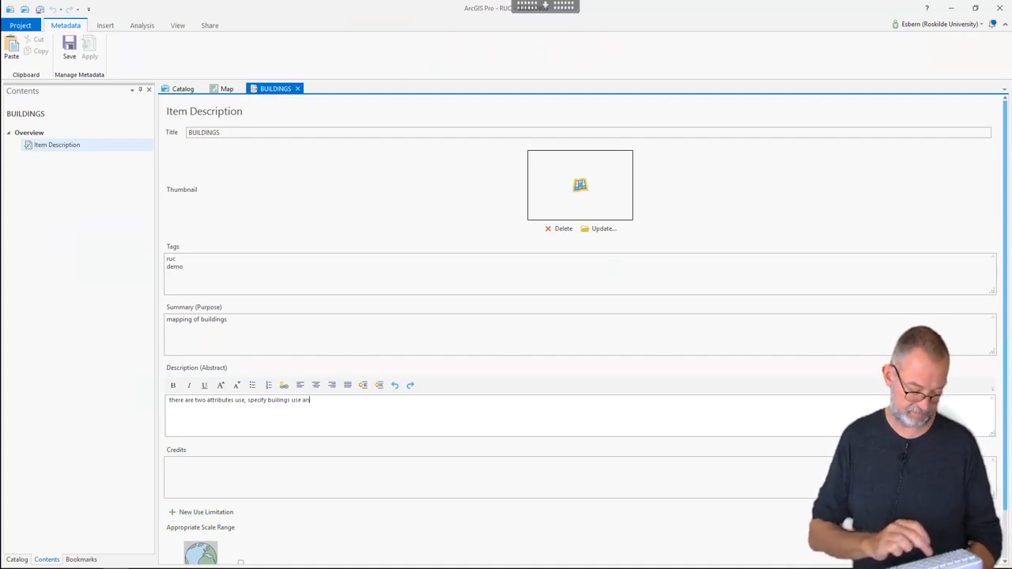
pyautogui.write('d stu')
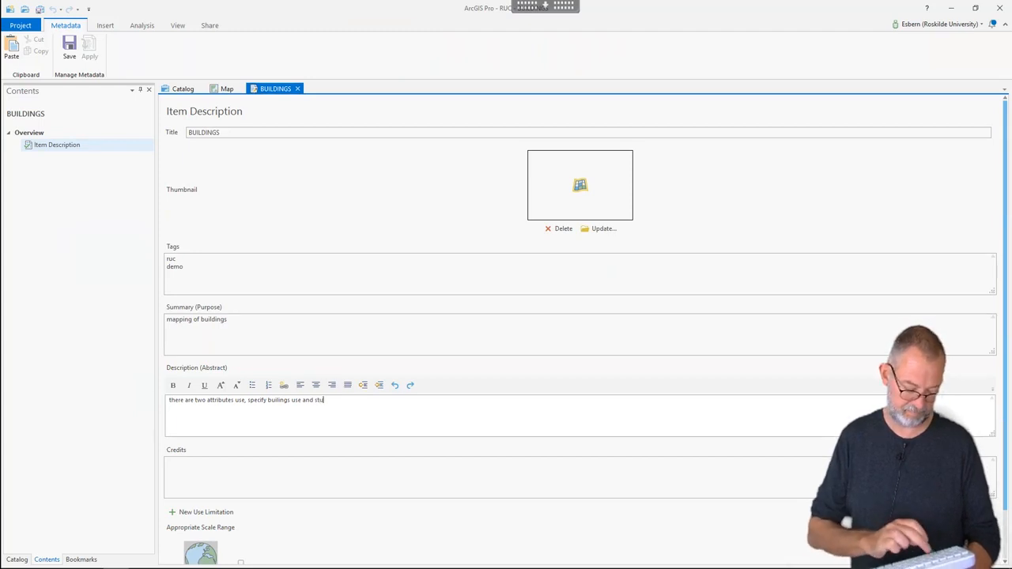
pyautogui.write('dent')
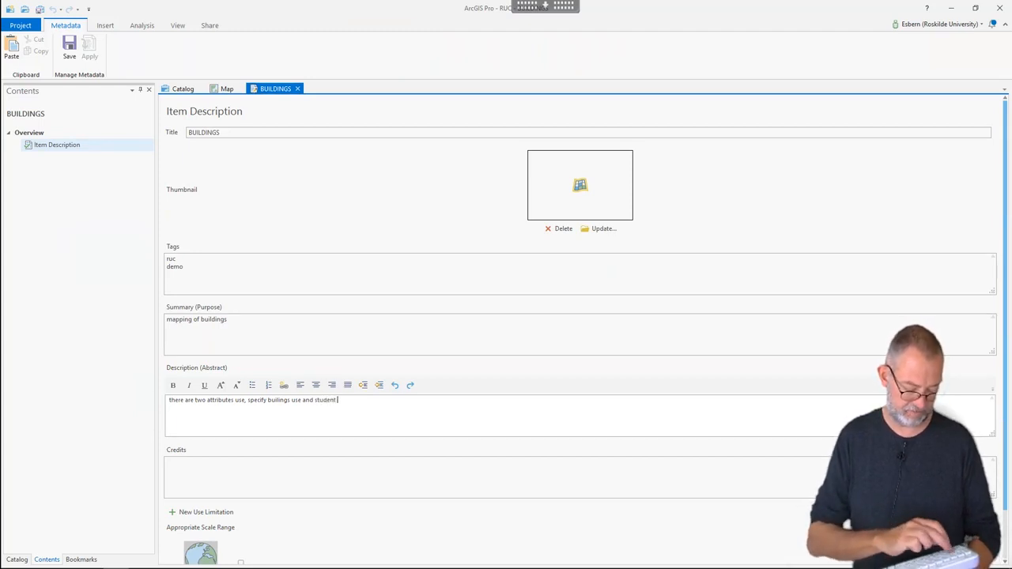
pyautogui.write(' avg')
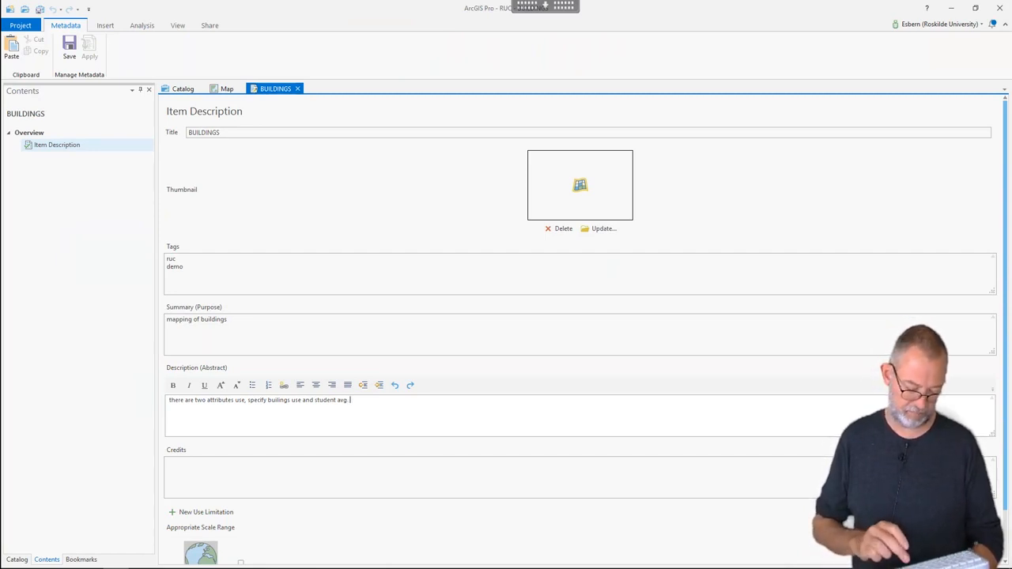
pyautogui.write('. numb')
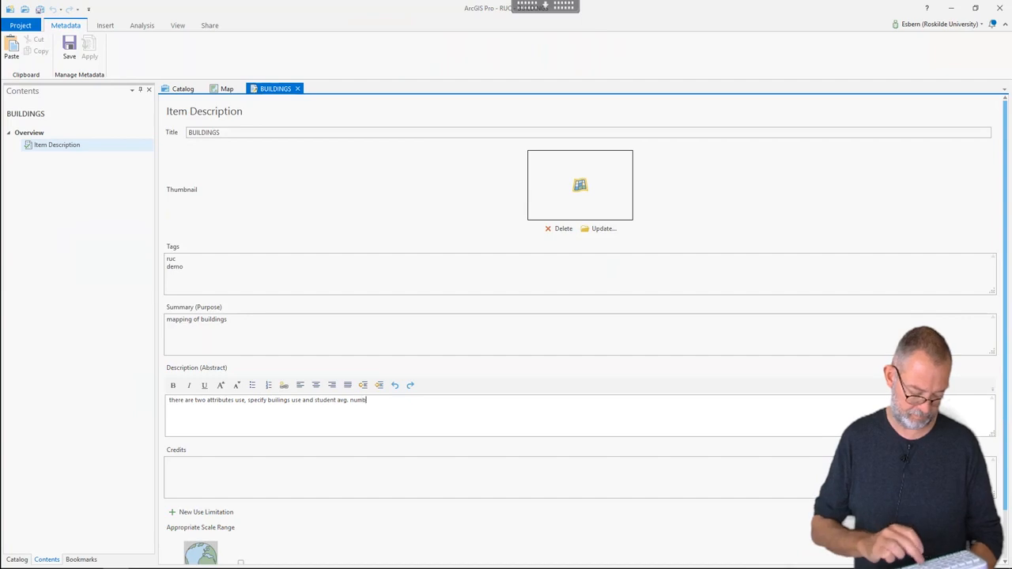
pyautogui.write('er o')
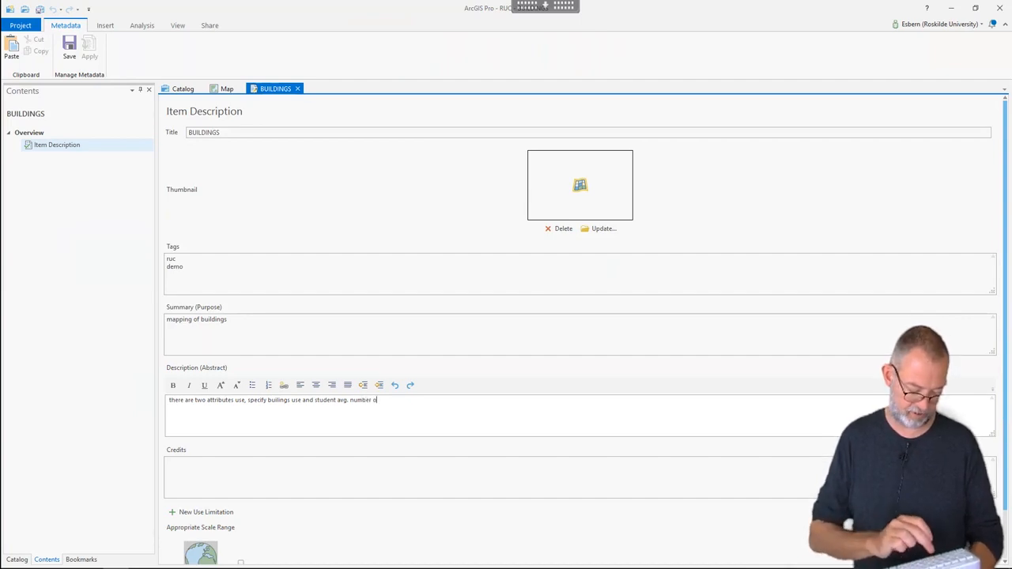
pyautogui.write('f itu')
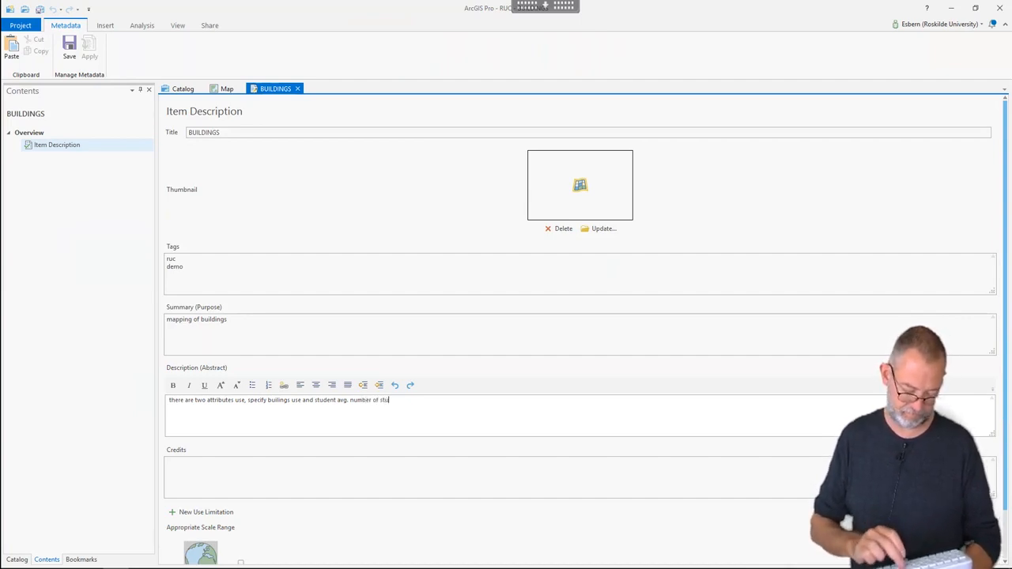
pyautogui.write('dent')
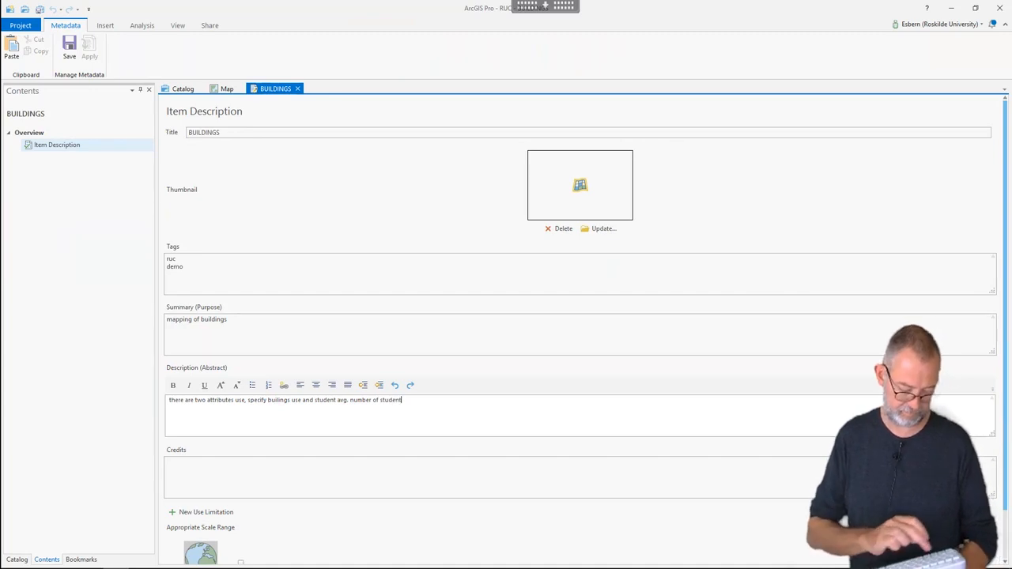
pyautogui.write('s at a')
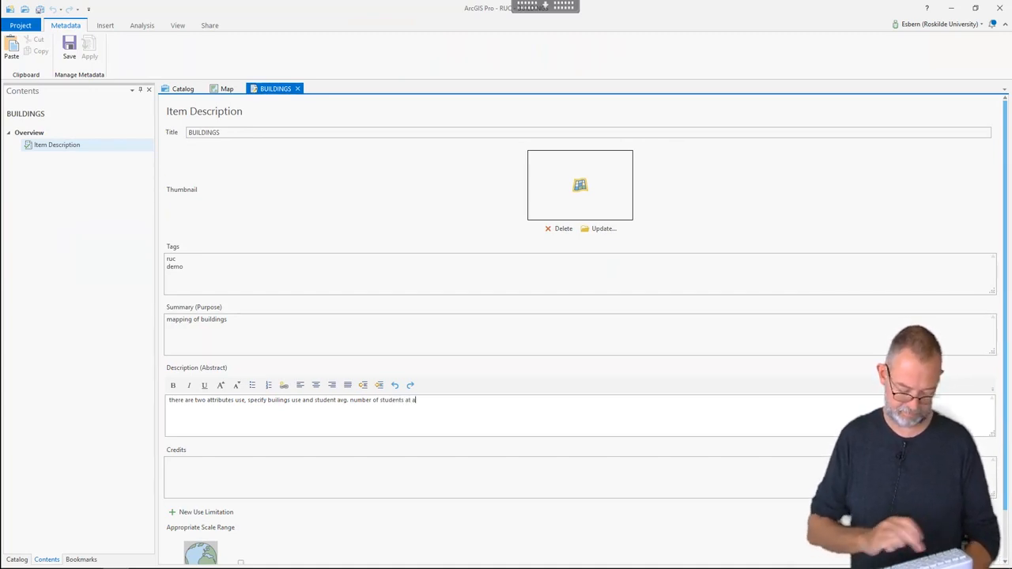
pyautogui.write('ny time')
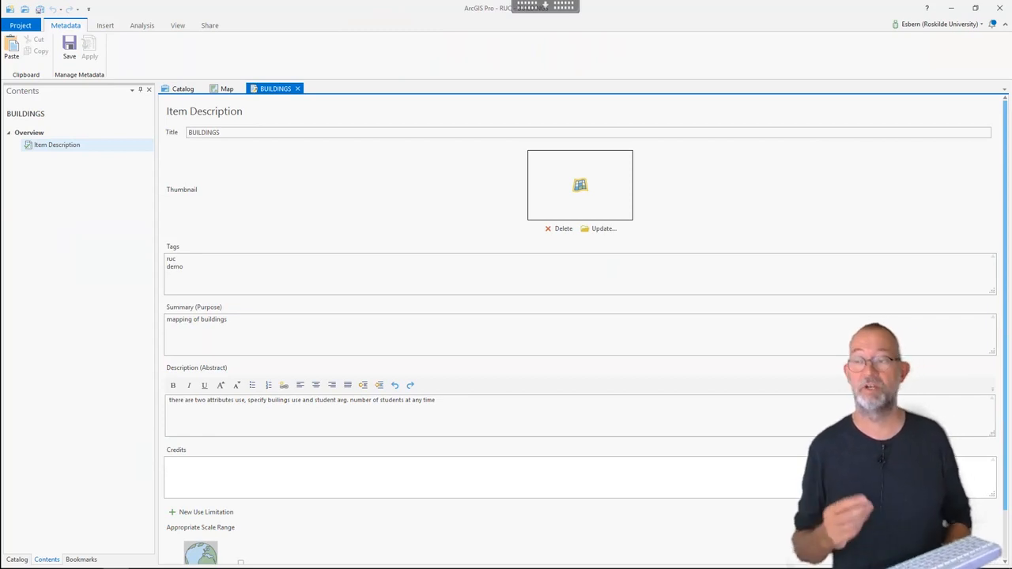
# Step: Enter the author's surname as the credits, then save and close the BUILDINGS metadata
pyautogui.write('ho')
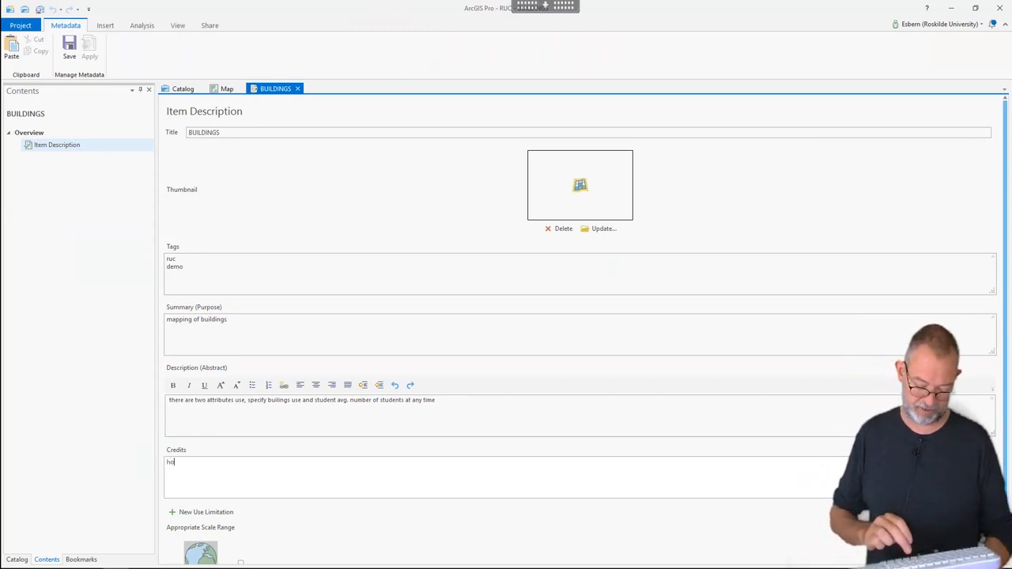
pyautogui.write('lmes')
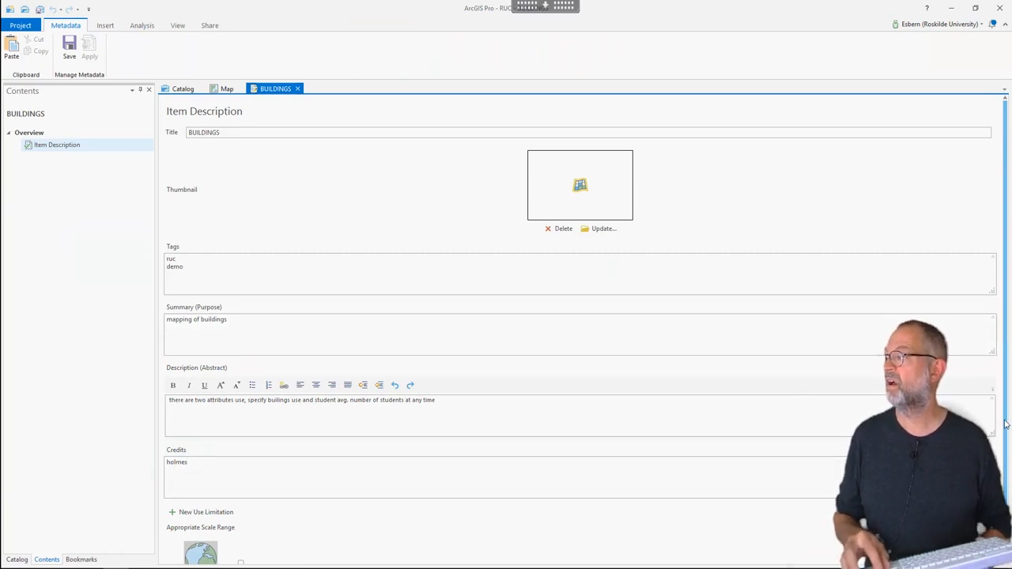
pyautogui.scroll(-2, 1005, 425)
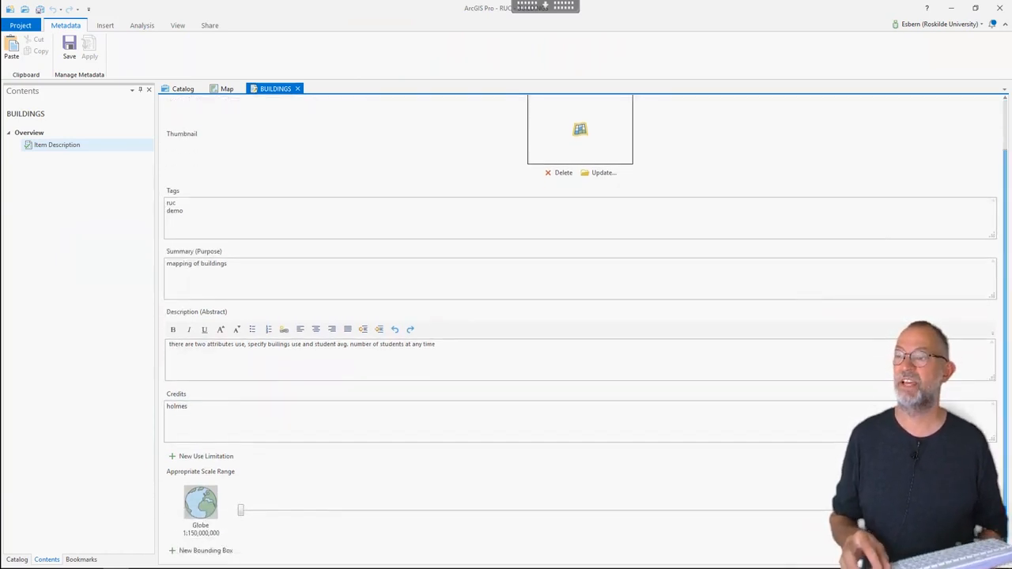
pyautogui.click(69, 57)
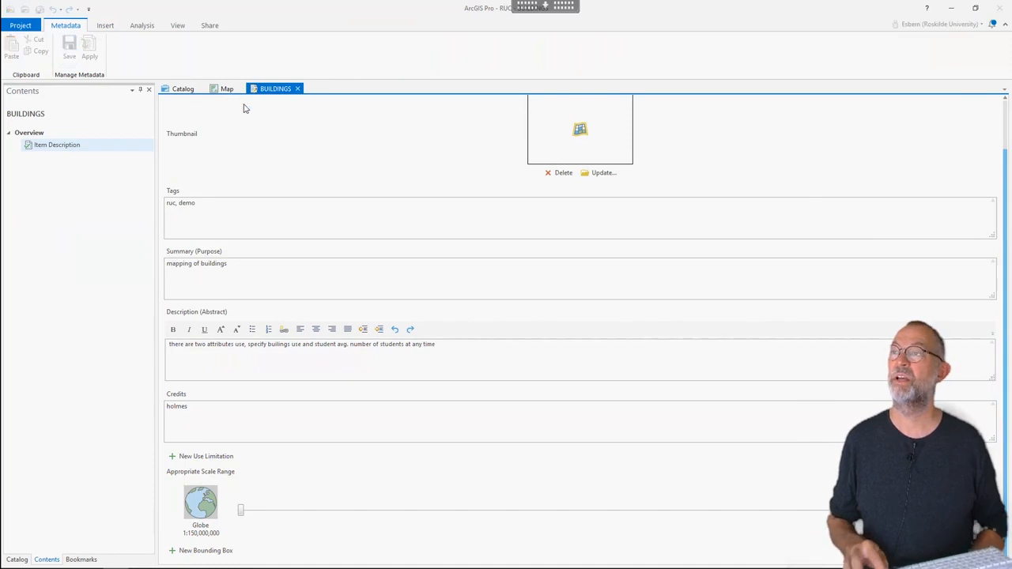
pyautogui.click(298, 88)
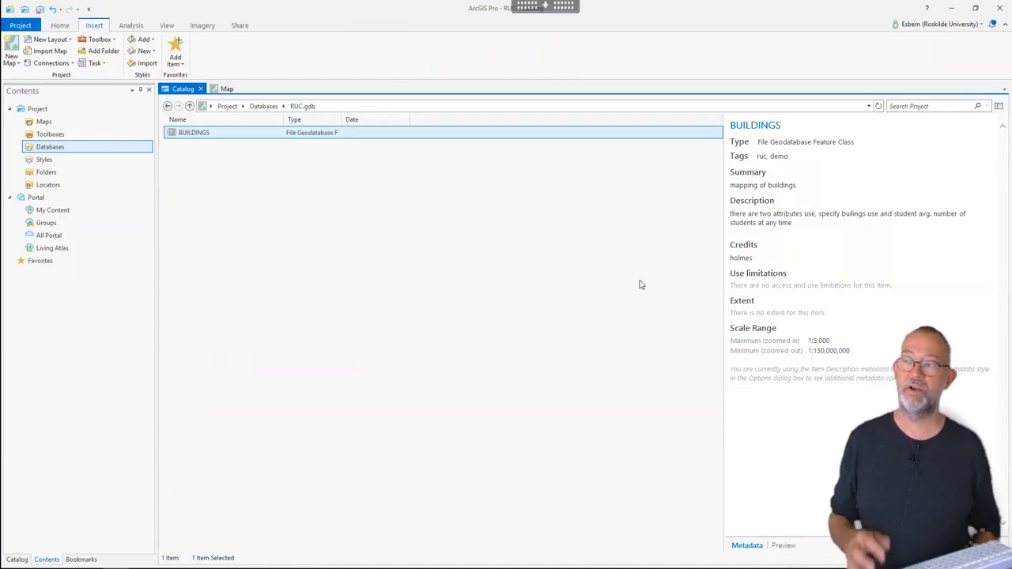
# Step: Add the BUILDINGS feature class from RUC.gdb to the current map and show the map view
pyautogui.rightClick(212, 136)
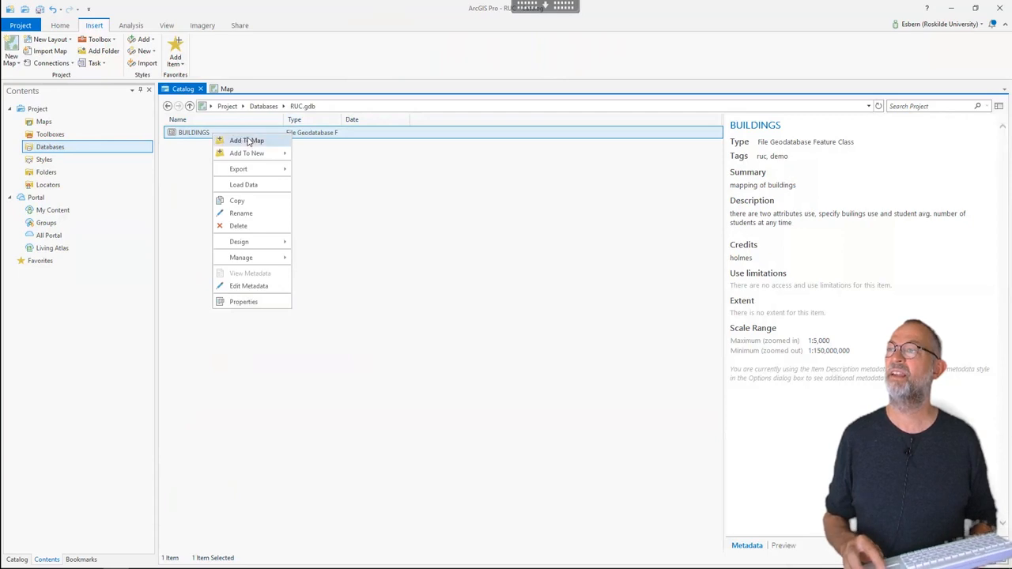
pyautogui.moveTo(255, 153)
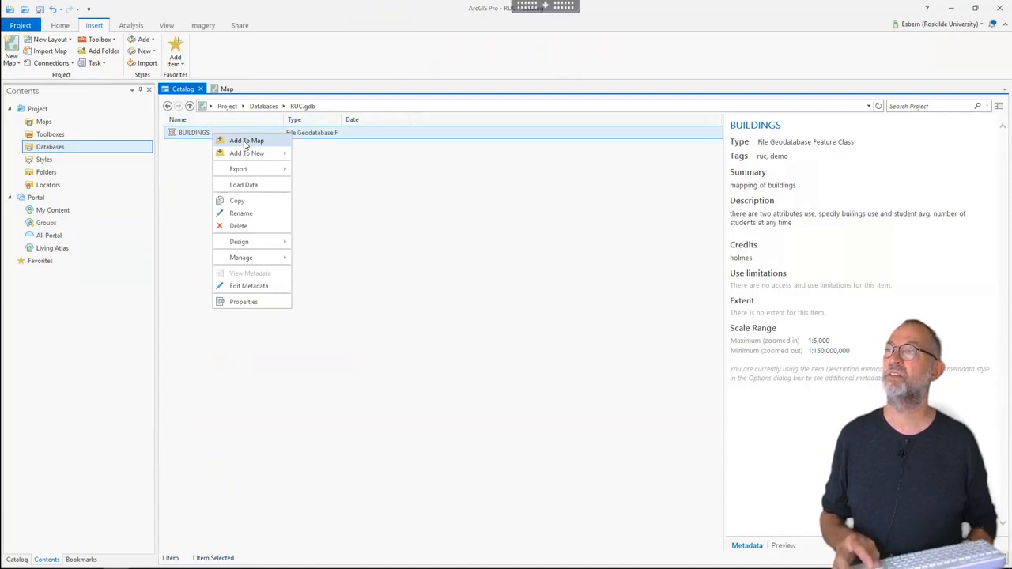
pyautogui.click(246, 141)
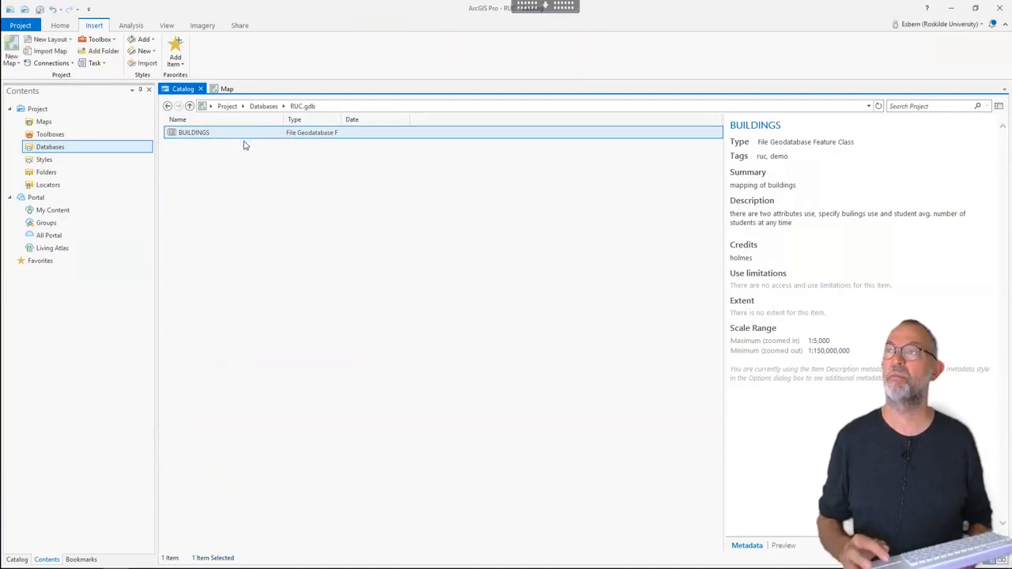
pyautogui.click(227, 90)
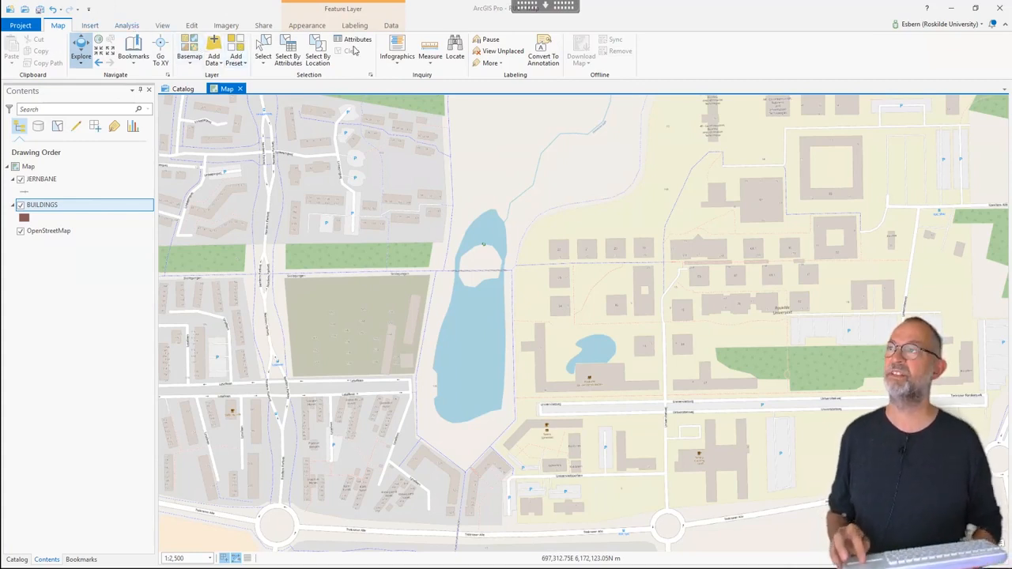
pyautogui.click(191, 26)
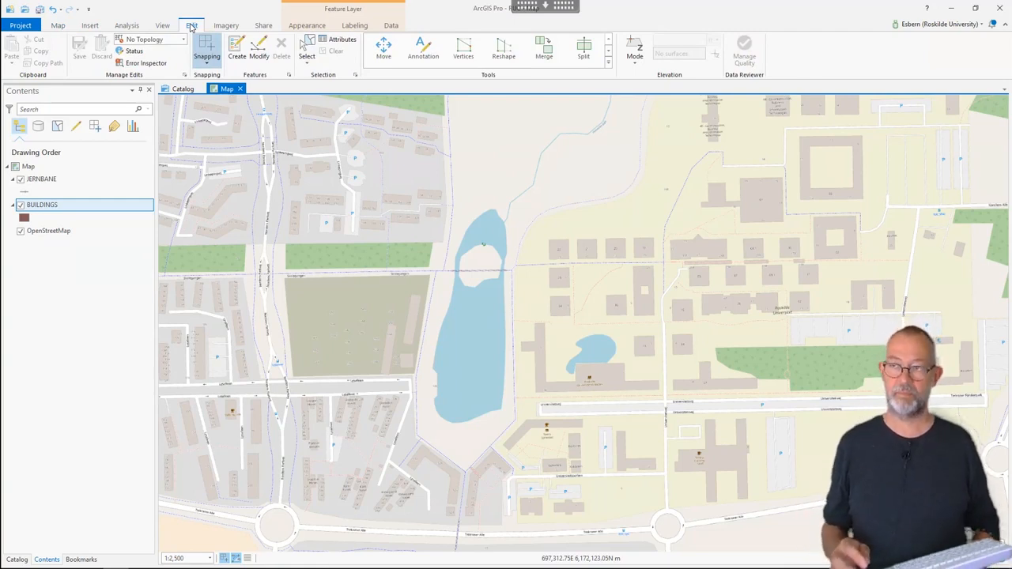
pyautogui.click(92, 26)
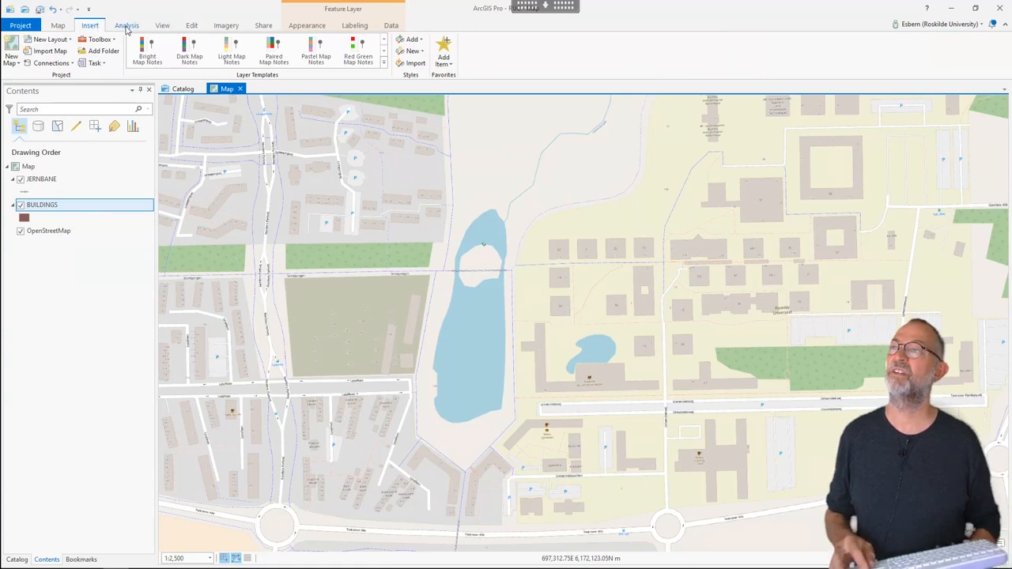
pyautogui.click(126, 25)
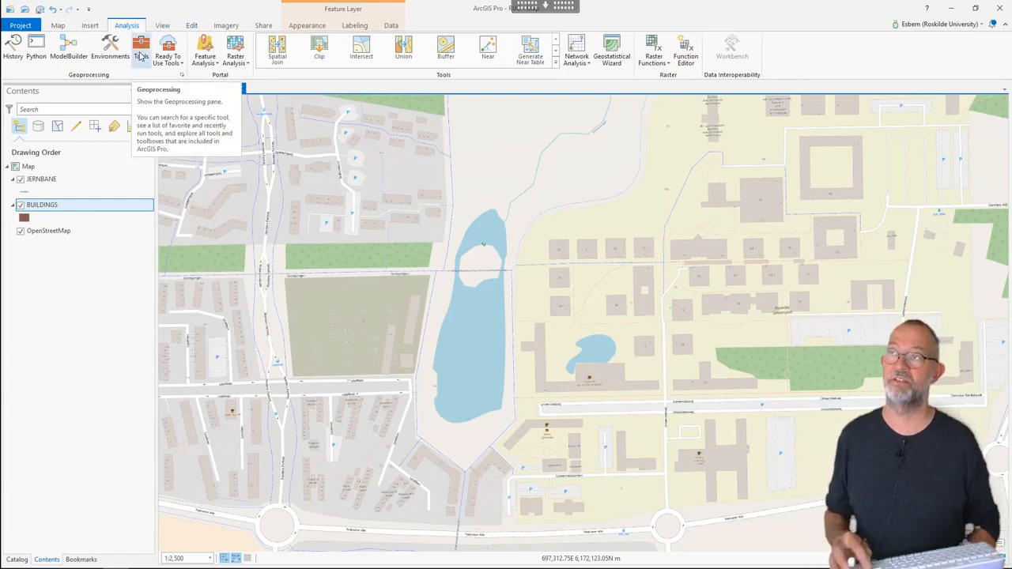
# Step: Draw a rectangular BUILDINGS feature, about 99 m in perimeter, over the westernmost square building in the row just east of the lake
pyautogui.click(192, 27)
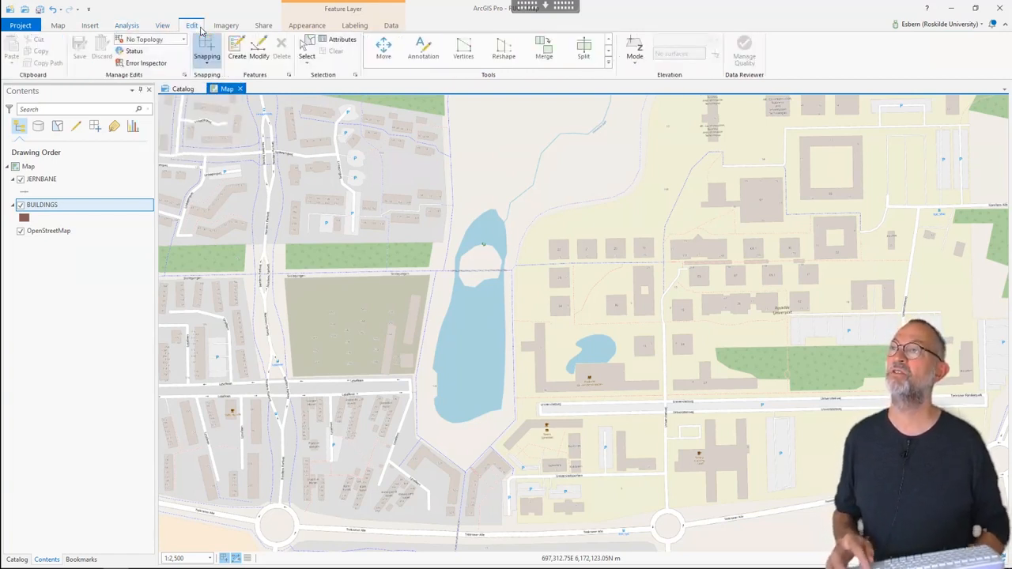
pyautogui.click(237, 53)
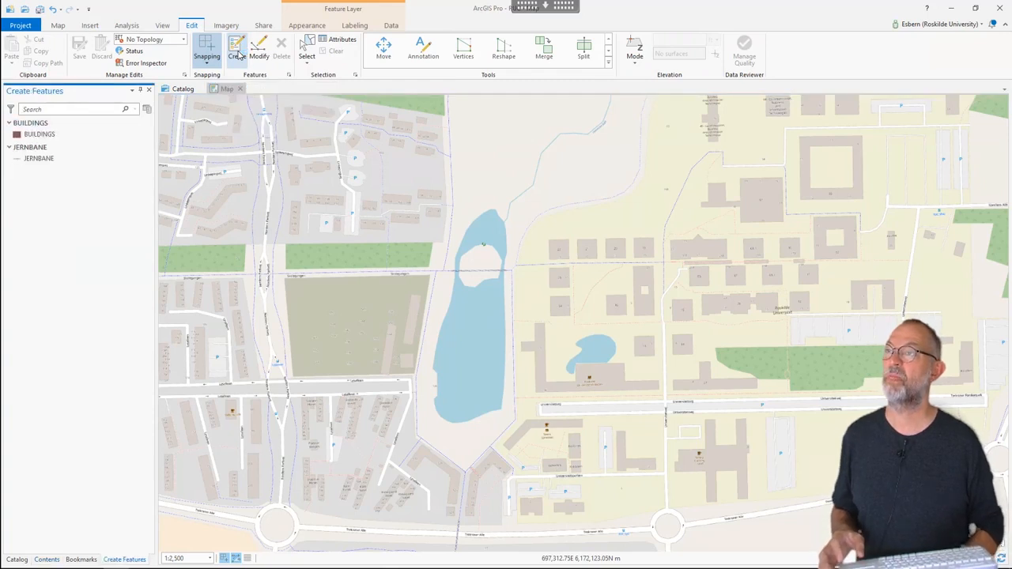
pyautogui.click(24, 136)
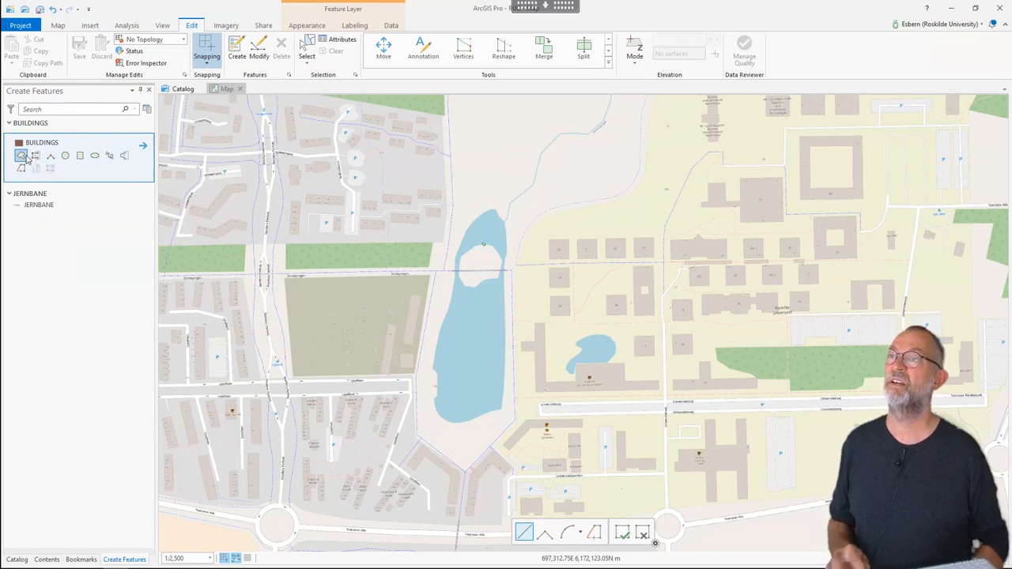
pyautogui.click(81, 155)
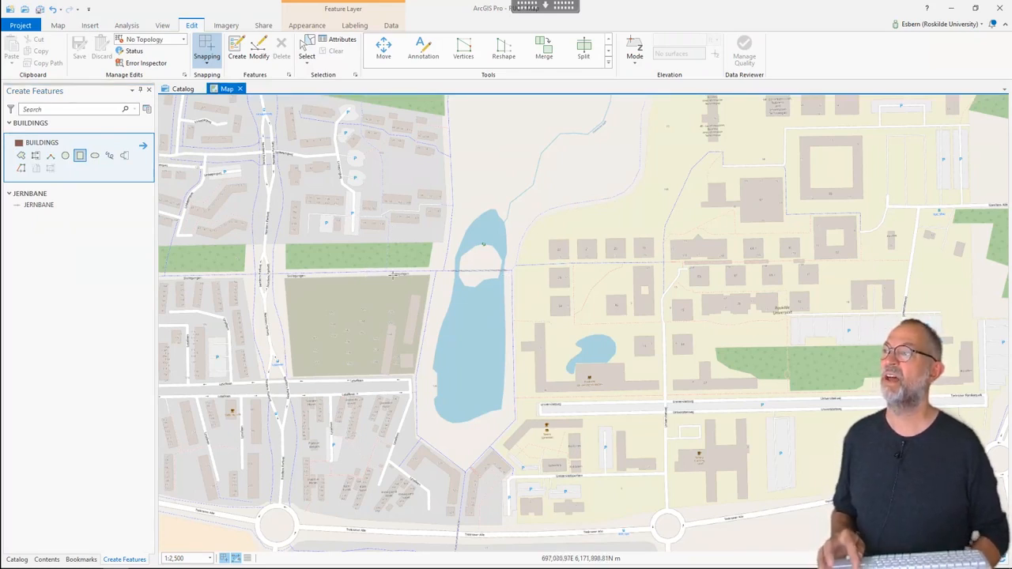
pyautogui.click(548, 240)
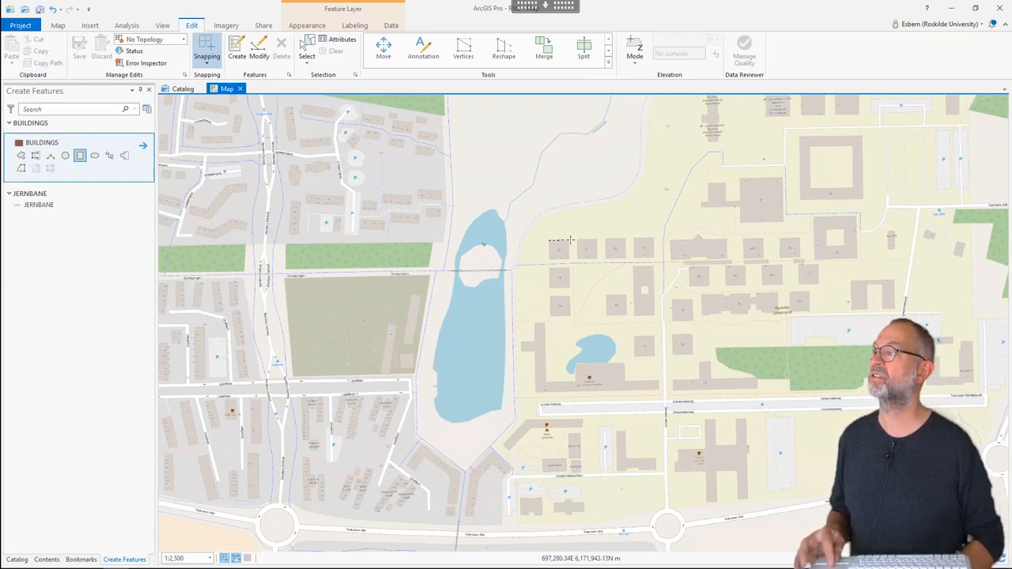
pyautogui.click(567, 239)
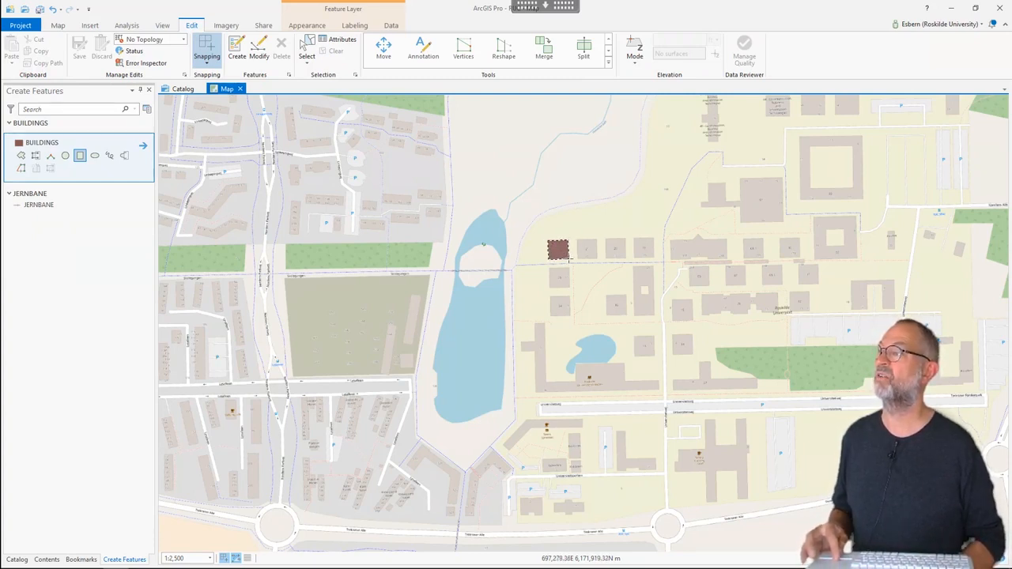
pyautogui.click(569, 261)
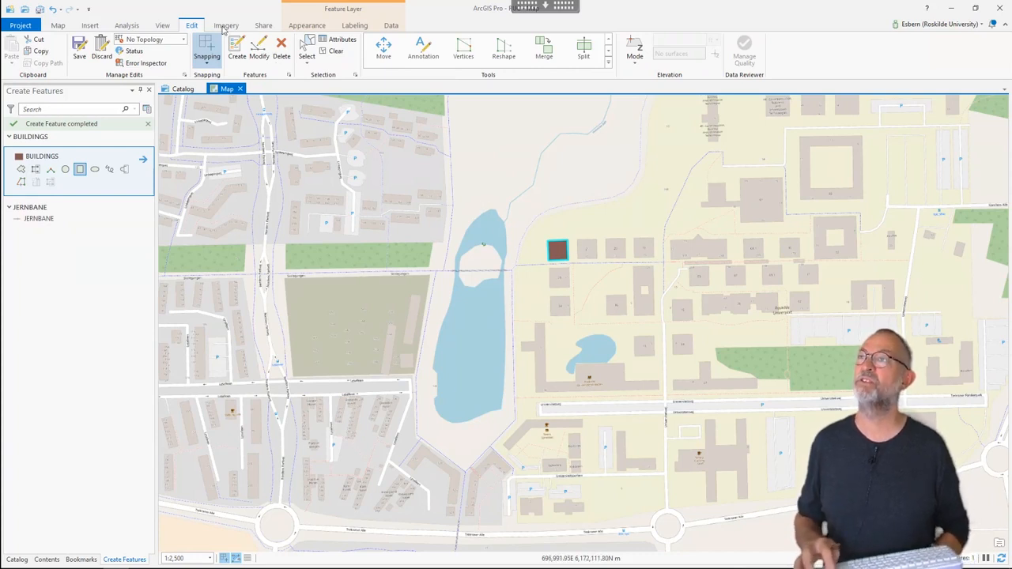
# Step: Edit the new building's attributes, setting USE to ise and students to 200
pyautogui.click(341, 41)
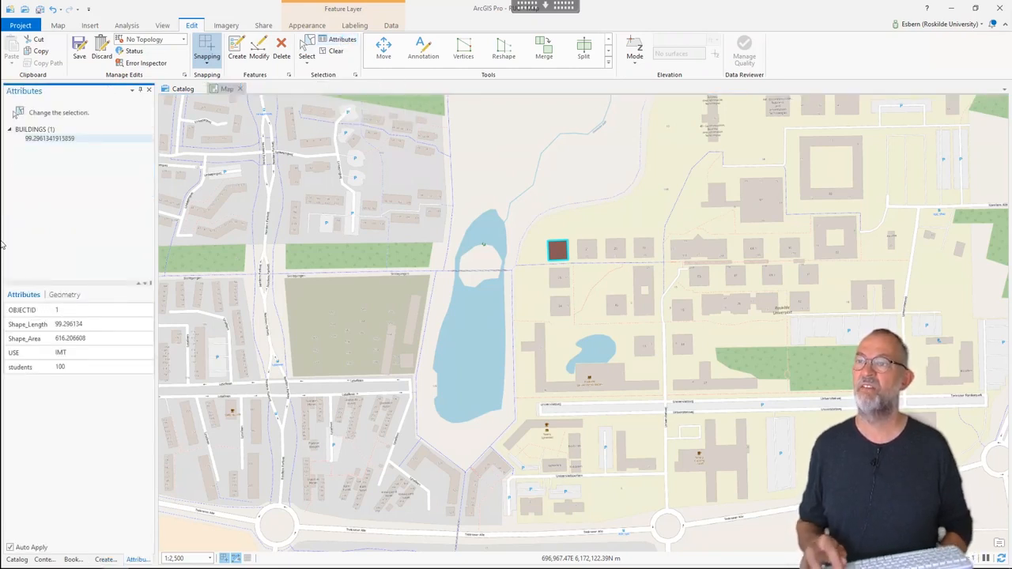
pyautogui.click(73, 353)
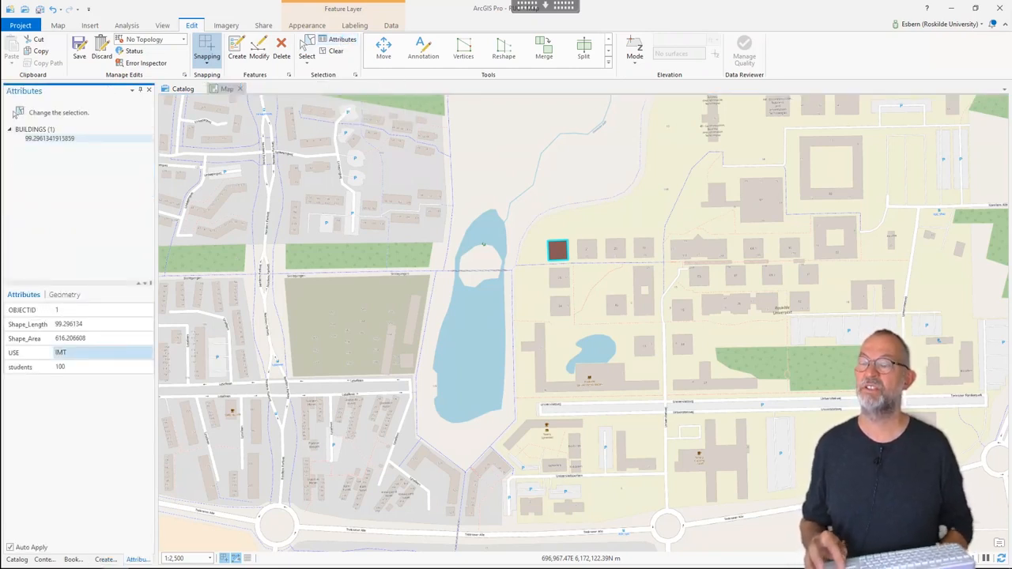
pyautogui.click(78, 366)
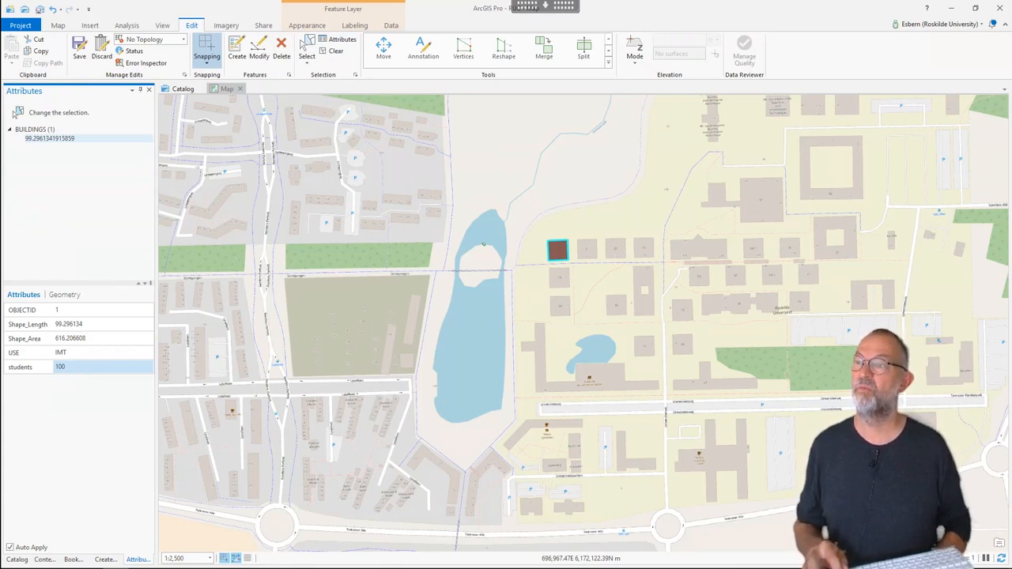
pyautogui.click(79, 356)
pyautogui.click(66, 353)
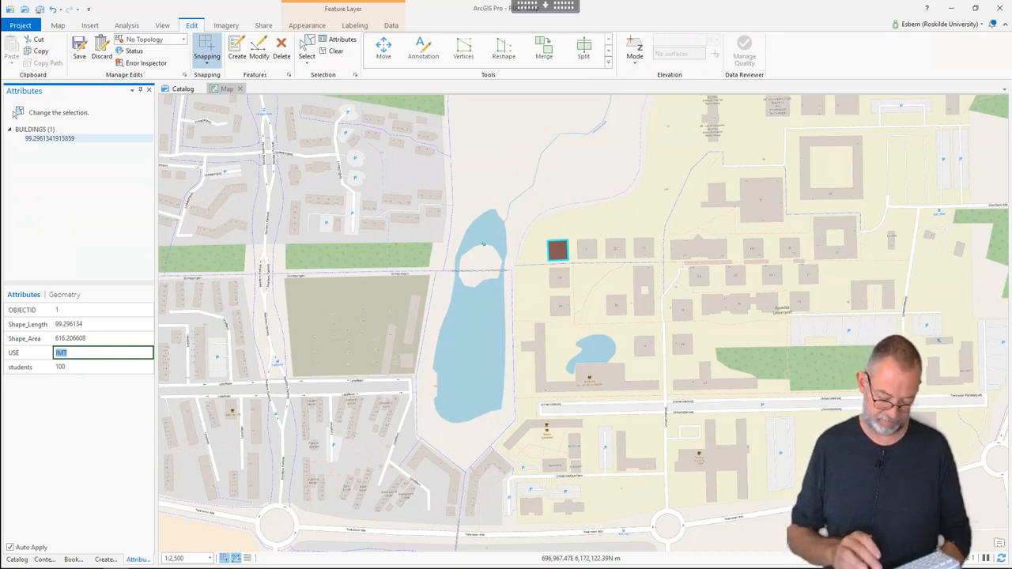
pyautogui.write('ise')
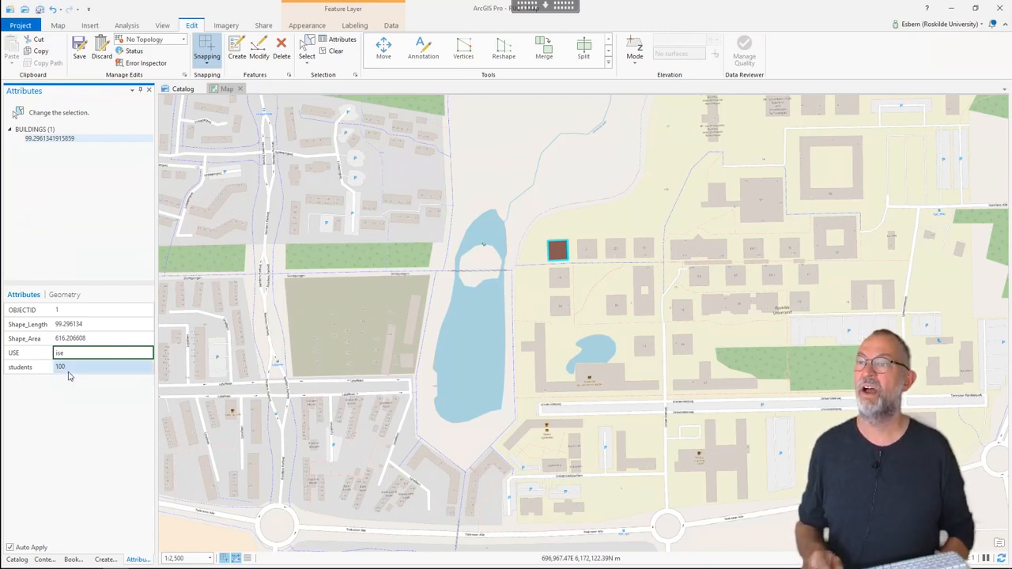
pyautogui.press('Tab')
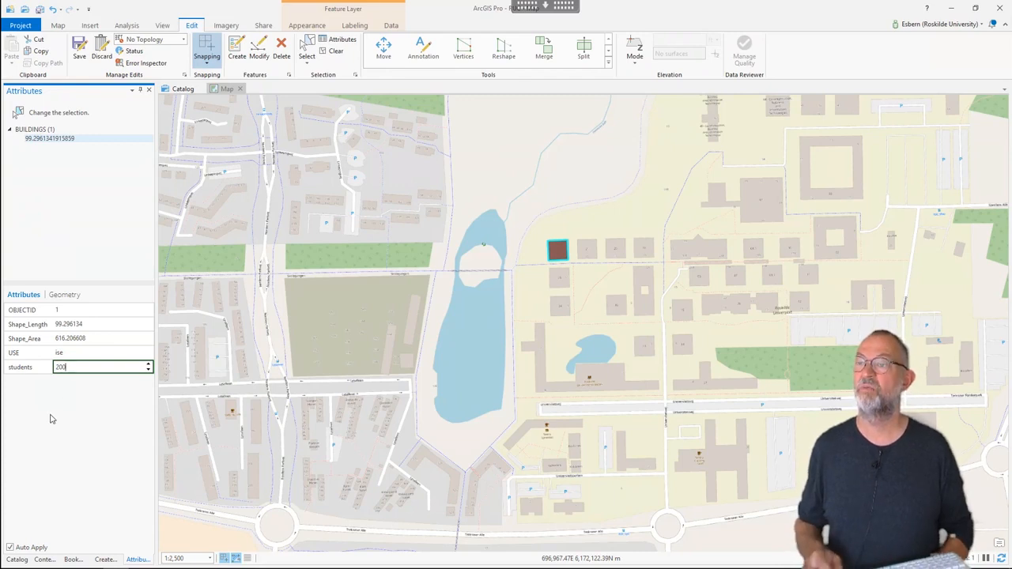
pyautogui.press('Return')
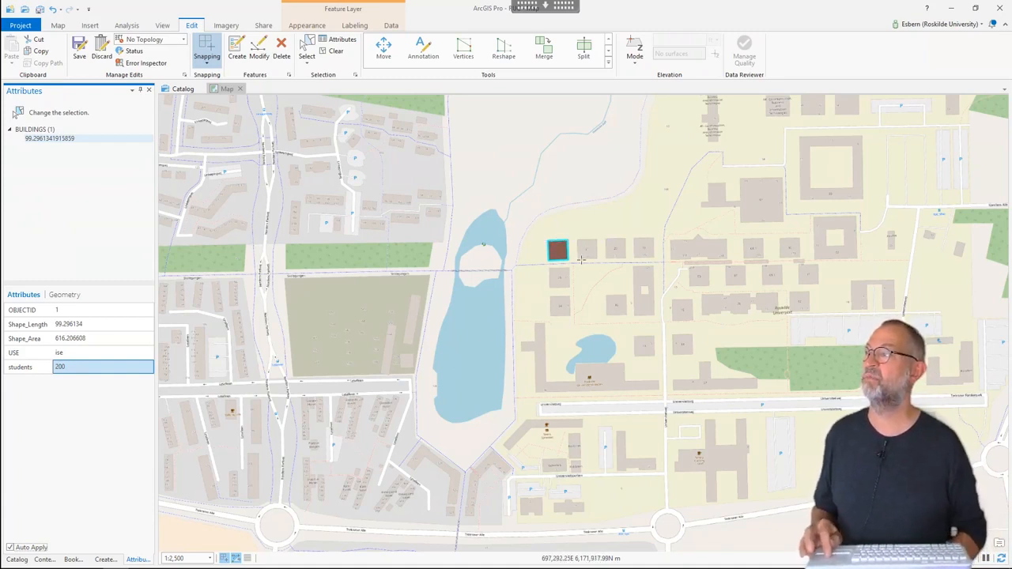
pyautogui.click(376, 49)
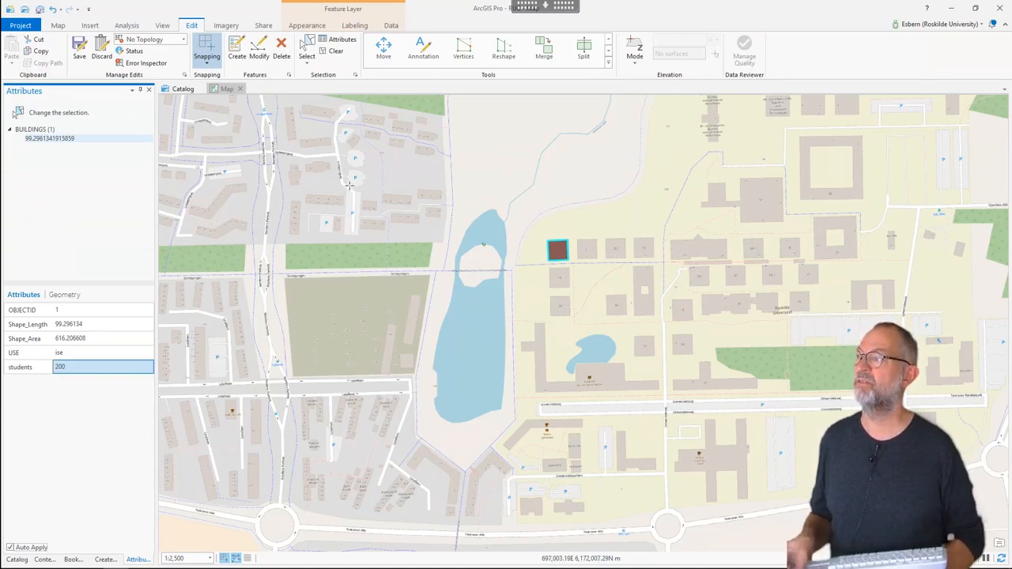
pyautogui.click(243, 195)
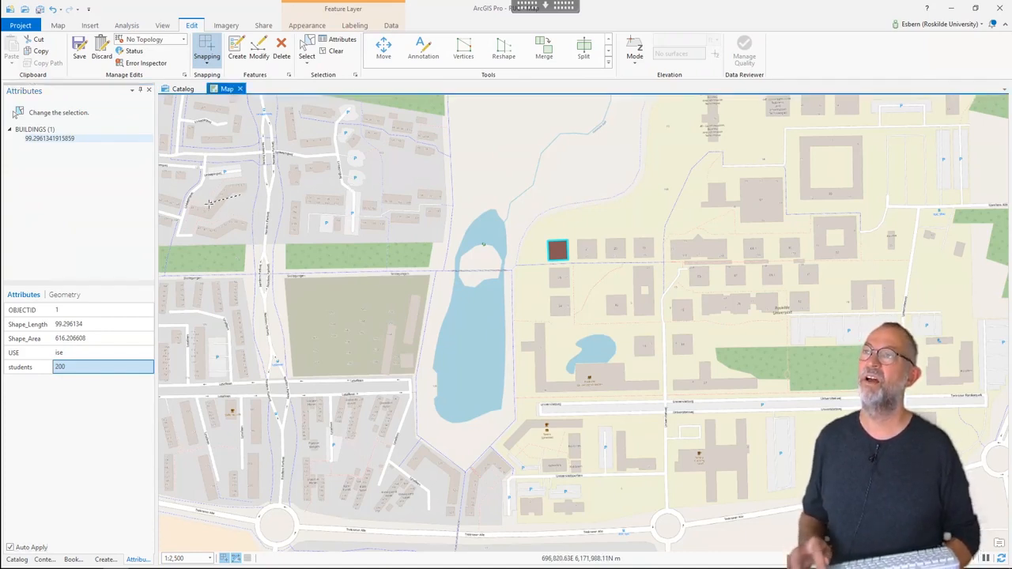
pyautogui.doubleClick(212, 204)
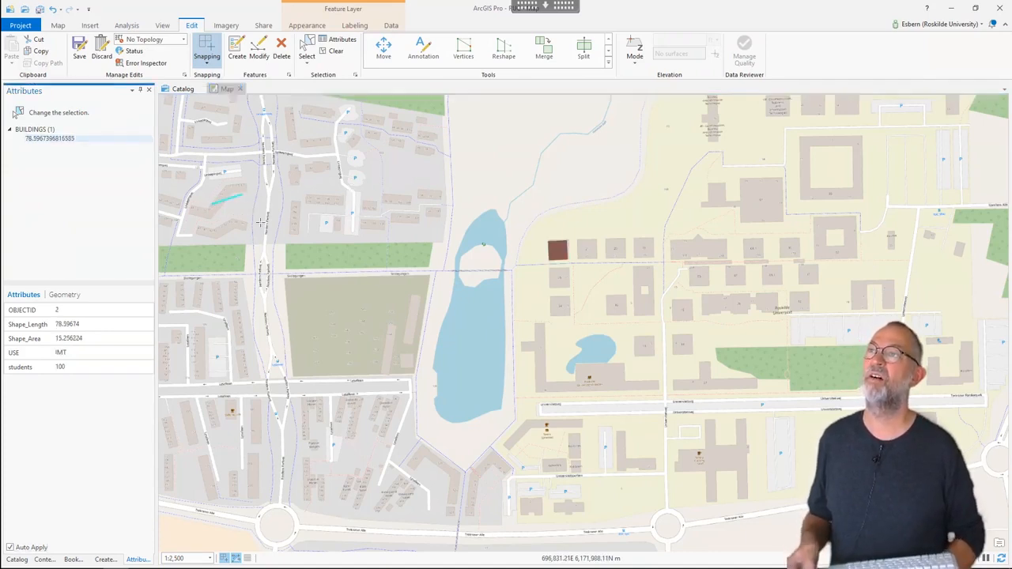
pyautogui.moveTo(213, 204); pyautogui.dragTo(263, 222)
pyautogui.scroll(4, 262, 222)
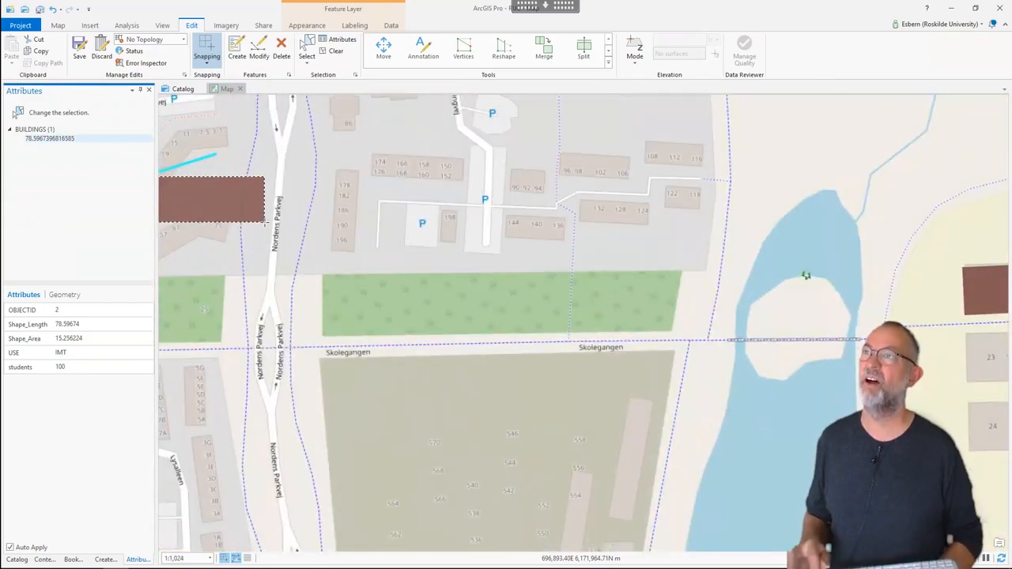
pyautogui.scroll(6, 265, 223)
pyautogui.click(265, 223)
pyautogui.scroll(-4, 265, 223)
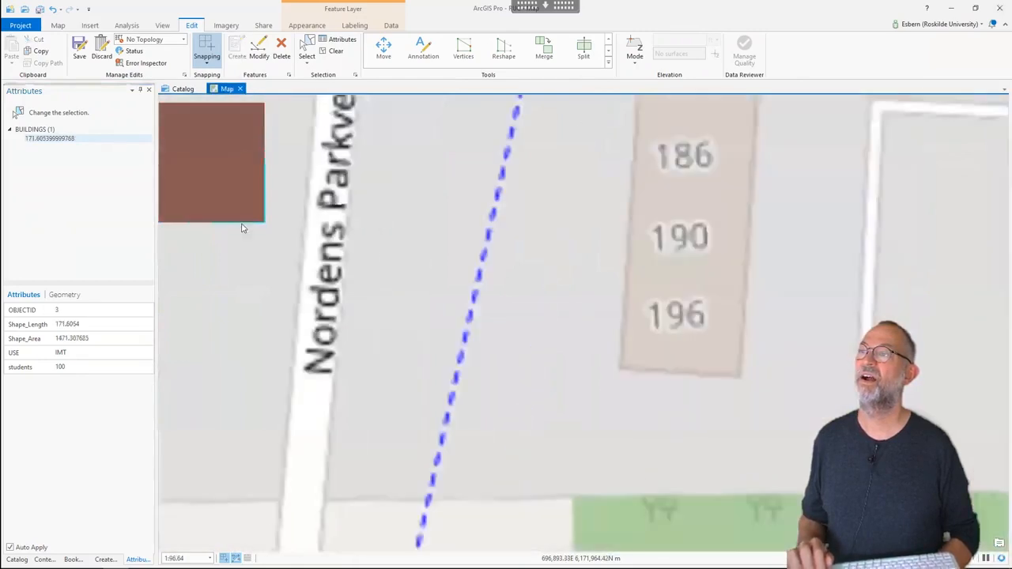
pyautogui.scroll(-4, 241, 223)
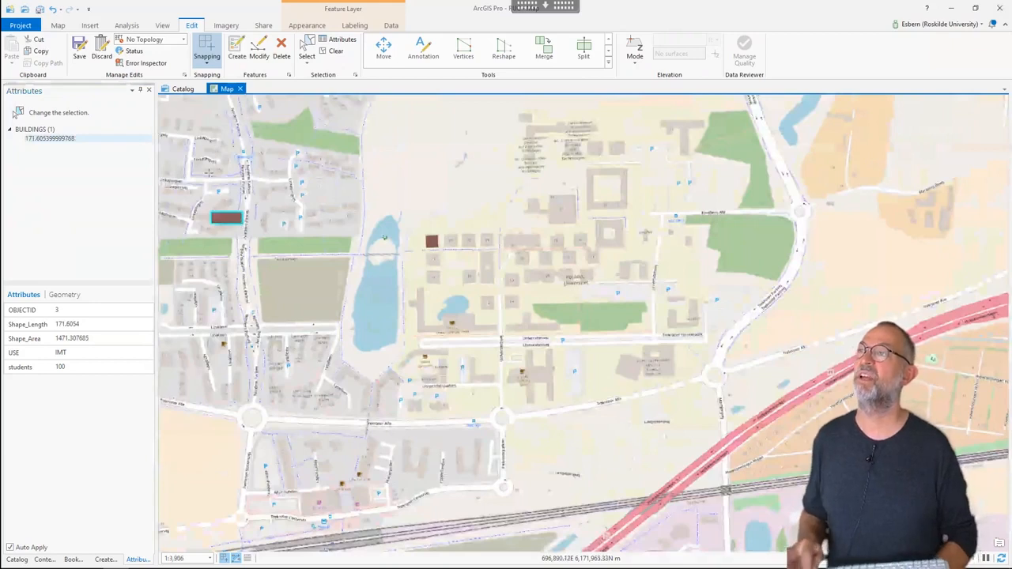
pyautogui.click(282, 55)
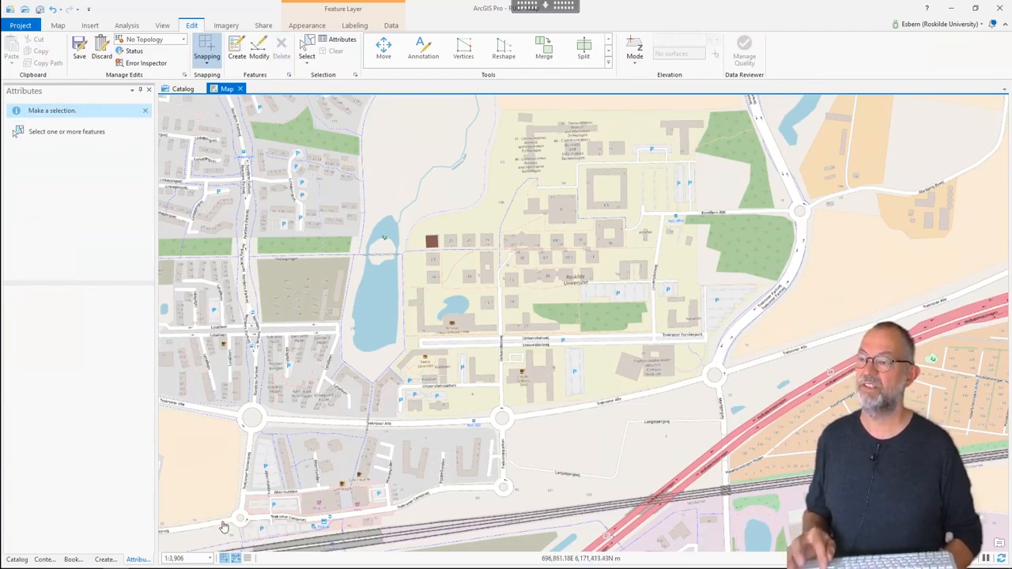
# Step: Draw a rectangular BUILDINGS feature, about 93 m in perimeter, over the square building between 08.1 and 02, and show its attributes
pyautogui.click(211, 559)
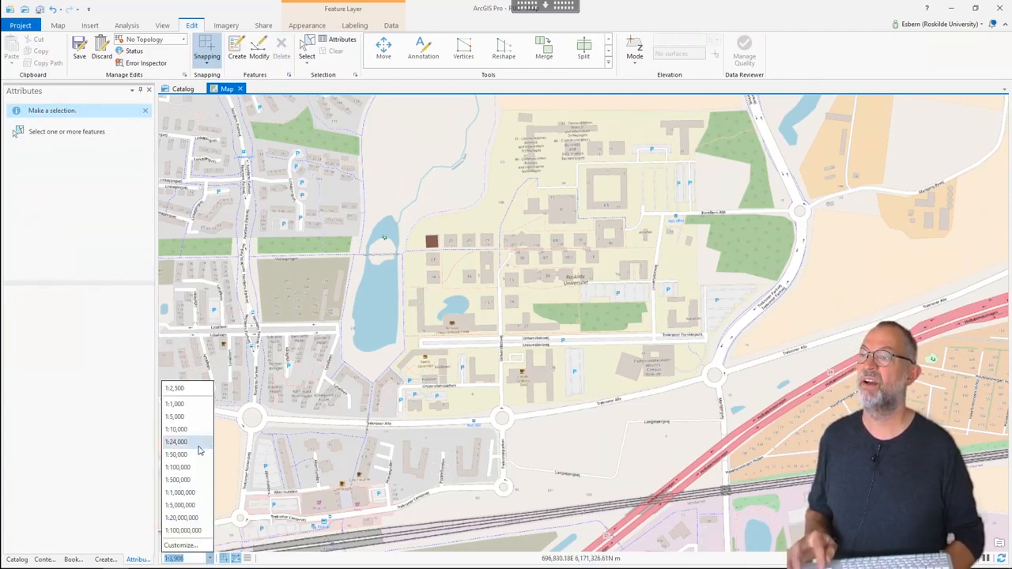
pyautogui.click(190, 391)
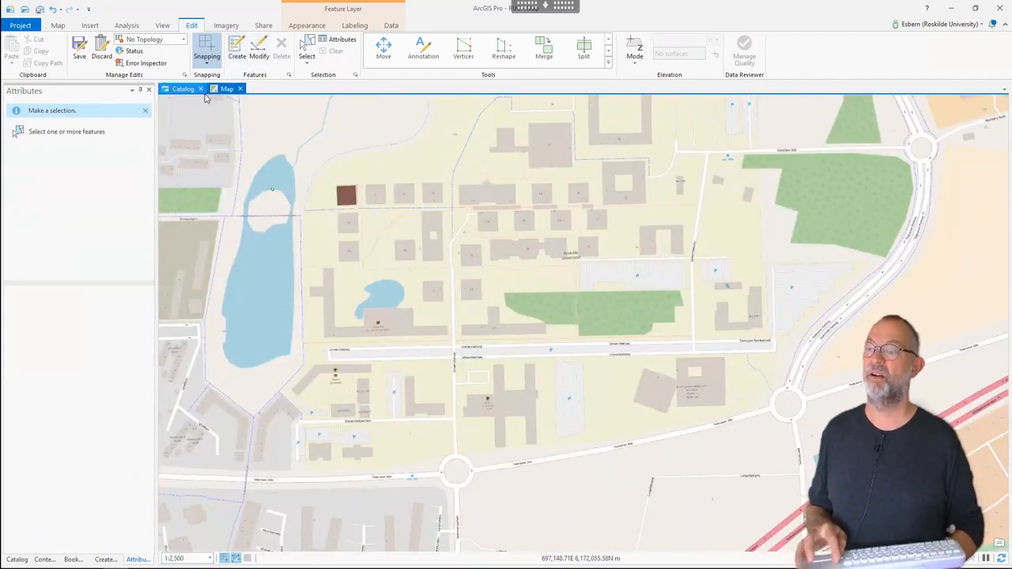
pyautogui.click(106, 560)
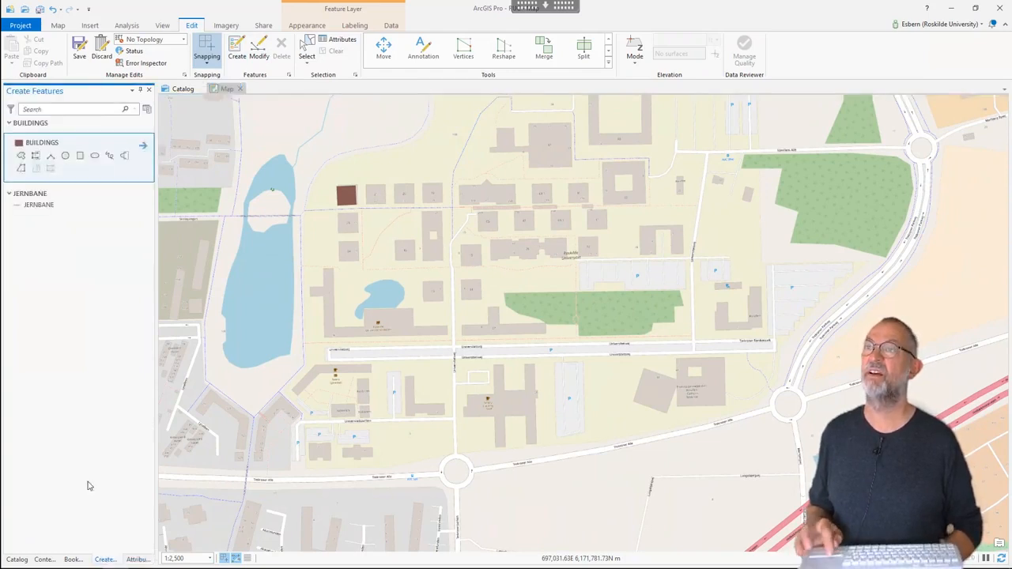
pyautogui.click(80, 156)
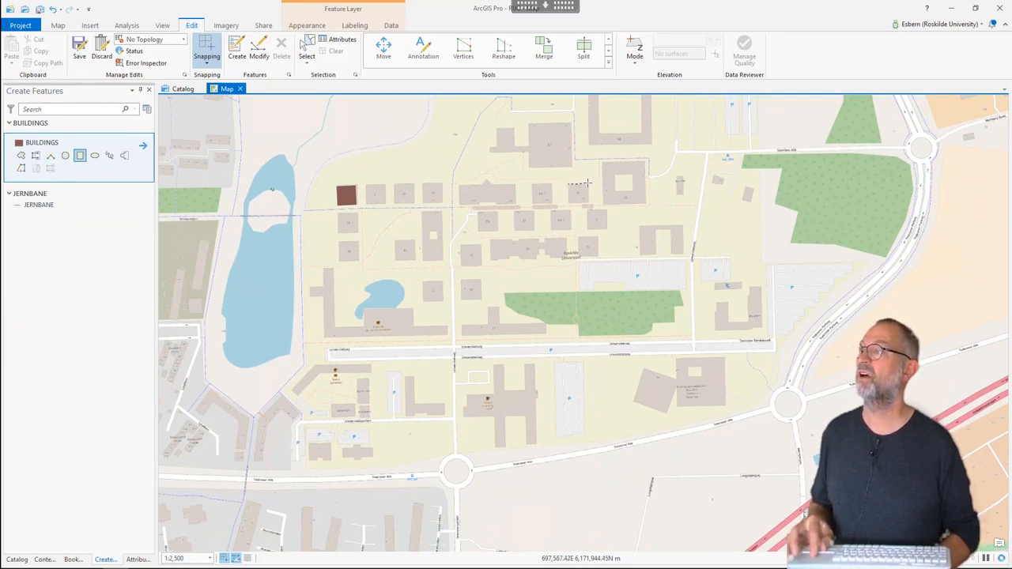
pyautogui.click(587, 185)
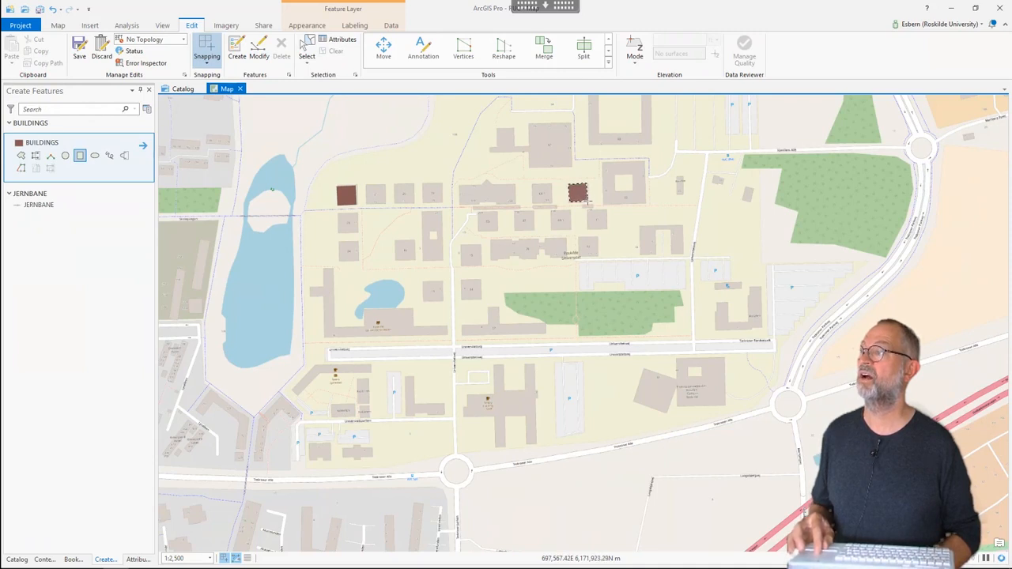
pyautogui.click(589, 204)
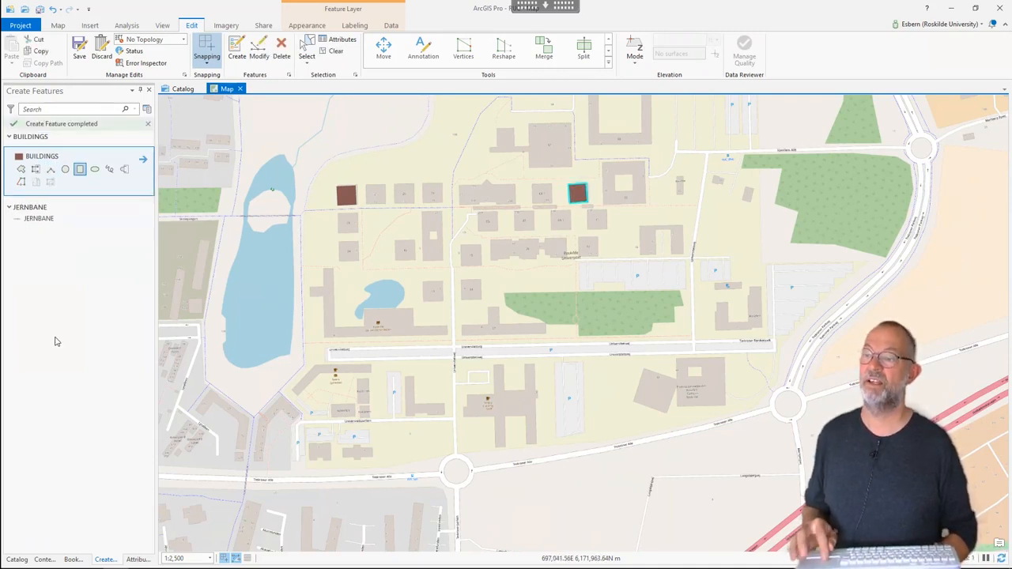
pyautogui.click(137, 559)
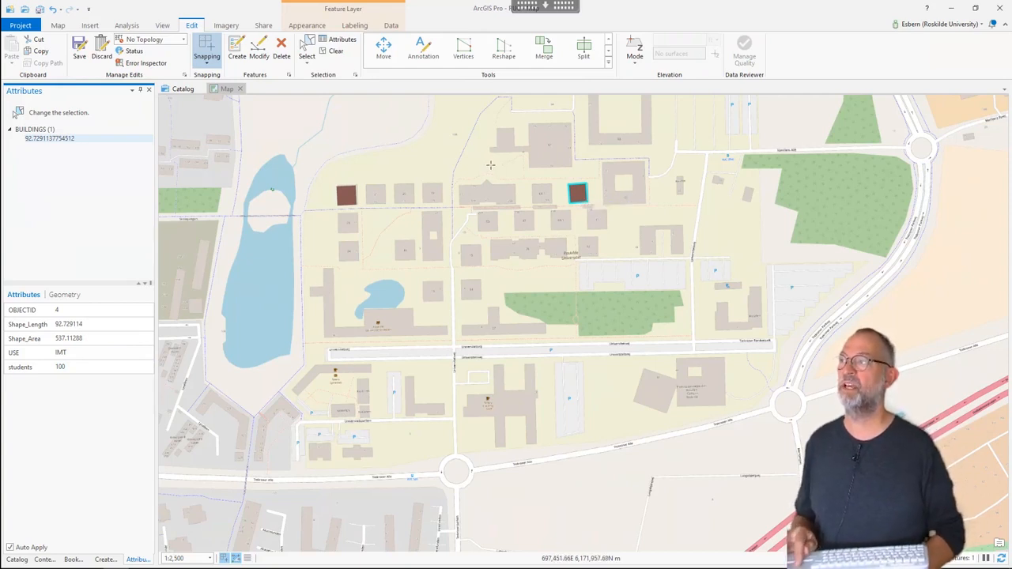
# Step: Start a freeform BUILDINGS polygon at the building 01 link corridor and trace the corners of its large square main block
pyautogui.click(59, 25)
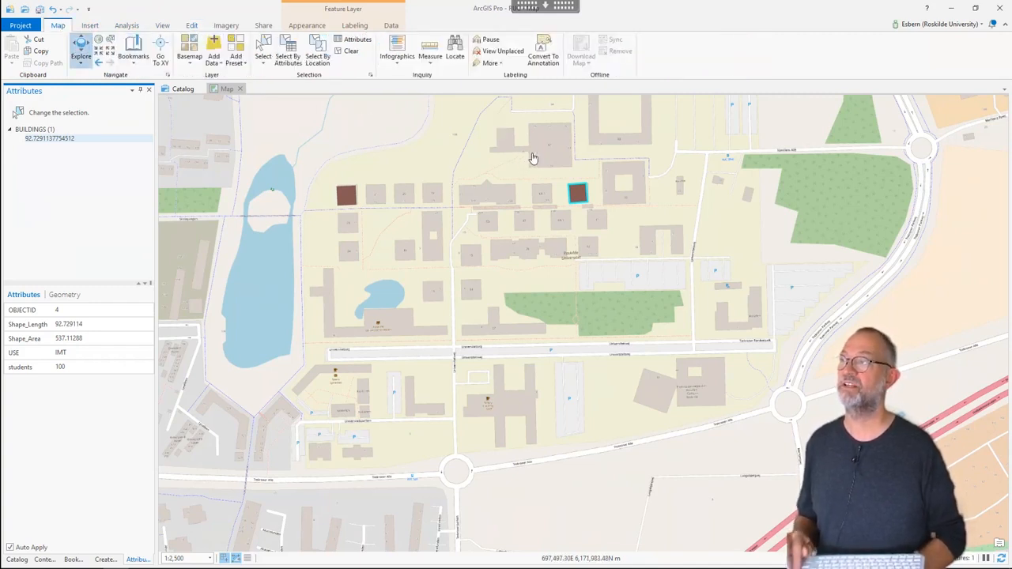
pyautogui.scroll(5, 533, 158)
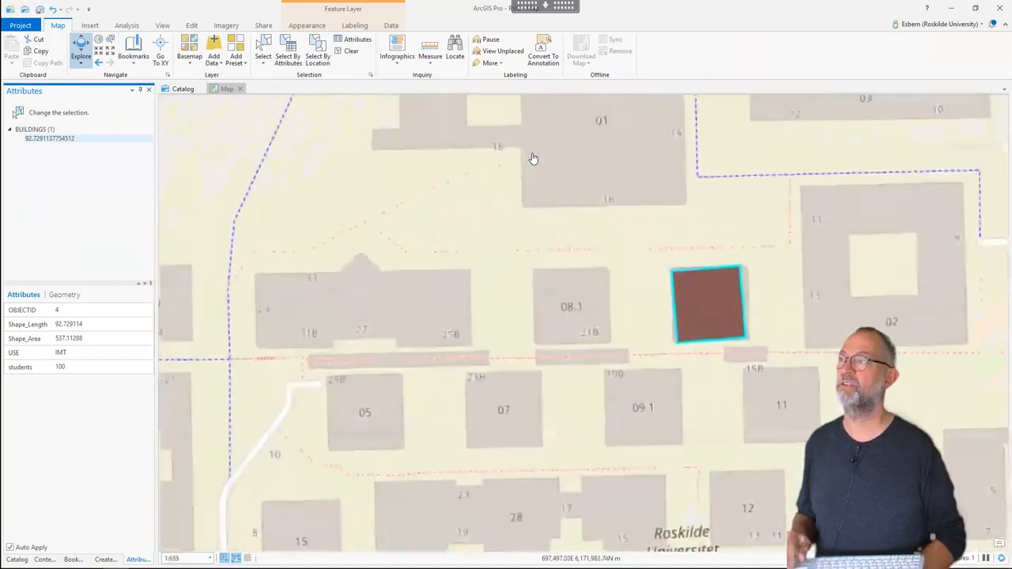
pyautogui.moveTo(530, 150); pyautogui.dragTo(513, 278)
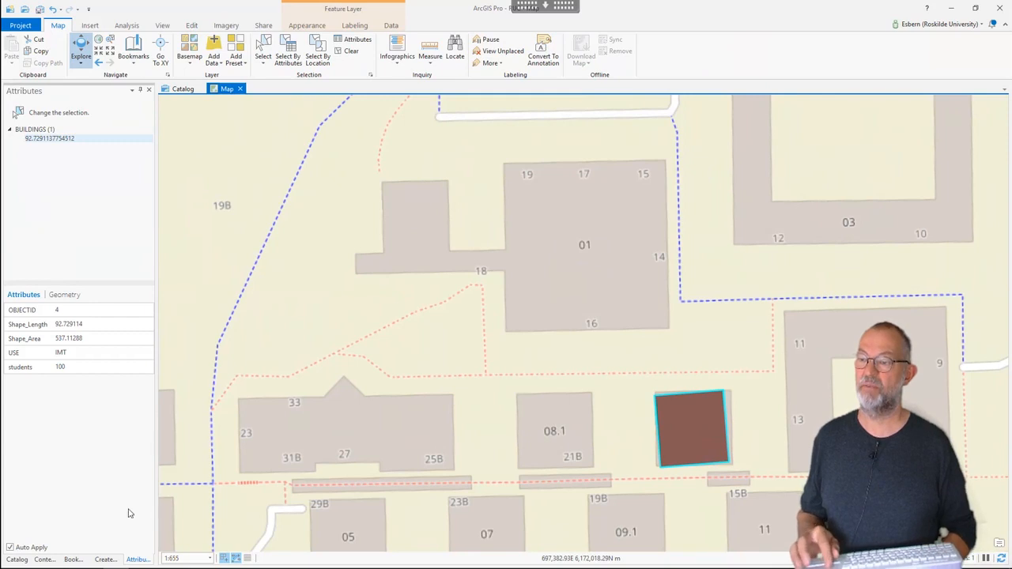
pyautogui.click(109, 561)
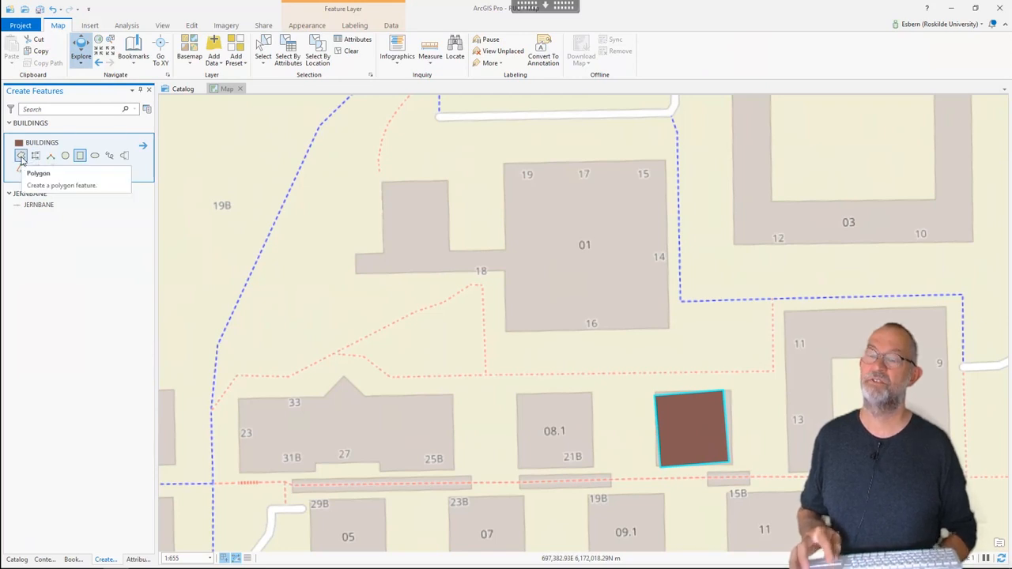
pyautogui.click(20, 155)
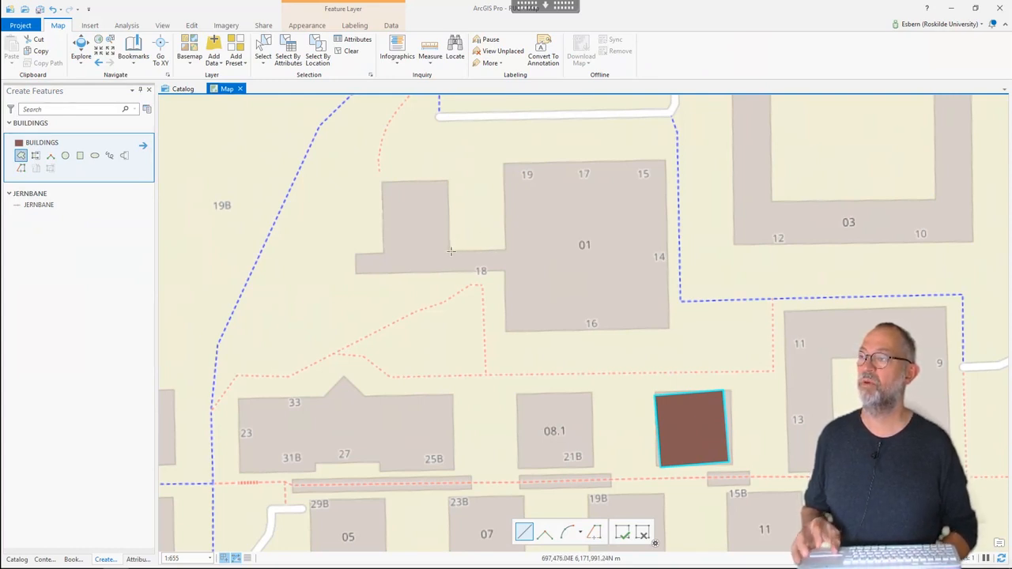
pyautogui.click(450, 251)
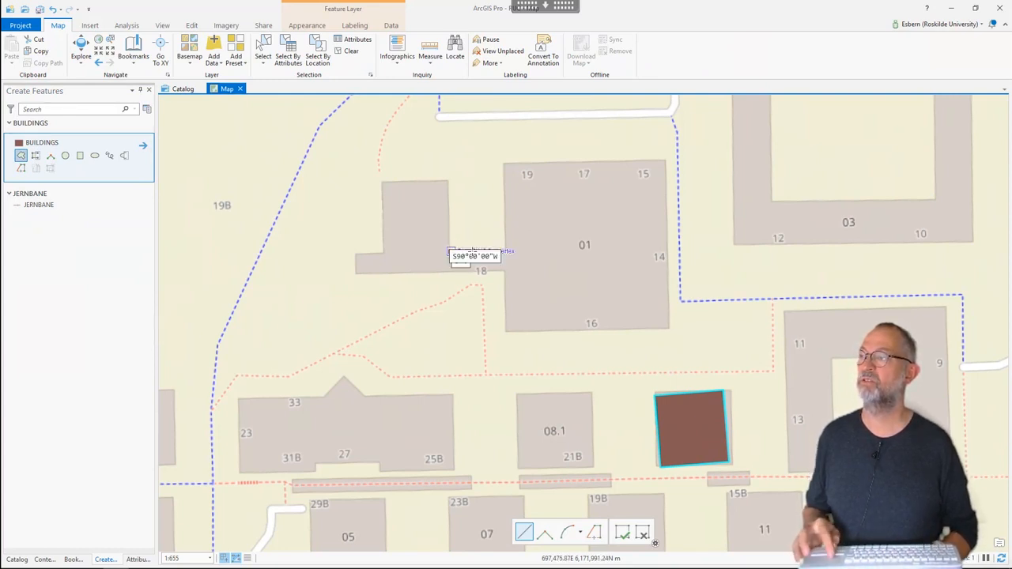
pyautogui.click(505, 249)
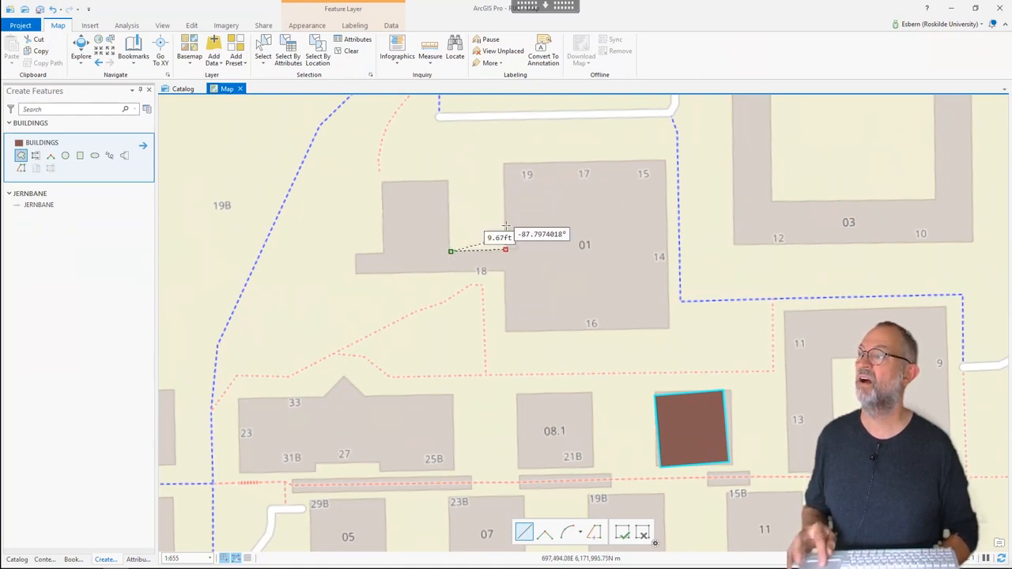
pyautogui.click(504, 165)
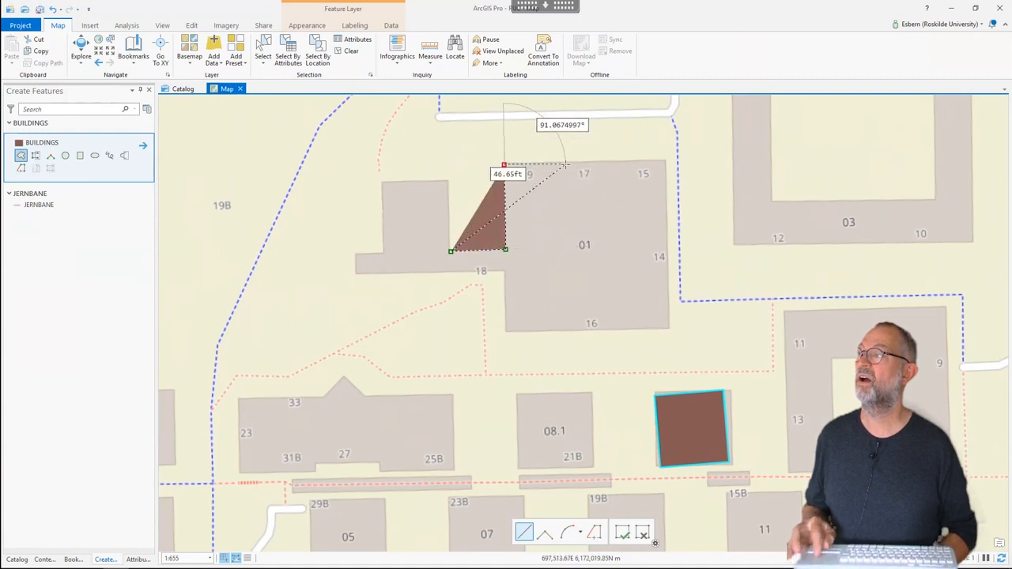
pyautogui.click(668, 162)
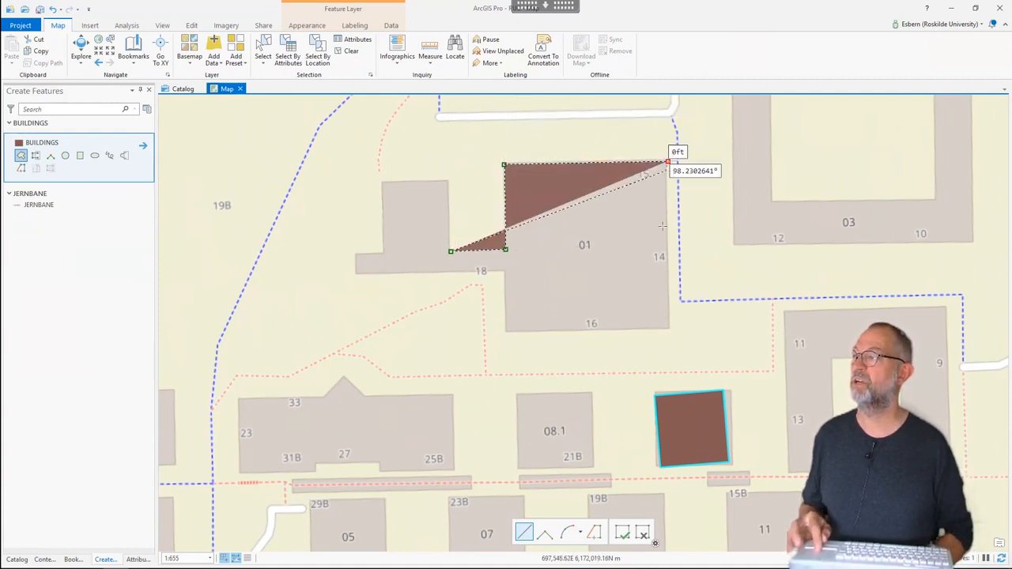
pyautogui.click(668, 329)
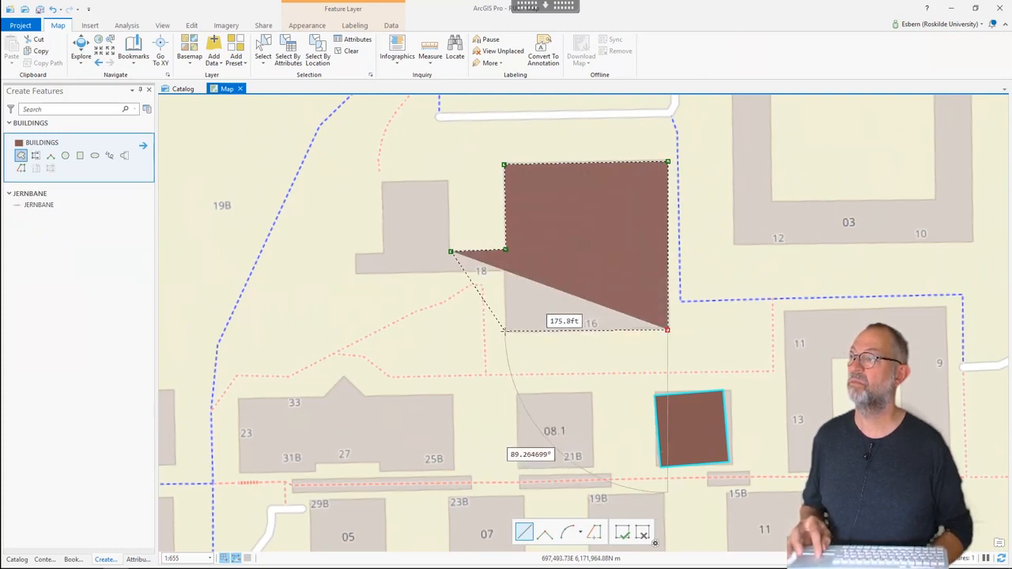
pyautogui.click(505, 328)
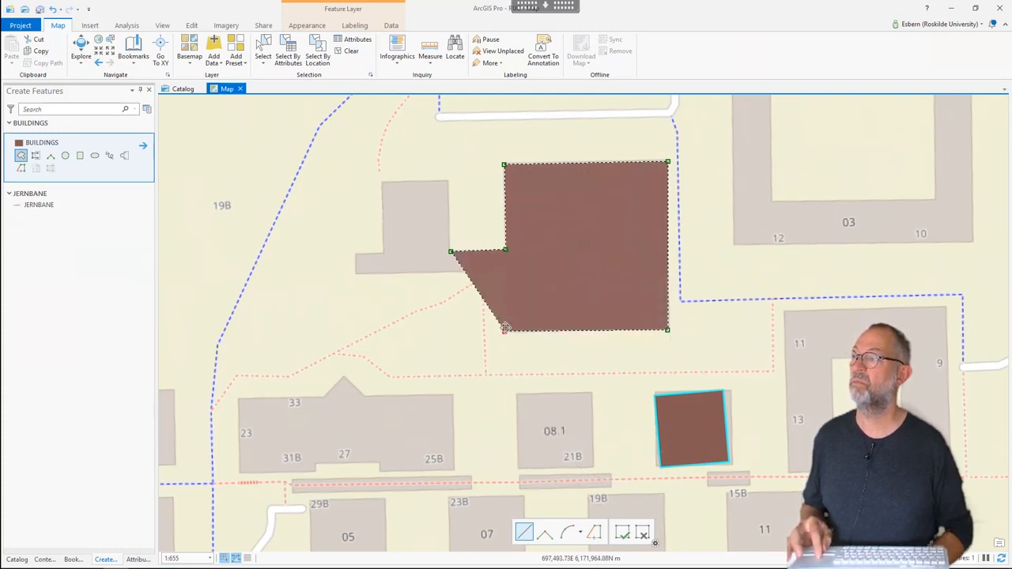
# Step: Trace building 01's link corridor and western wing, then finish the polygon with a perimeter of about 353 m
pyautogui.click(504, 272)
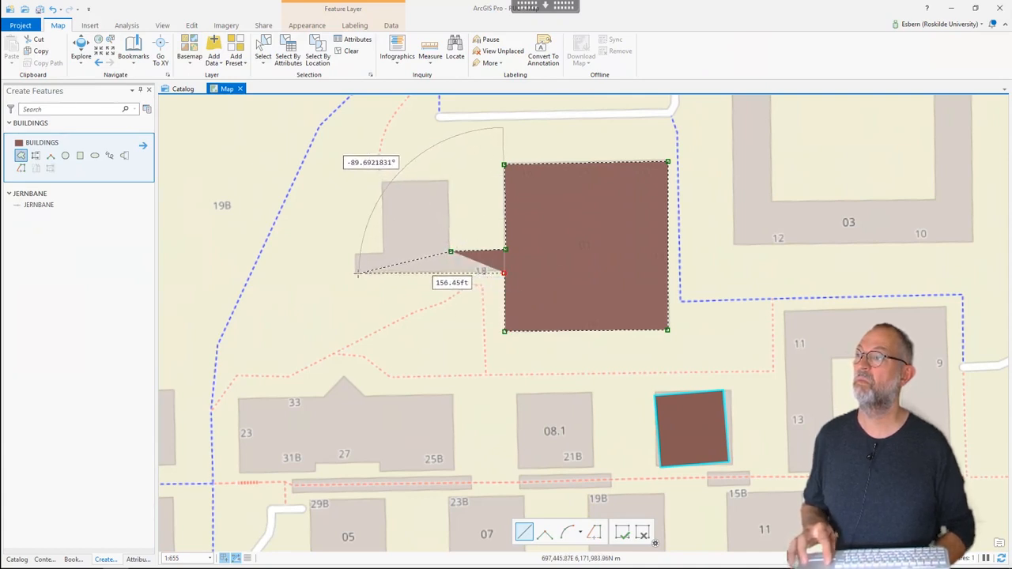
pyautogui.click(357, 273)
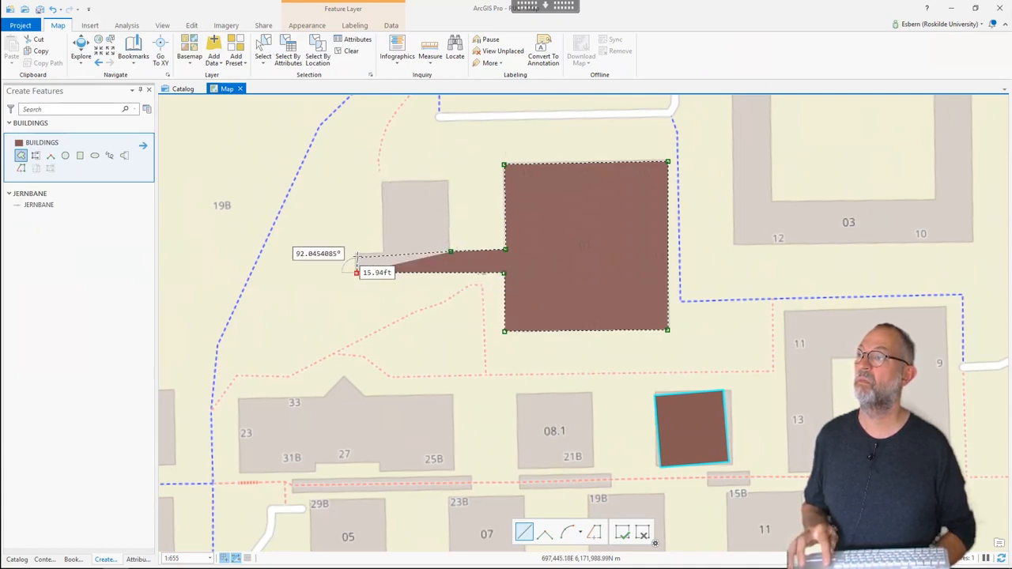
pyautogui.click(357, 253)
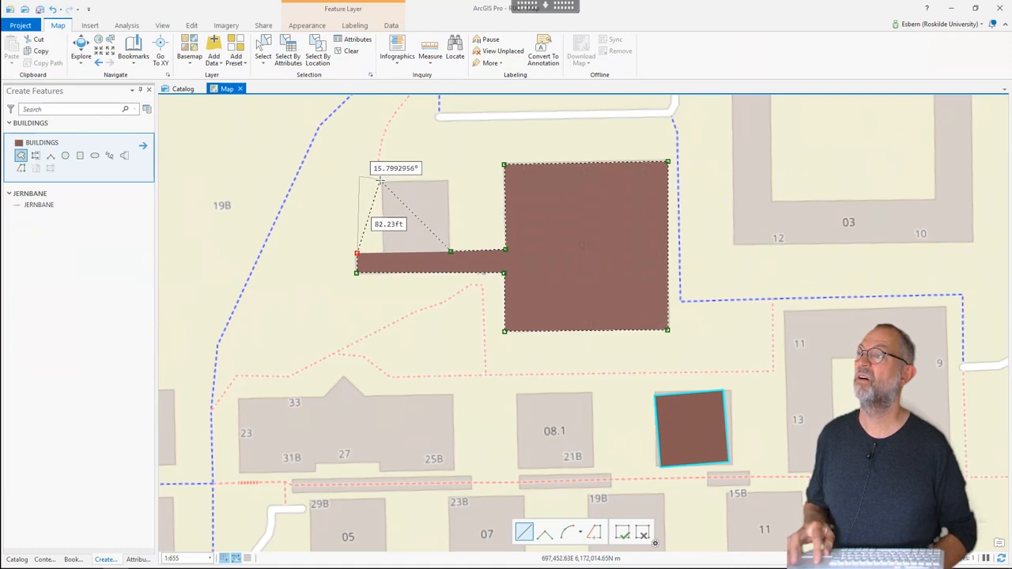
pyautogui.click(380, 181)
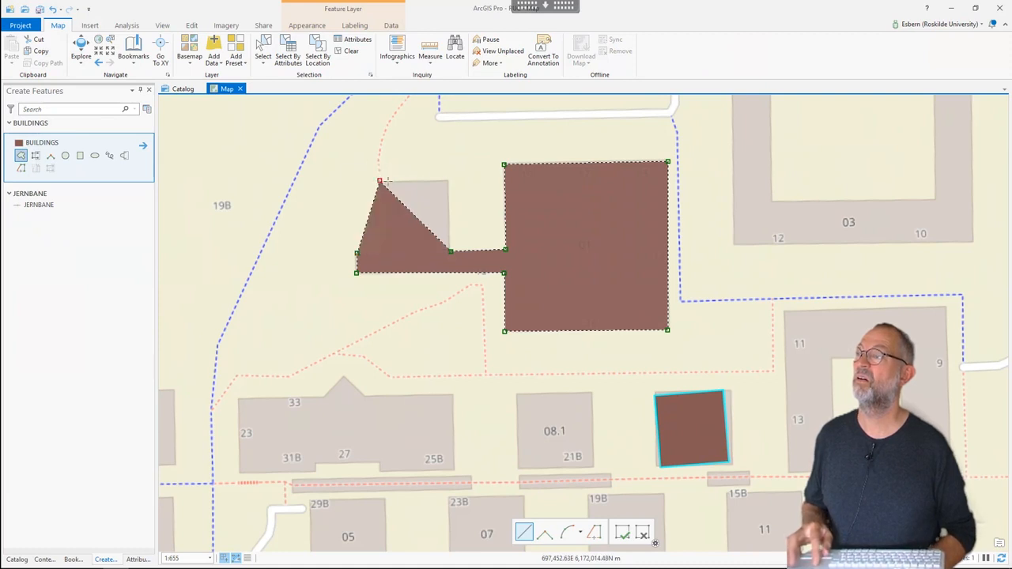
pyautogui.click(448, 183)
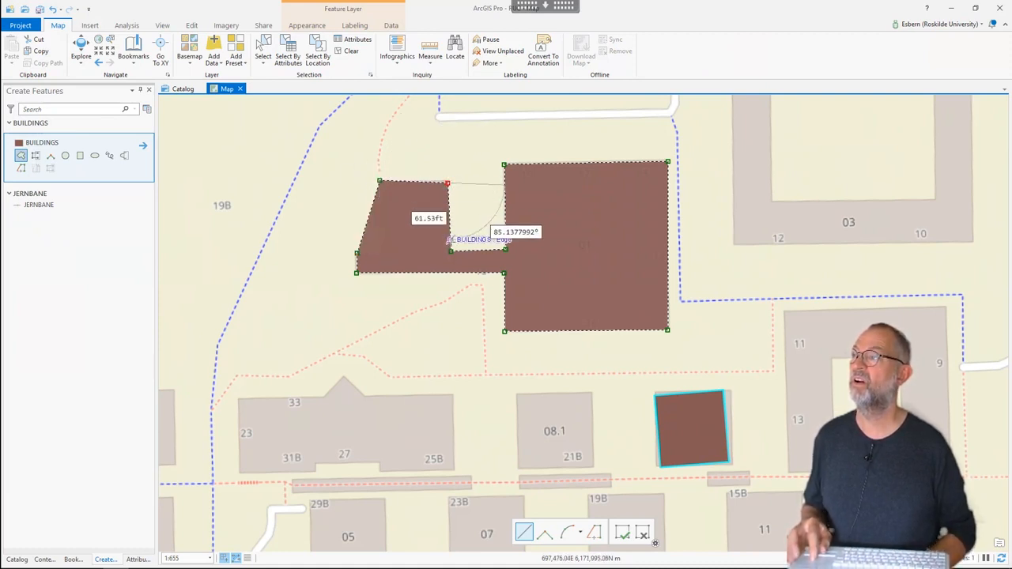
pyautogui.doubleClick(447, 184)
pyautogui.rightClick(445, 183)
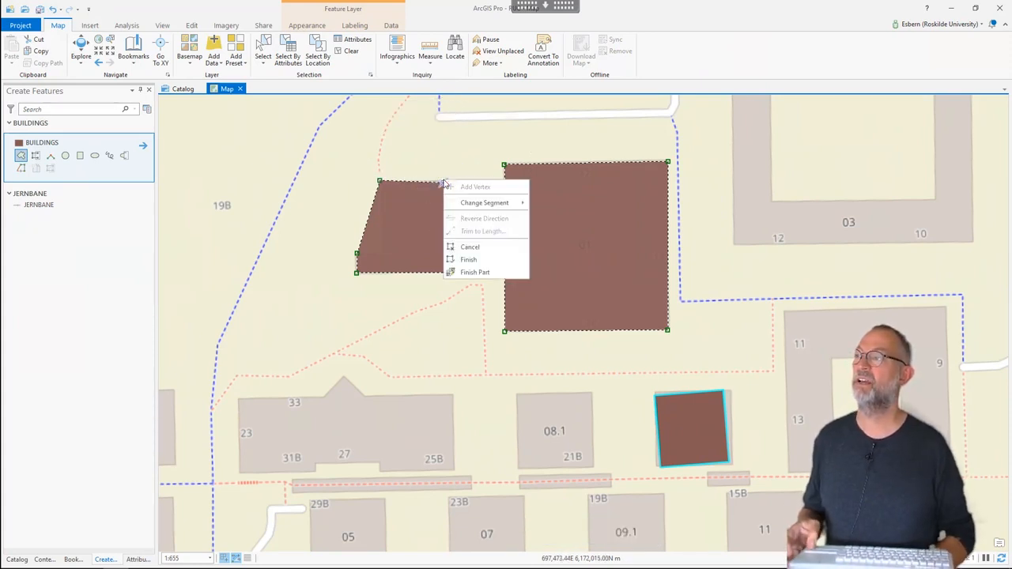
pyautogui.click(471, 260)
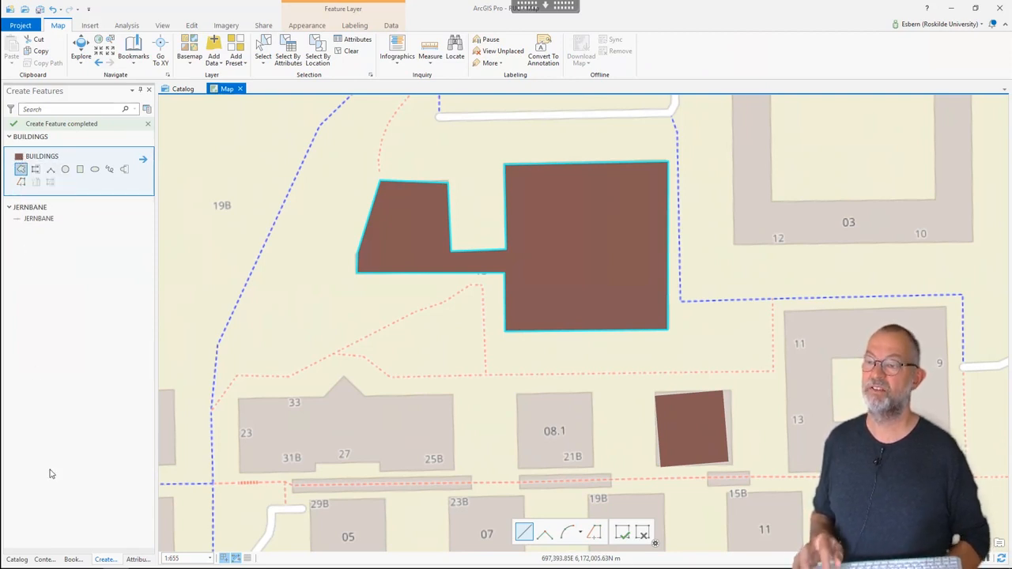
# Step: Change the BUILDINGS layer's polygon symbol to Gray 30% (Transparent)
pyautogui.click(16, 559)
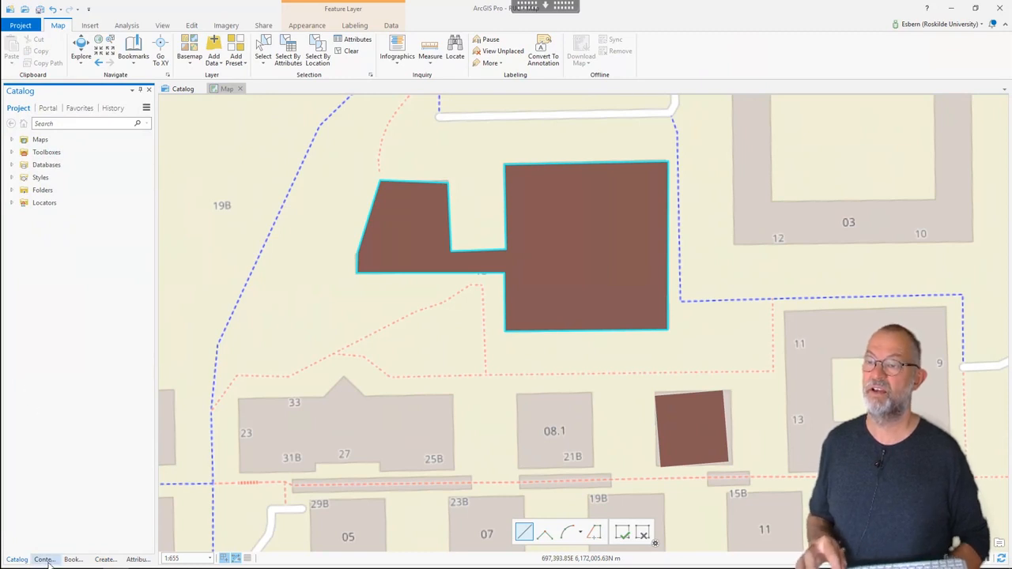
pyautogui.click(44, 559)
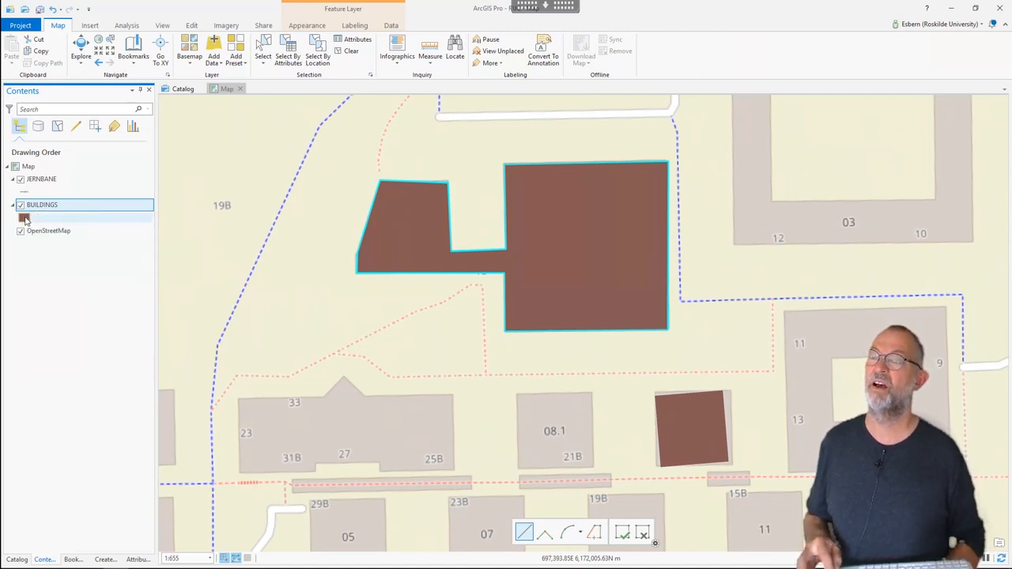
pyautogui.click(24, 218)
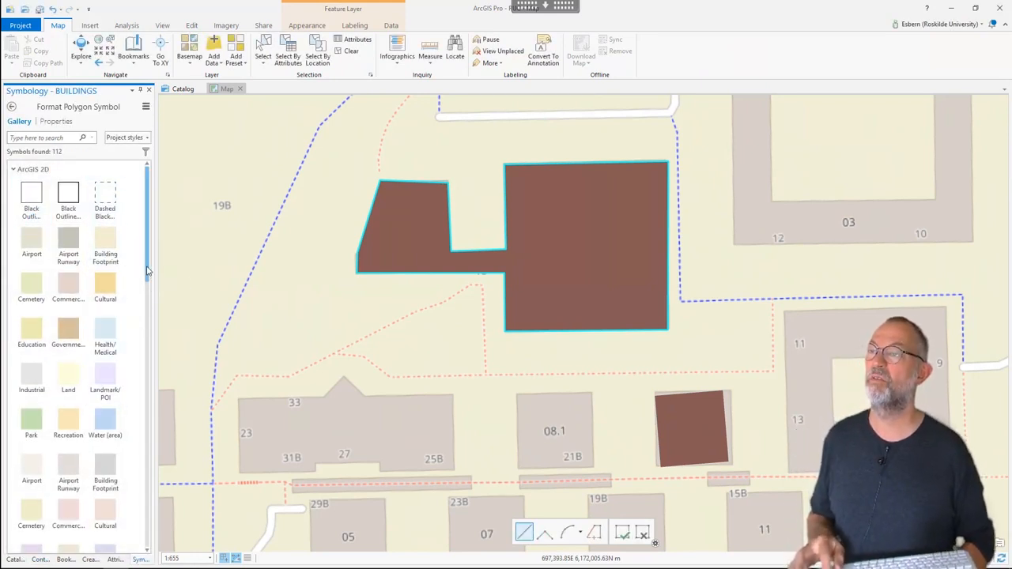
pyautogui.moveTo(147, 271); pyautogui.dragTo(146, 467)
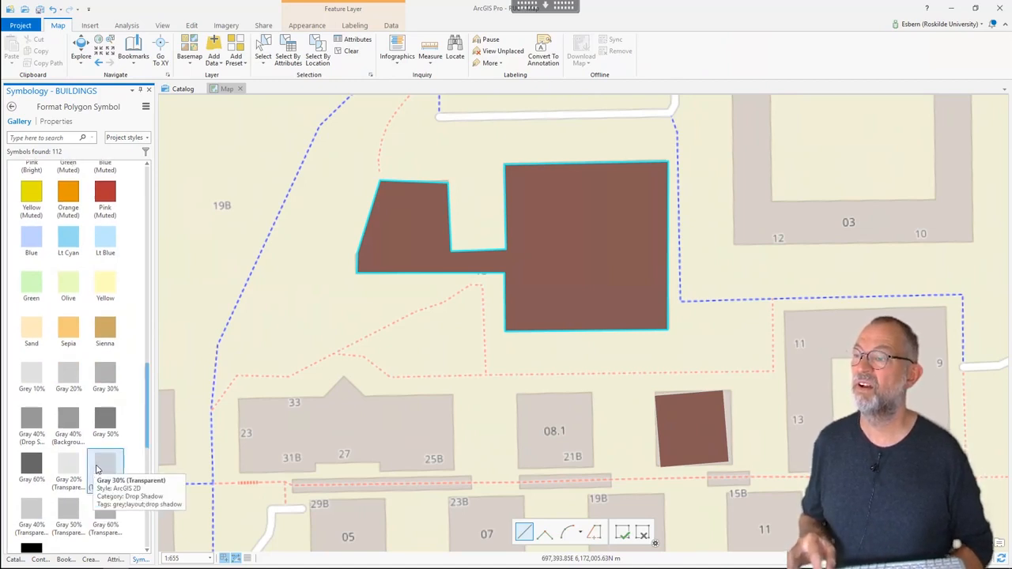
pyautogui.click(98, 470)
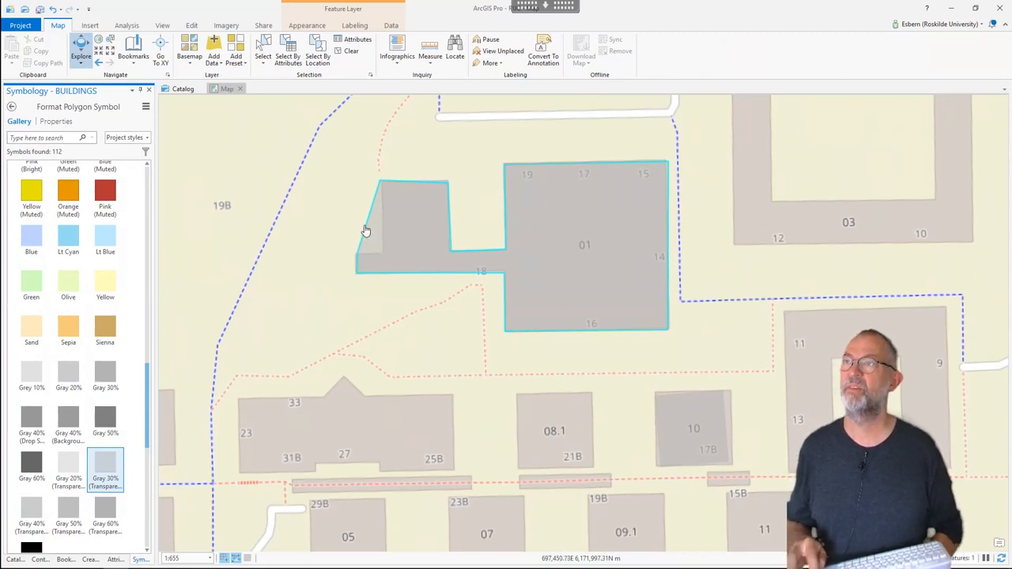
# Step: Add a vertex to the slanted western edge of the building 01 polygon, move it to the wing's inner corner, and finish the edit
pyautogui.click(191, 25)
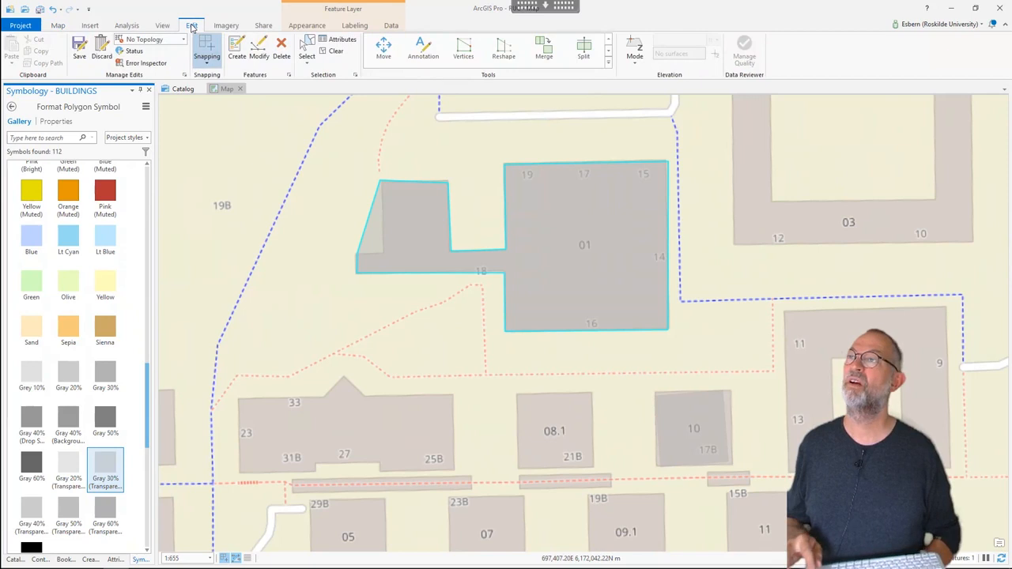
pyautogui.click(260, 49)
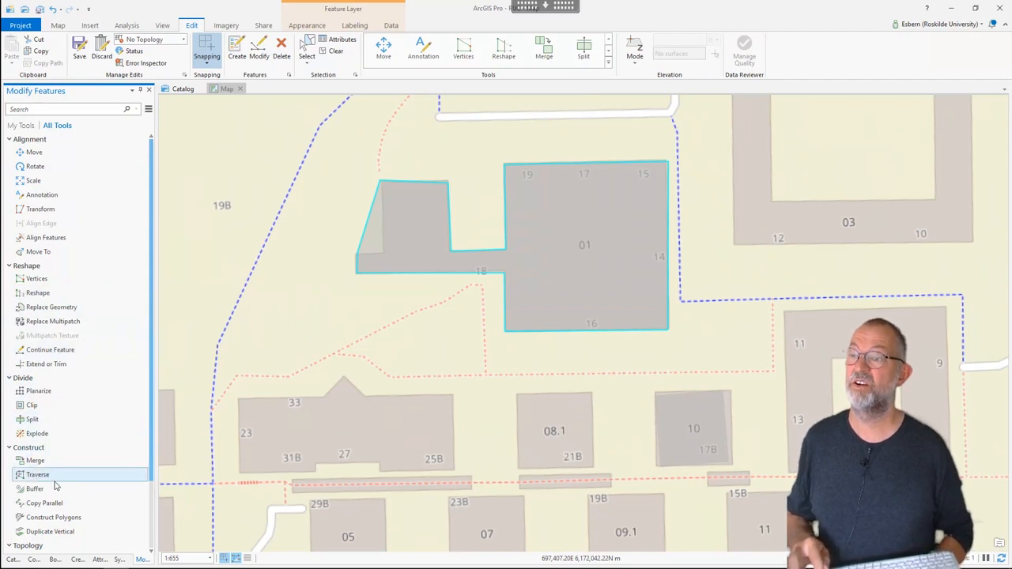
pyautogui.click(48, 282)
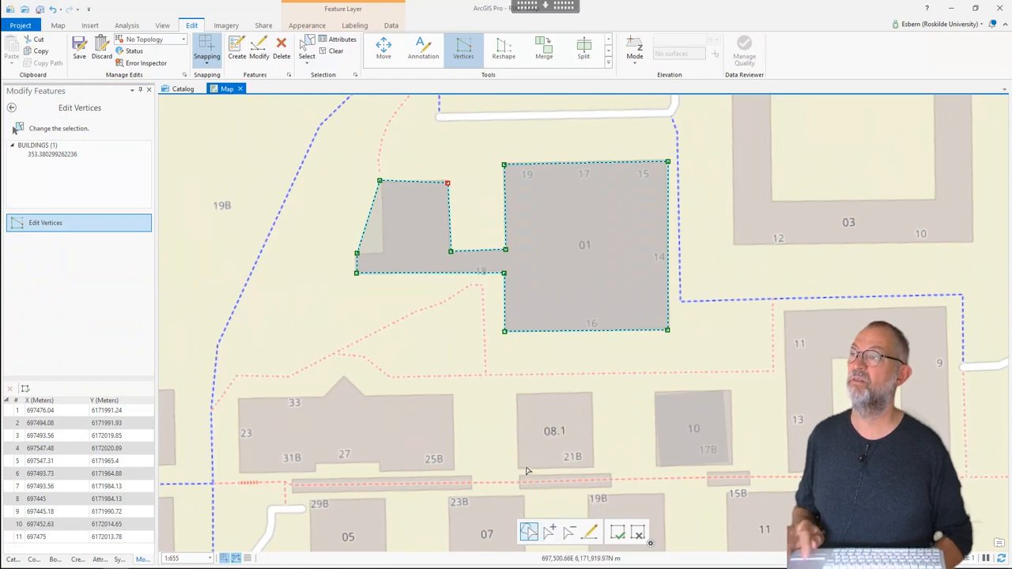
pyautogui.rightClick(362, 238)
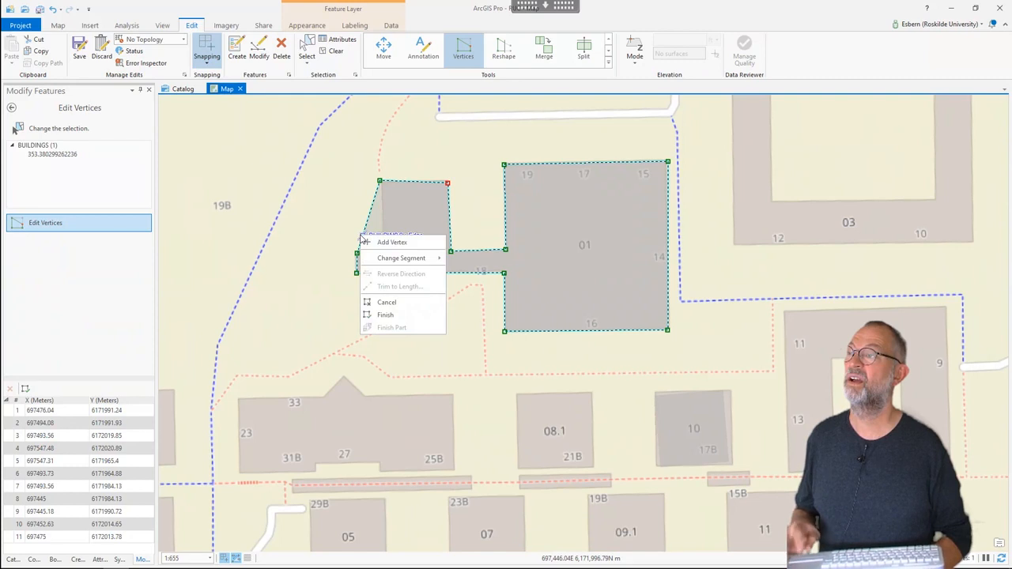
pyautogui.click(397, 245)
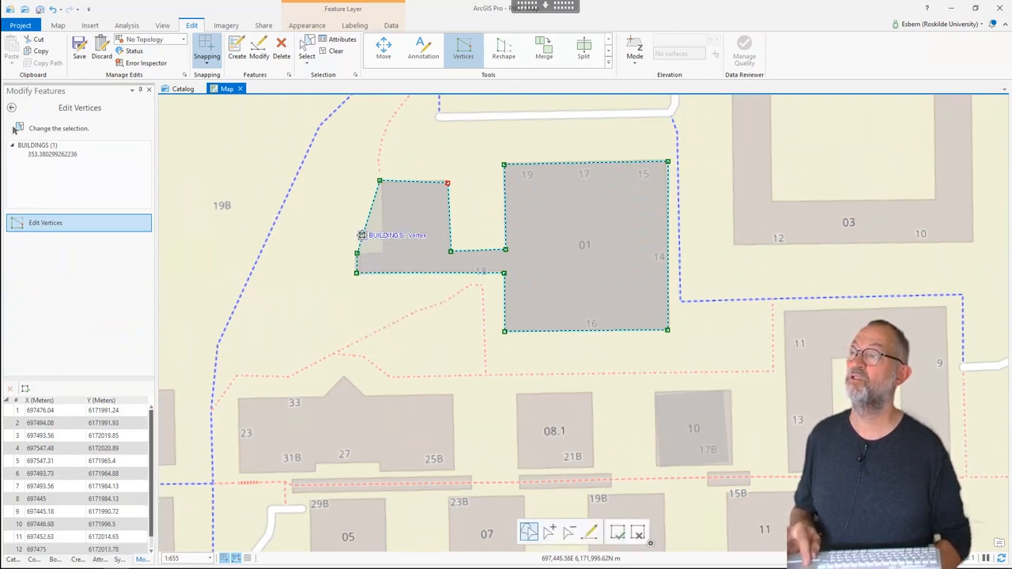
pyautogui.moveTo(362, 235); pyautogui.dragTo(381, 252)
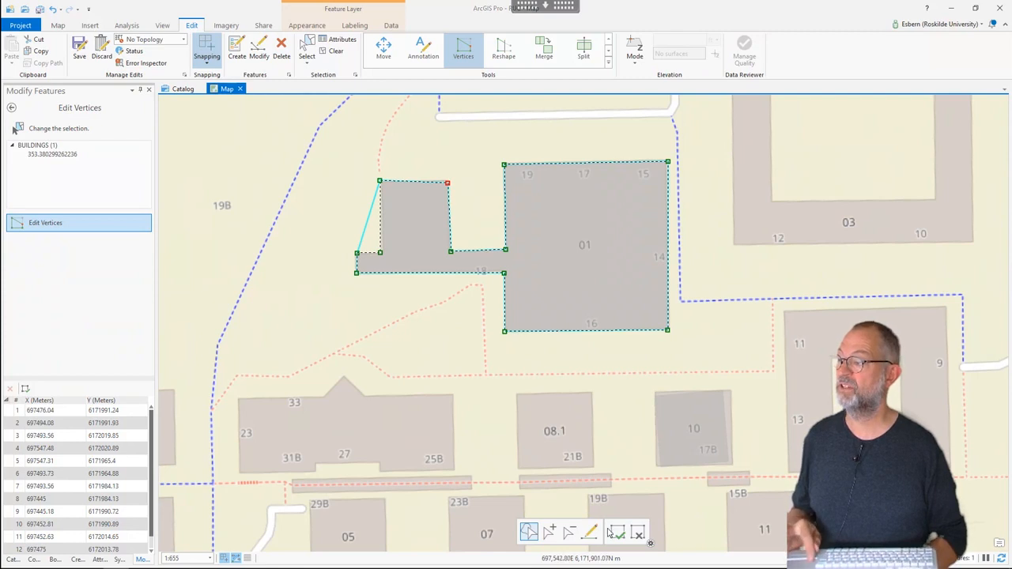
pyautogui.click(618, 533)
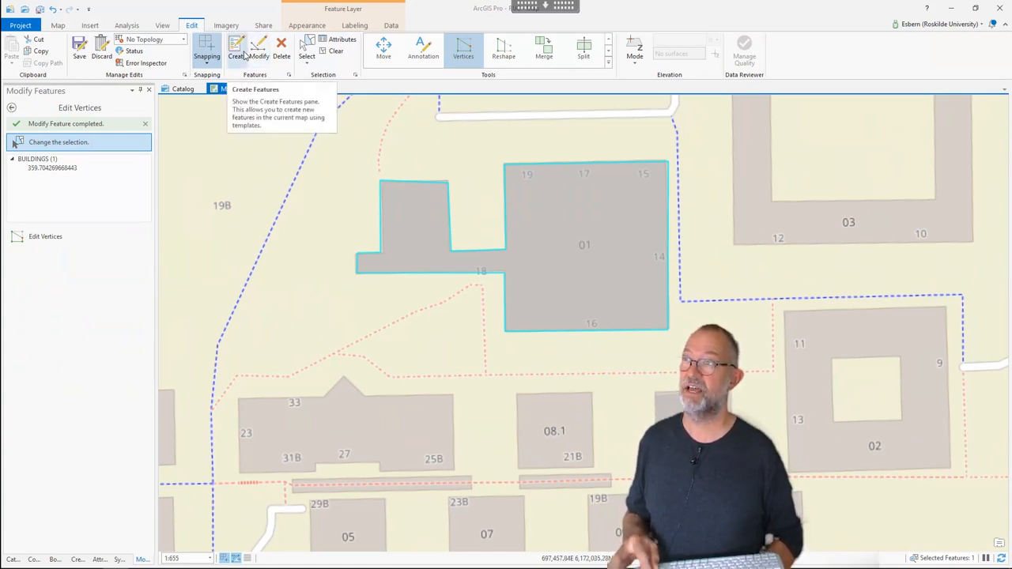
# Step: Start a freeform BUILDINGS polygon, trace the four corners of building 02's inner courtyard, and finish it as a separate part
pyautogui.click(245, 55)
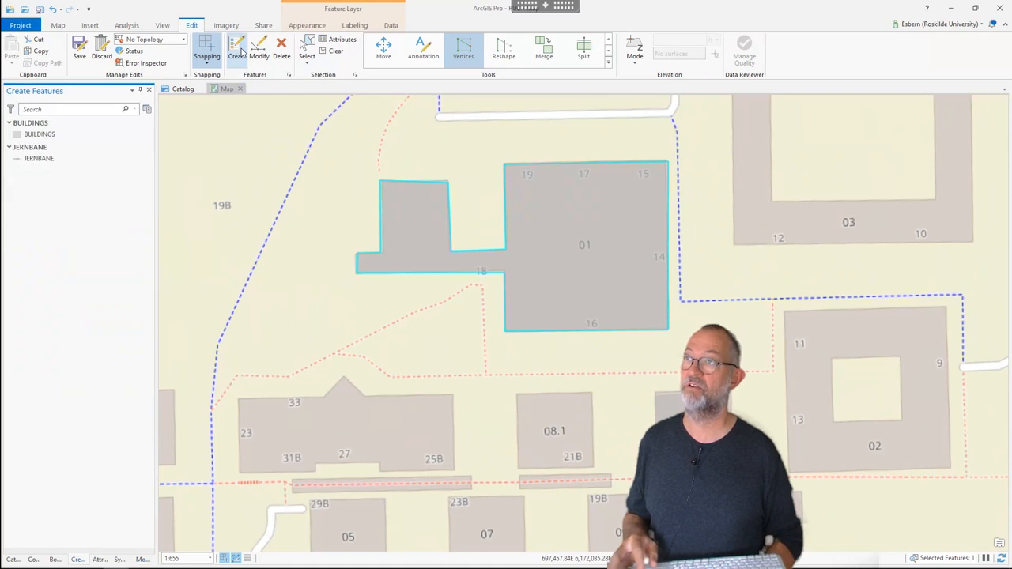
pyautogui.click(23, 136)
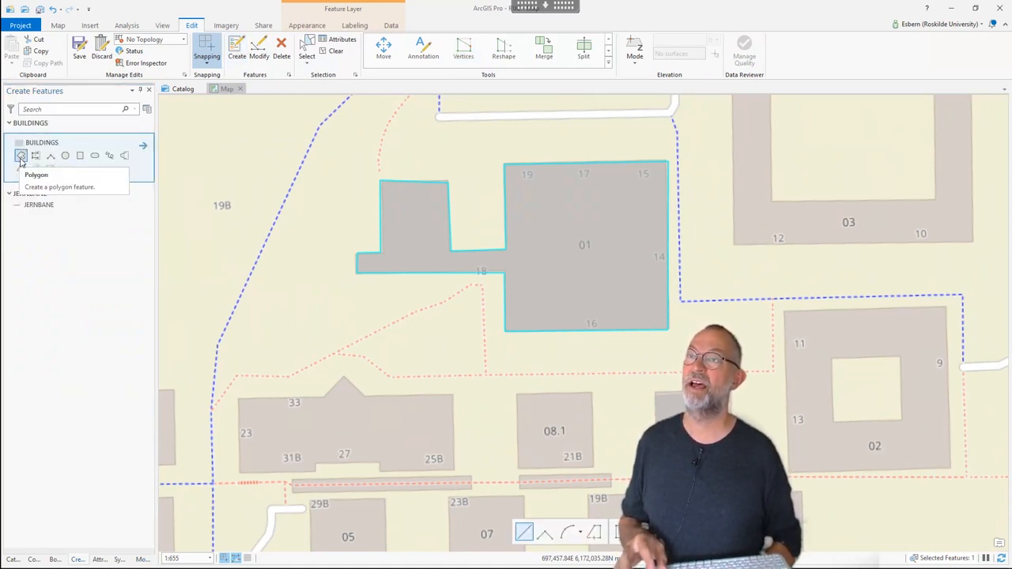
pyautogui.click(21, 156)
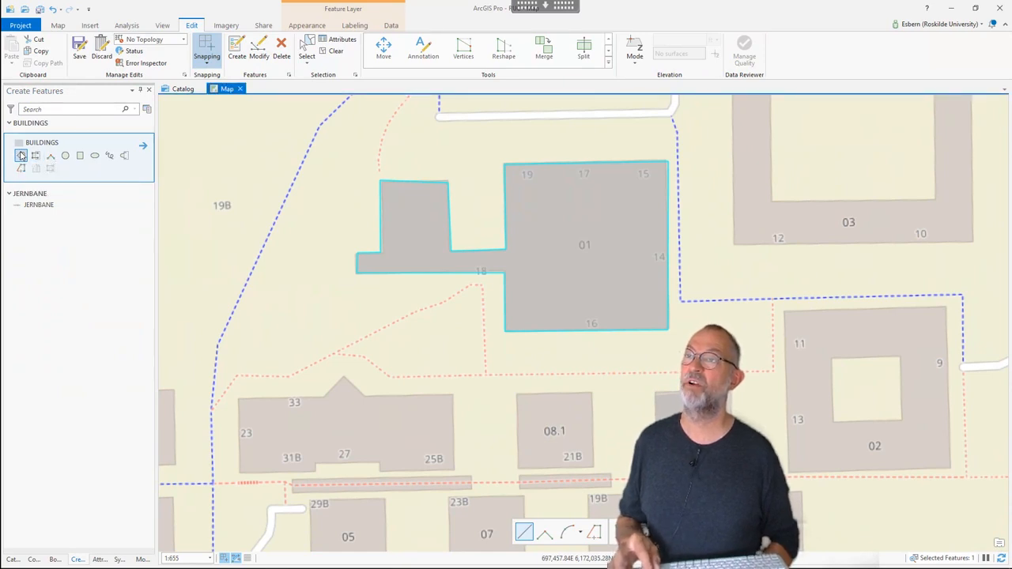
pyautogui.click(21, 156)
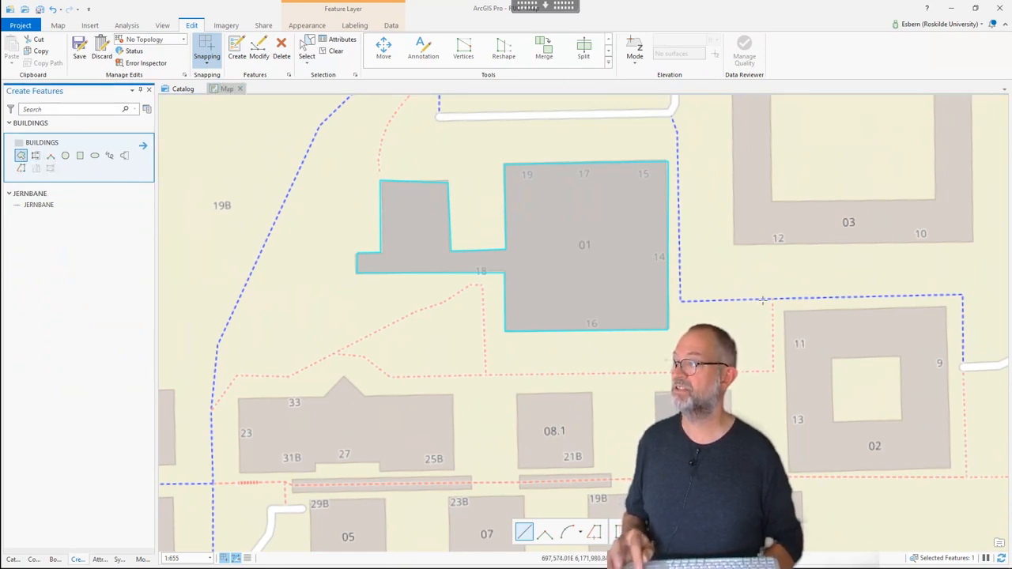
pyautogui.click(832, 360)
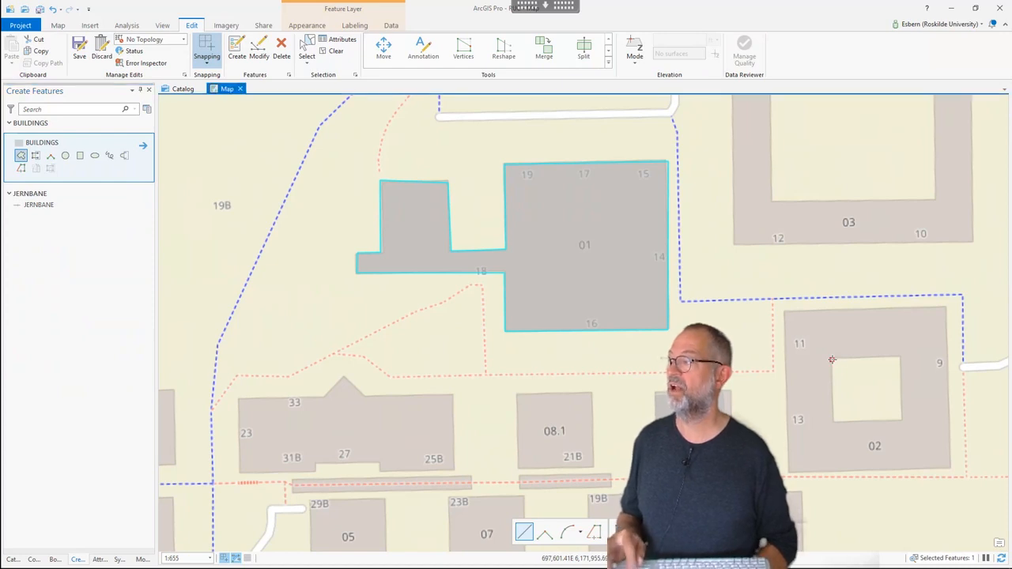
pyautogui.click(895, 355)
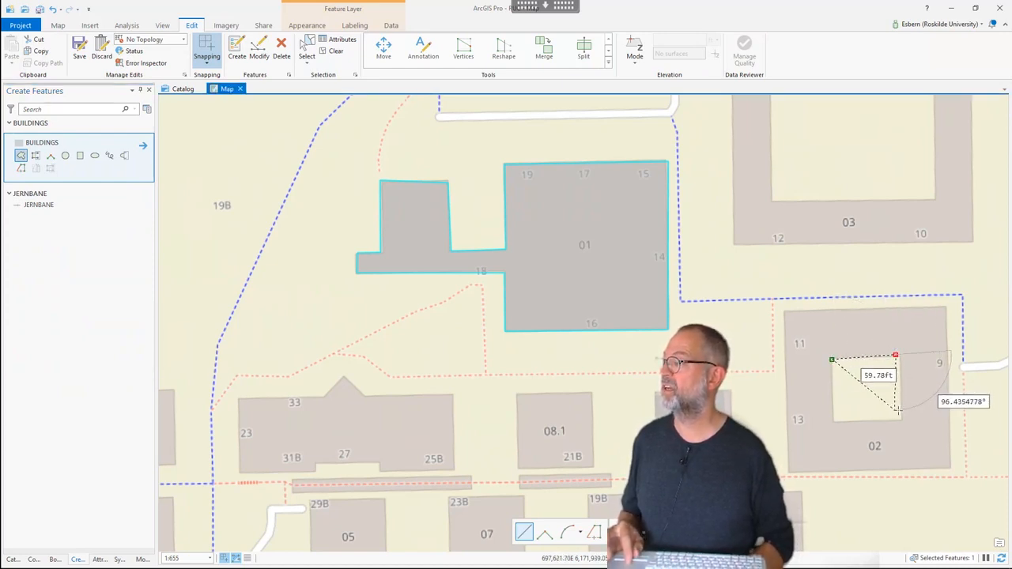
pyautogui.click(901, 418)
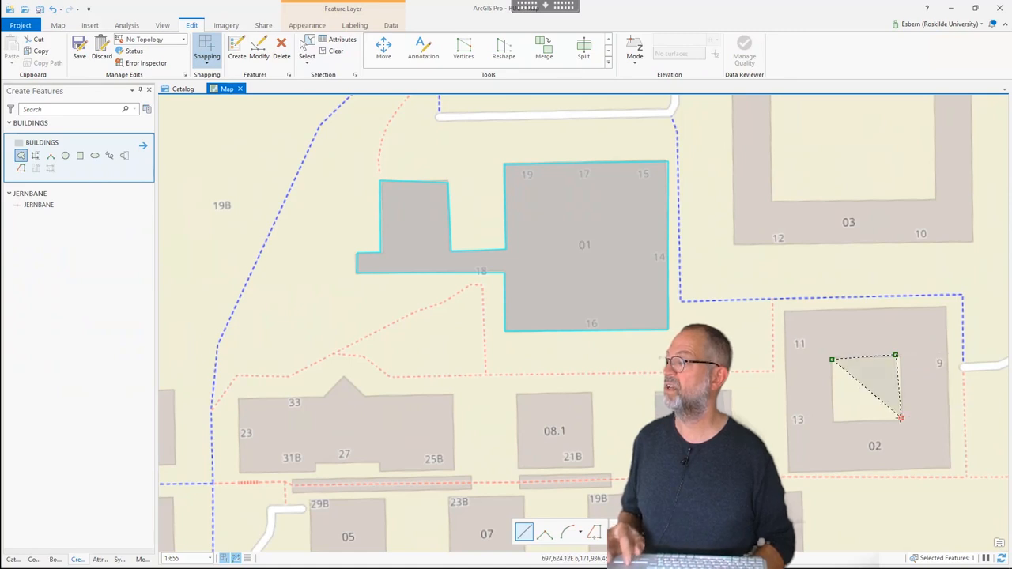
pyautogui.click(837, 424)
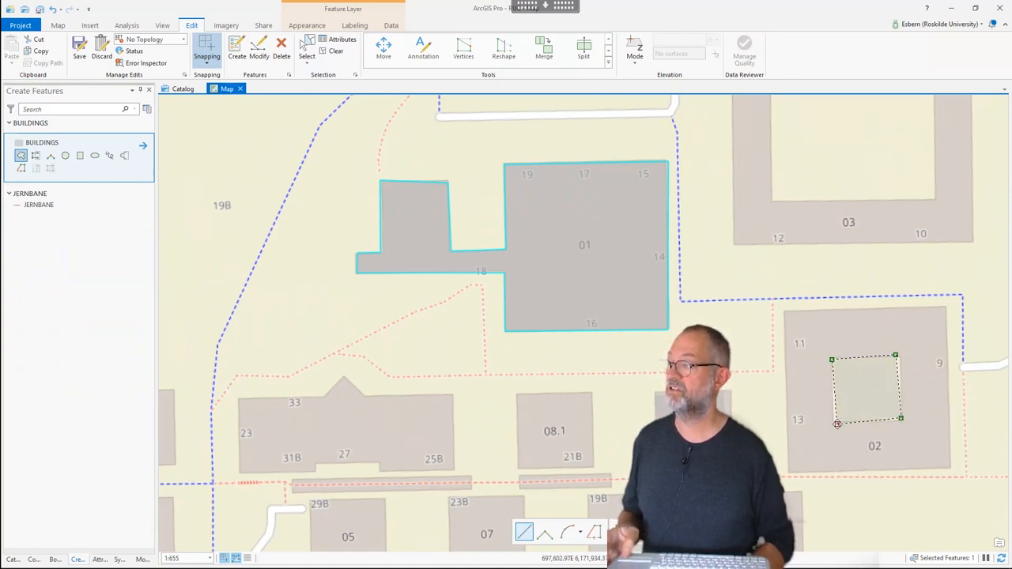
pyautogui.rightClick(837, 423)
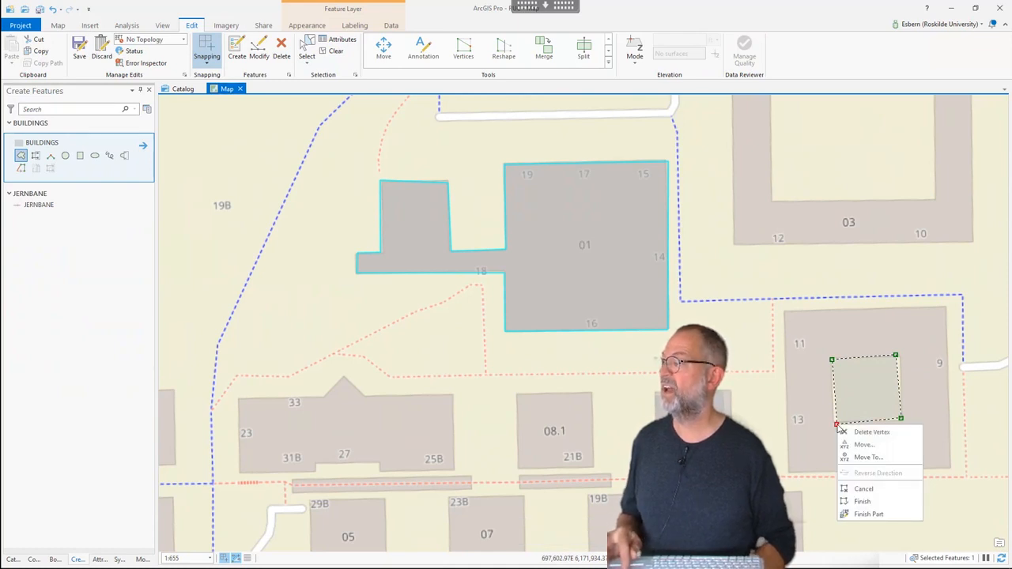
pyautogui.click(862, 516)
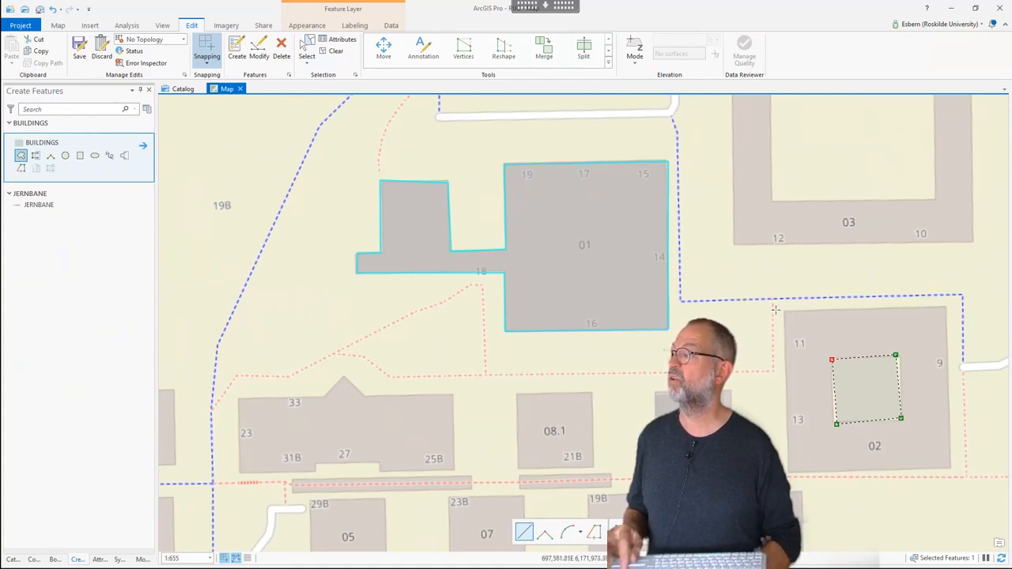
# Step: Trace the four outer corners of building 02 as the second part and finish the courtyard polygon, leaving no new sketch open
pyautogui.click(947, 307)
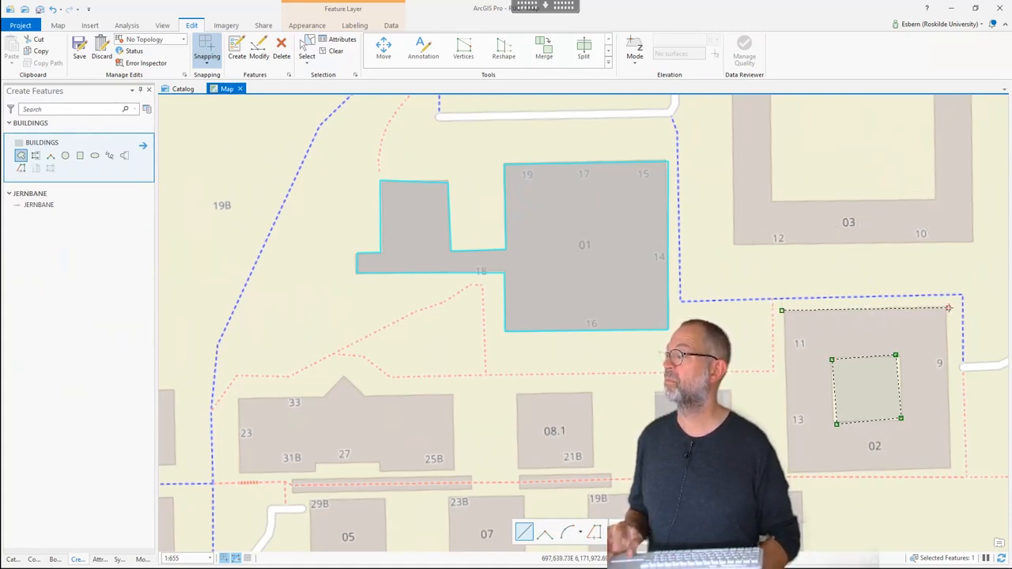
pyautogui.click(951, 469)
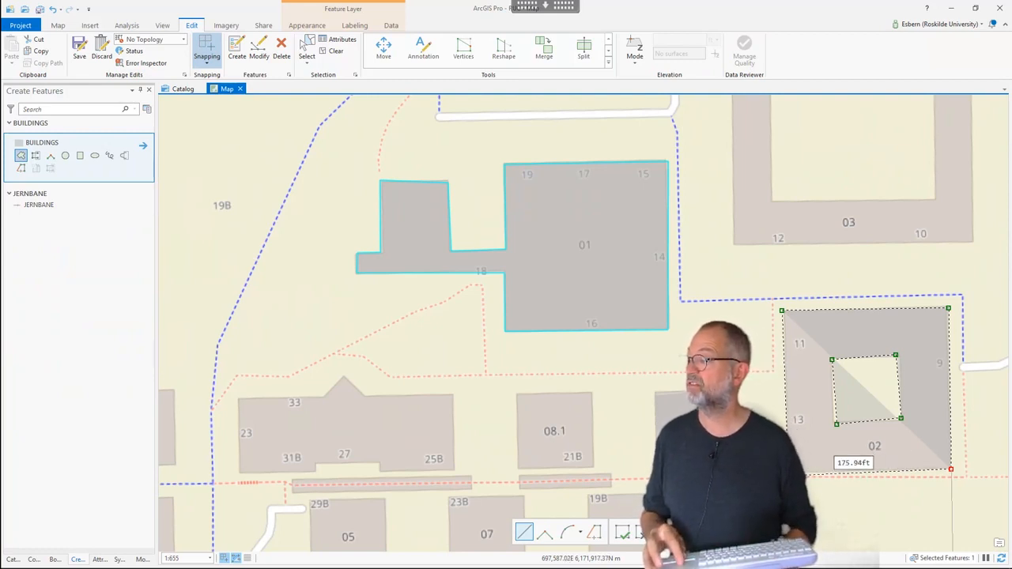
pyautogui.doubleClick(788, 475)
pyautogui.rightClick(790, 474)
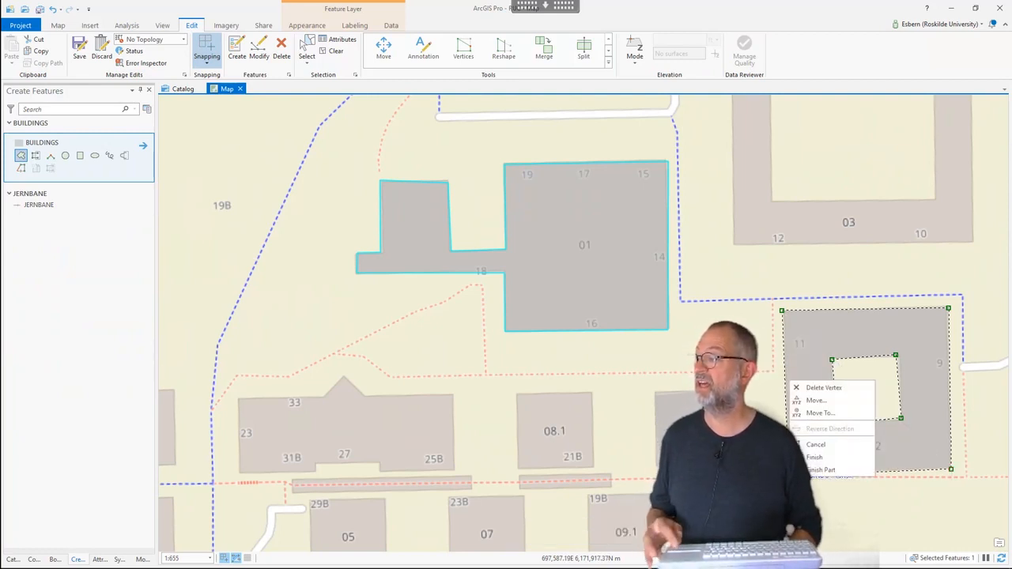
pyautogui.click(839, 460)
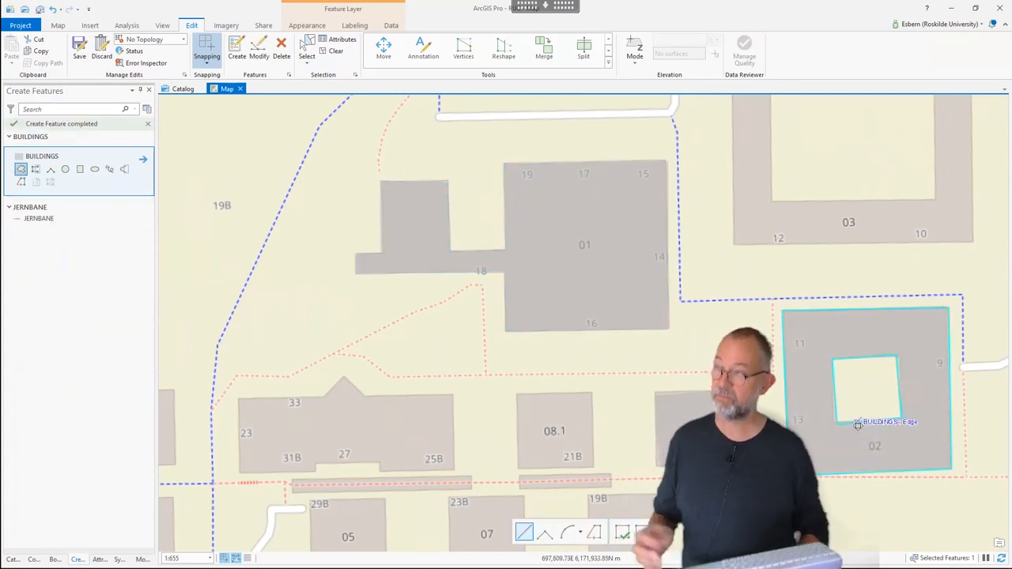
pyautogui.click(857, 424)
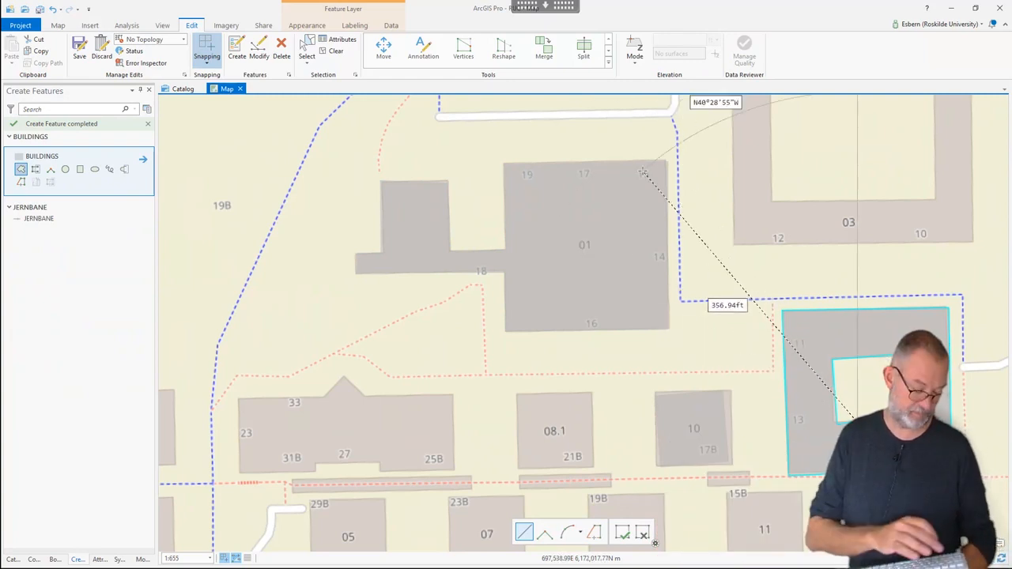
pyautogui.press('Escape')
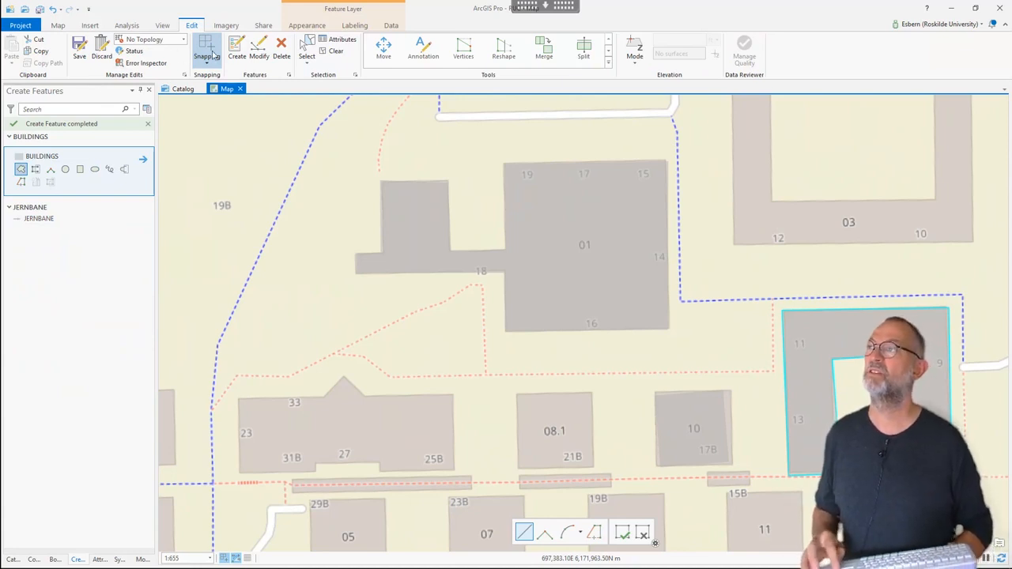
# Step: Select the building 01 polygon, set its USE to admin and students to 500, and save all edits
pyautogui.click(310, 52)
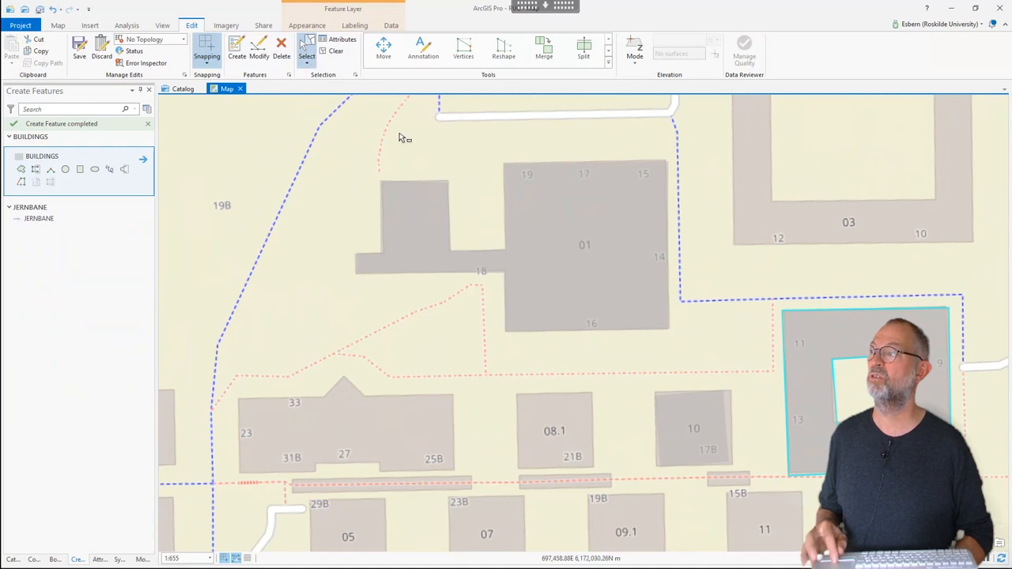
pyautogui.click(547, 209)
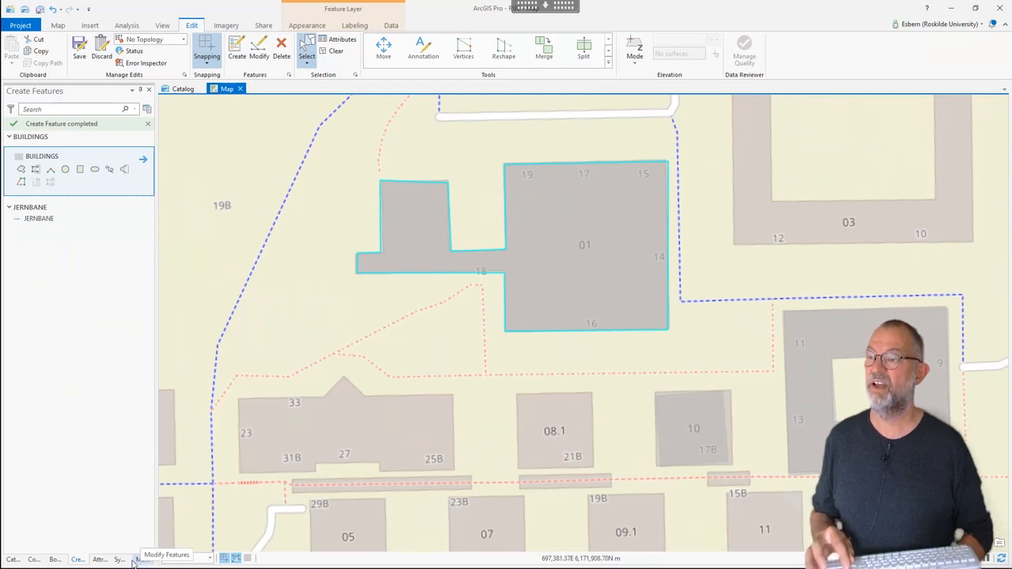
pyautogui.click(99, 559)
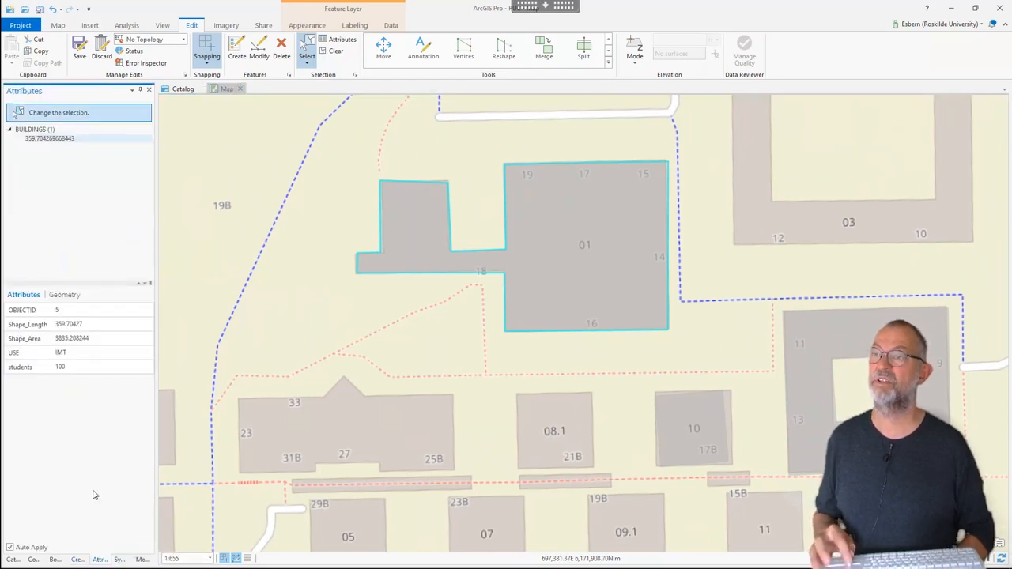
pyautogui.click(87, 353)
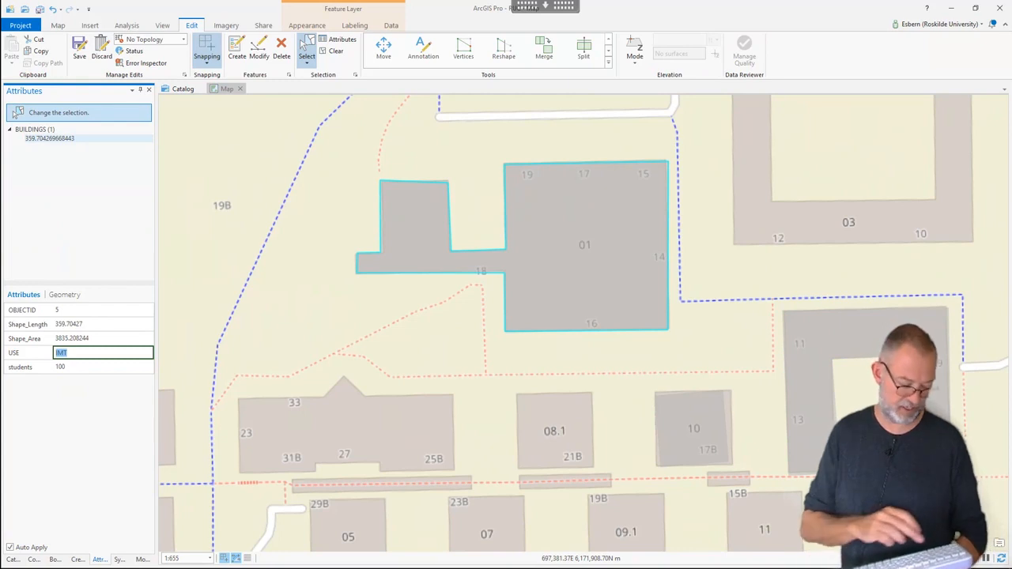
pyautogui.write('admin')
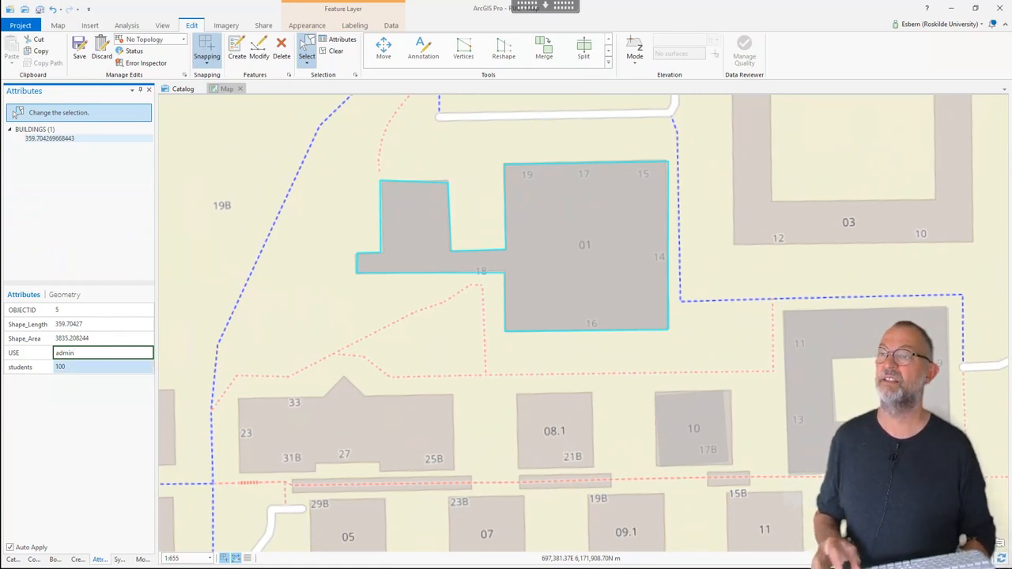
pyautogui.press('Tab')
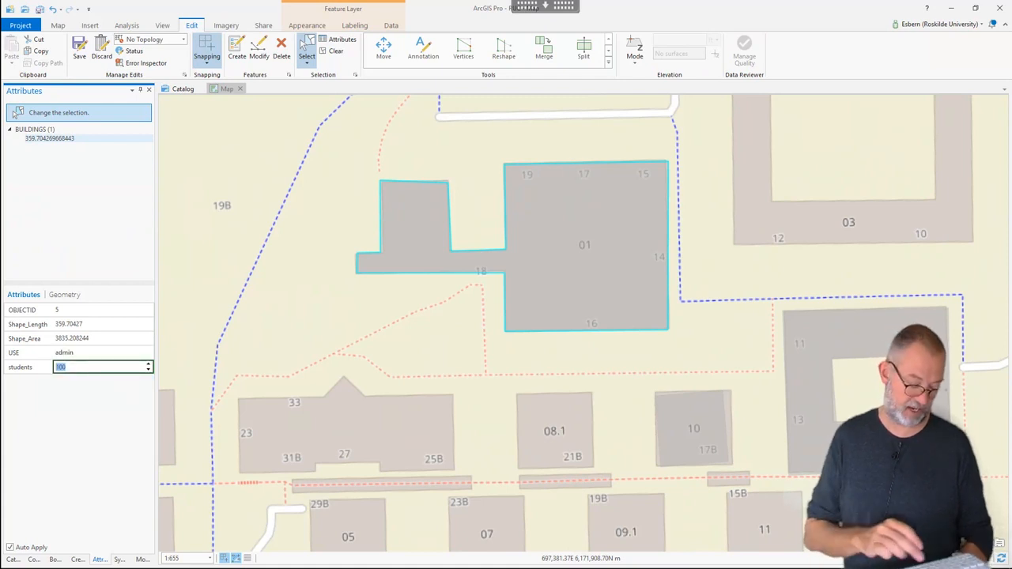
pyautogui.write('5')
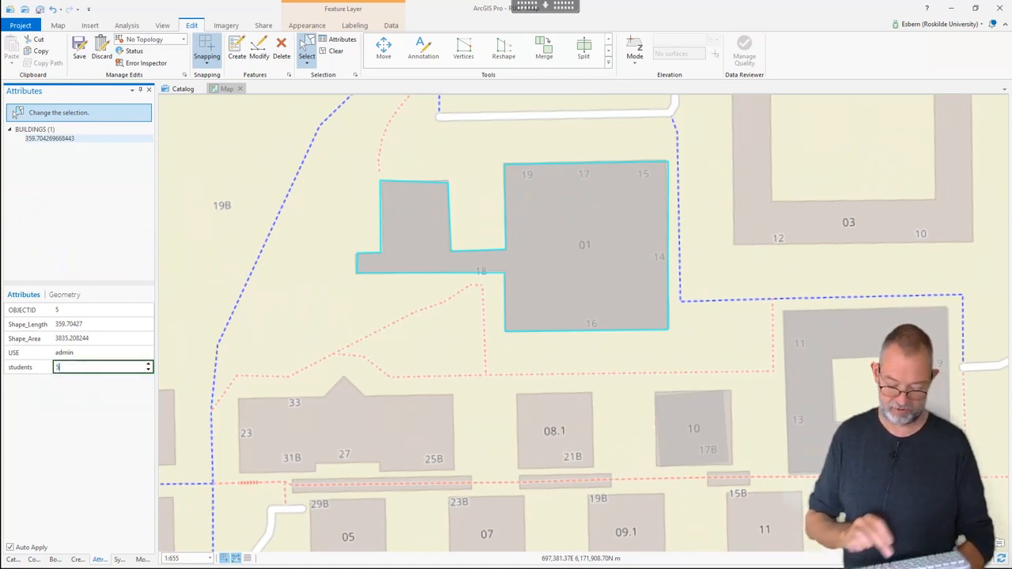
pyautogui.press('Return')
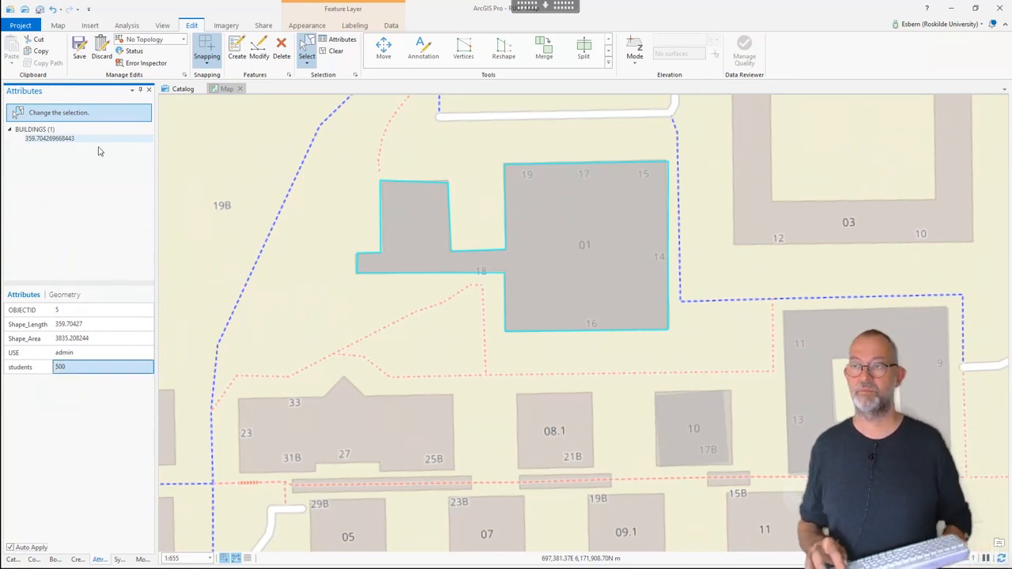
pyautogui.click(82, 54)
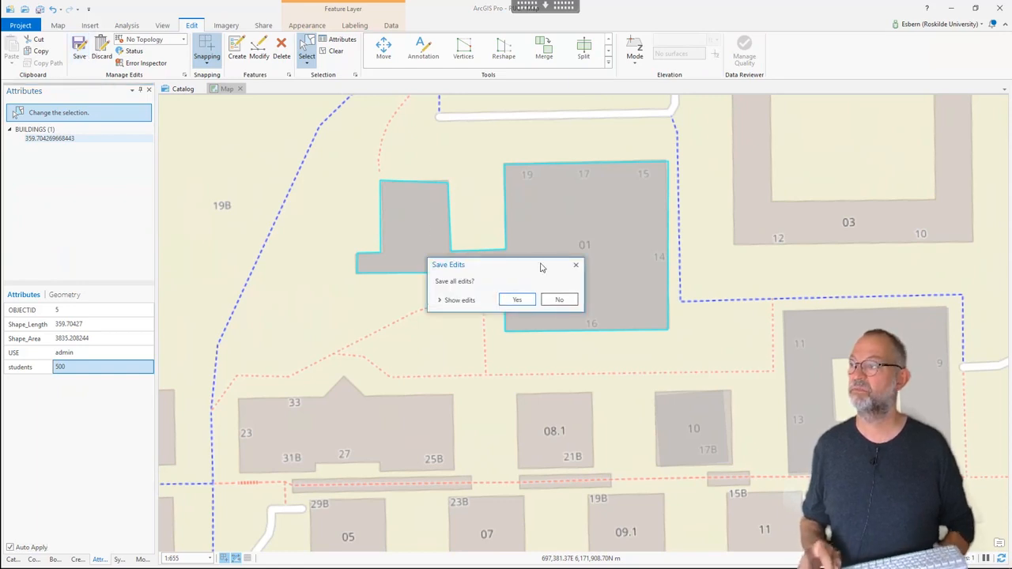
pyautogui.click(519, 301)
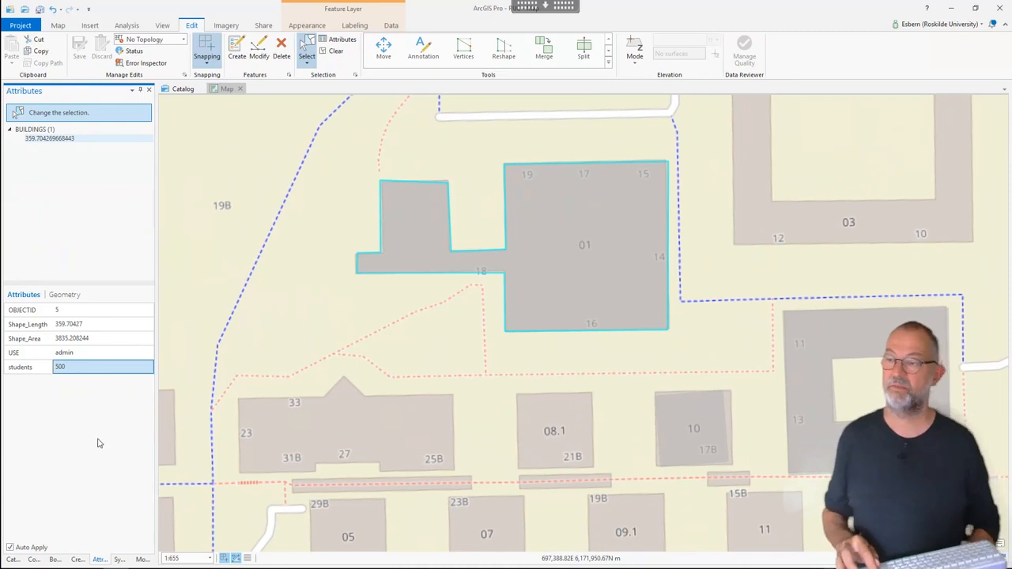
# Step: Symbolize the BUILDINGS layer with Unique Values based on the USE field
pyautogui.click(209, 558)
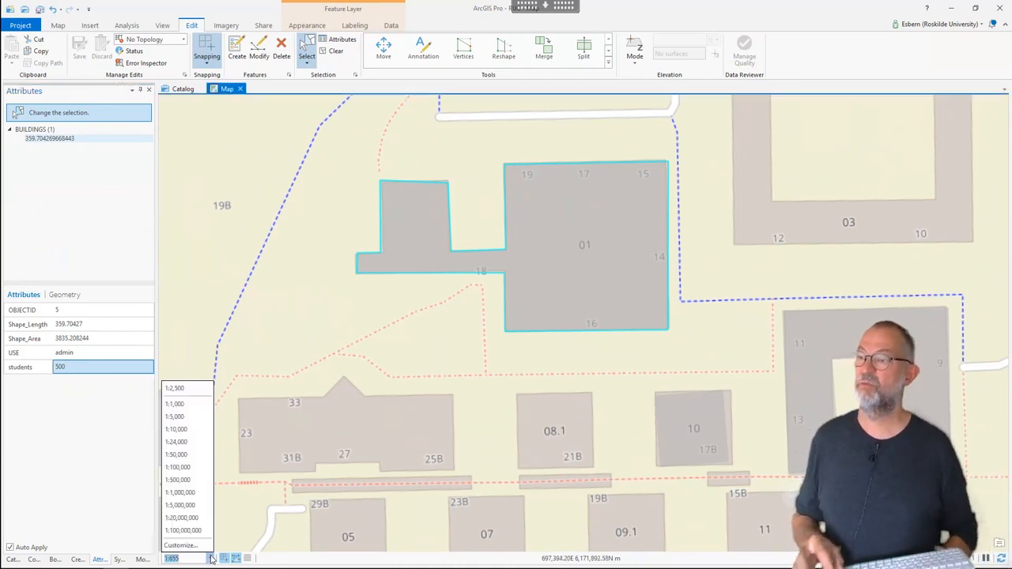
pyautogui.click(194, 389)
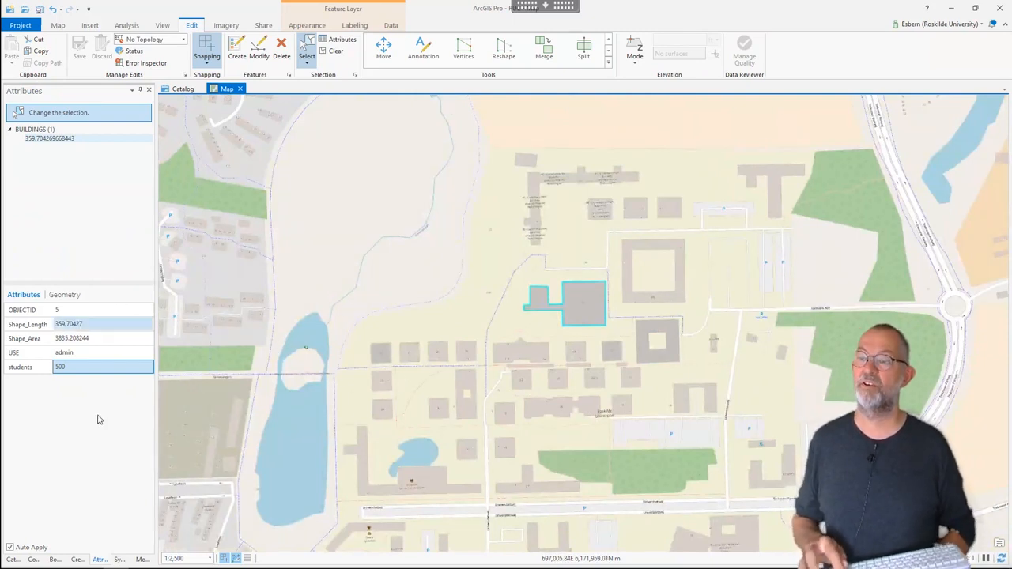
pyautogui.click(33, 560)
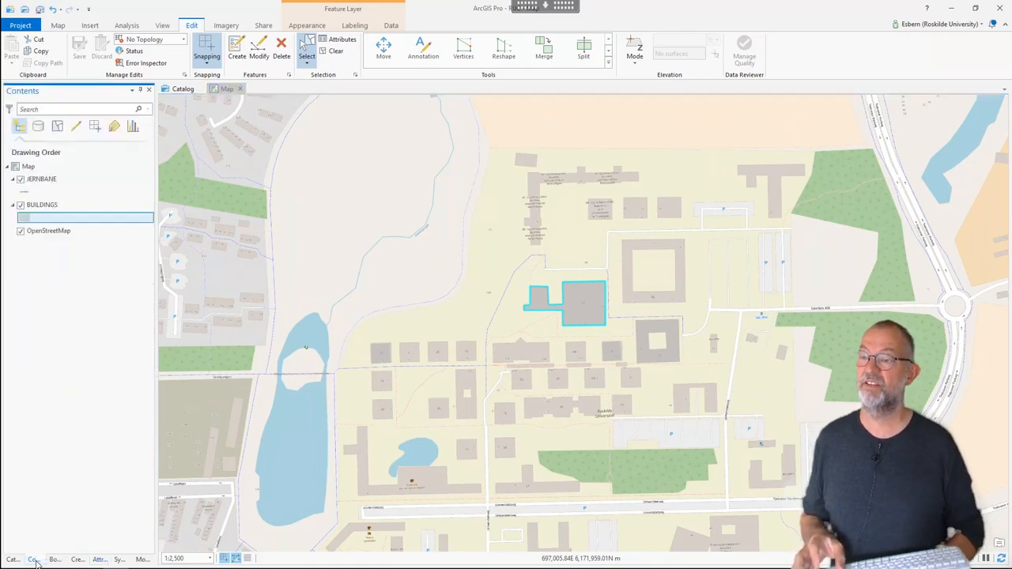
pyautogui.rightClick(56, 210)
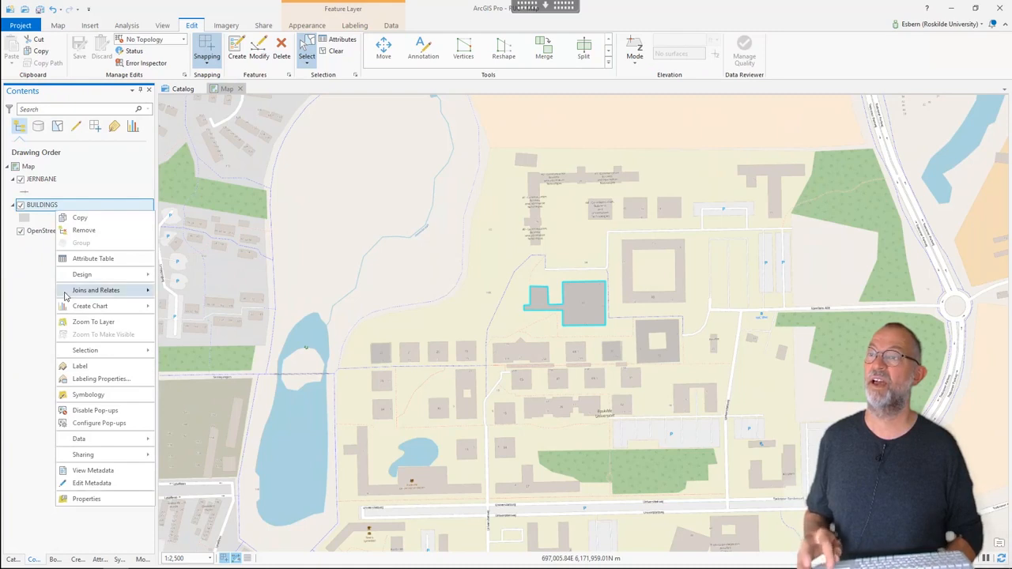
pyautogui.click(102, 395)
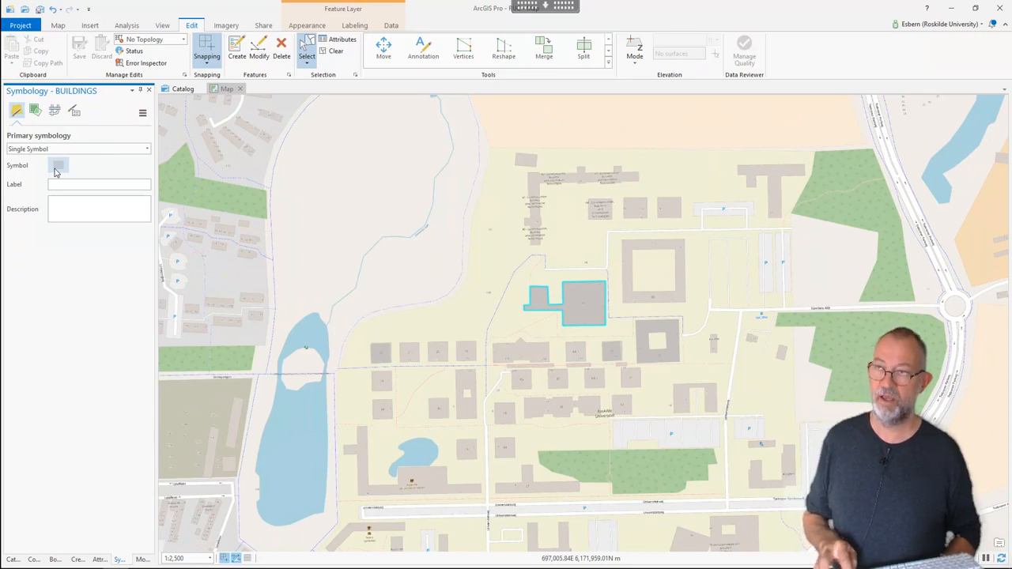
pyautogui.click(146, 151)
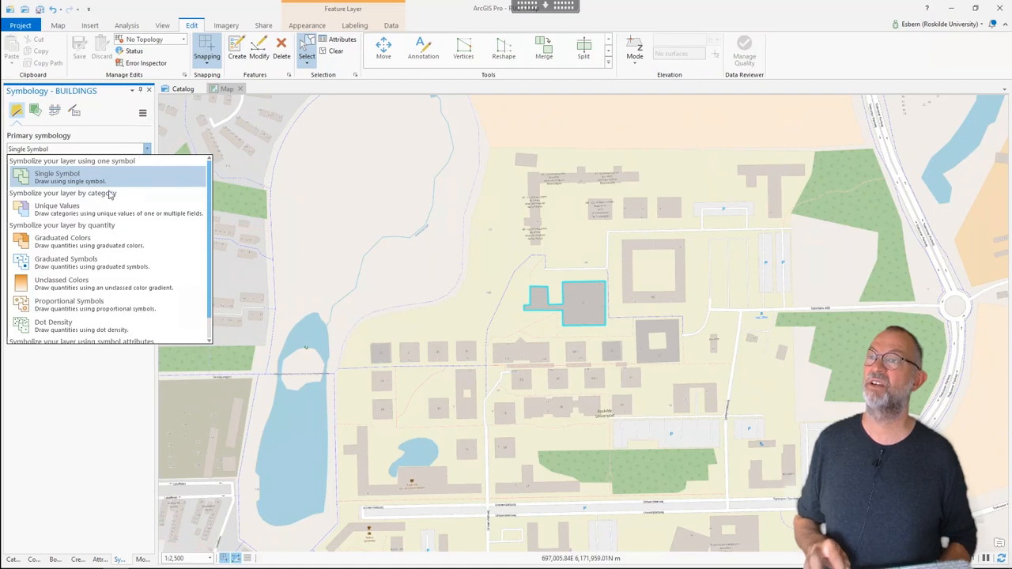
pyautogui.click(109, 209)
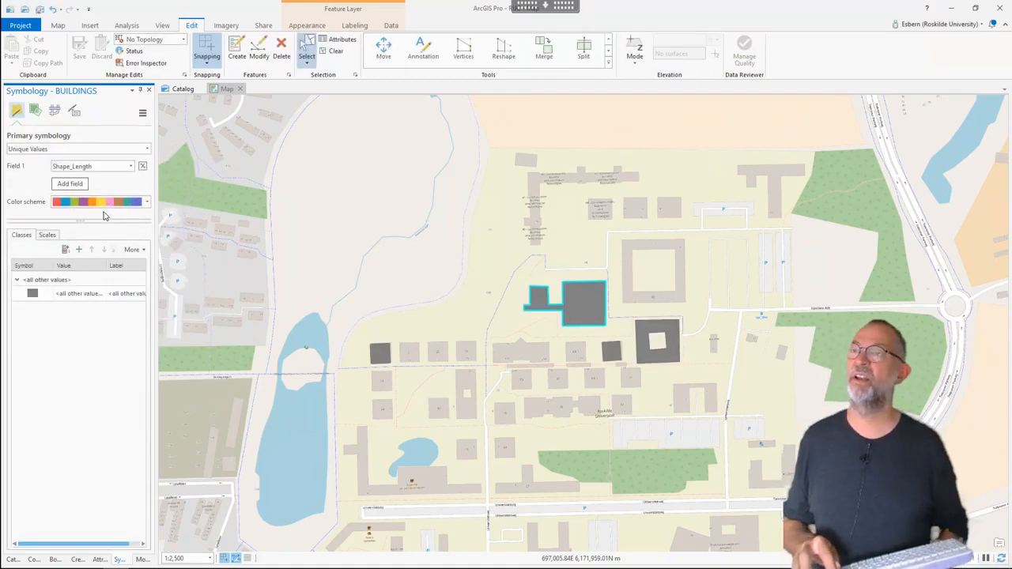
pyautogui.click(130, 166)
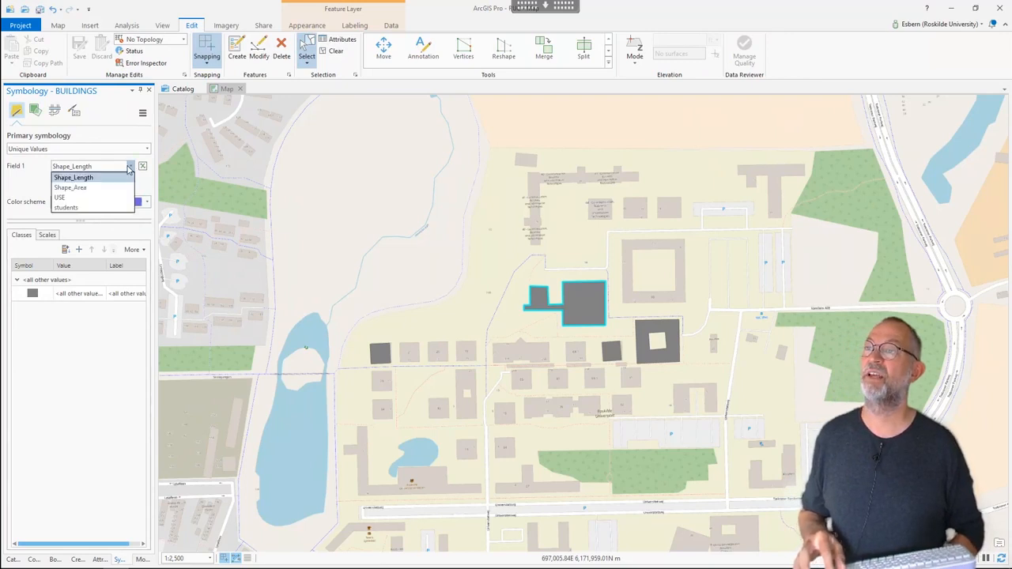
pyautogui.click(89, 198)
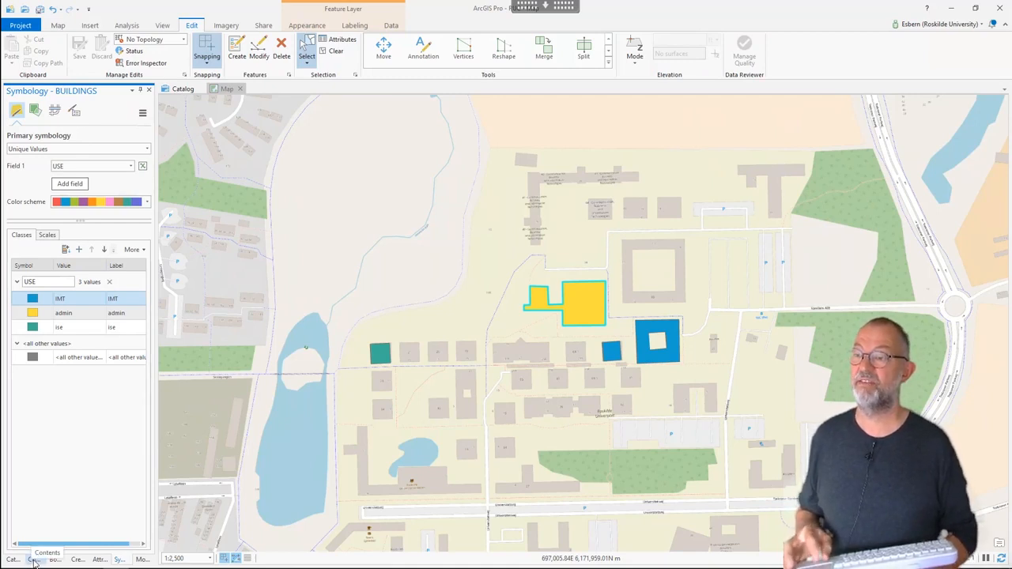
# Step: Digitize the small square building just west of the long green strip as a rectangle, using the admin template
pyautogui.click(78, 560)
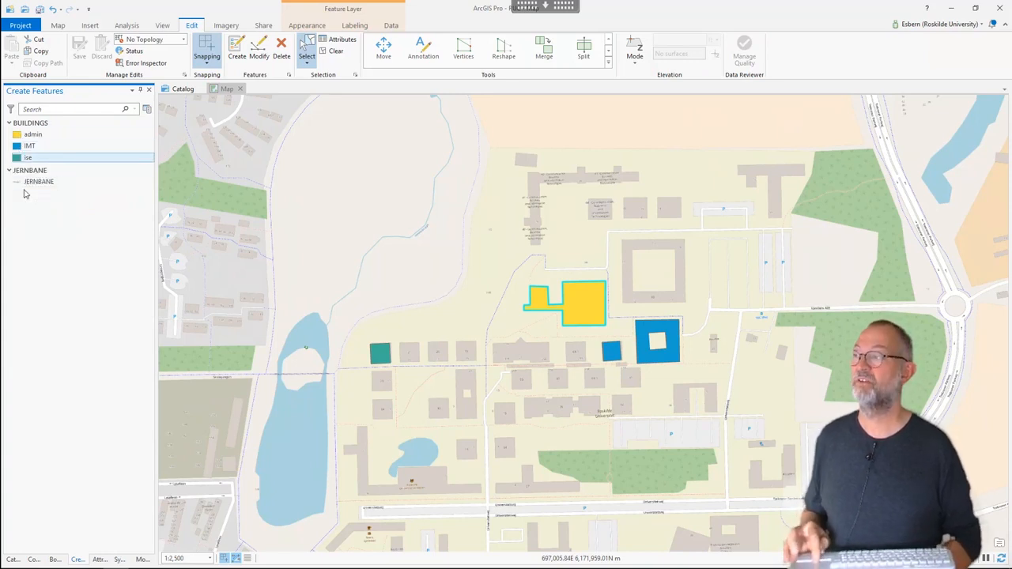
pyautogui.click(28, 136)
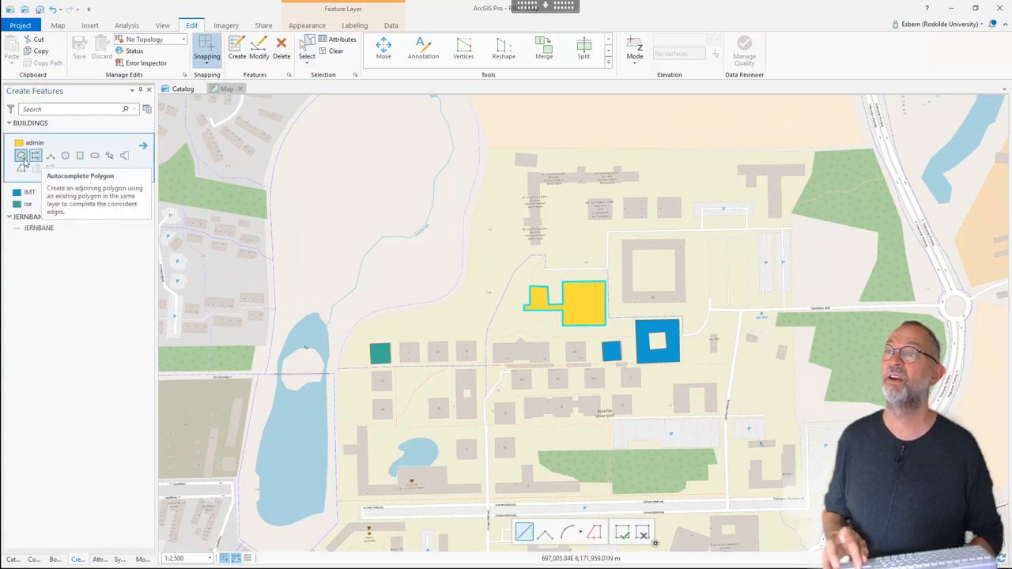
pyautogui.click(79, 157)
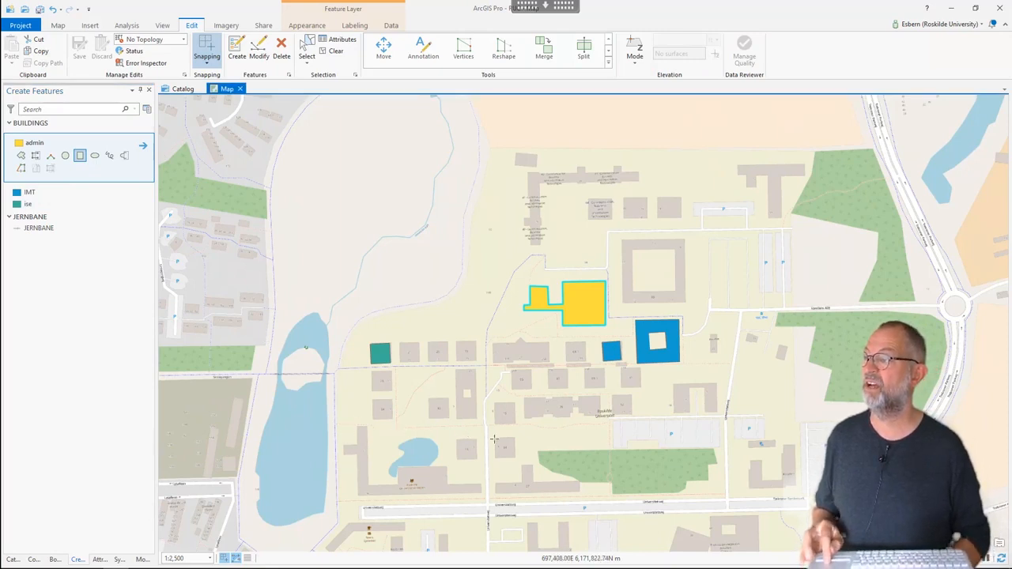
pyautogui.click(494, 439)
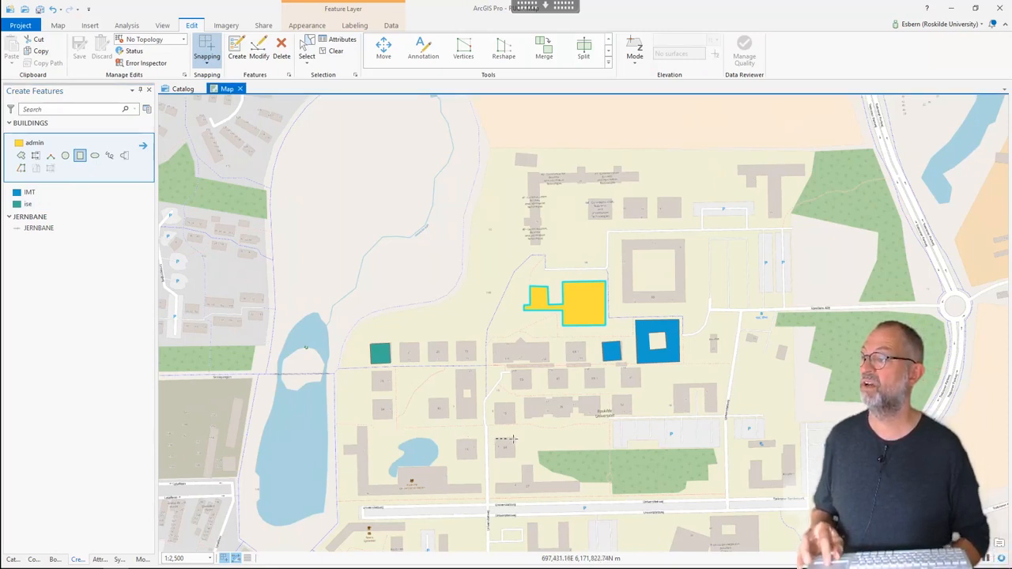
pyautogui.click(516, 439)
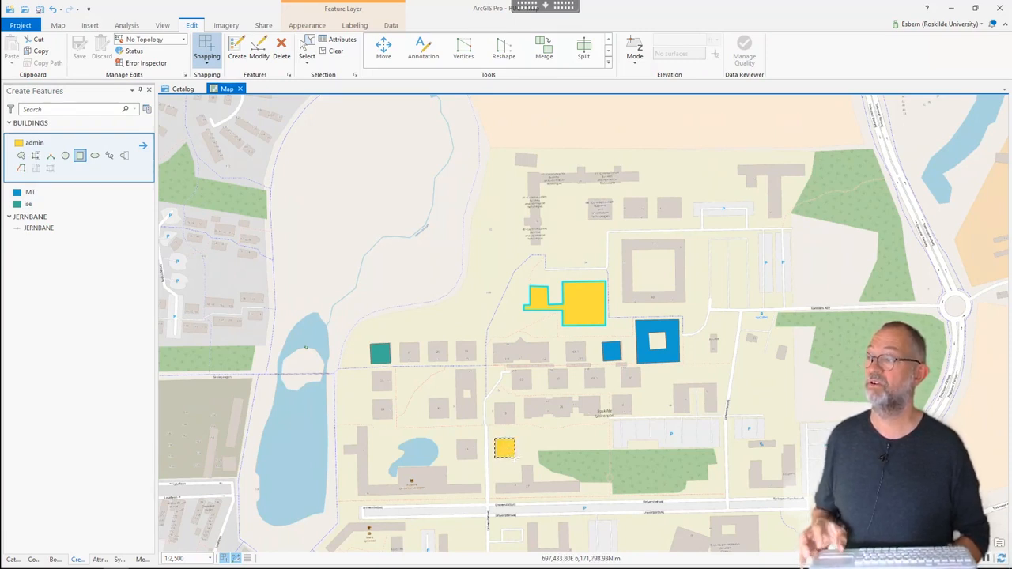
pyautogui.click(515, 456)
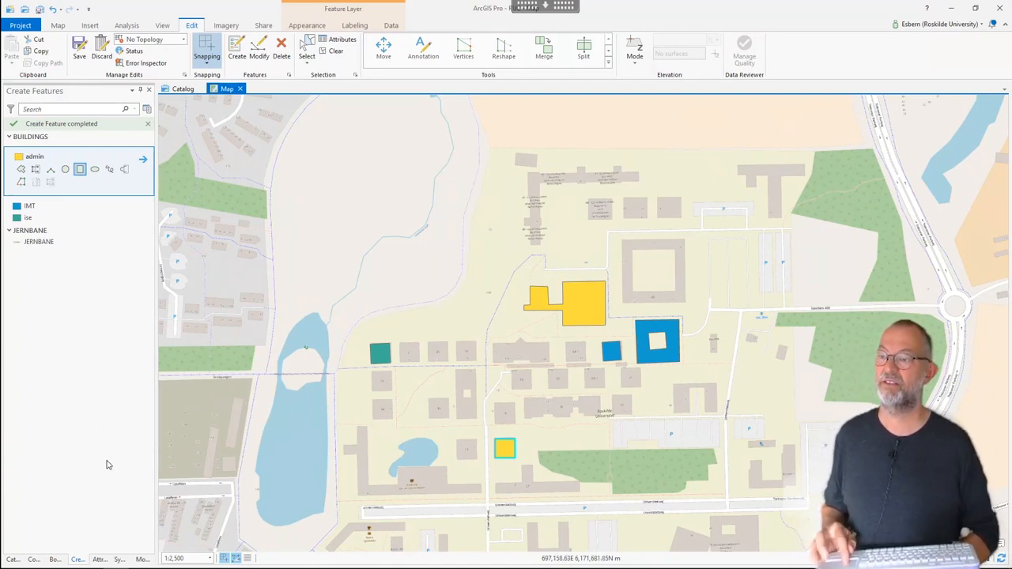
# Step: Set the students attribute of the new admin building to 20
pyautogui.click(100, 559)
pyautogui.click(73, 366)
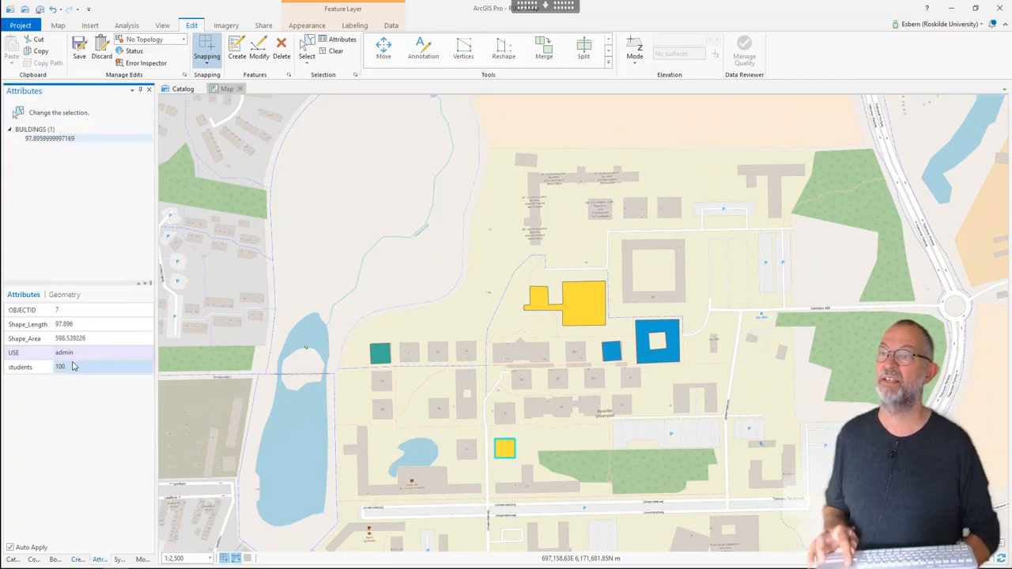
pyautogui.click(67, 367)
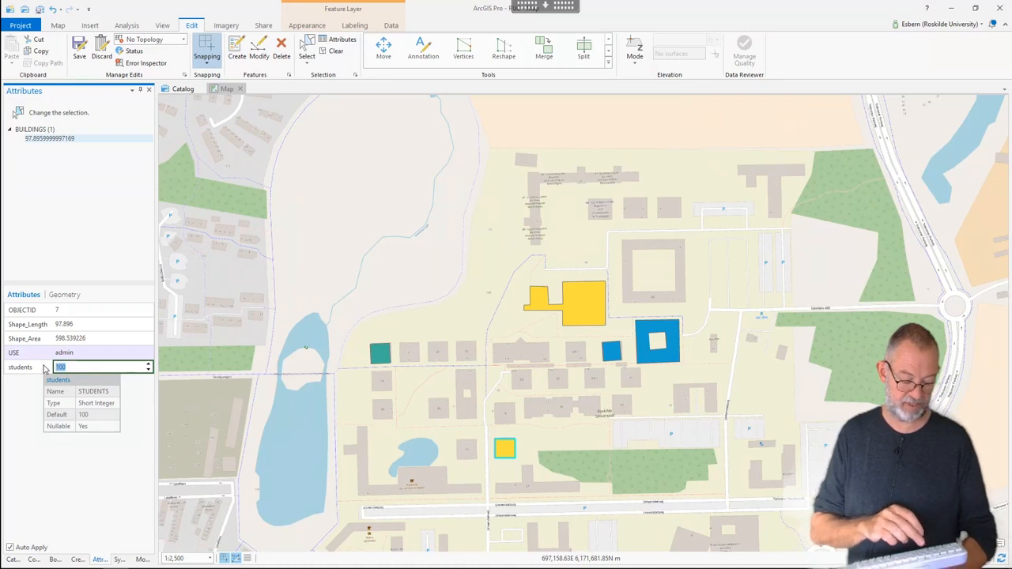
pyautogui.write('20')
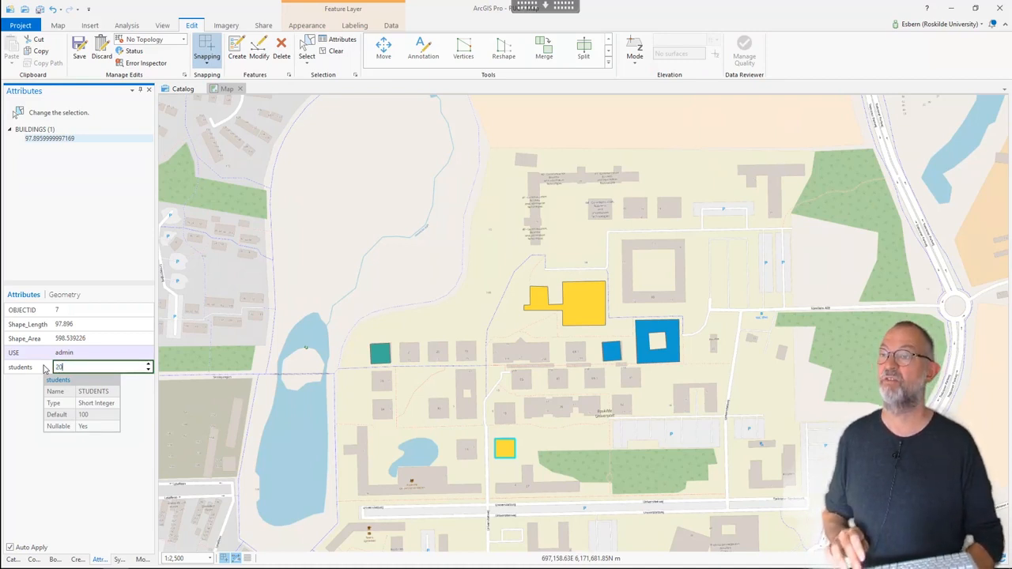
pyautogui.press('Return')
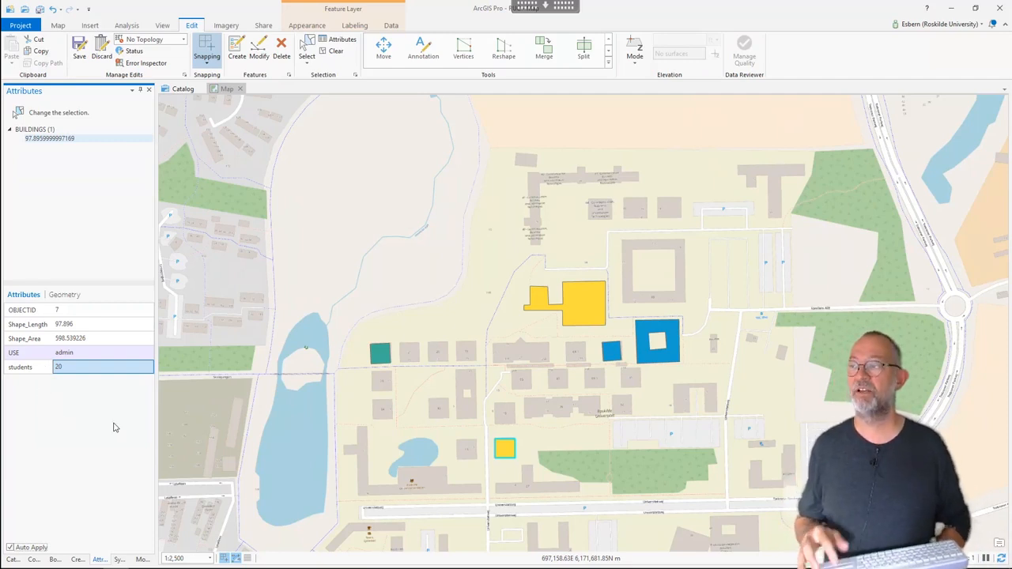
# Step: Open the symbology settings of the BUILDINGS layer to review its USE classes
pyautogui.click(34, 560)
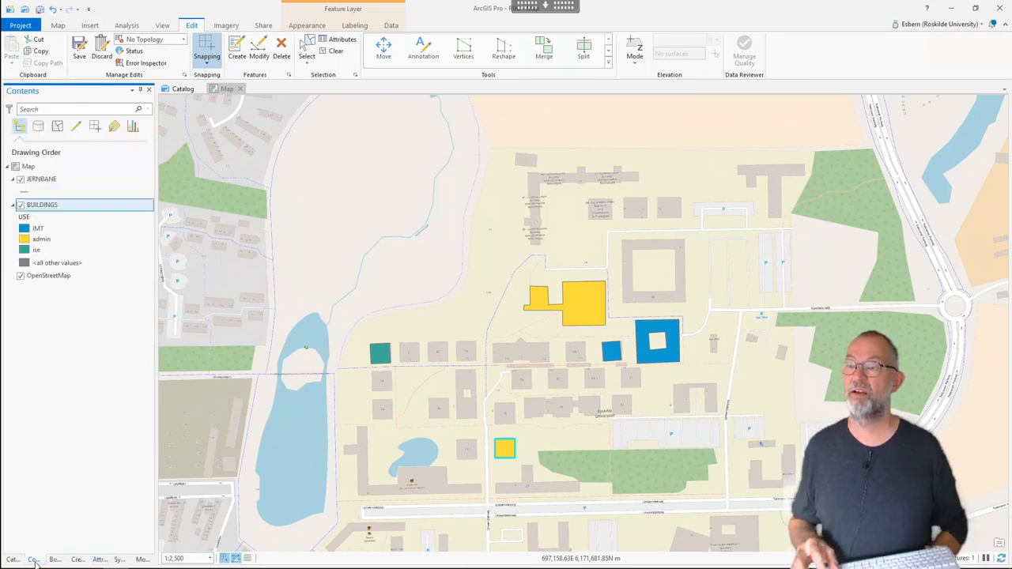
pyautogui.rightClick(47, 205)
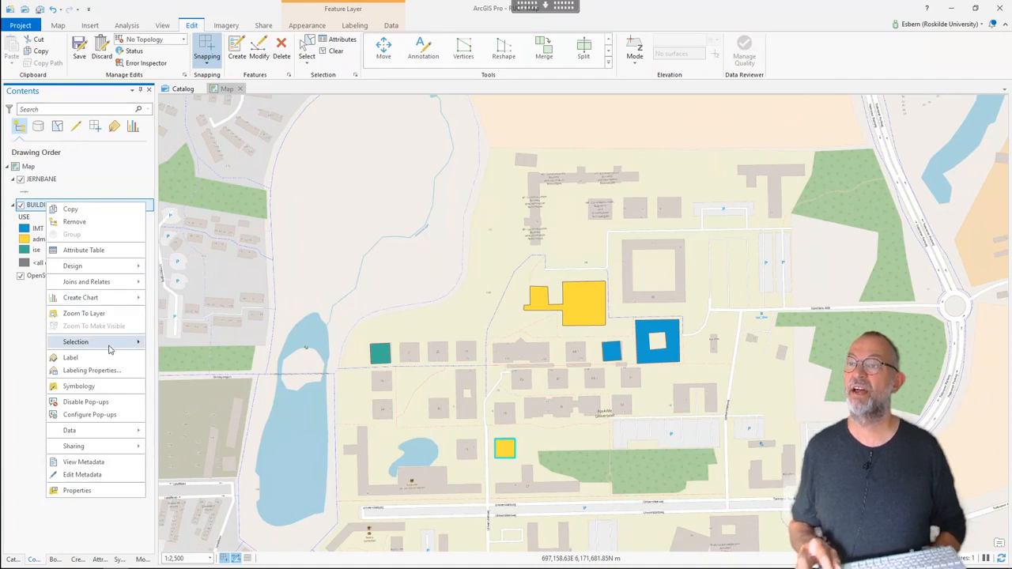
pyautogui.click(117, 387)
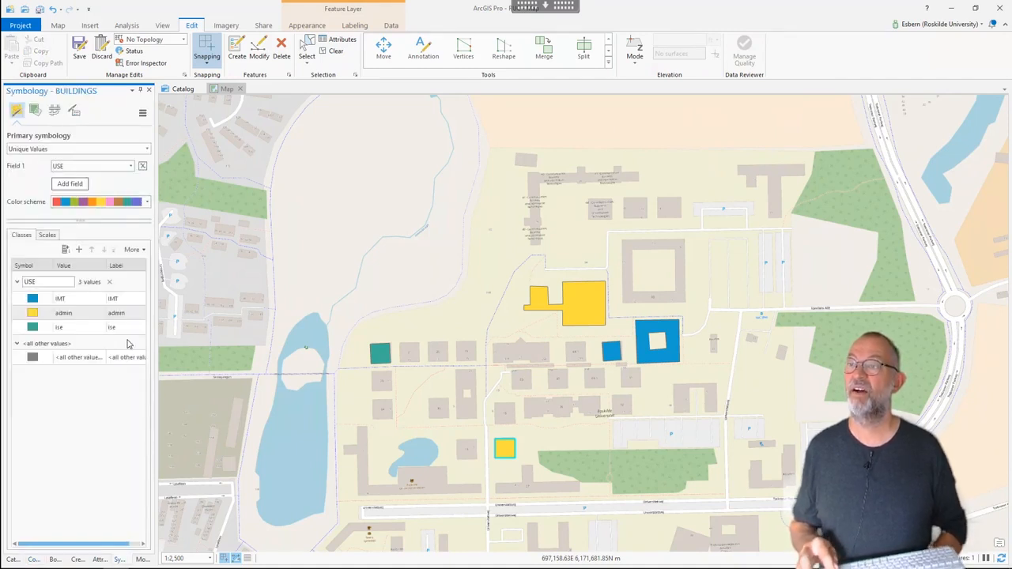
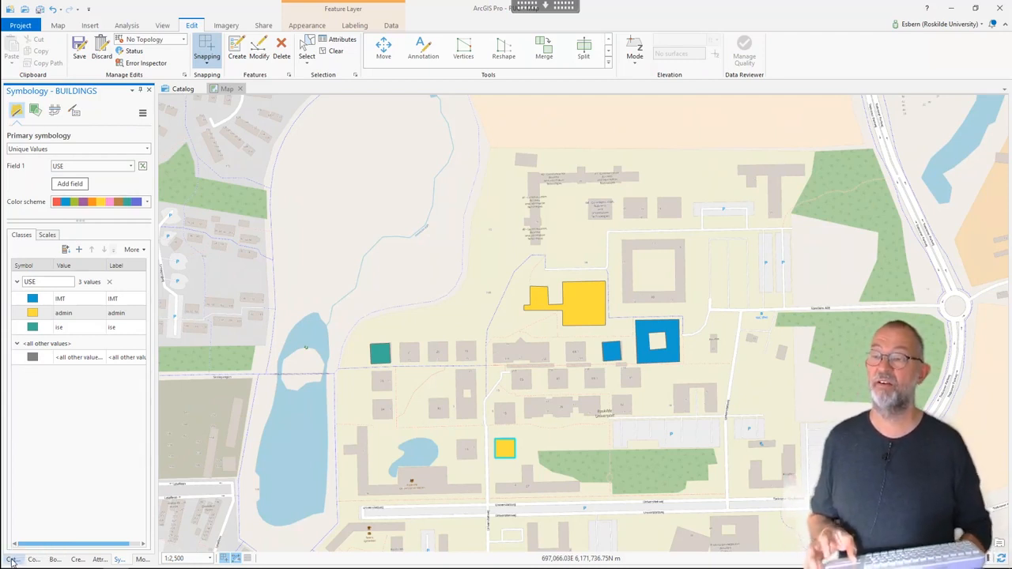
# Step: Start a new feature class in RUC.gdb named path, with Line as its type and no Z values
pyautogui.click(11, 560)
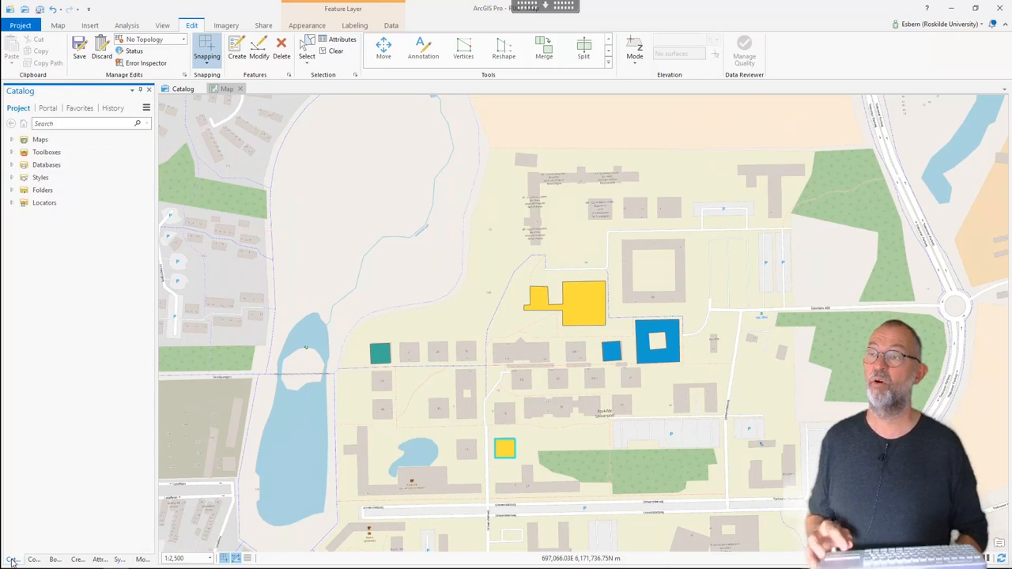
pyautogui.click(11, 165)
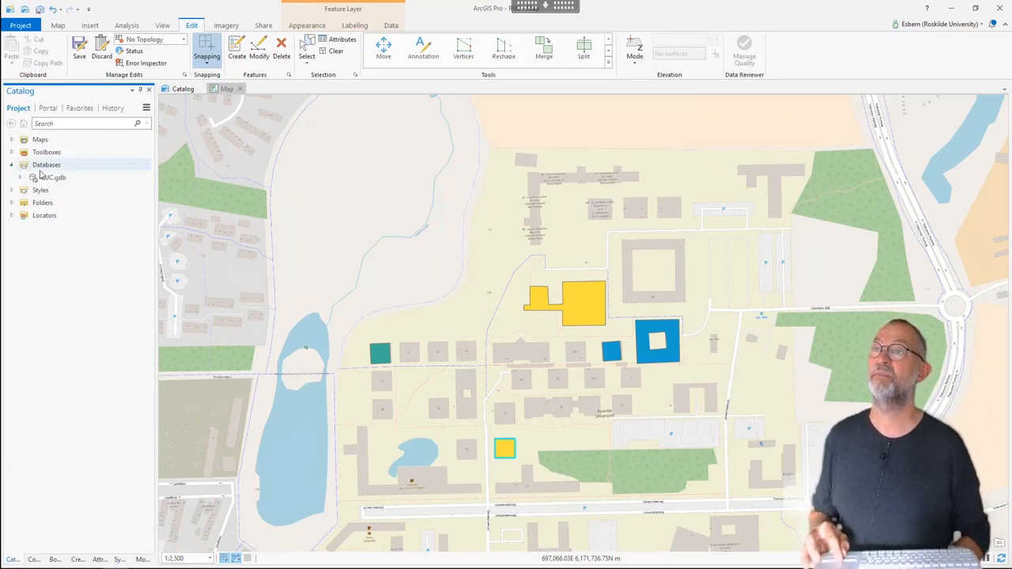
pyautogui.click(47, 179)
pyautogui.rightClick(48, 178)
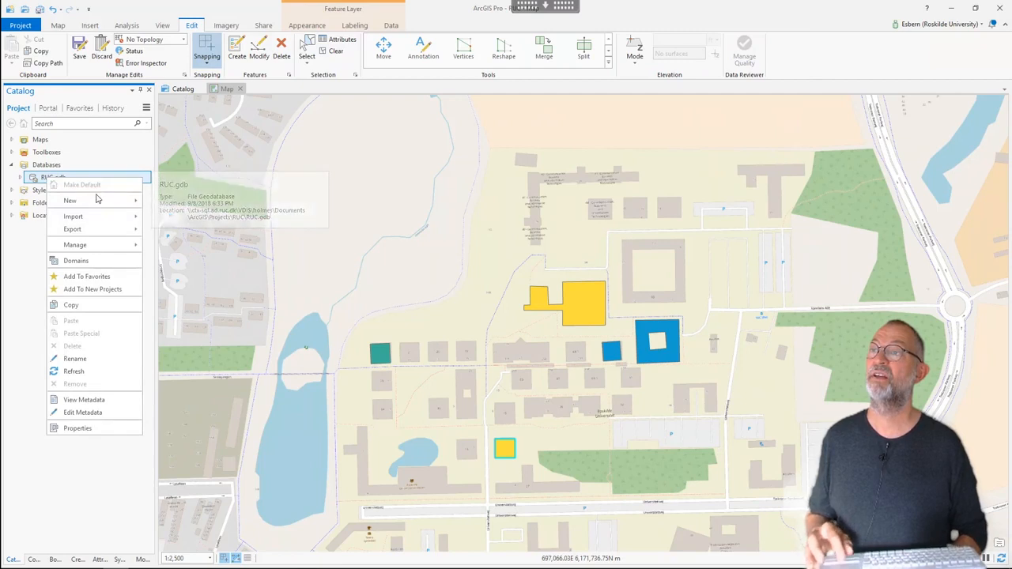
pyautogui.moveTo(112, 207)
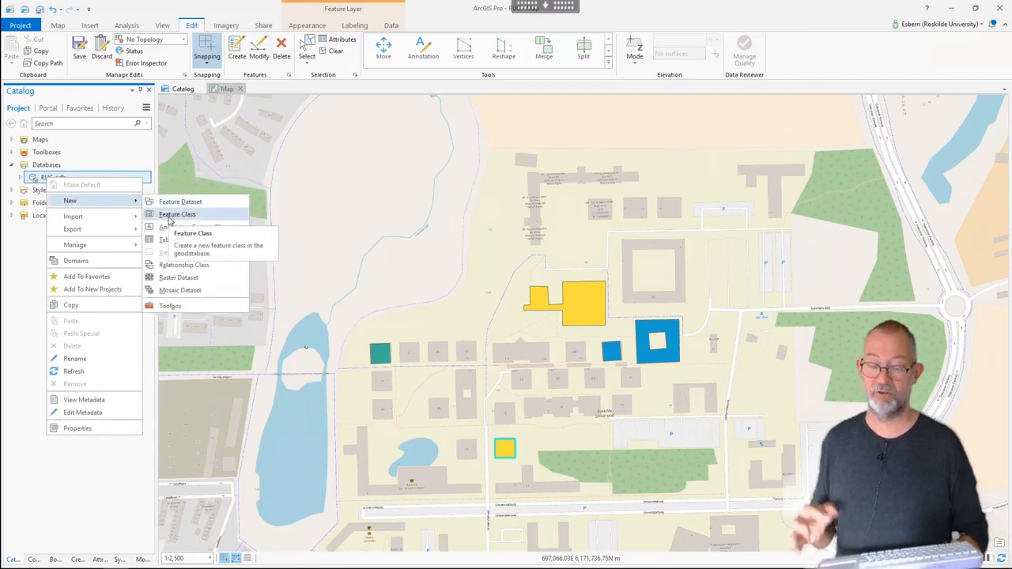
pyautogui.click(168, 218)
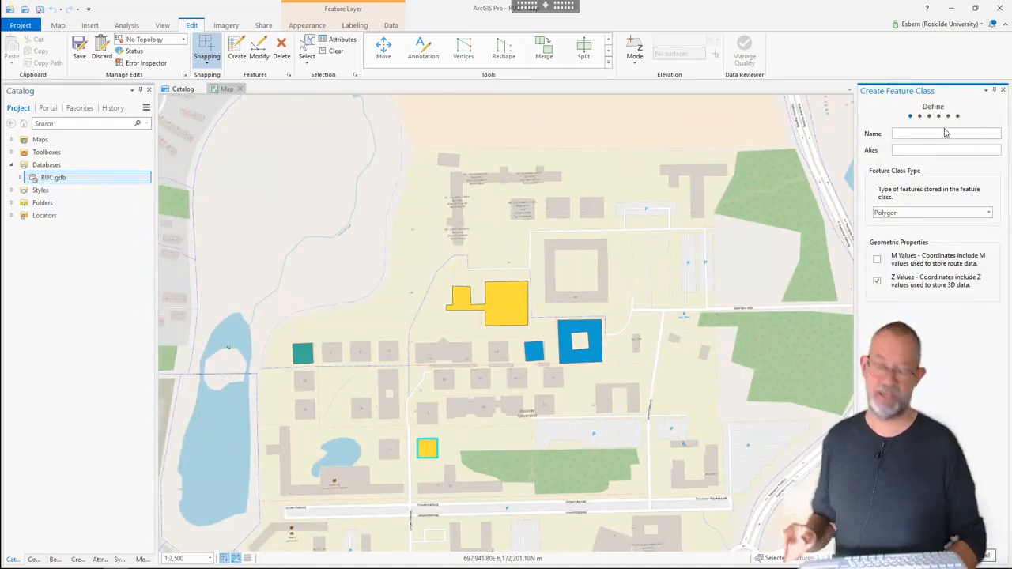
pyautogui.write('B')
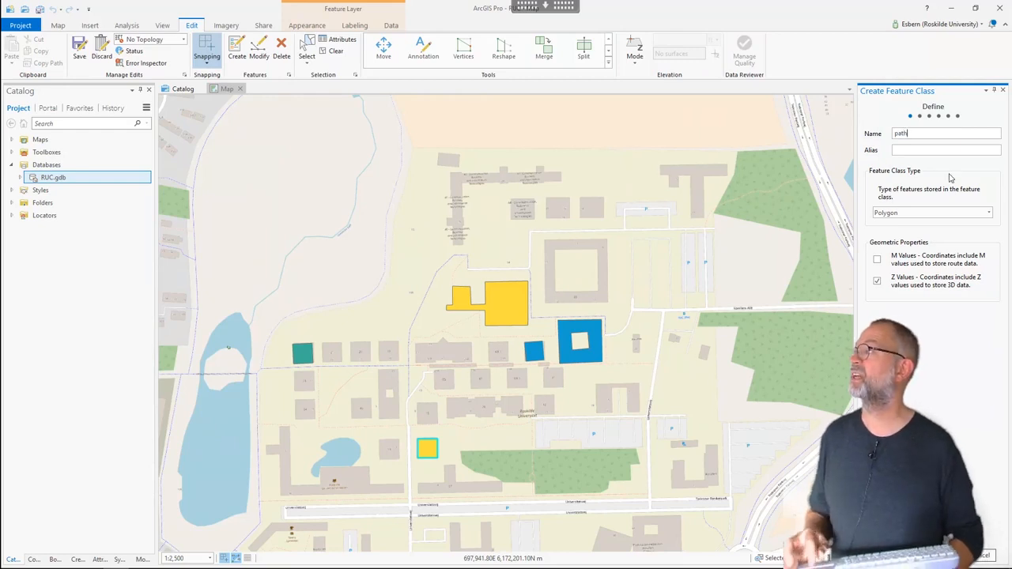
pyautogui.click(931, 215)
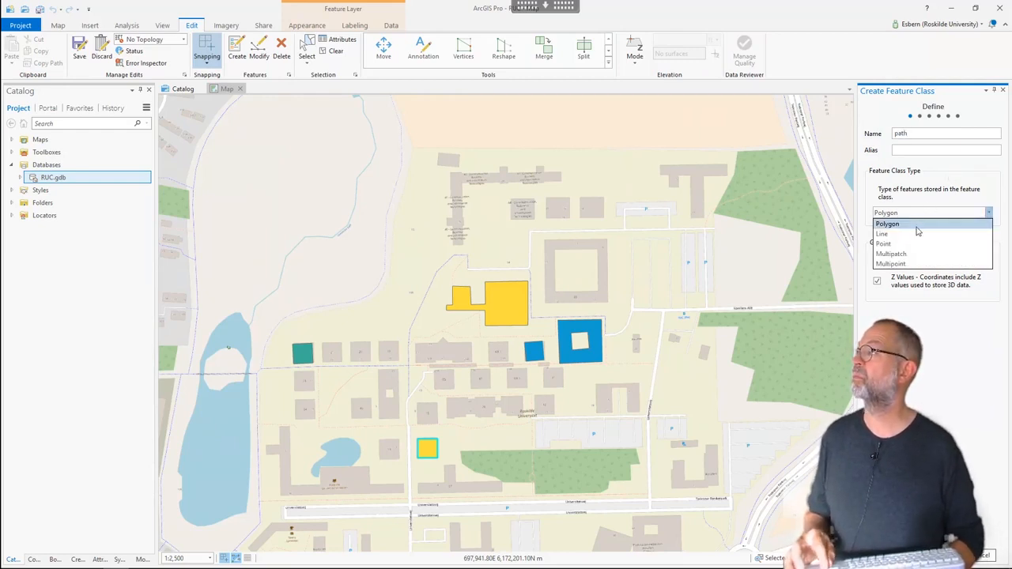
pyautogui.click(918, 235)
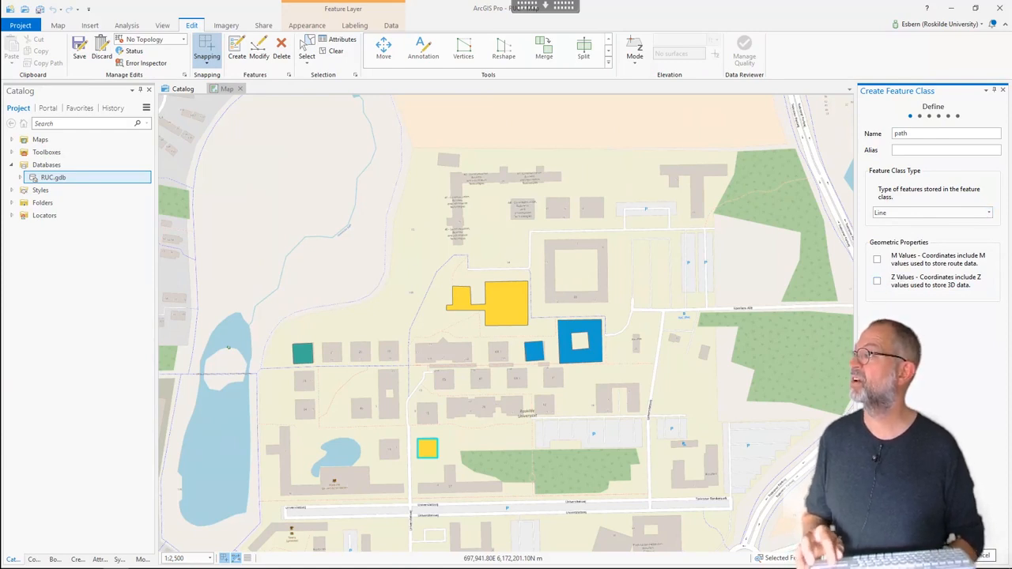
pyautogui.click(949, 538)
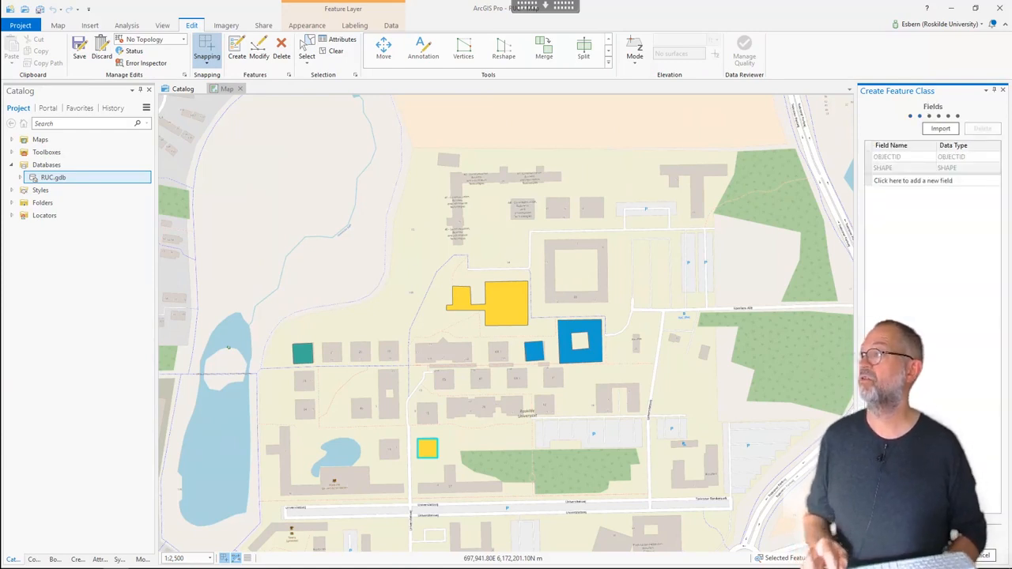
# Step: Keep ETRS 1989 UTM Zone 32N with the default tolerance, resolution and storage, and create the path feature class without extra fields
pyautogui.click(915, 556)
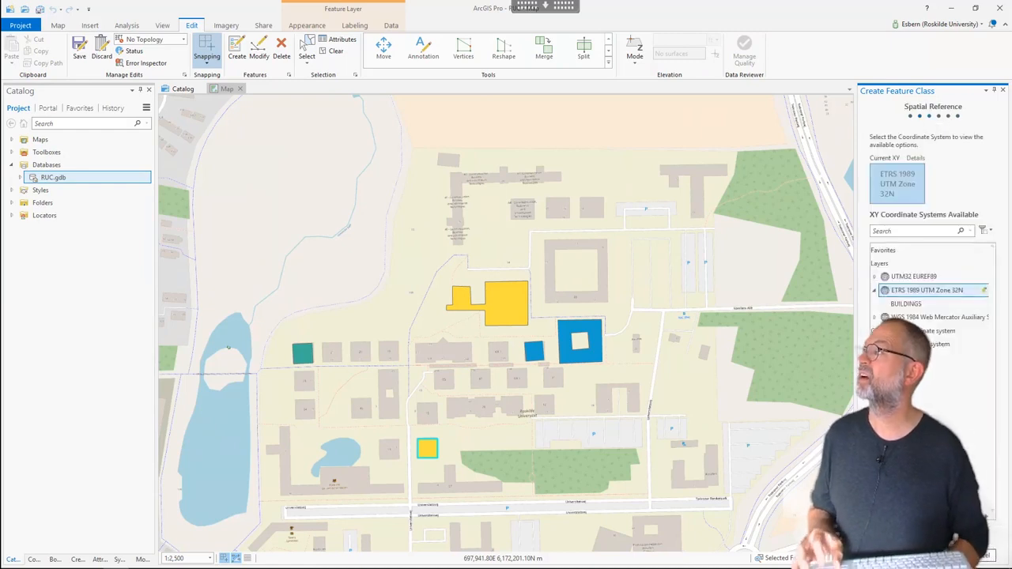
pyautogui.click(915, 556)
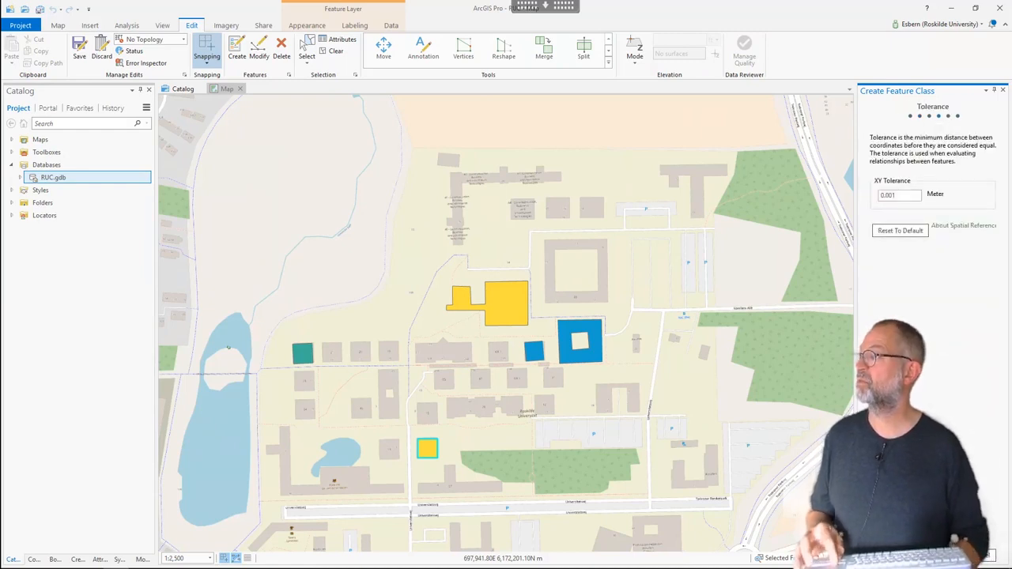
pyautogui.click(879, 556)
pyautogui.click(907, 184)
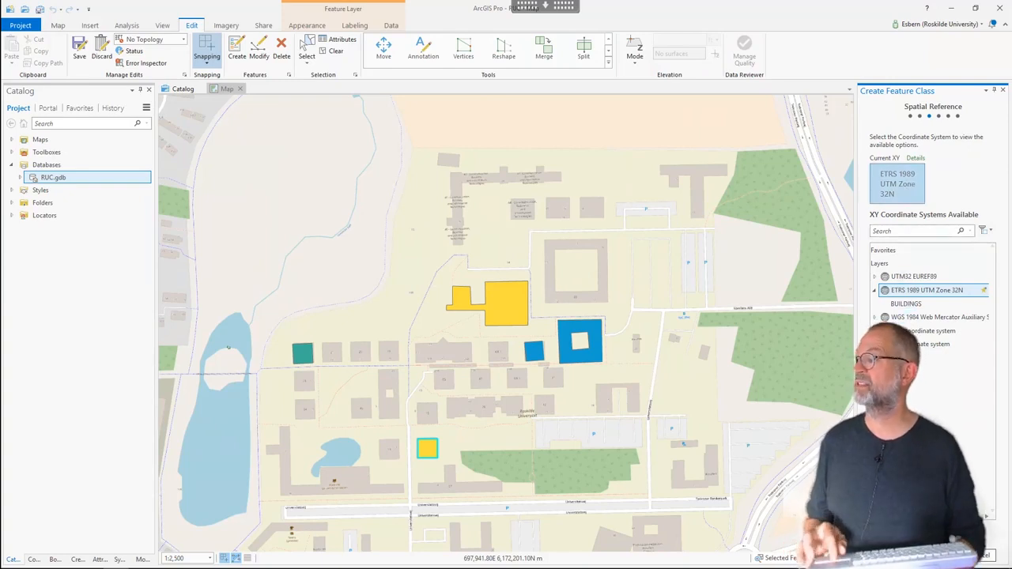
pyautogui.click(913, 556)
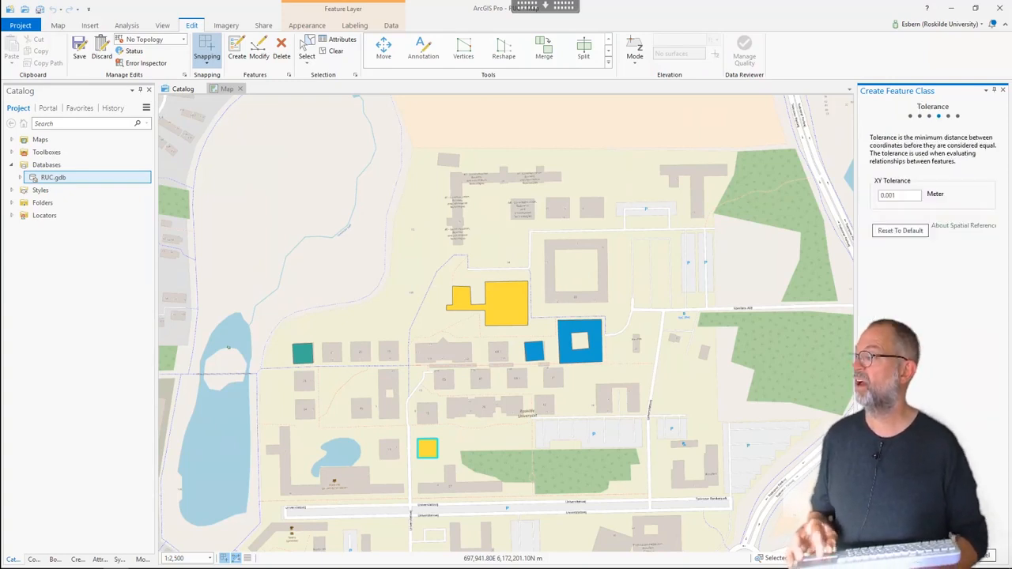
pyautogui.click(914, 556)
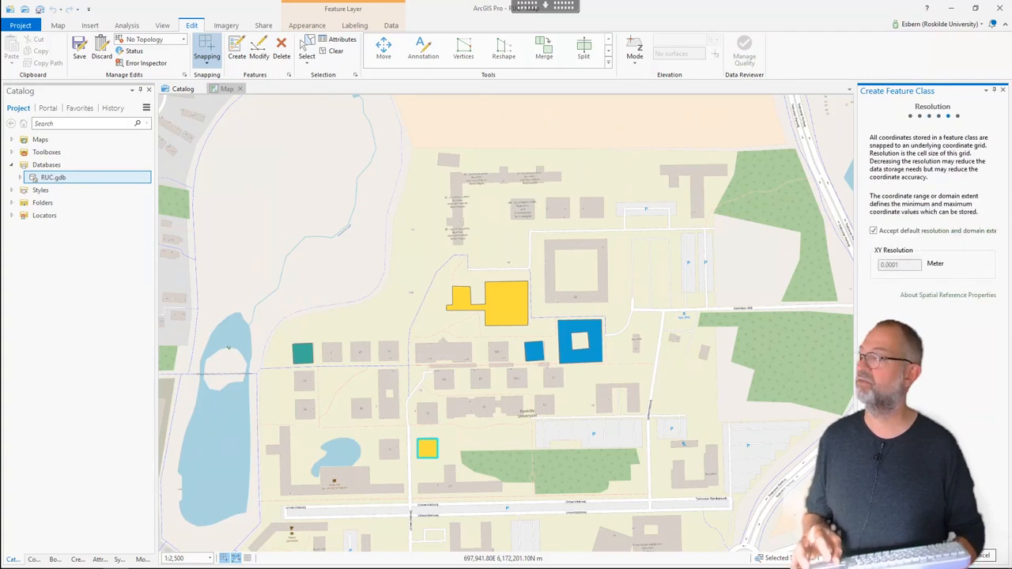
pyautogui.click(913, 556)
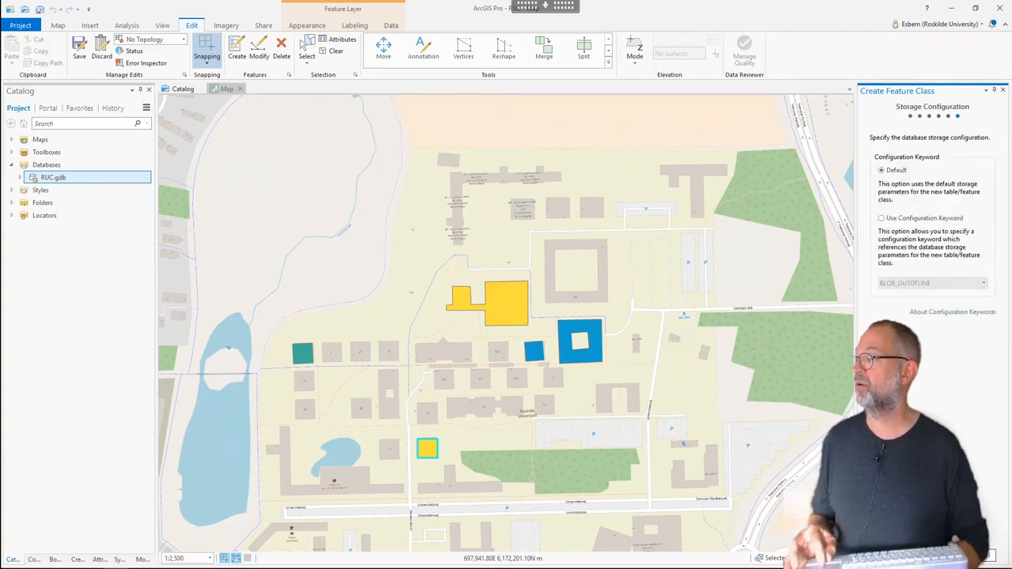
pyautogui.click(940, 556)
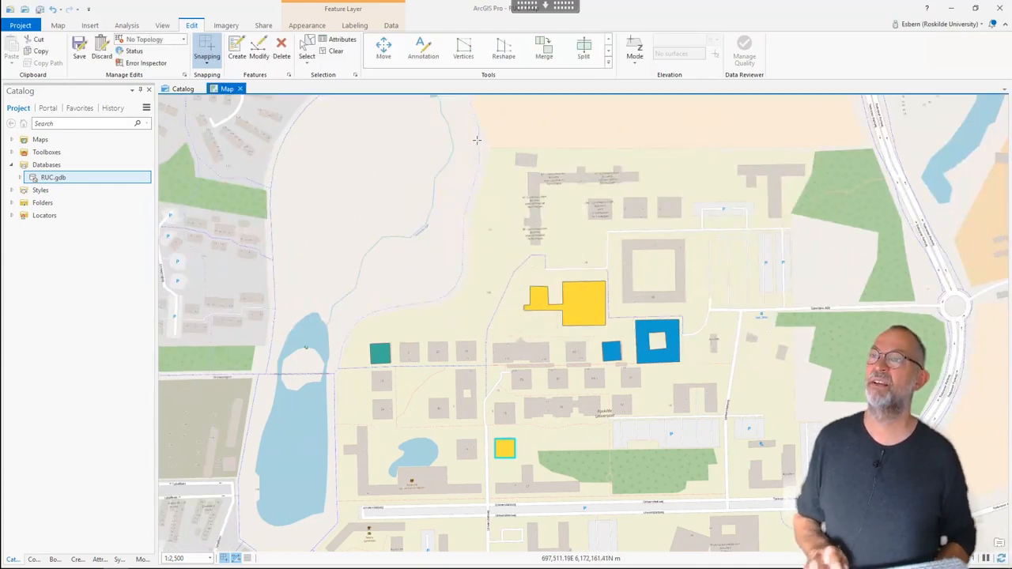
# Step: Add the path feature class from RUC.gdb to the current map
pyautogui.click(488, 156)
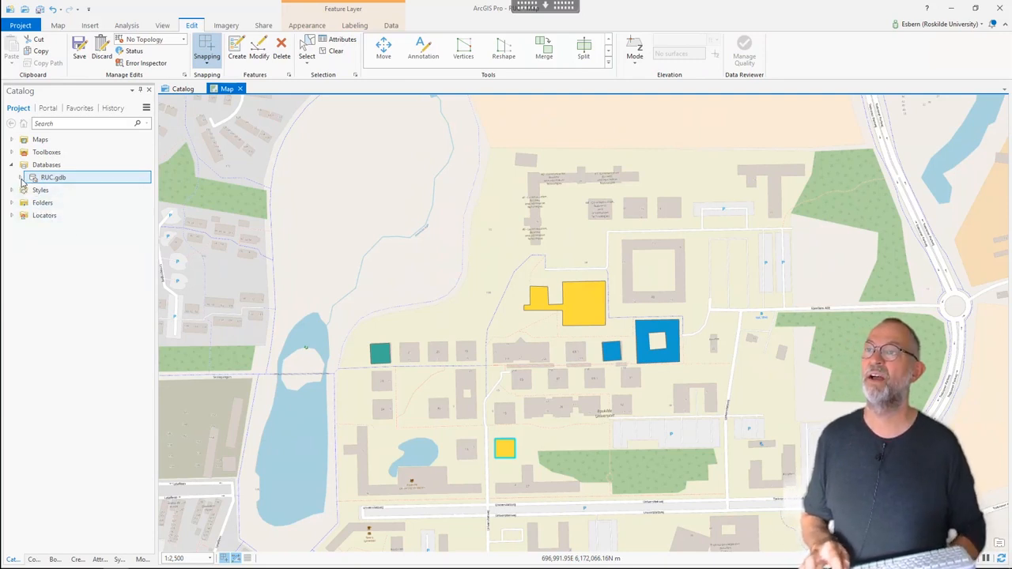
pyautogui.moveTo(14, 562)
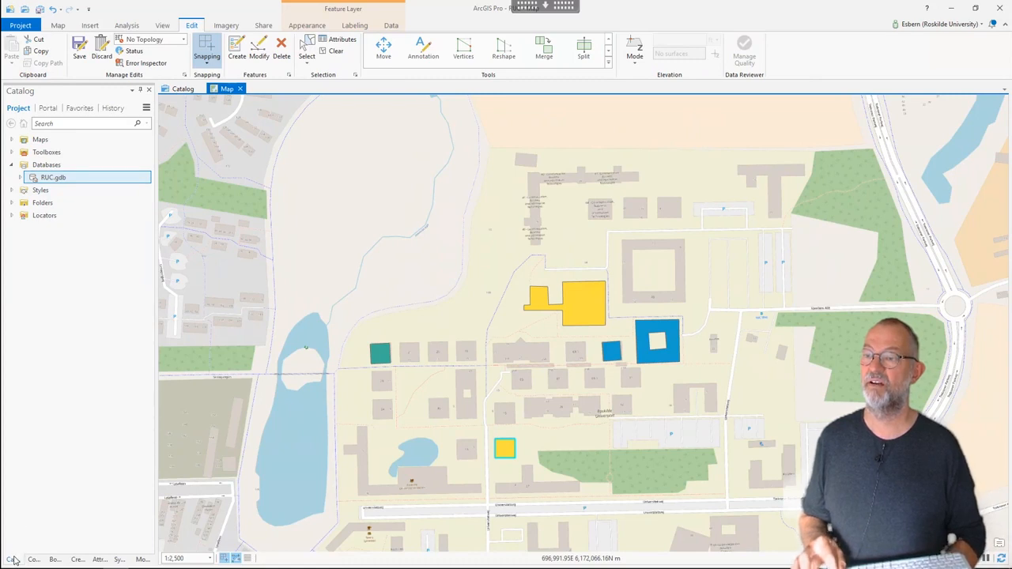
pyautogui.click(12, 560)
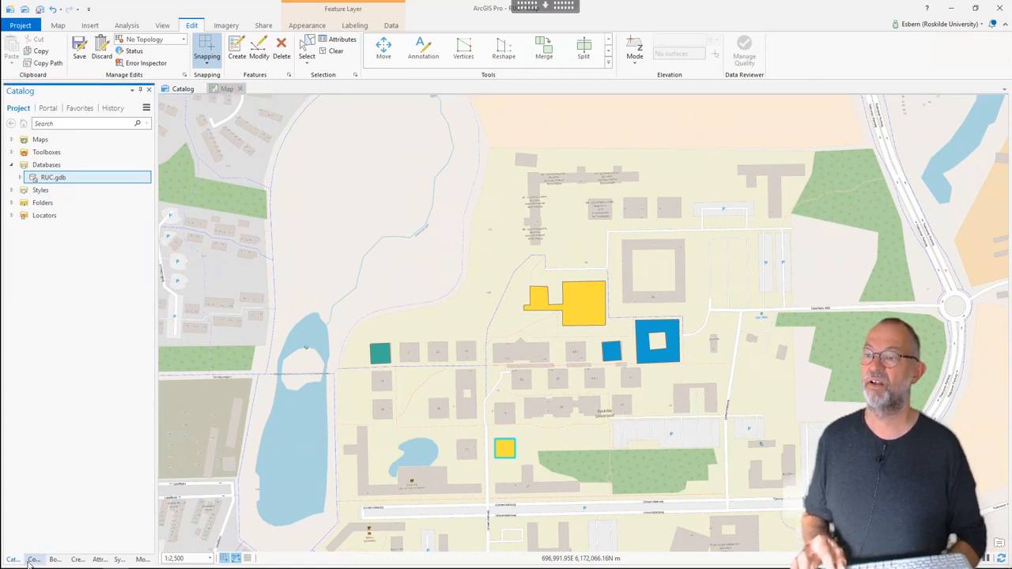
pyautogui.click(34, 559)
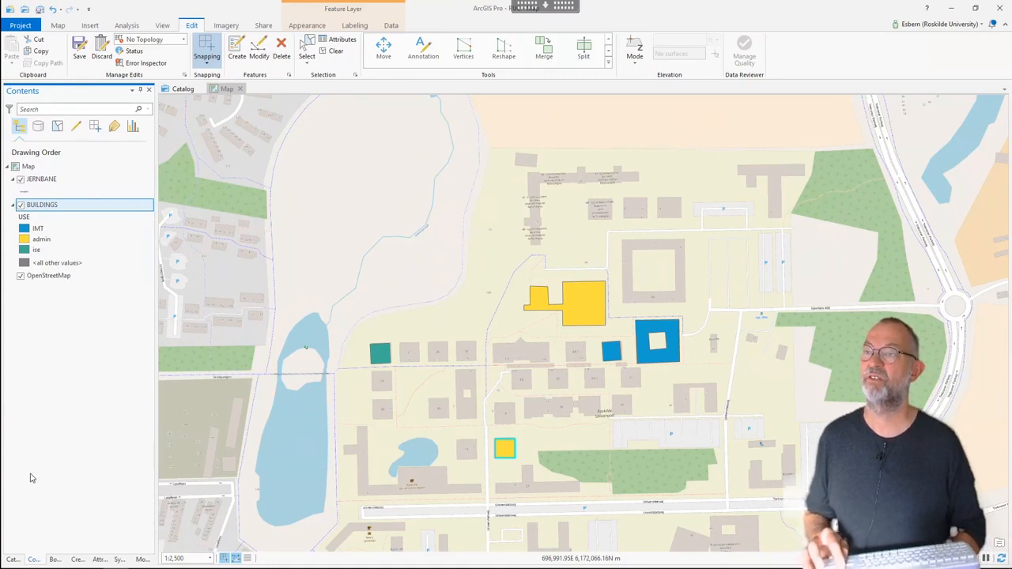
pyautogui.click(14, 560)
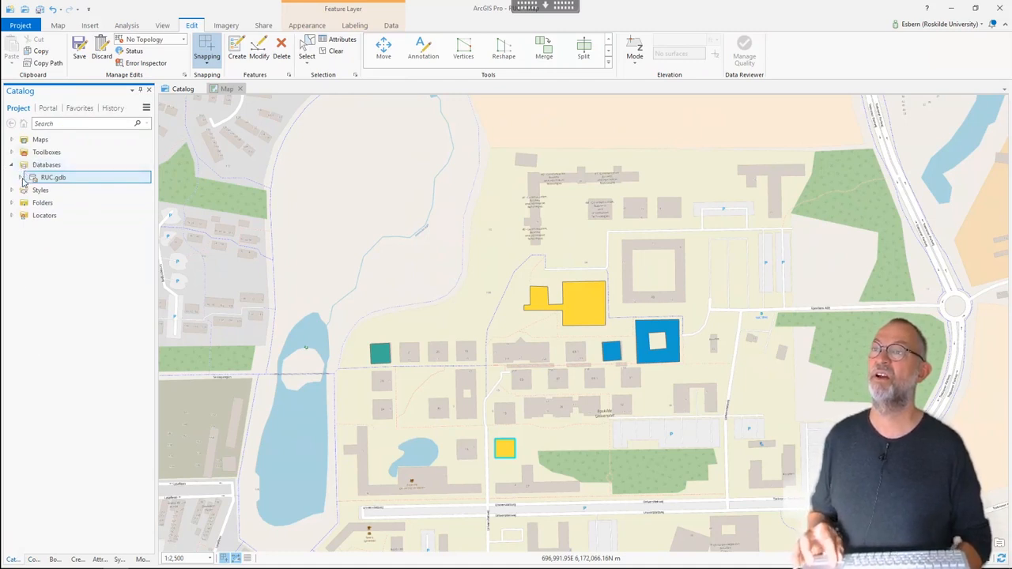
pyautogui.click(20, 178)
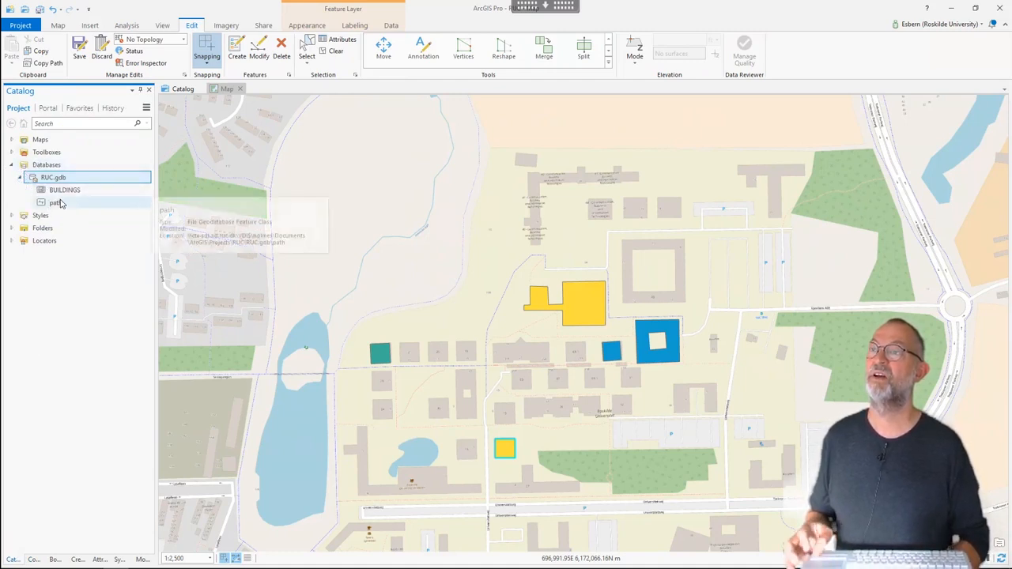
pyautogui.rightClick(57, 203)
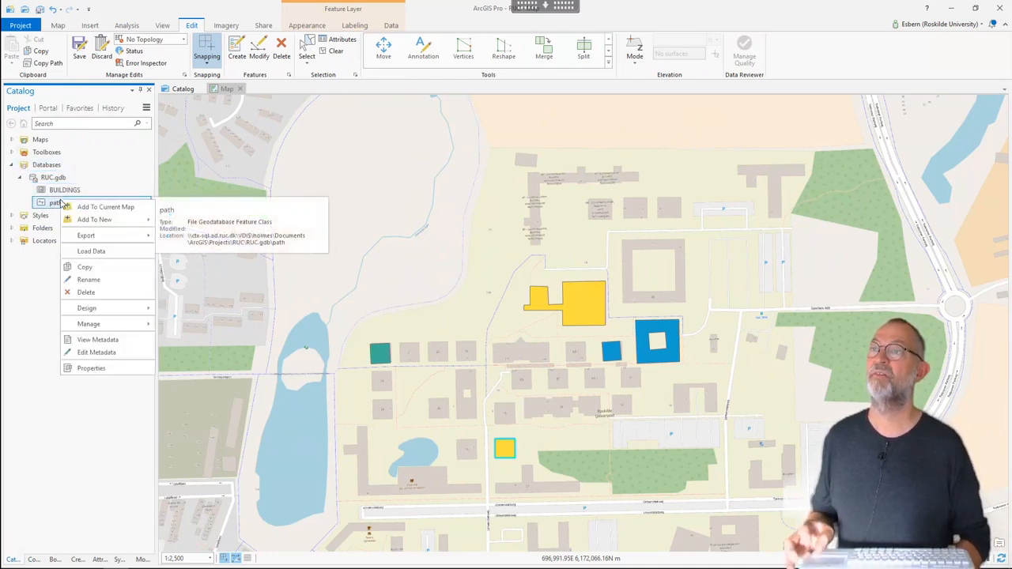
pyautogui.click(126, 208)
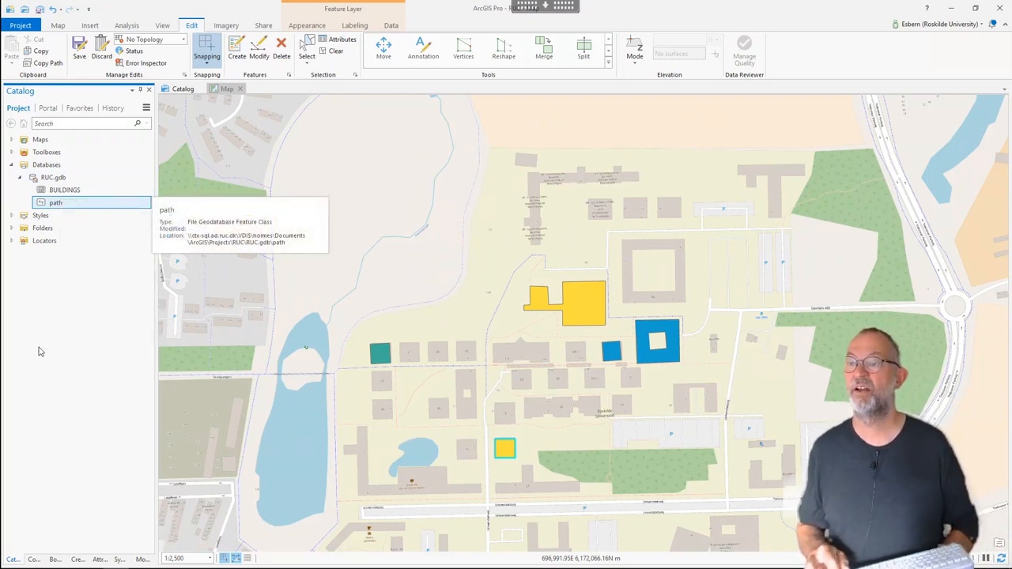
# Step: Change the path layer's line symbol to the thick orange Highway style from the ArcGIS 2D gallery
pyautogui.click(34, 559)
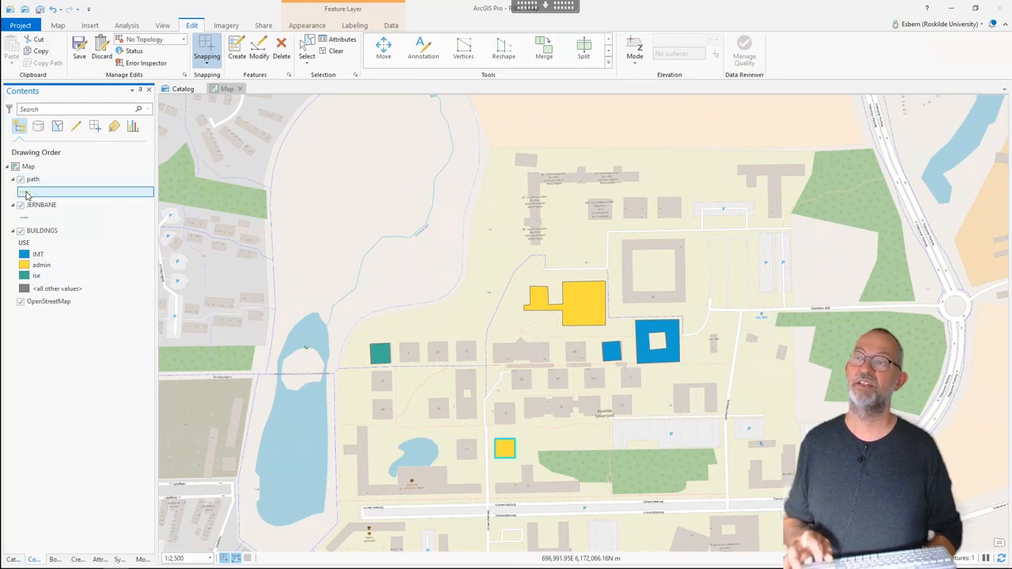
pyautogui.click(26, 195)
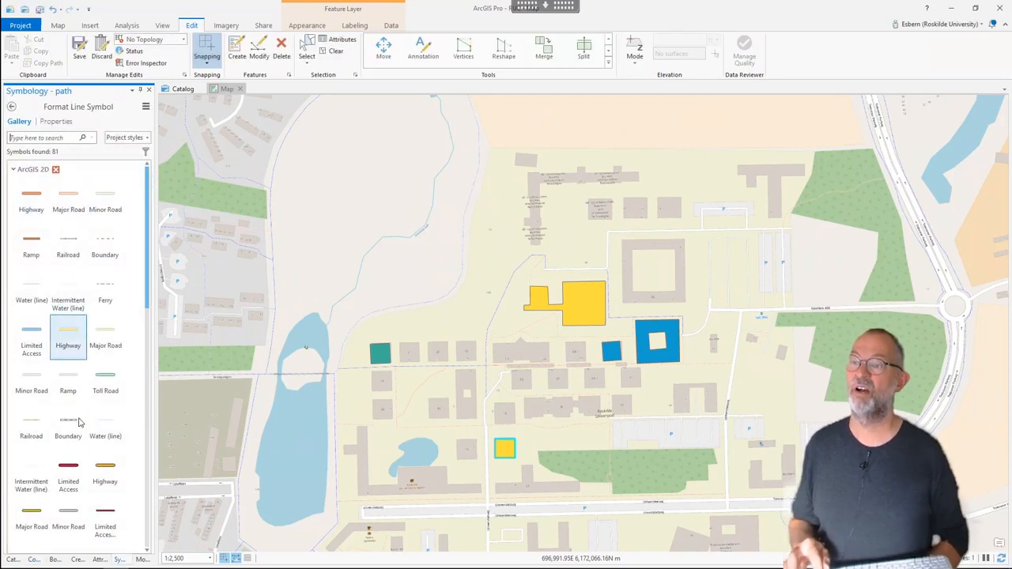
pyautogui.click(104, 470)
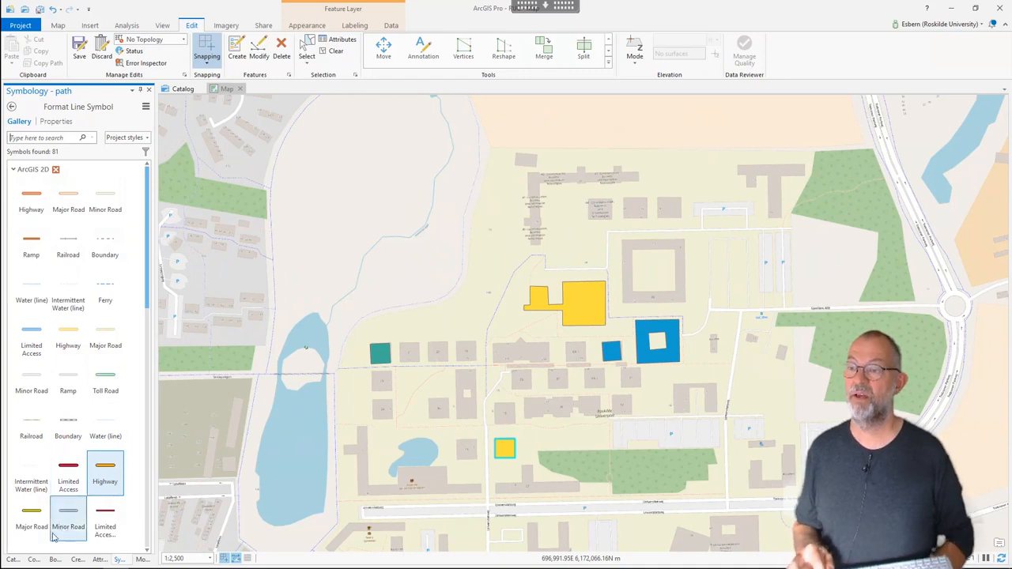
pyautogui.click(34, 560)
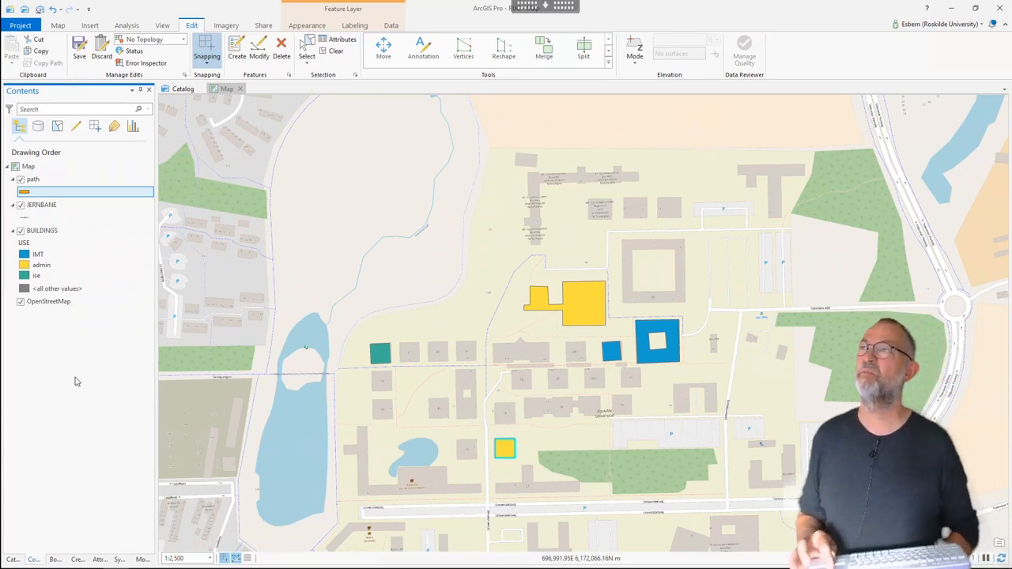
# Step: Activate the path template's Line tool for creating new features
pyautogui.click(206, 49)
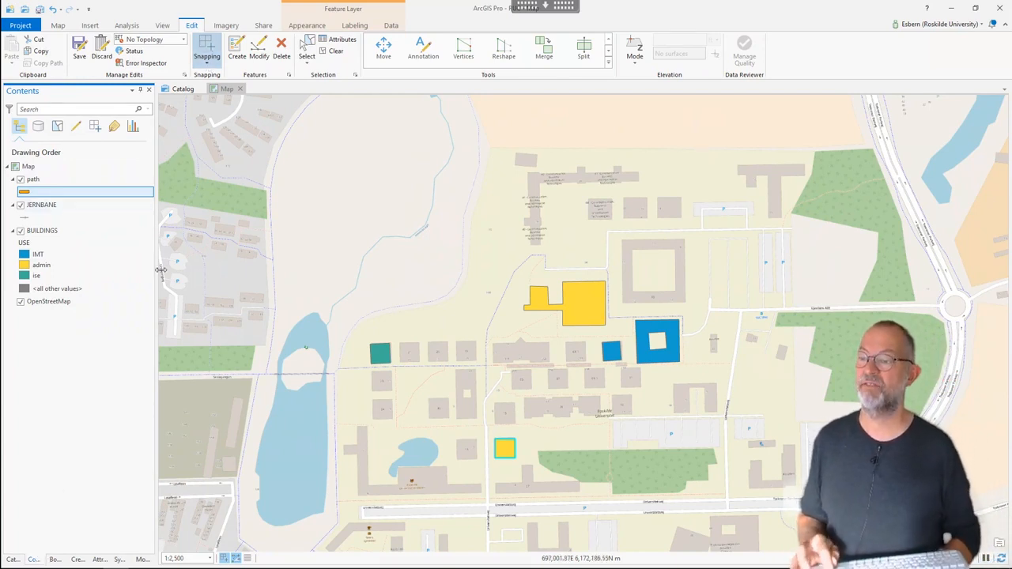
pyautogui.click(79, 559)
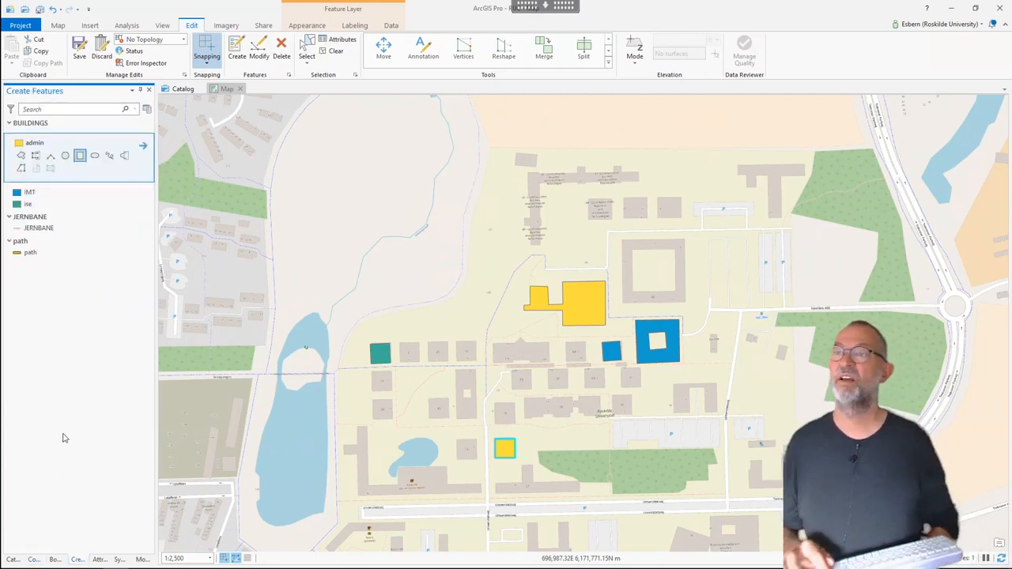
pyautogui.click(24, 253)
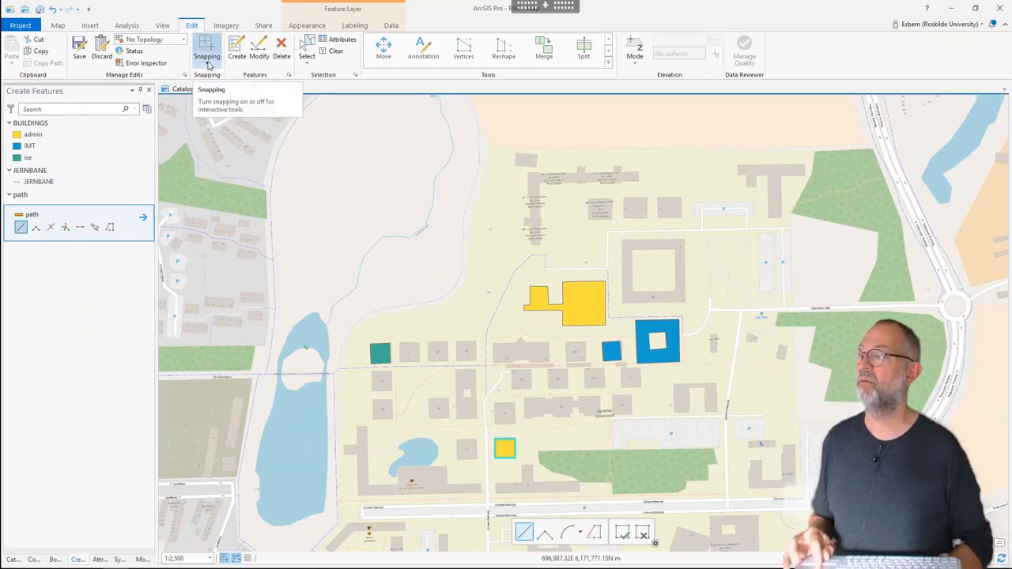
# Step: Turn snapping off for the editing tools
pyautogui.click(208, 66)
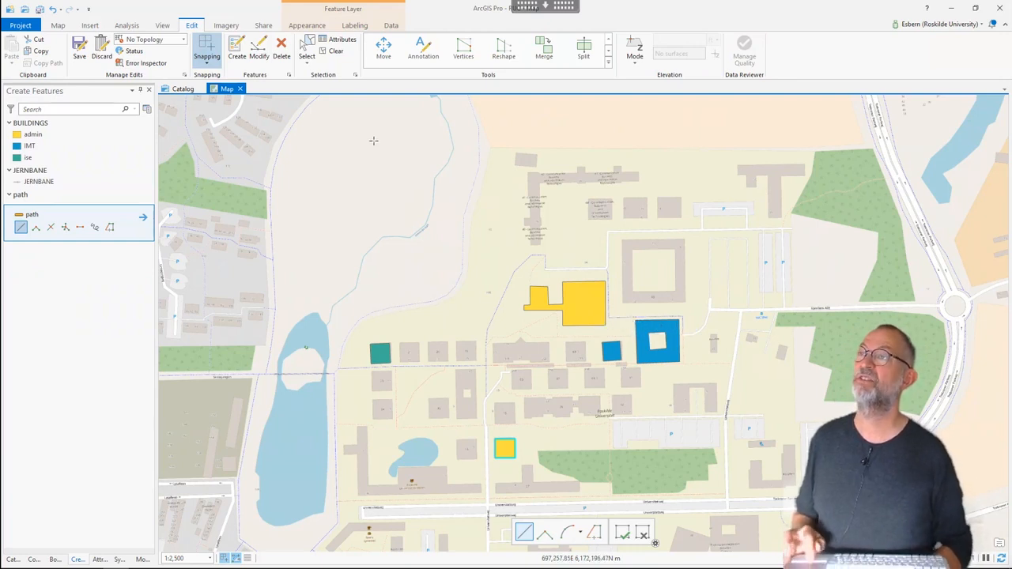
pyautogui.click(210, 67)
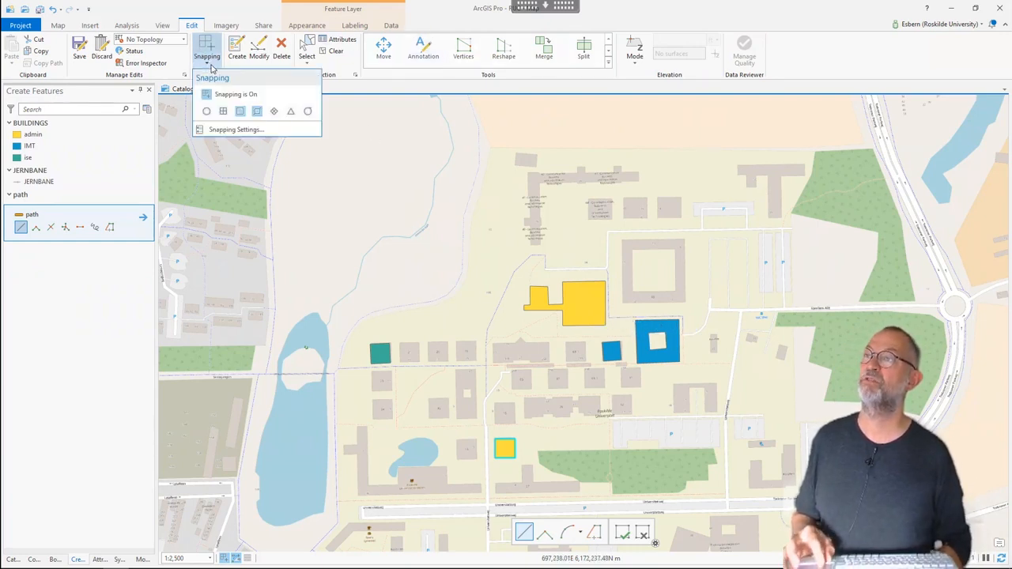
pyautogui.click(207, 96)
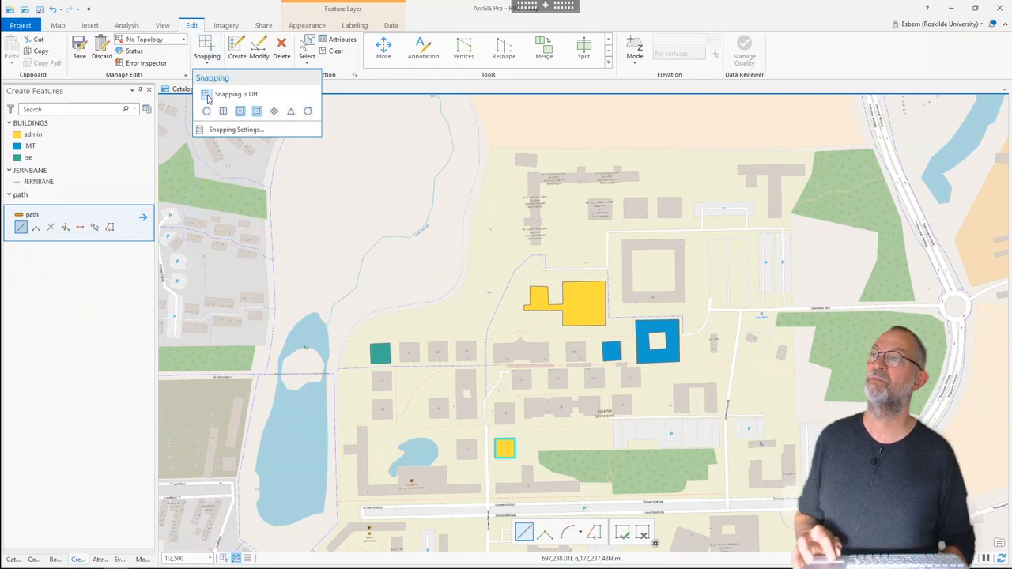
pyautogui.click(329, 207)
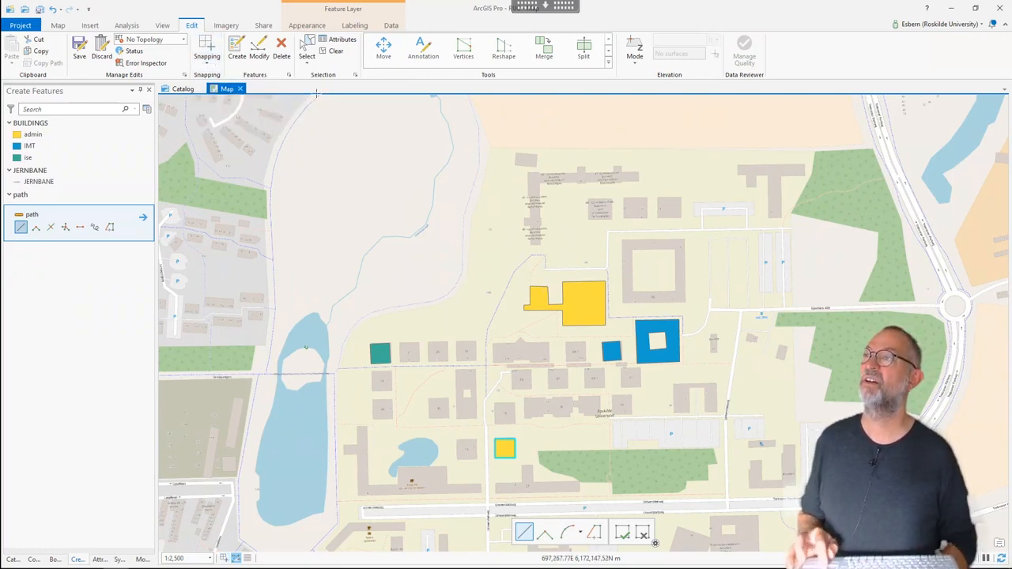
# Step: Switch edge snapping off and back on in the snapping options
pyautogui.click(208, 57)
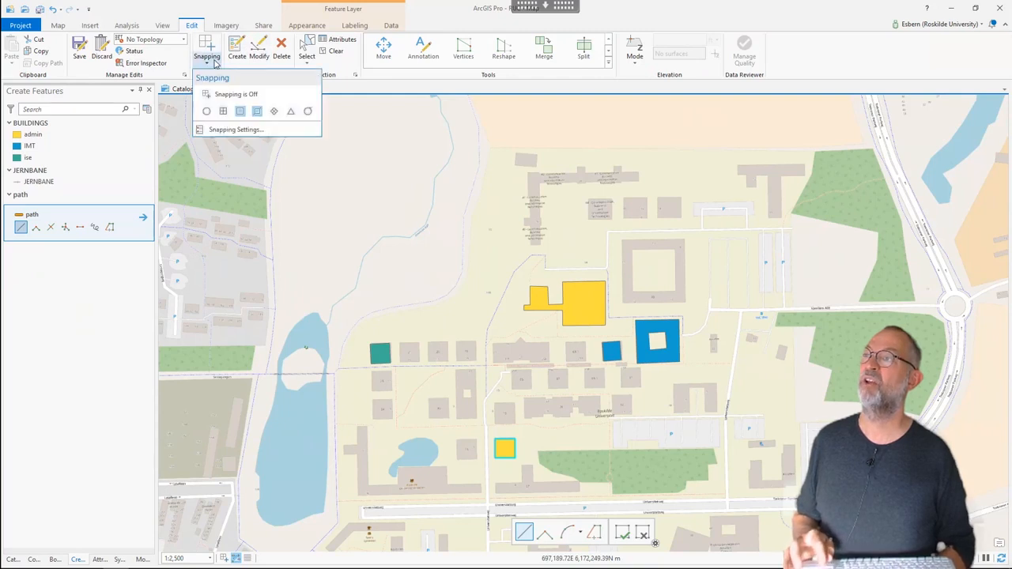
pyautogui.click(259, 116)
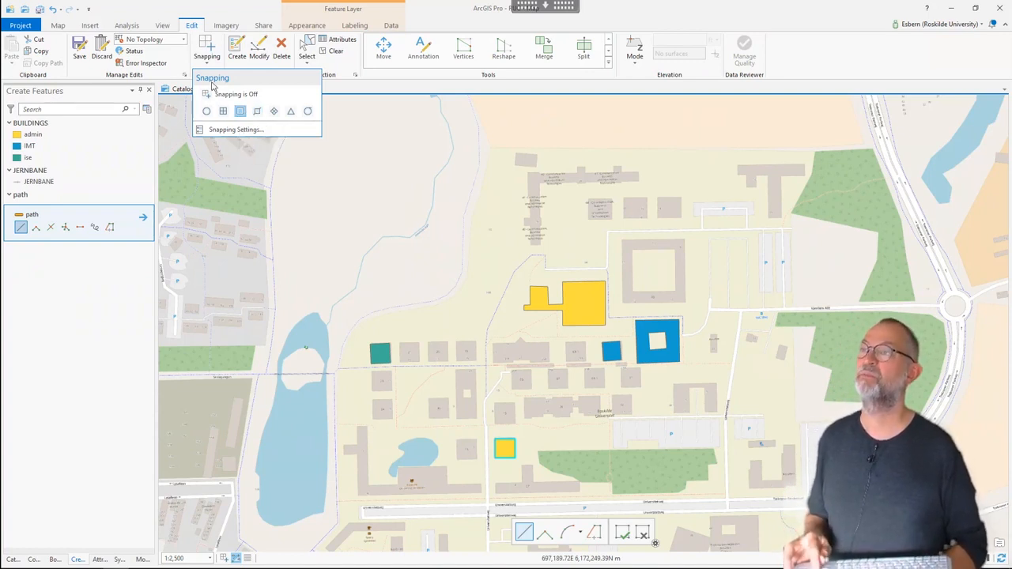
pyautogui.click(307, 270)
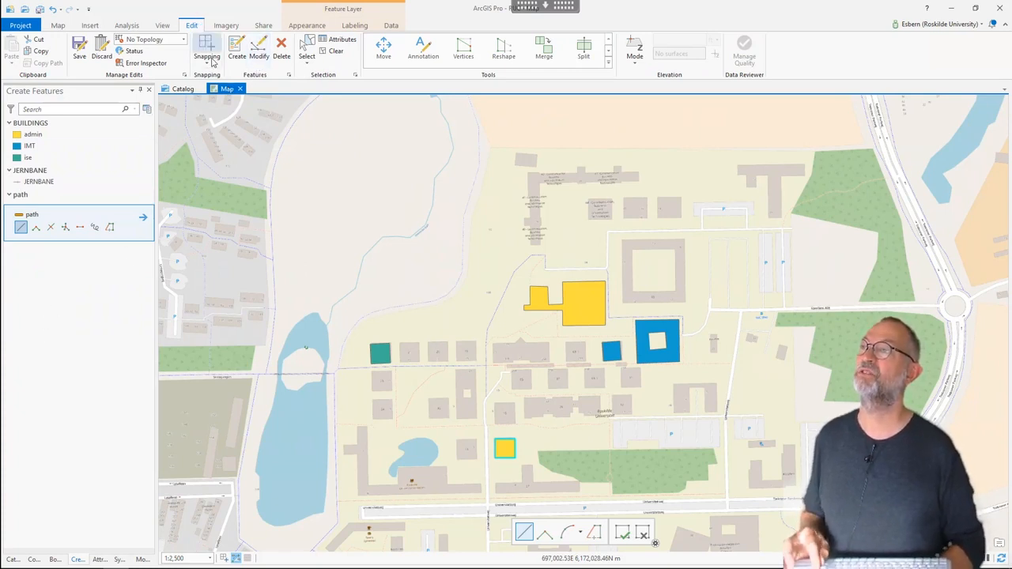
pyautogui.click(212, 62)
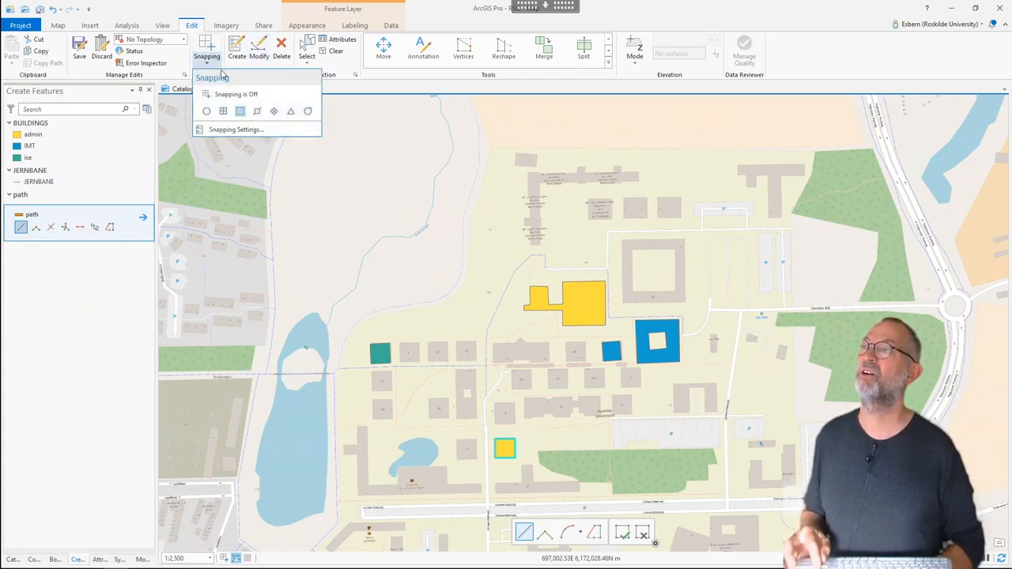
pyautogui.click(260, 112)
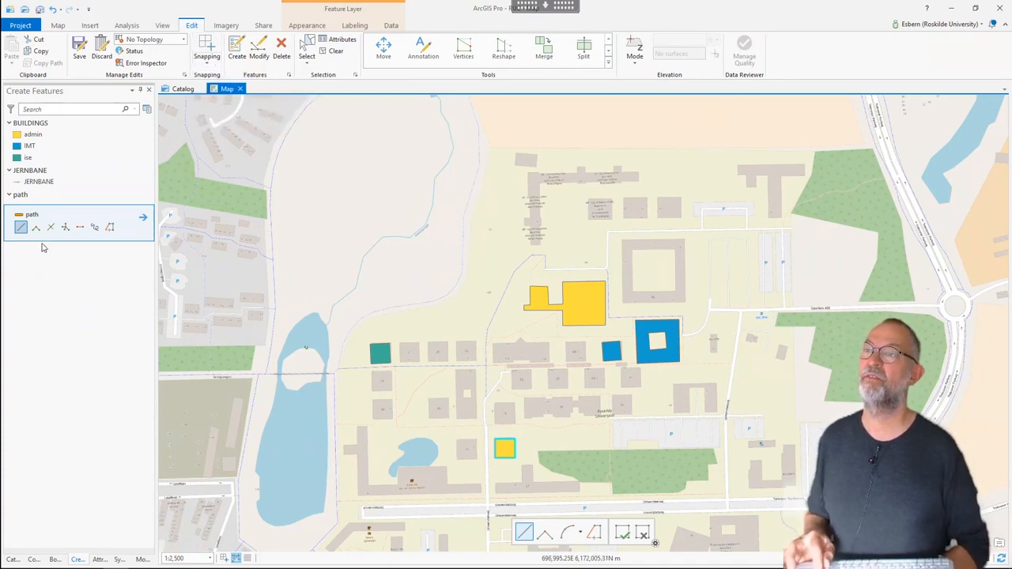
# Step: Keep the path Line tool active and turn snapping back on
pyautogui.click(22, 228)
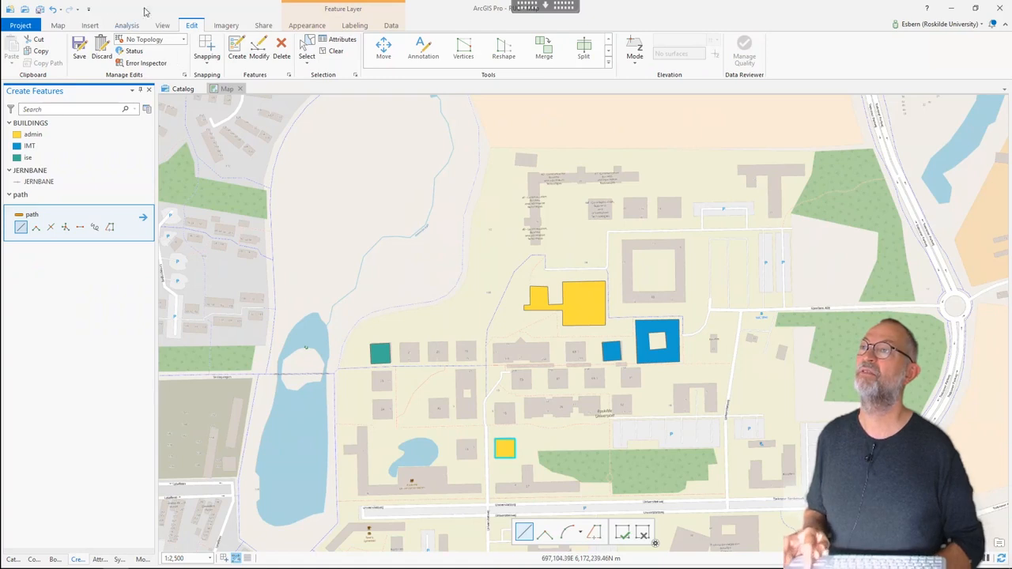
pyautogui.click(208, 62)
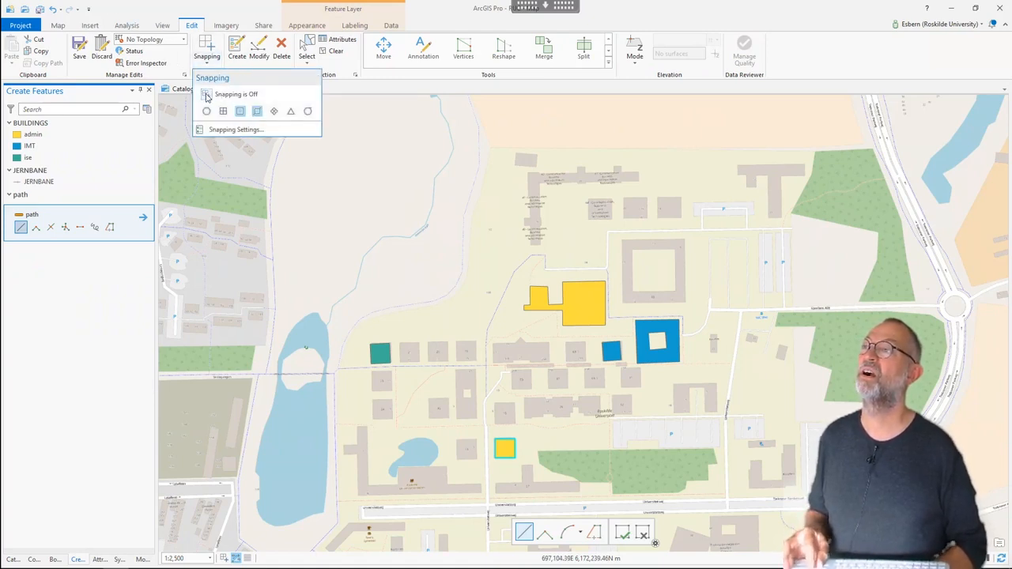
pyautogui.click(207, 95)
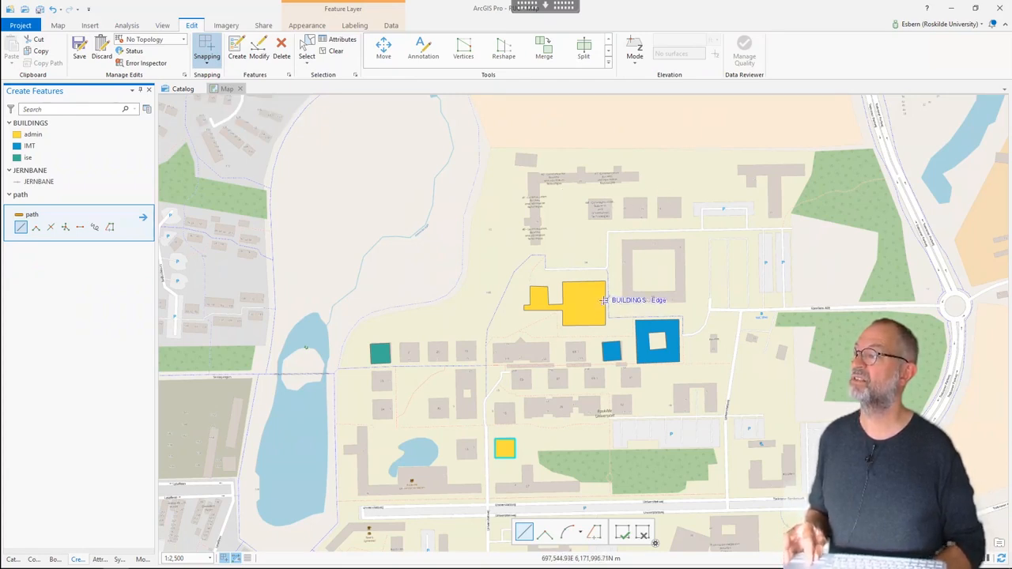
# Step: Draw a stepped path line from the east edge of the large admin building to the west edge of the large IMT building and finish it
pyautogui.click(604, 300)
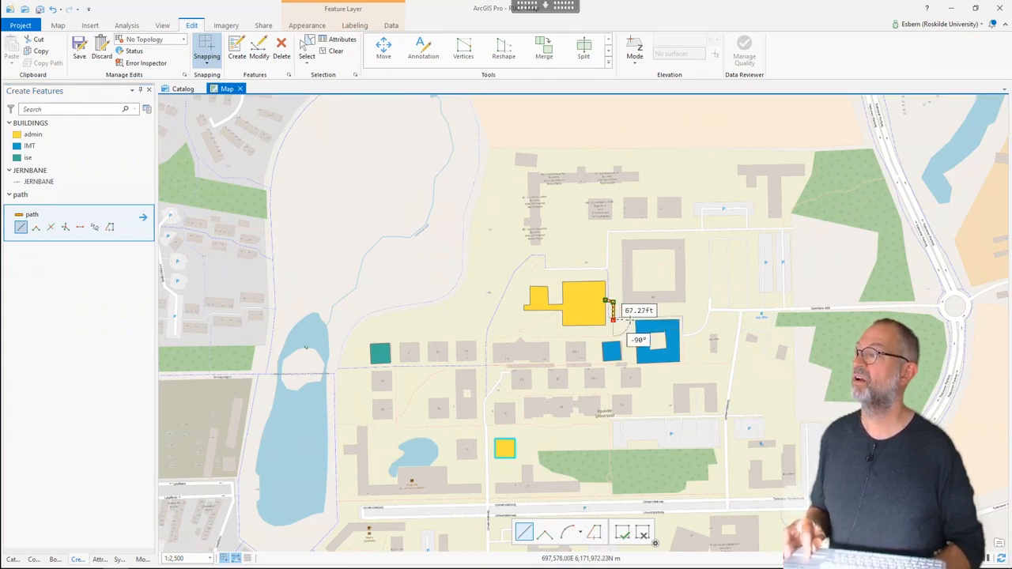
pyautogui.click(628, 320)
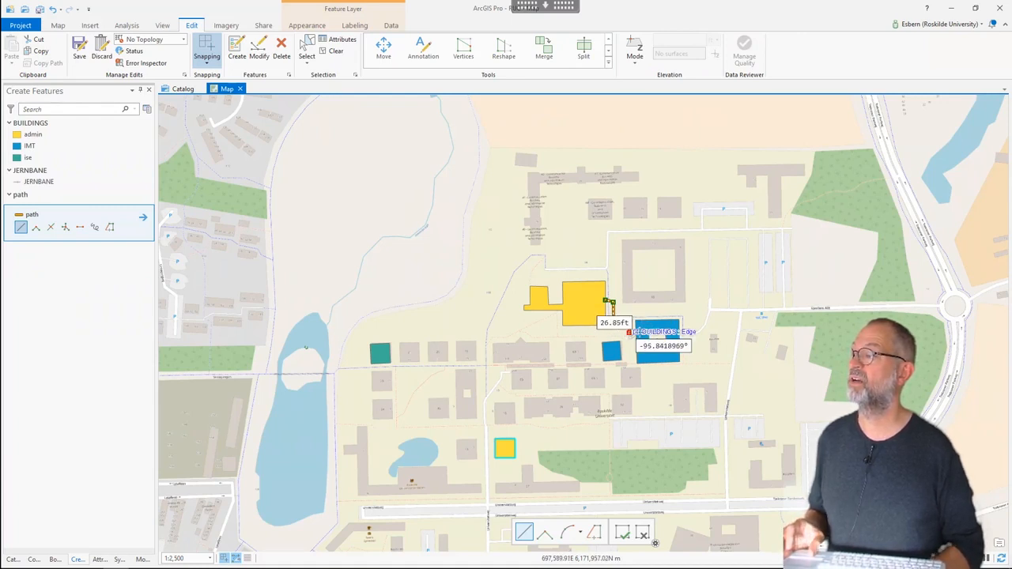
pyautogui.click(629, 331)
pyautogui.rightClick(639, 331)
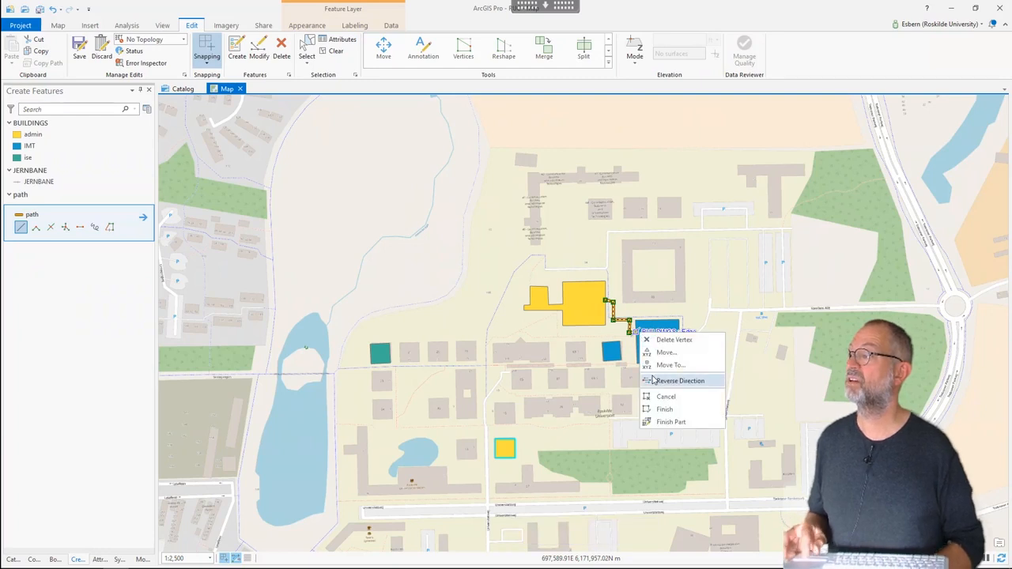
pyautogui.click(664, 409)
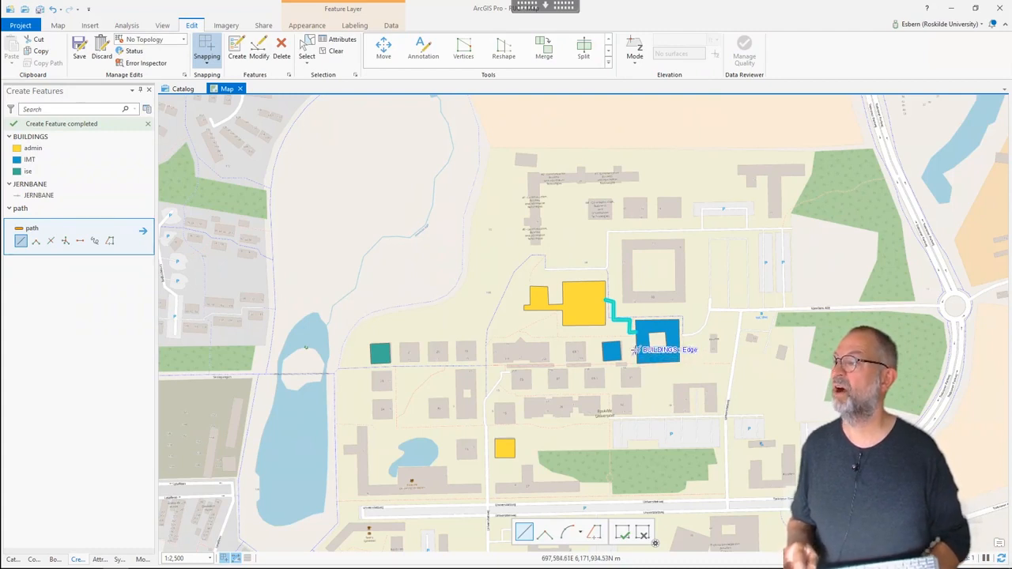
# Step: Draw a path line from the west edge of the large IMT building, short west and south, then west to the campus road junction, and finish it
pyautogui.click(636, 350)
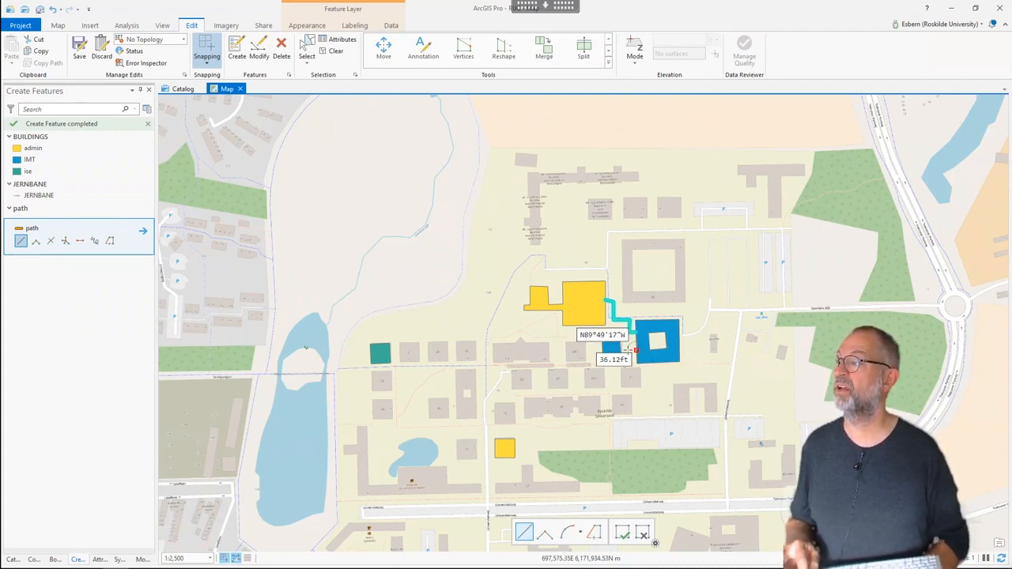
pyautogui.click(629, 350)
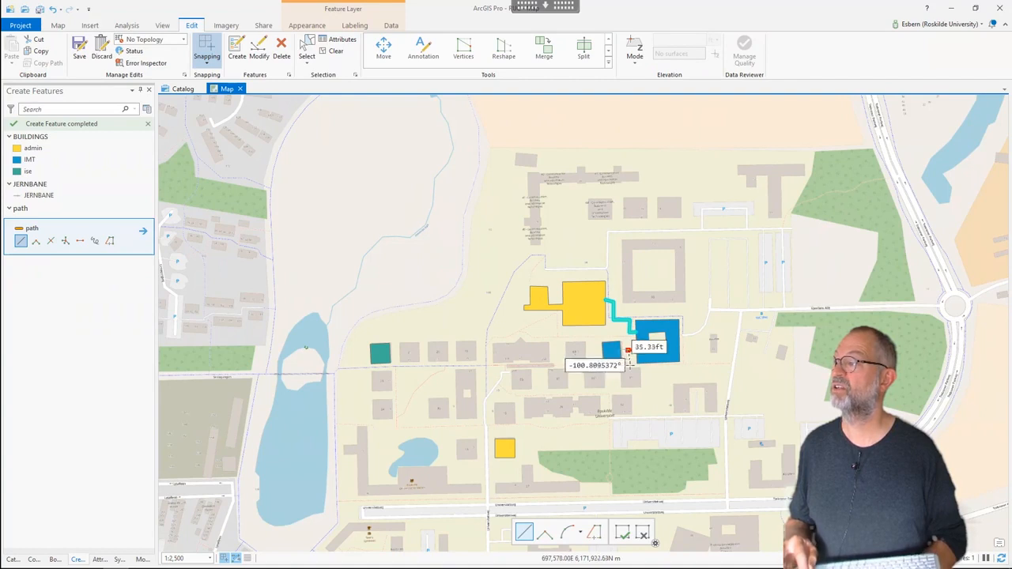
pyautogui.click(630, 365)
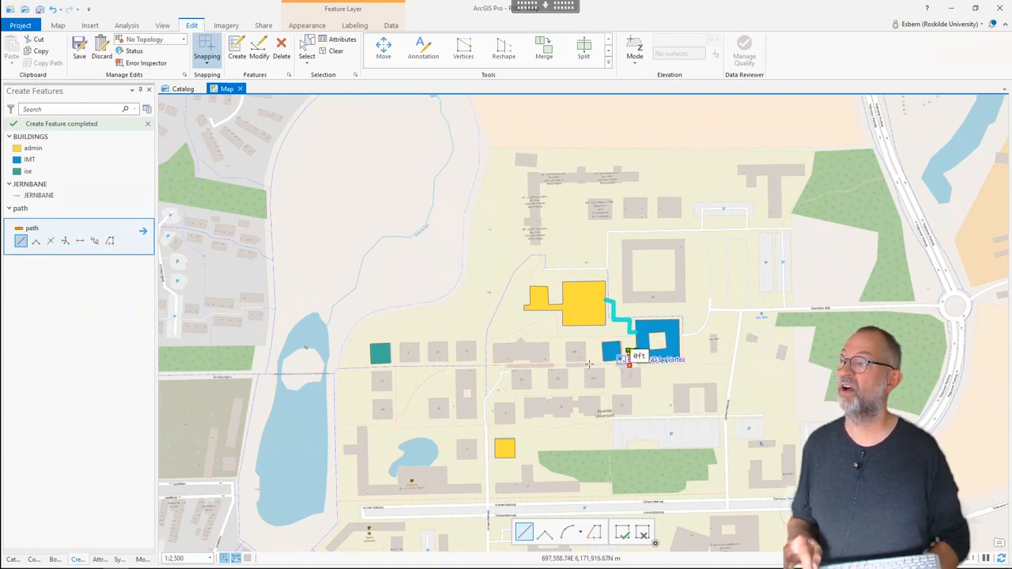
pyautogui.click(488, 365)
pyautogui.rightClick(488, 367)
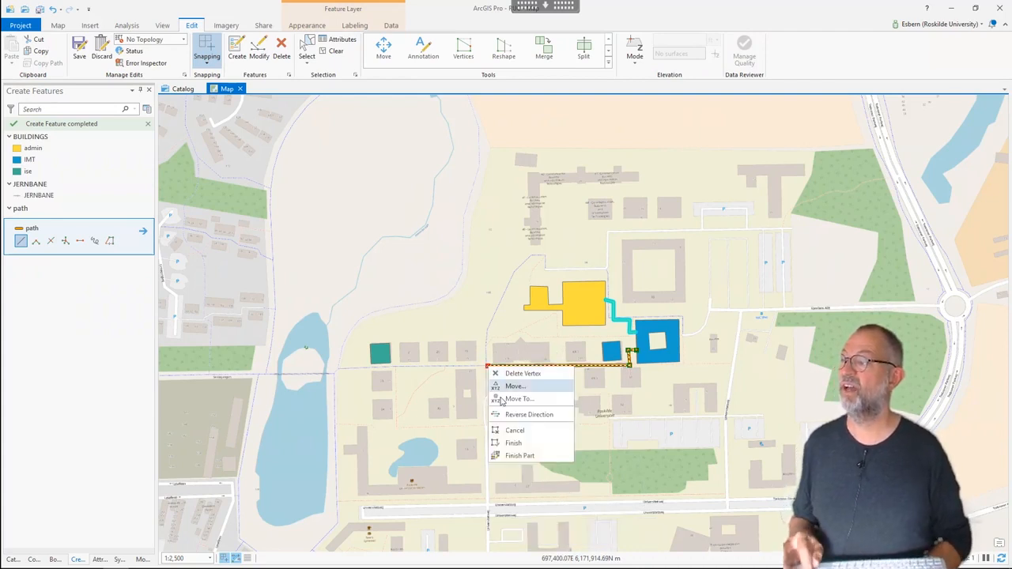
pyautogui.click(512, 444)
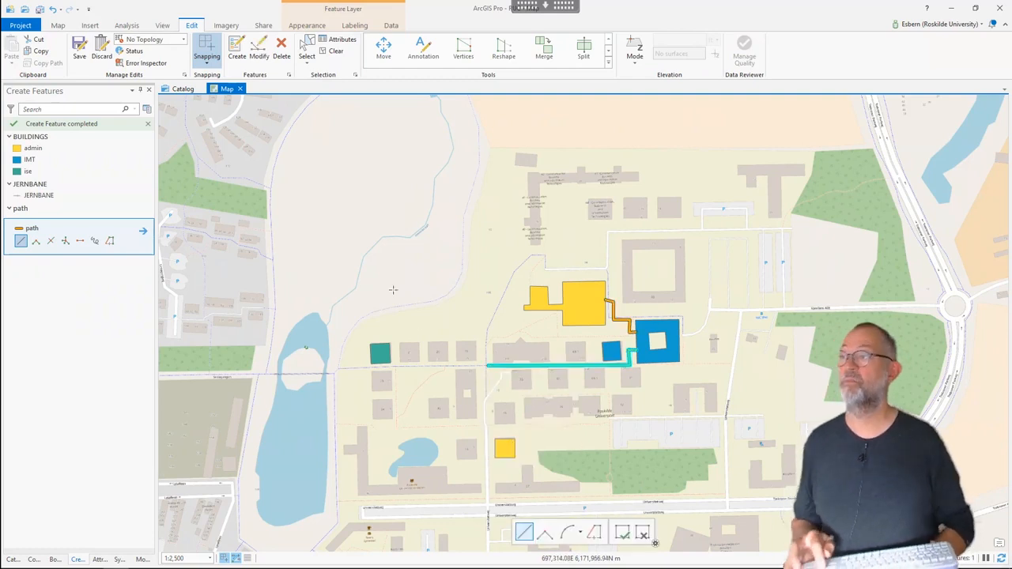
# Step: Turn off edge snapping in the snapping options, leaving vertex snapping on
pyautogui.click(206, 62)
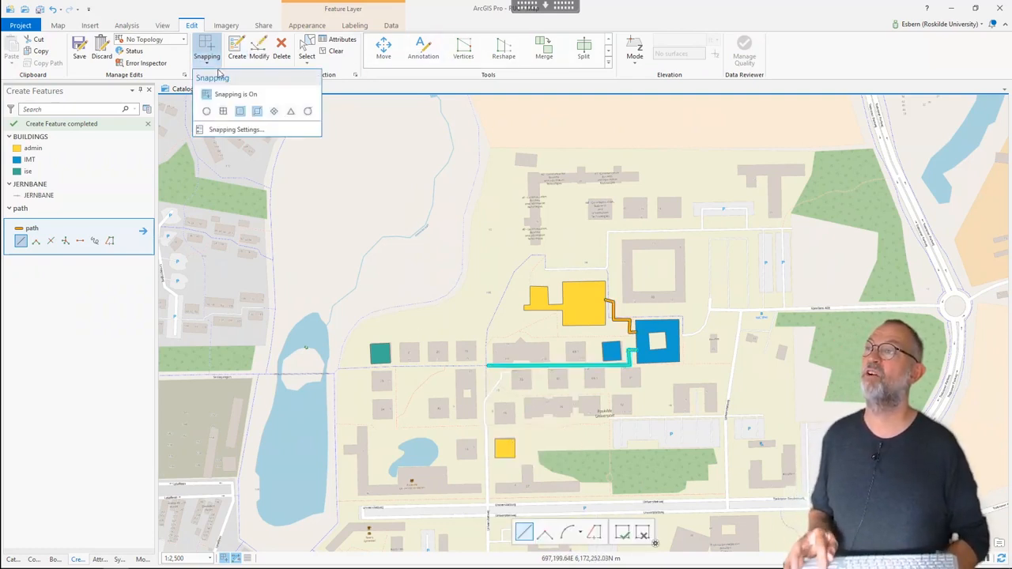
pyautogui.click(258, 115)
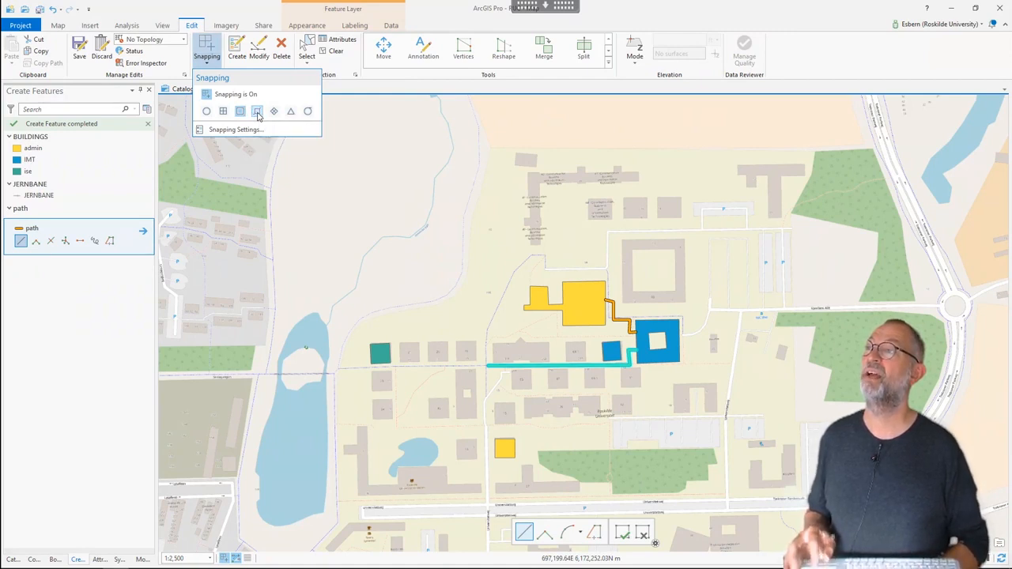
pyautogui.click(345, 220)
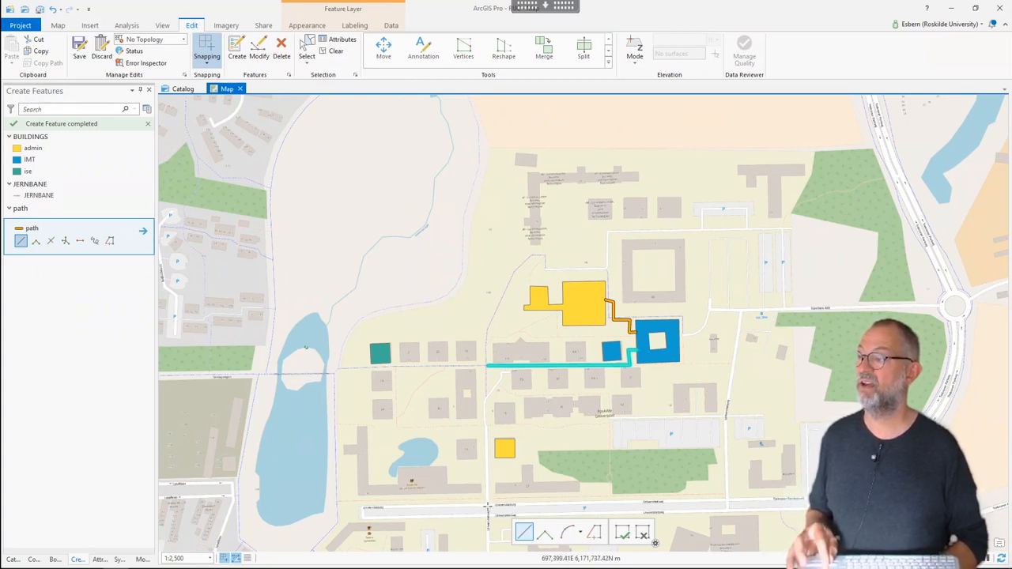
# Step: Draw a path line from the southern road north through the existing path's end vertex, curving northeast to just north of the admin buildings, and finish it
pyautogui.click(487, 504)
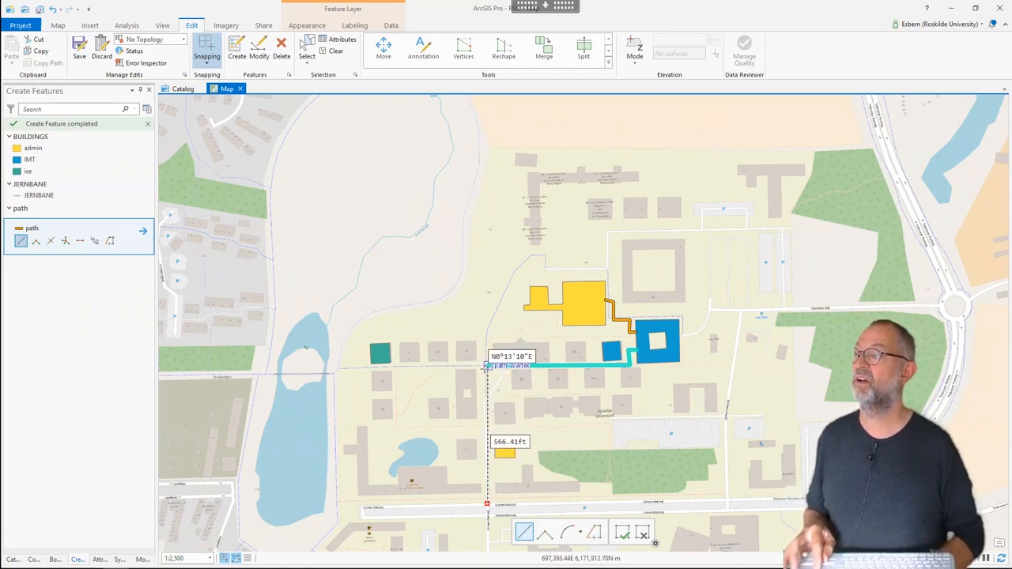
pyautogui.click(486, 366)
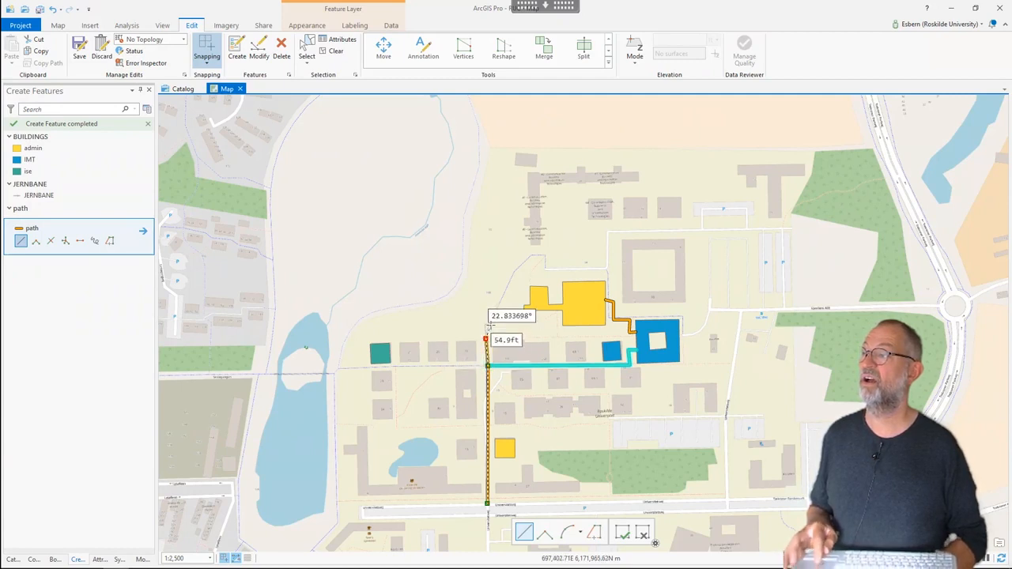
pyautogui.click(490, 322)
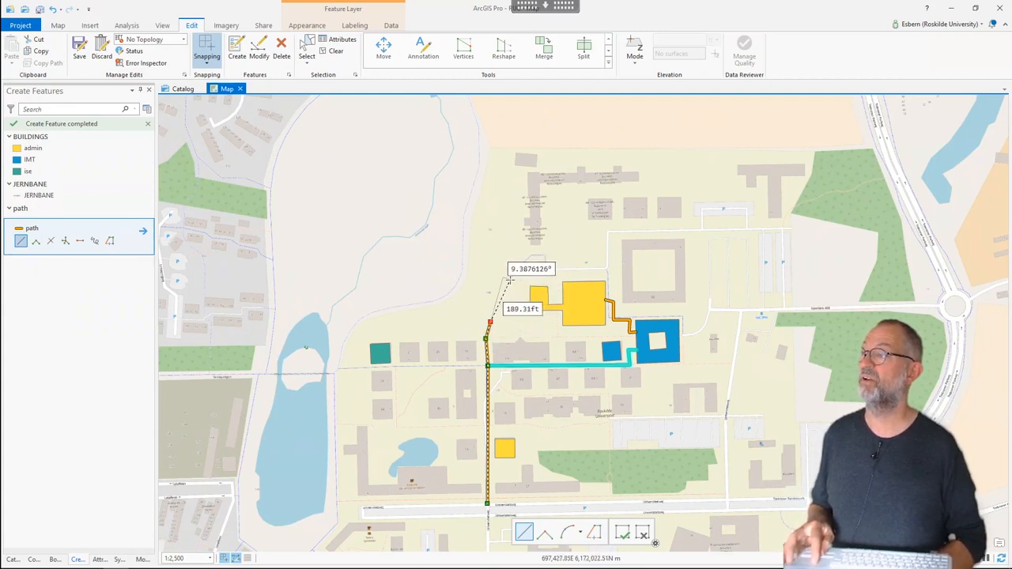
pyautogui.click(509, 281)
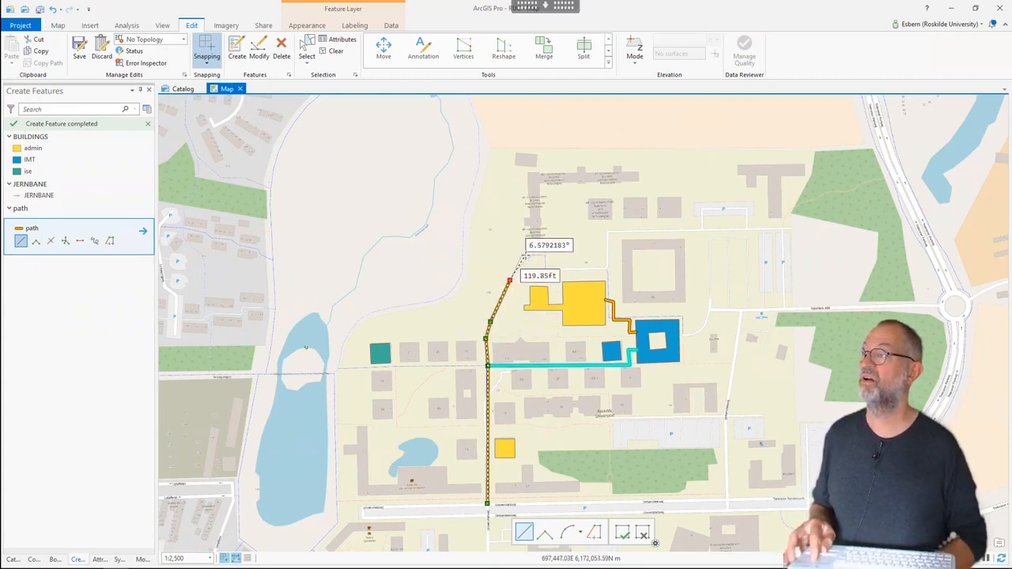
pyautogui.click(528, 257)
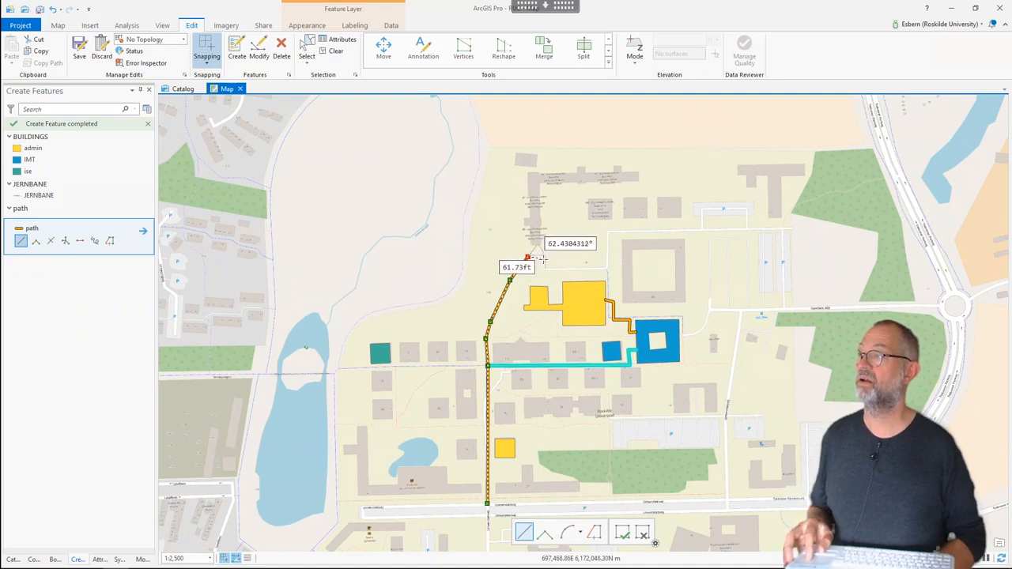
pyautogui.click(543, 259)
pyautogui.rightClick(543, 259)
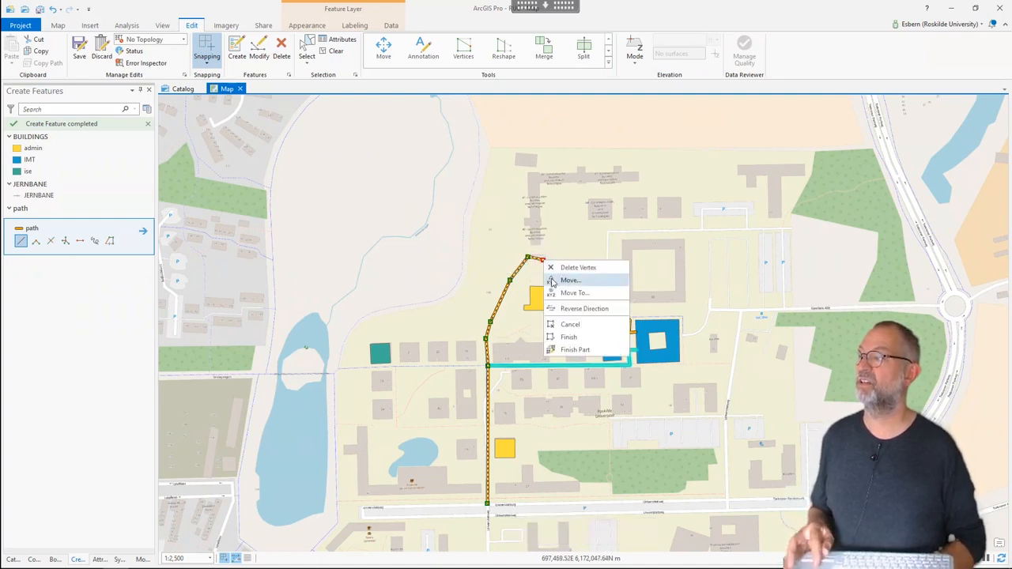
pyautogui.click(567, 337)
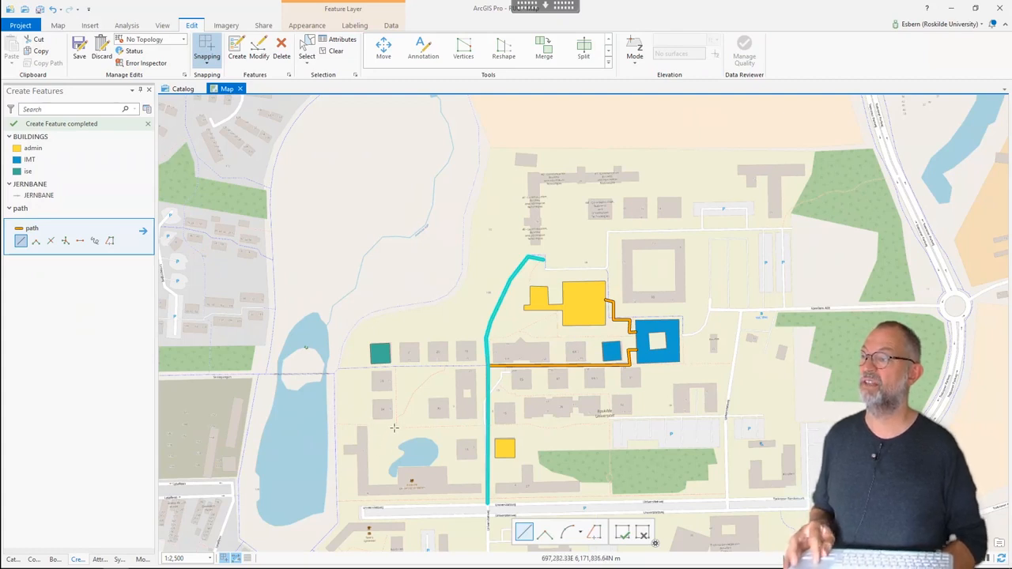
# Step: Draw an L-shaped path line from north of the small pond up to the east-west road and east to the shared junction vertex, and finish it
pyautogui.click(394, 427)
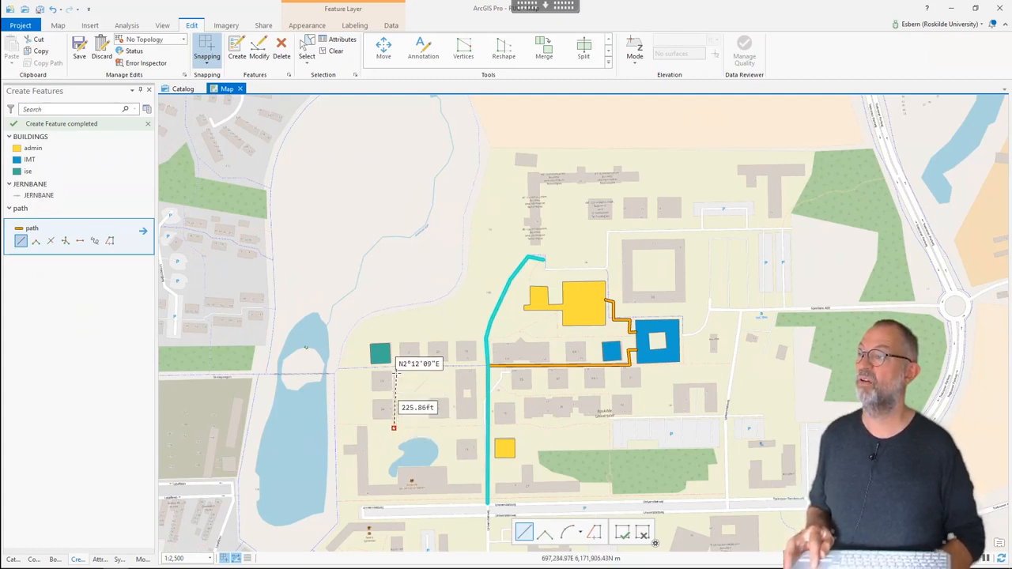
pyautogui.click(394, 374)
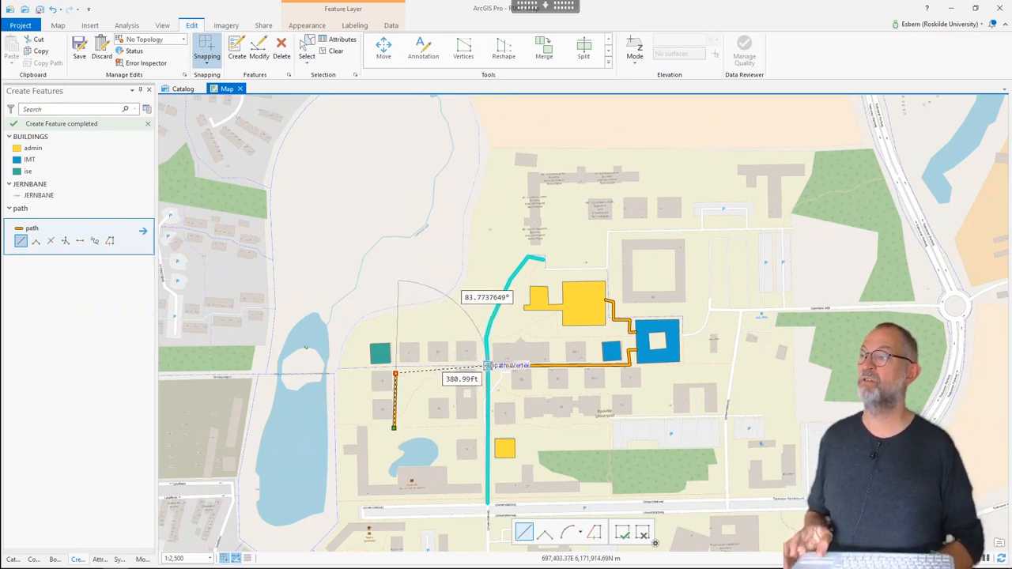
pyautogui.click(488, 367)
pyautogui.rightClick(488, 366)
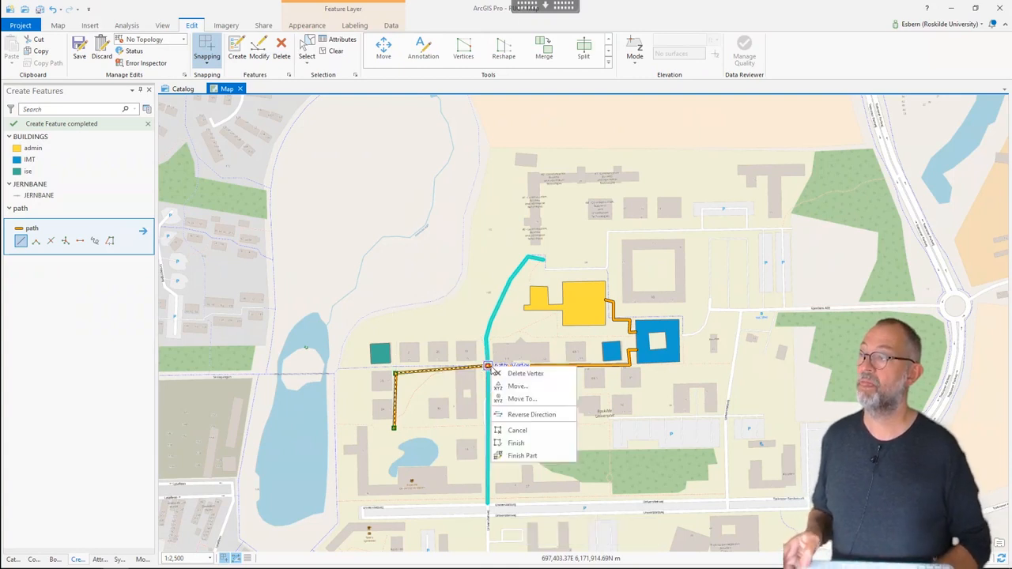
pyautogui.click(516, 445)
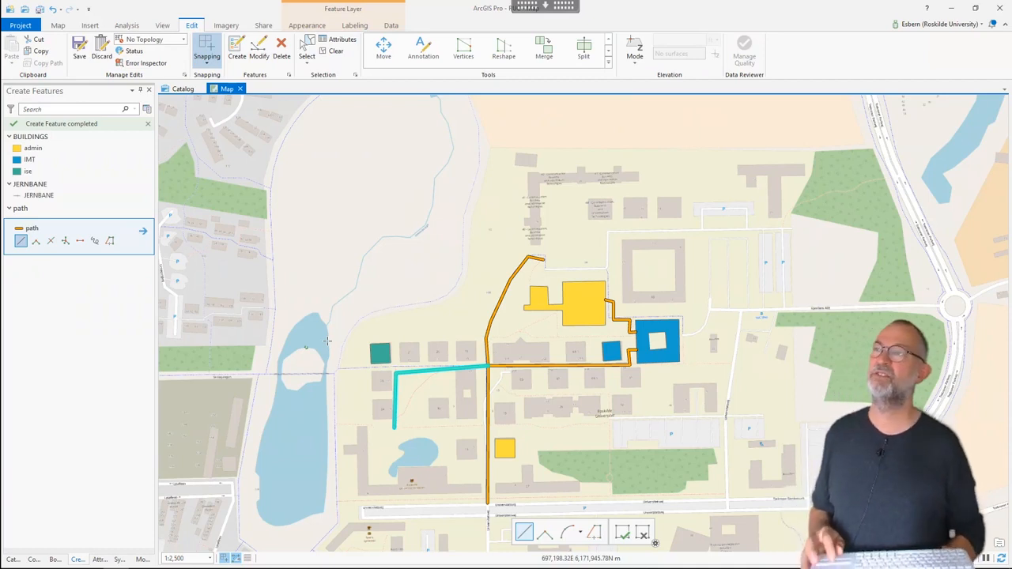
pyautogui.click(43, 139)
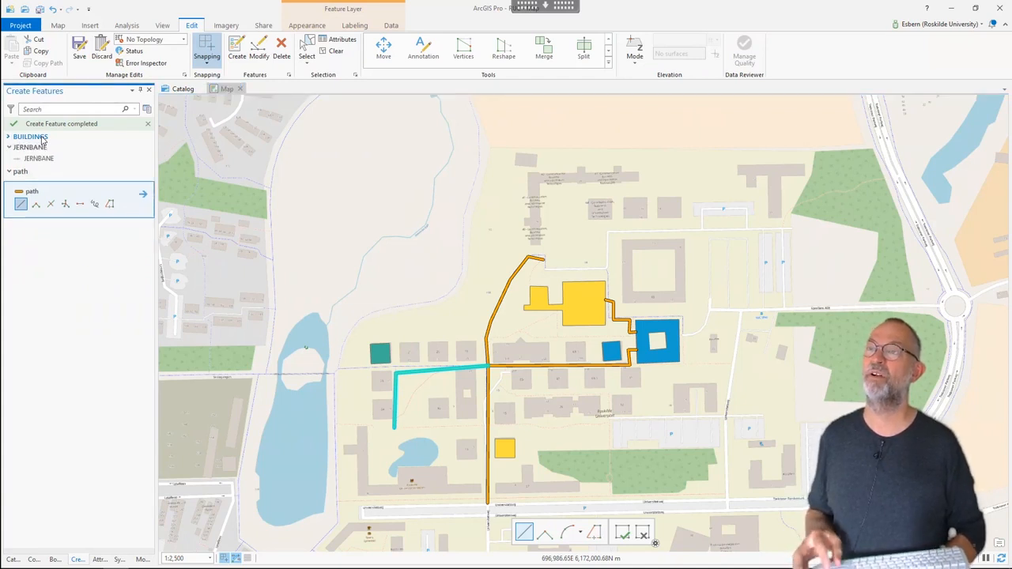
pyautogui.click(43, 139)
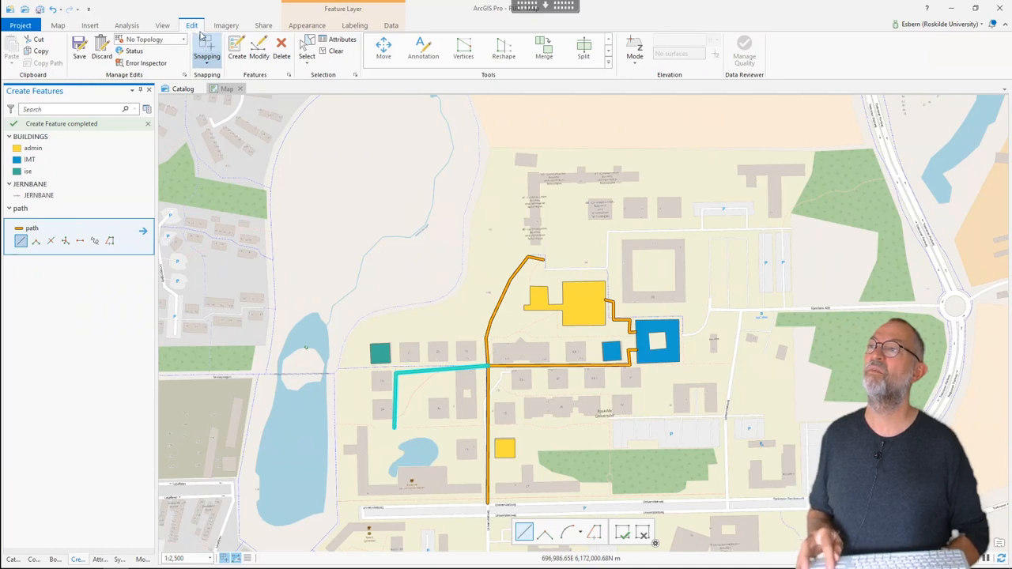
pyautogui.click(206, 48)
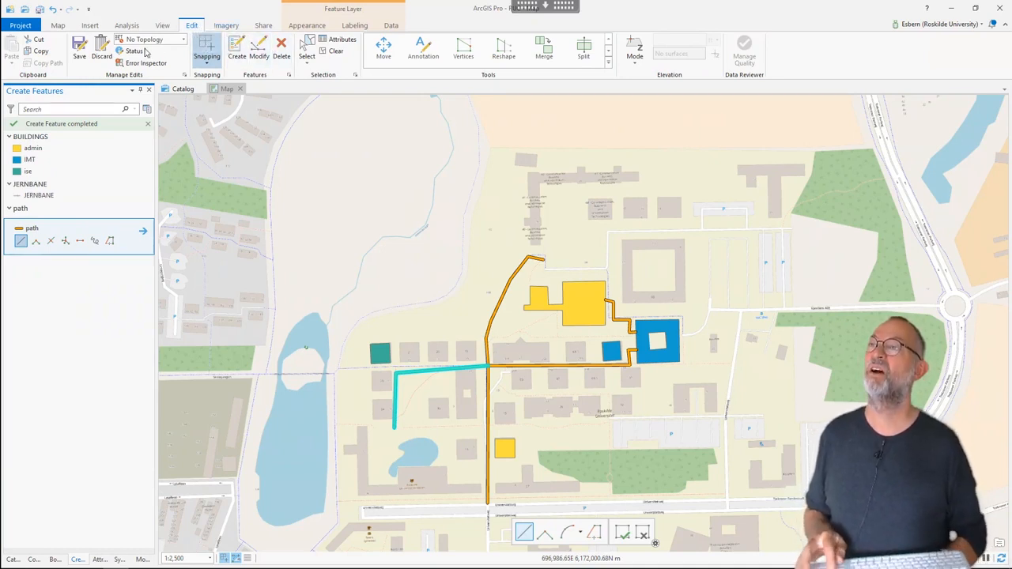
# Step: Save all edits and clear the feature selection
pyautogui.click(80, 49)
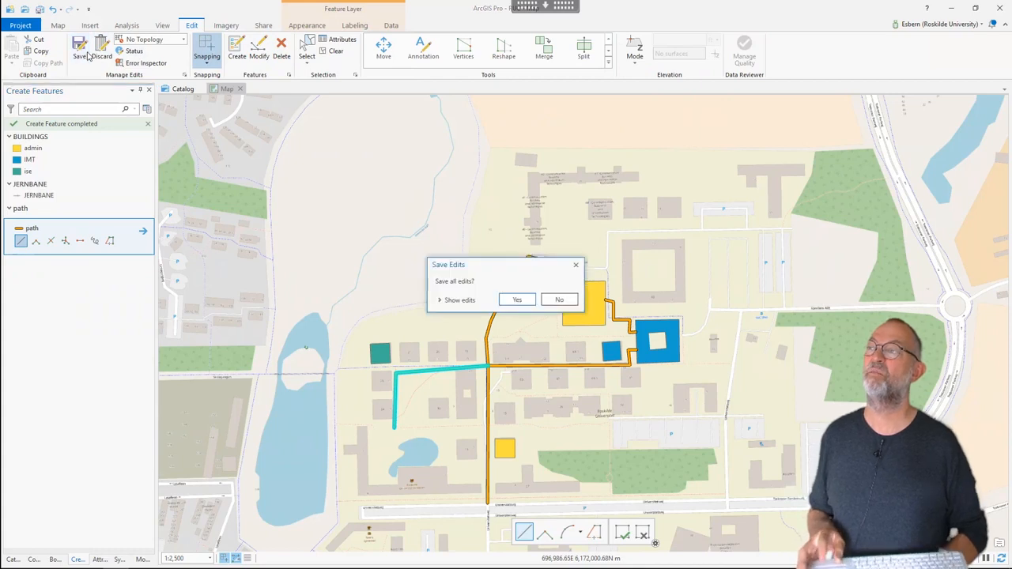
pyautogui.click(518, 303)
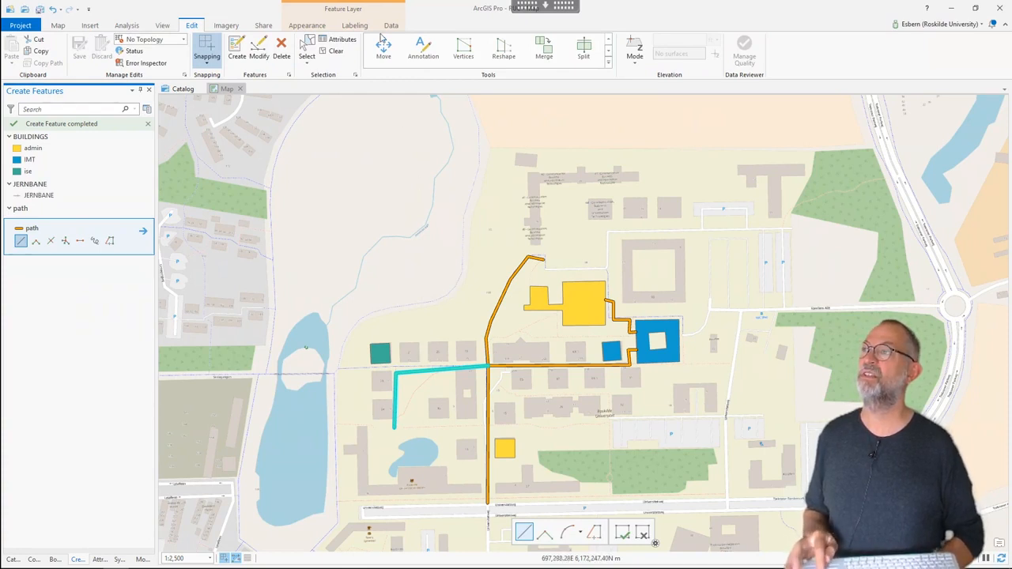
pyautogui.click(340, 54)
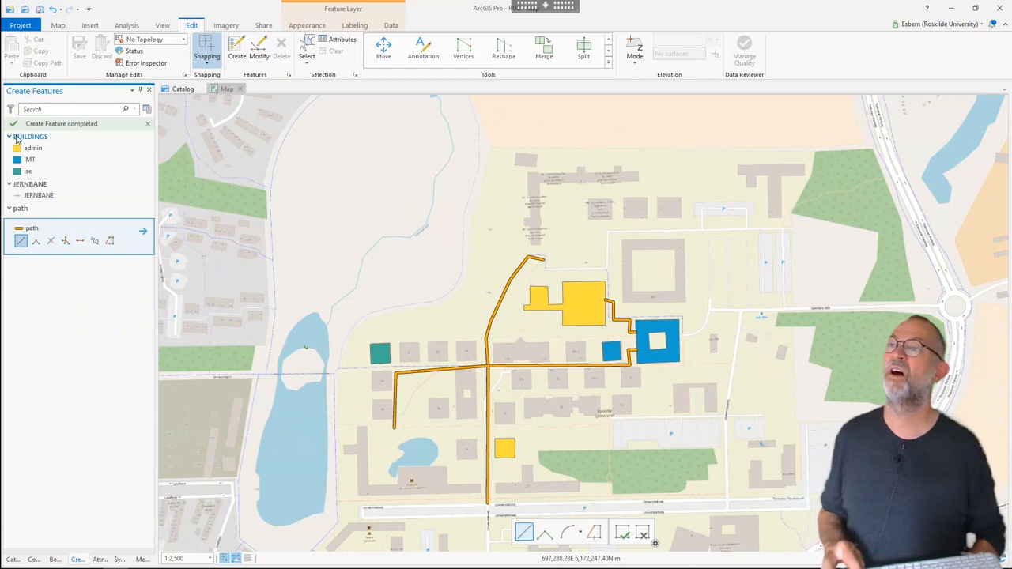
pyautogui.click(14, 137)
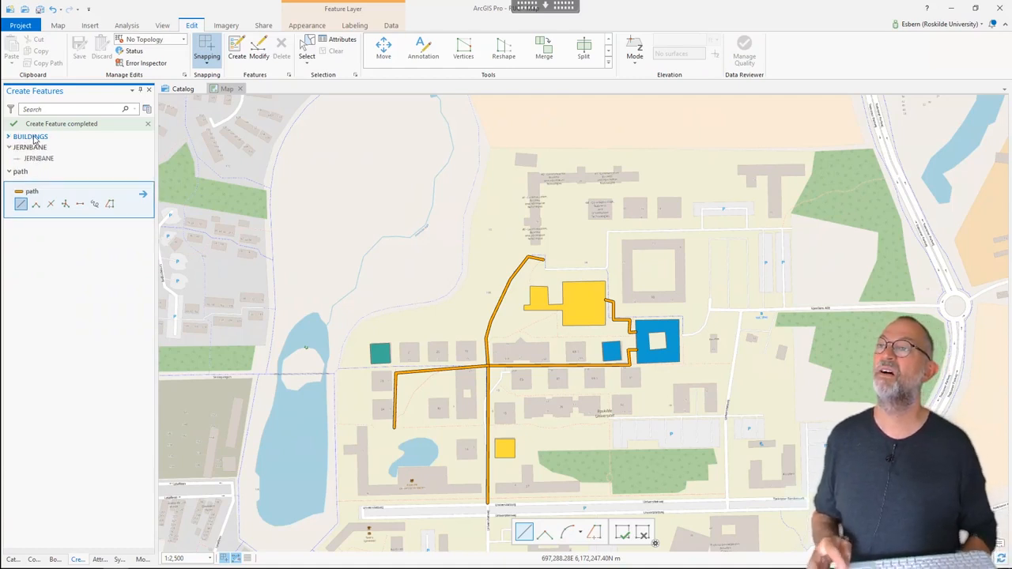
pyautogui.click(10, 137)
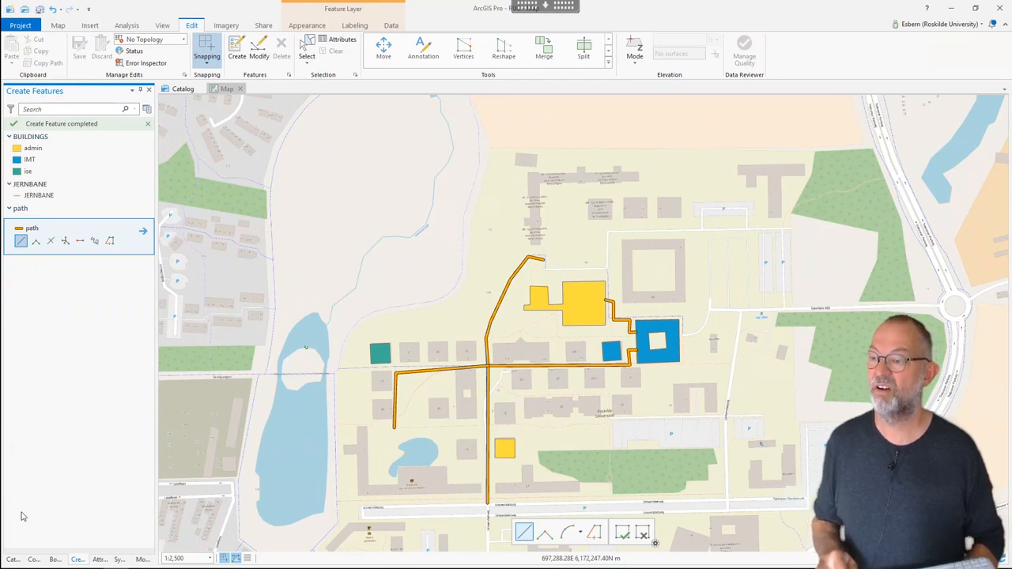
# Step: Open the labeling properties of the BUILDINGS layer and select the USE field in the label class fields
pyautogui.click(33, 559)
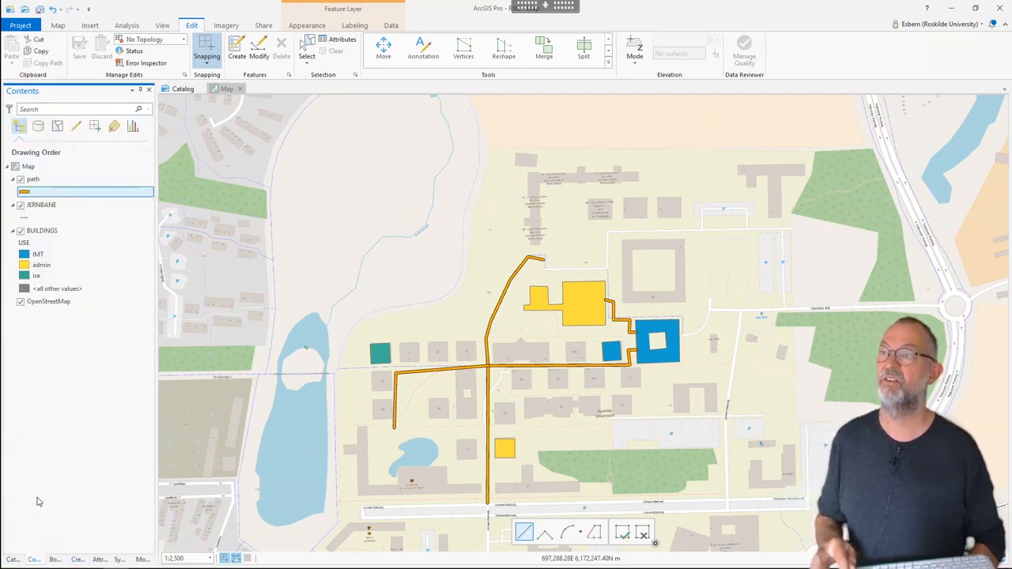
pyautogui.rightClick(61, 232)
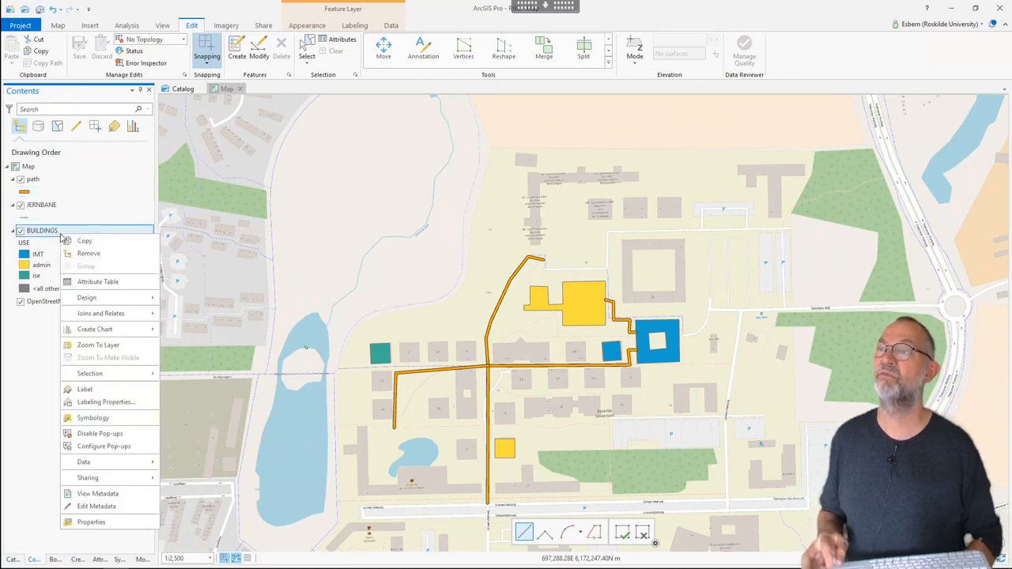
pyautogui.click(106, 403)
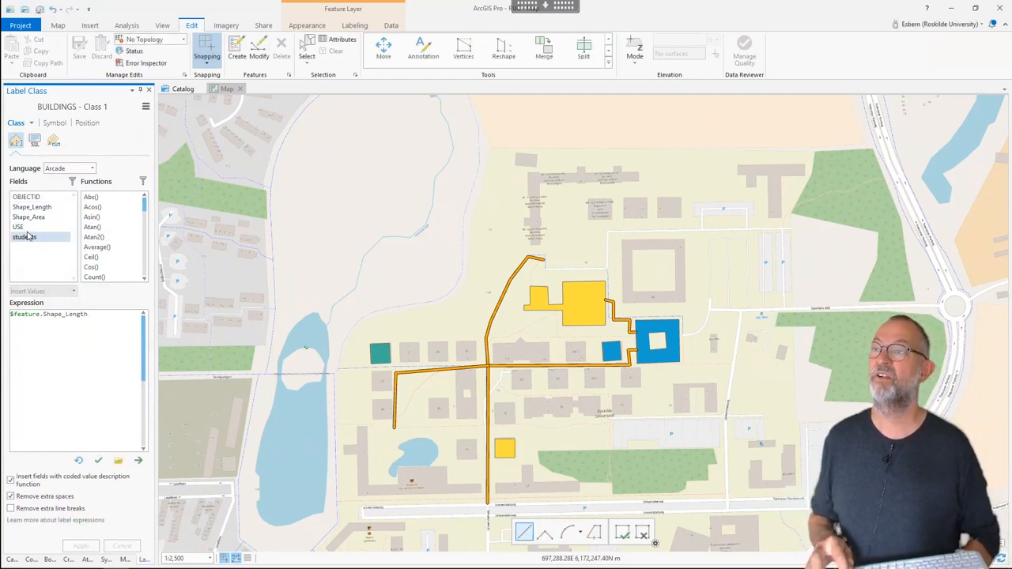
pyautogui.click(19, 227)
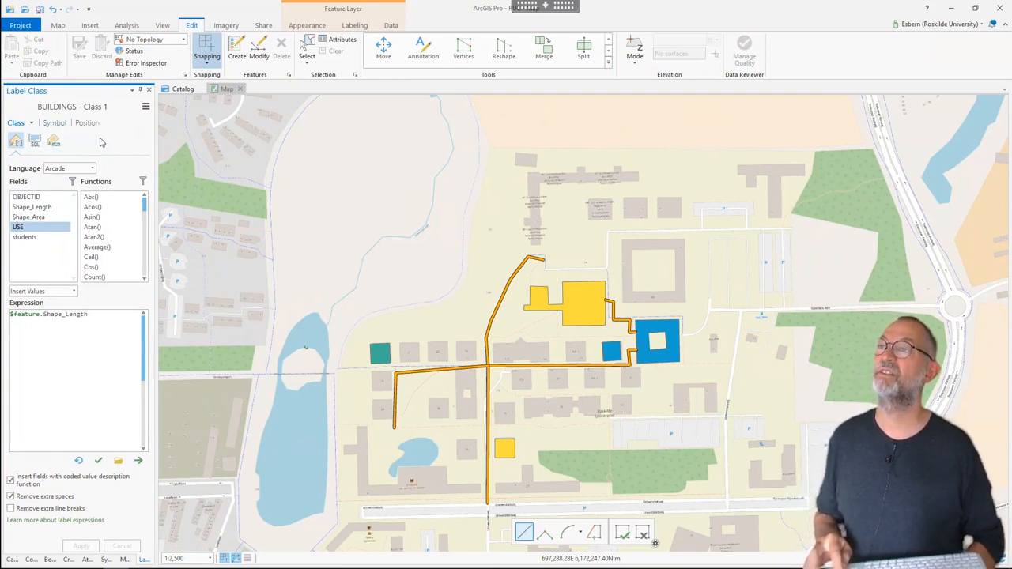
pyautogui.click(65, 227)
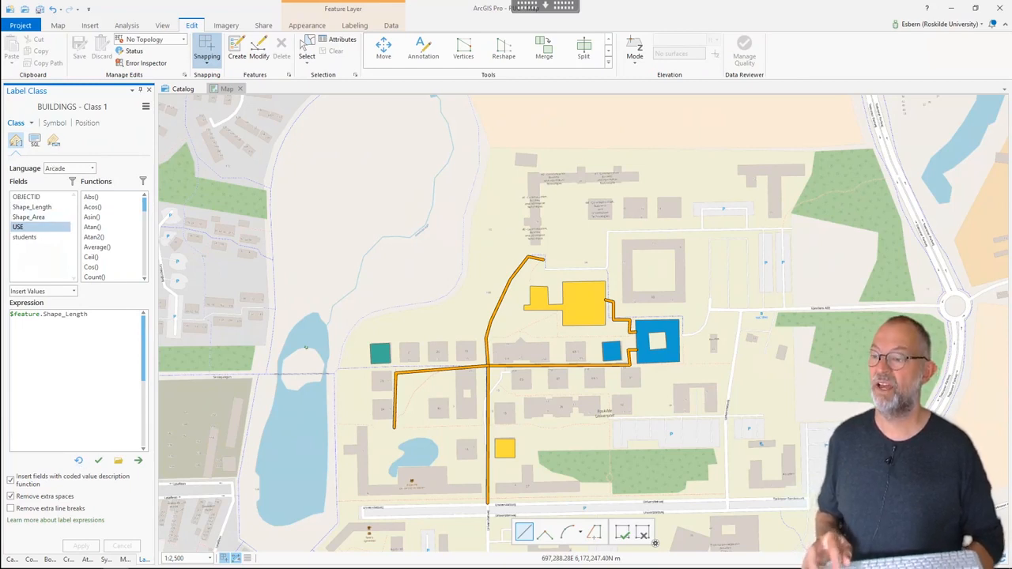
# Step: Turn on labels for the BUILDINGS layer
pyautogui.click(30, 560)
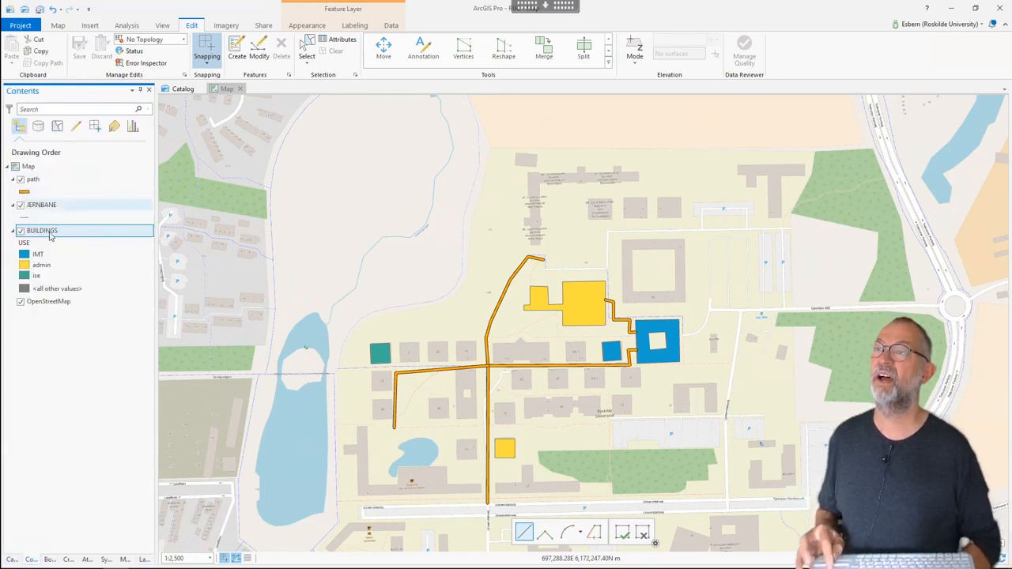
pyautogui.rightClick(49, 233)
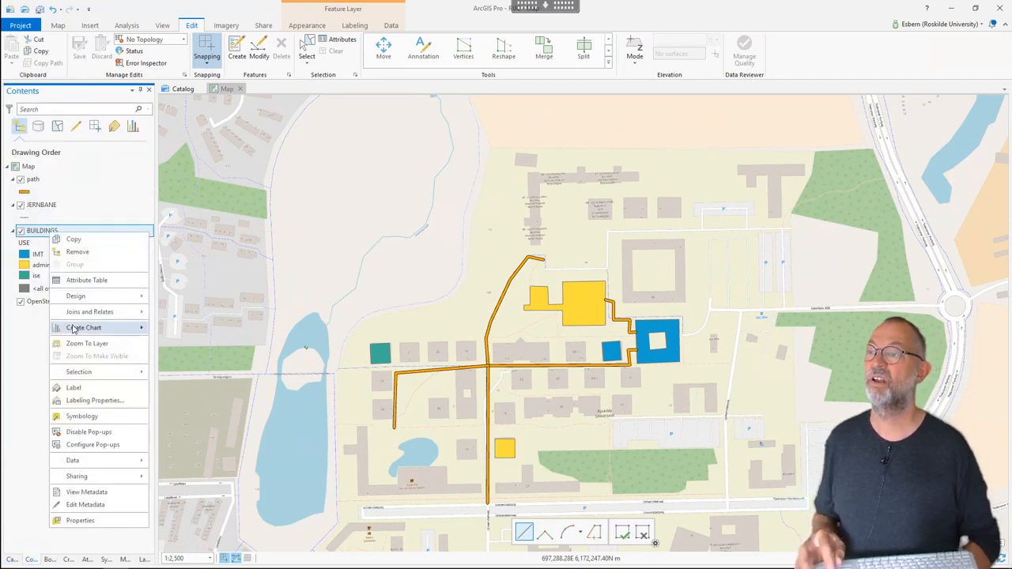
pyautogui.click(75, 391)
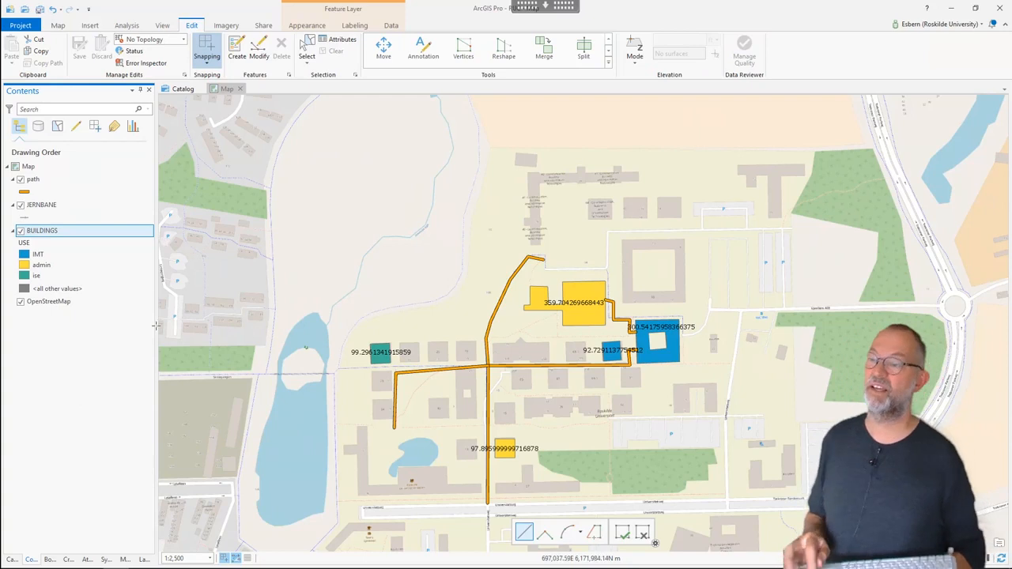
# Step: Replace the BUILDINGS label expression with $feature.USE and apply it
pyautogui.click(144, 562)
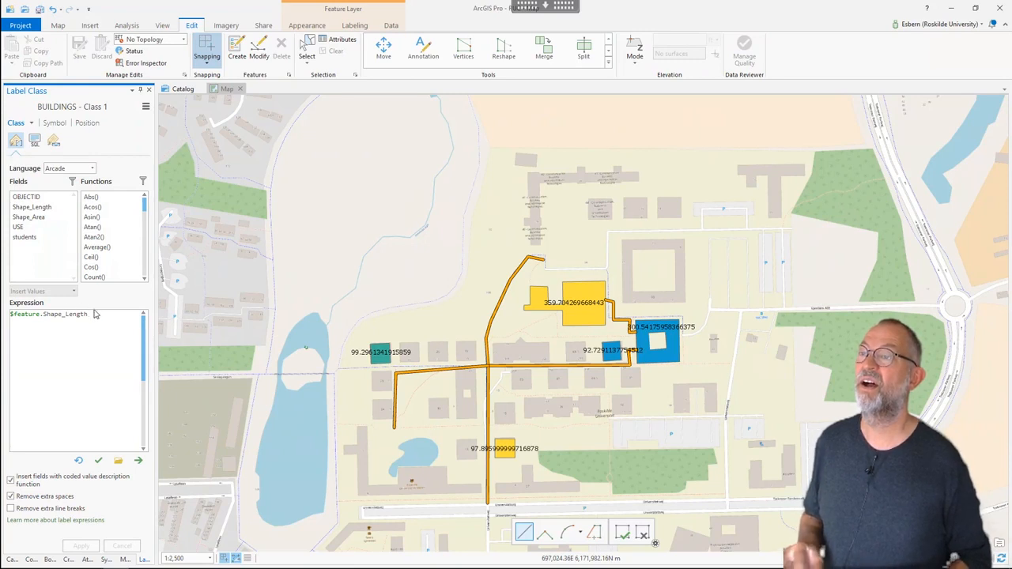
pyautogui.moveTo(88, 314); pyautogui.dragTo(4, 310)
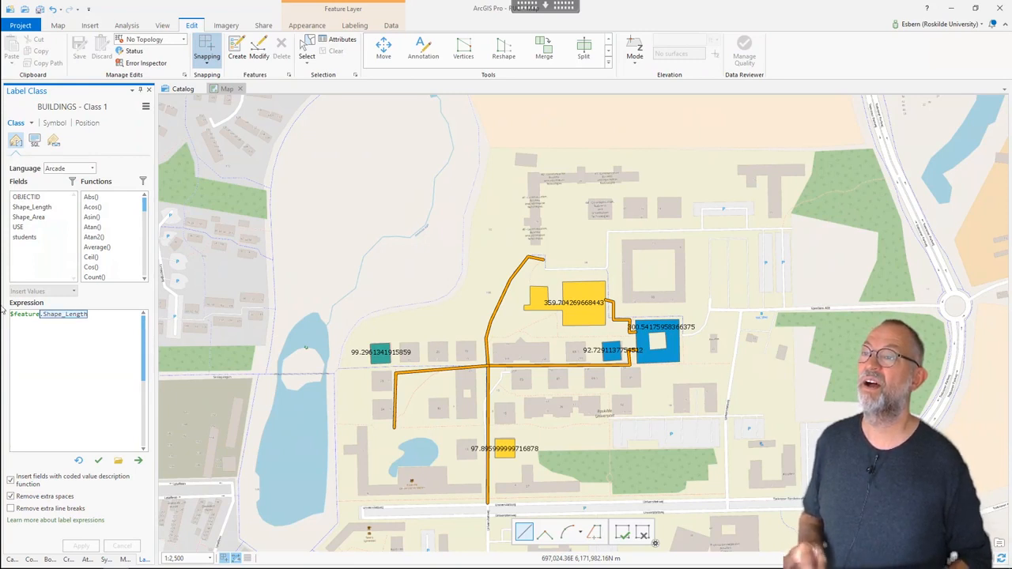
pyautogui.doubleClick(18, 227)
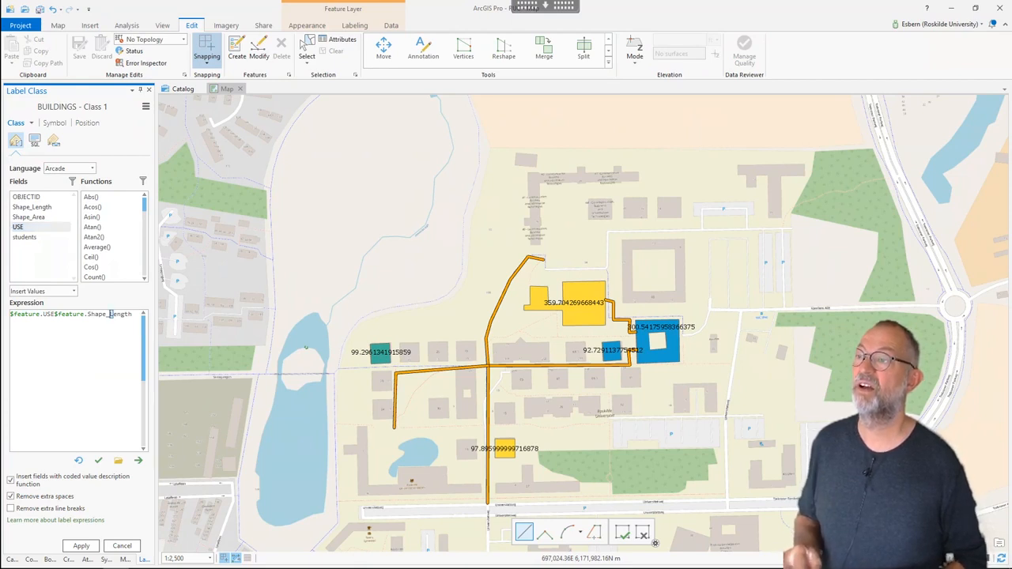
pyautogui.moveTo(110, 314); pyautogui.dragTo(4, 326)
pyautogui.press('Delete')
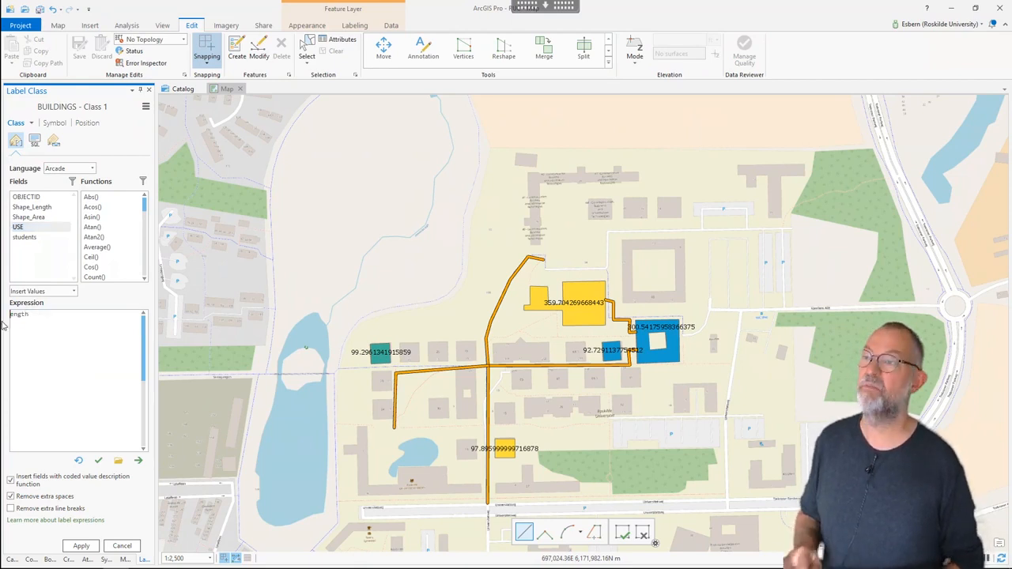
pyautogui.hotkey('ctrl', 'a')
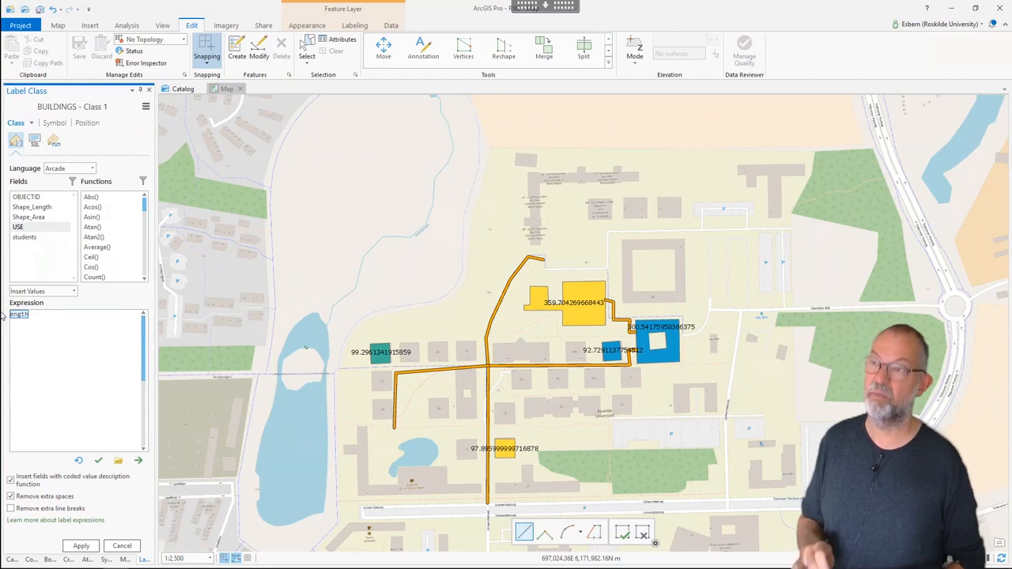
pyautogui.press('Delete')
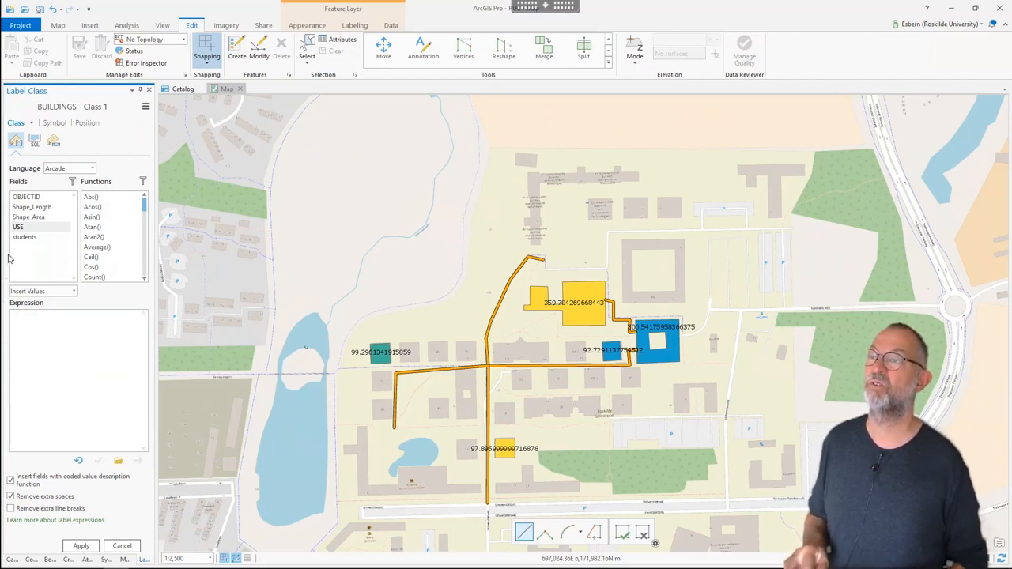
pyautogui.doubleClick(18, 227)
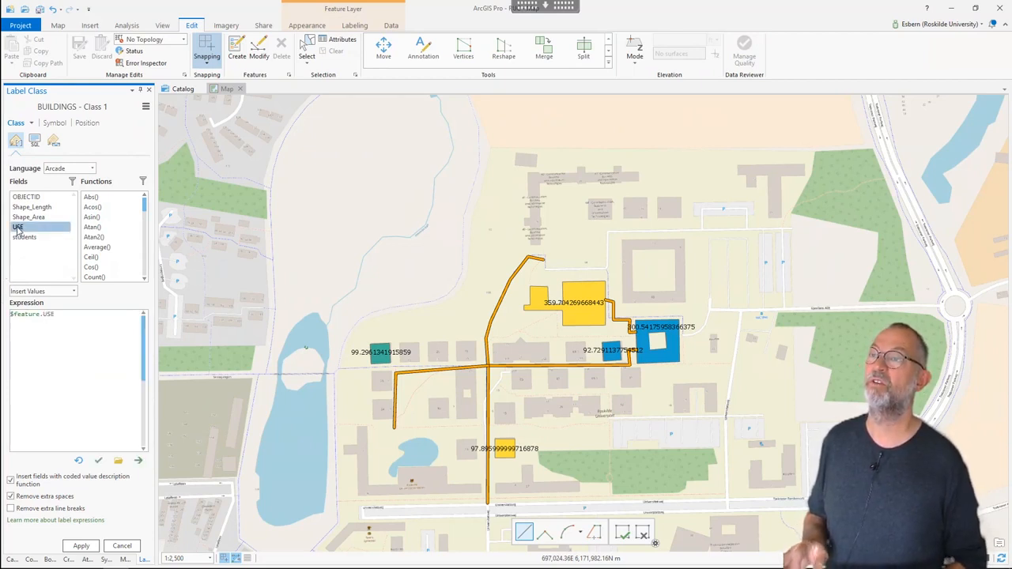
pyautogui.click(82, 545)
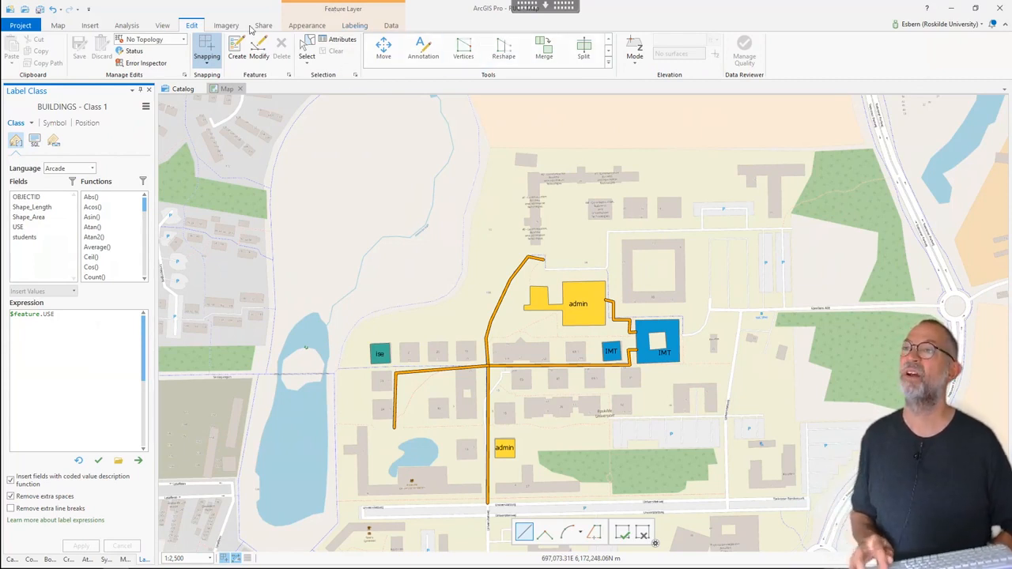
# Step: Create a new layout with an ISO landscape A3 page (297 × 420 mm)
pyautogui.click(90, 26)
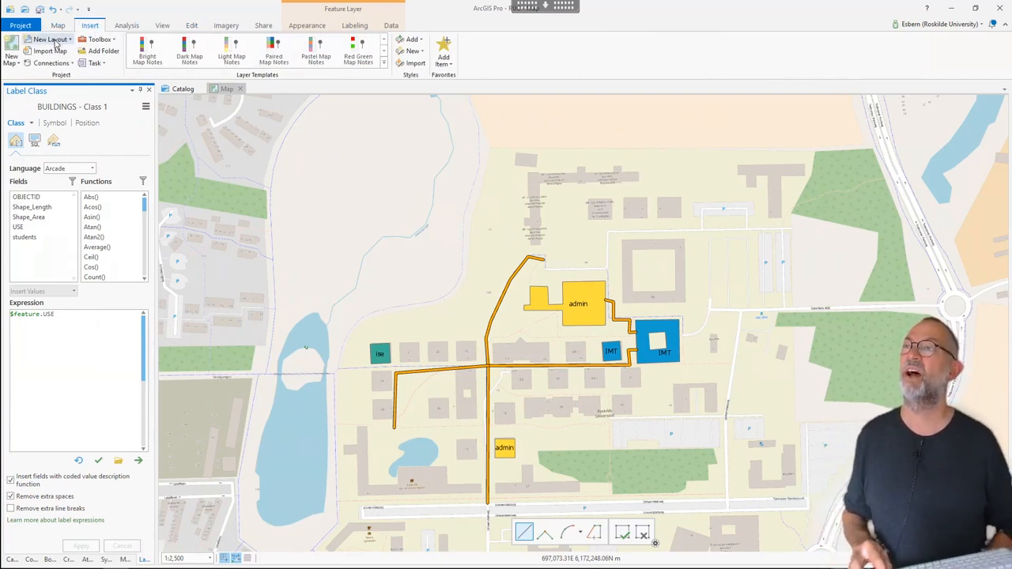
pyautogui.click(55, 44)
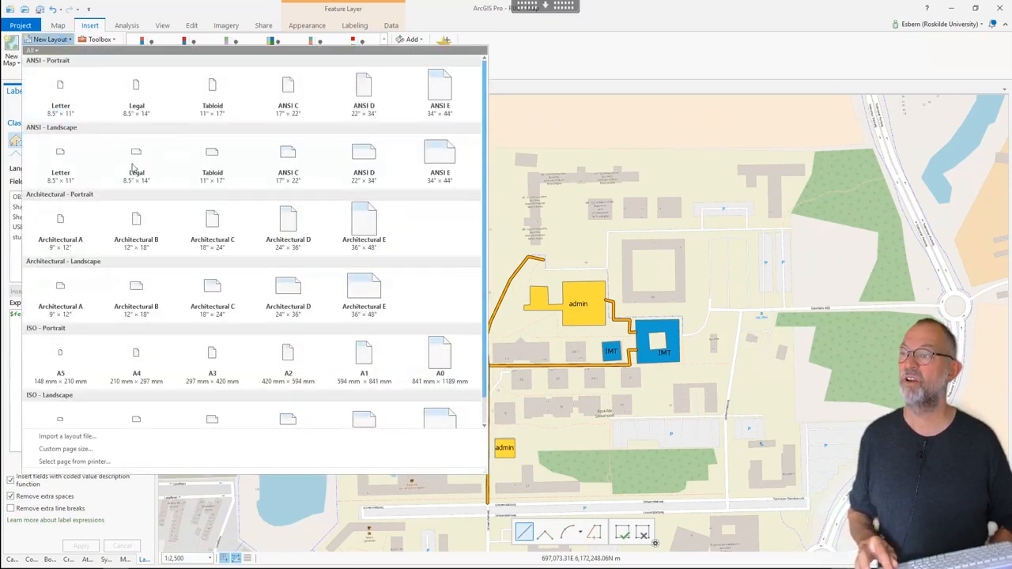
pyautogui.scroll(-1, 222, 266)
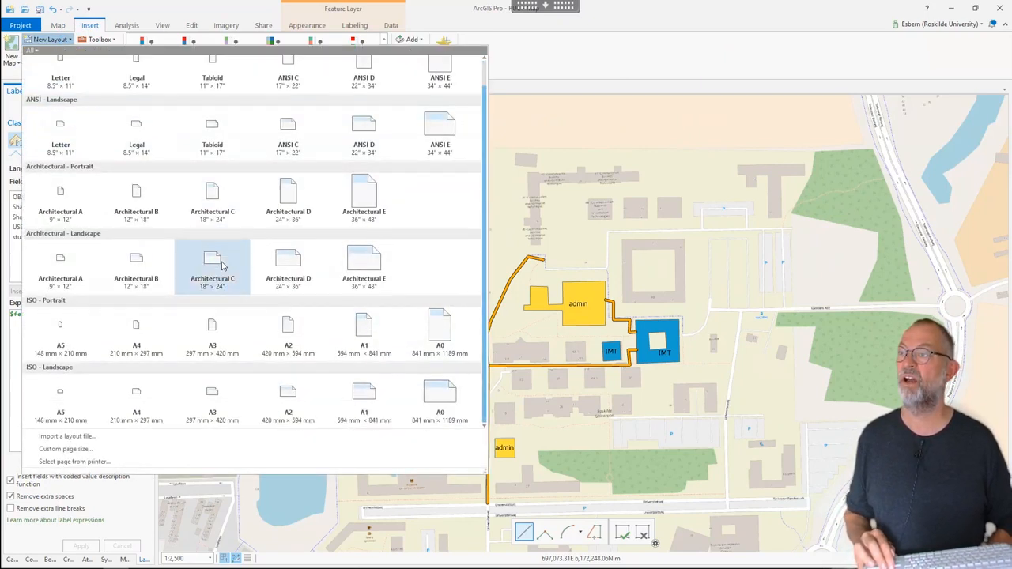
pyautogui.click(211, 401)
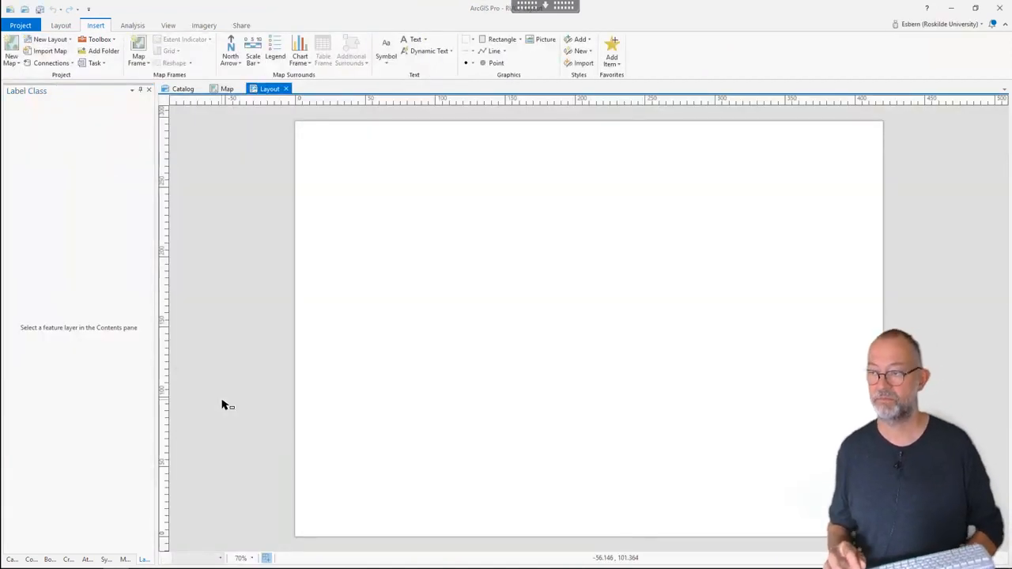
# Step: Expand Maps and Layouts in the project catalog to examine the items they contain
pyautogui.click(12, 562)
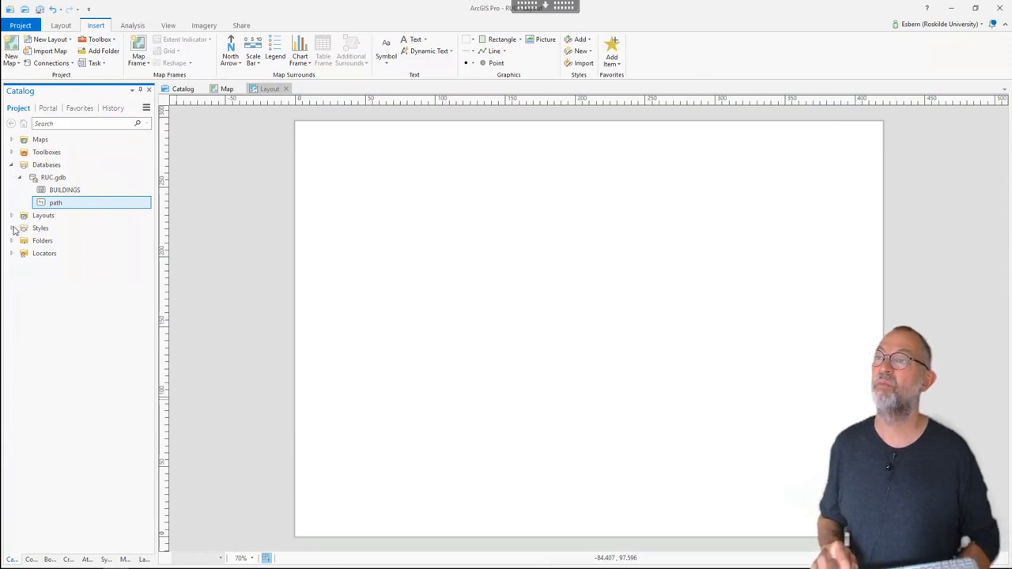
pyautogui.click(12, 140)
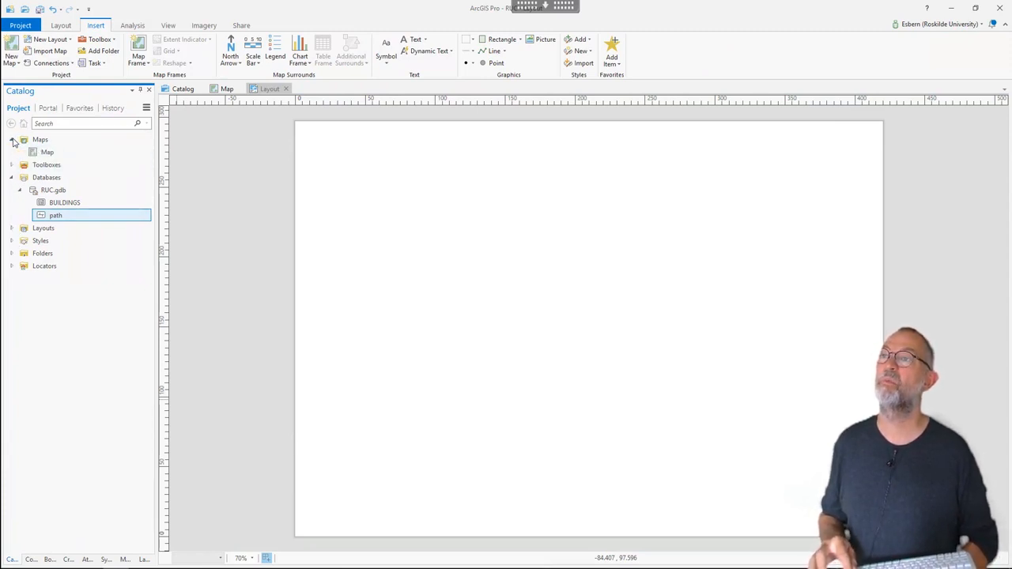
pyautogui.click(11, 228)
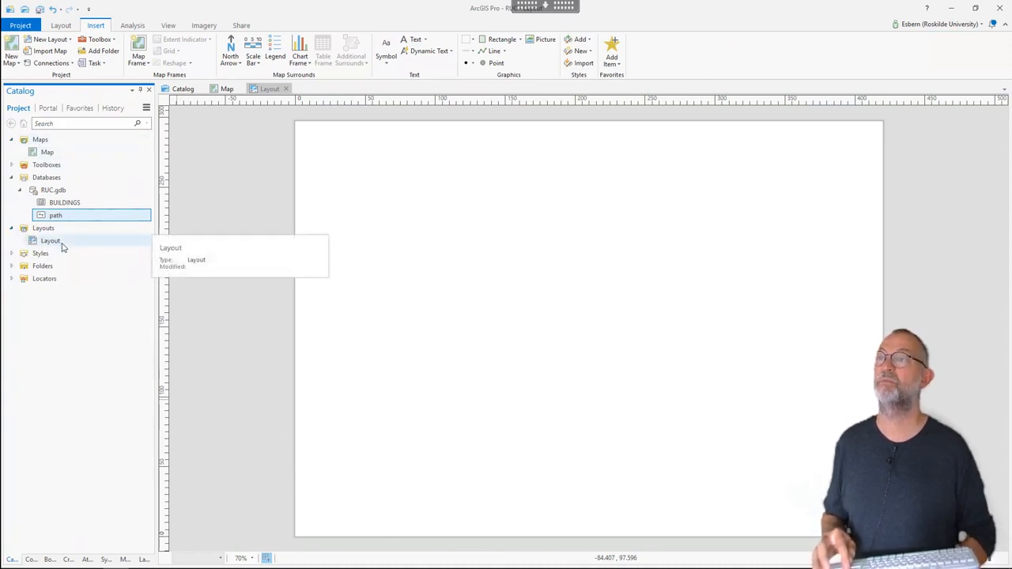
# Step: Insert a map frame showing the current 1:2,500 view of the map on the layout page
pyautogui.click(144, 560)
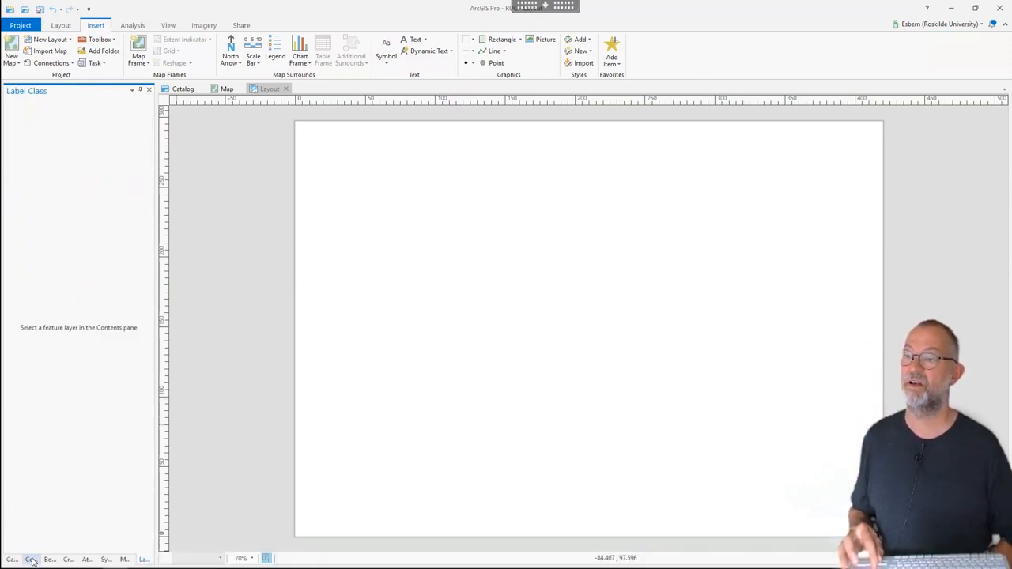
pyautogui.click(32, 559)
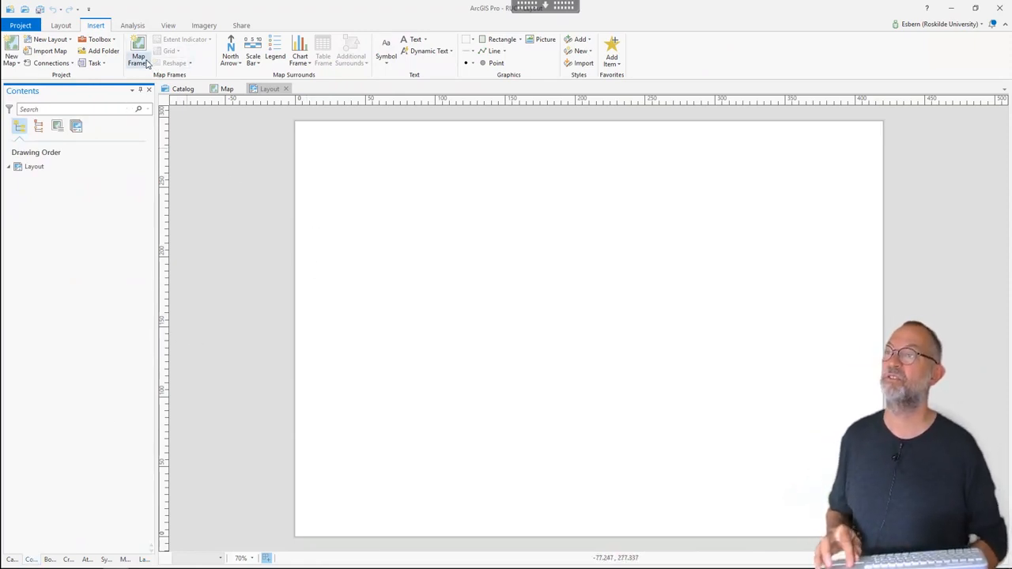
pyautogui.click(149, 63)
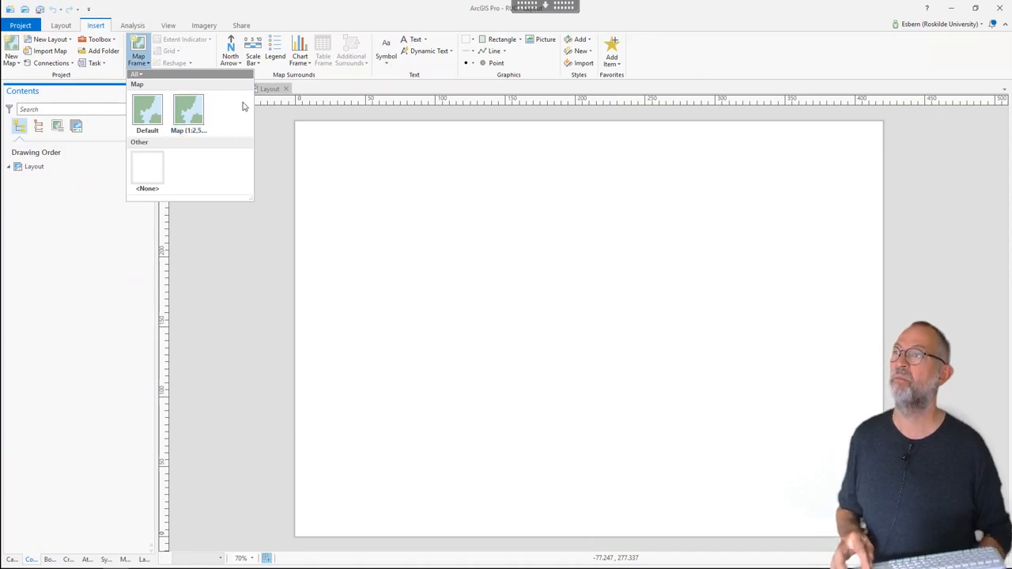
pyautogui.click(190, 119)
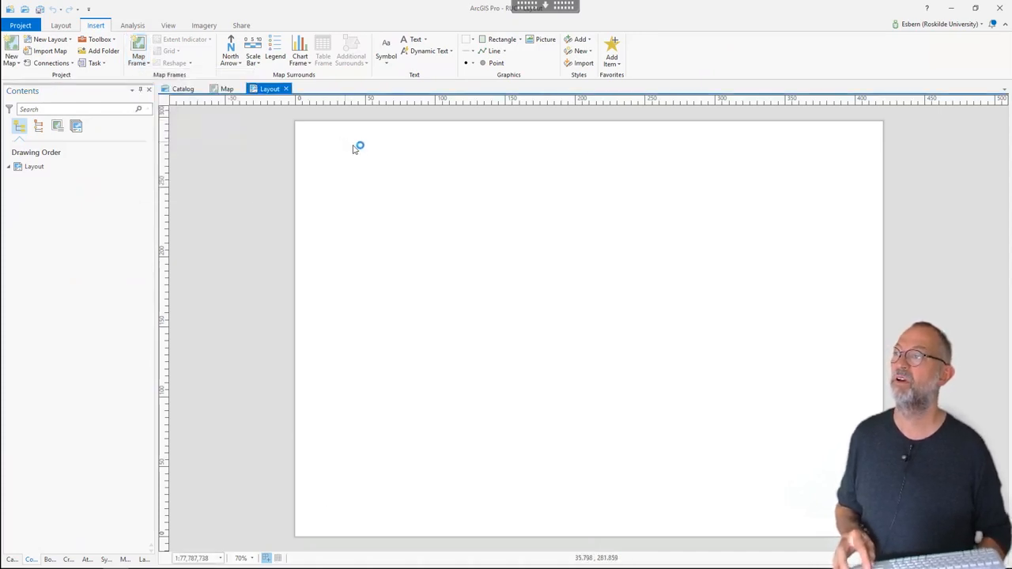
pyautogui.click(346, 149)
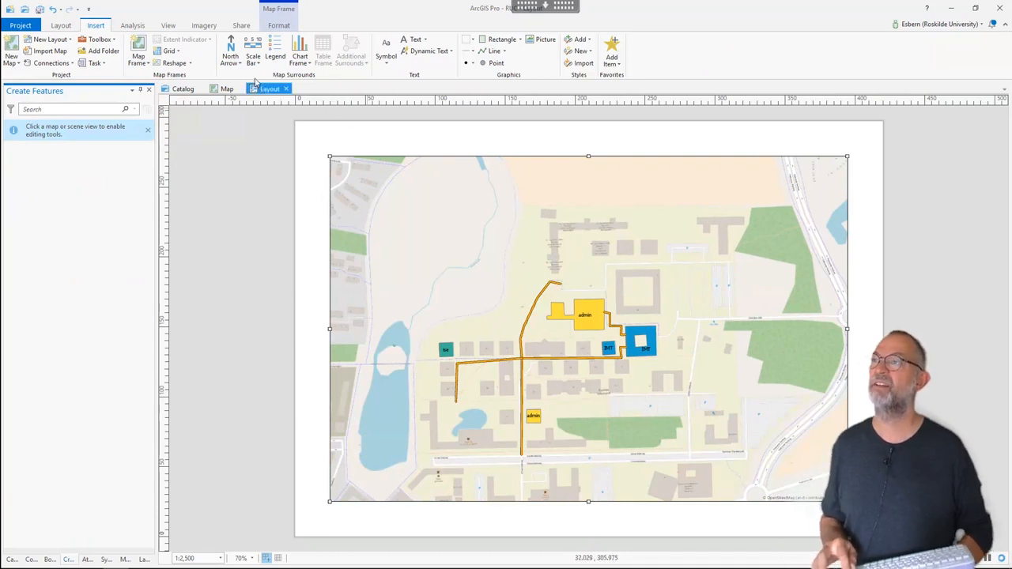
# Step: Insert the first listed north arrow style, enlarge it and place it in the map frame's upper-right corner
pyautogui.click(235, 63)
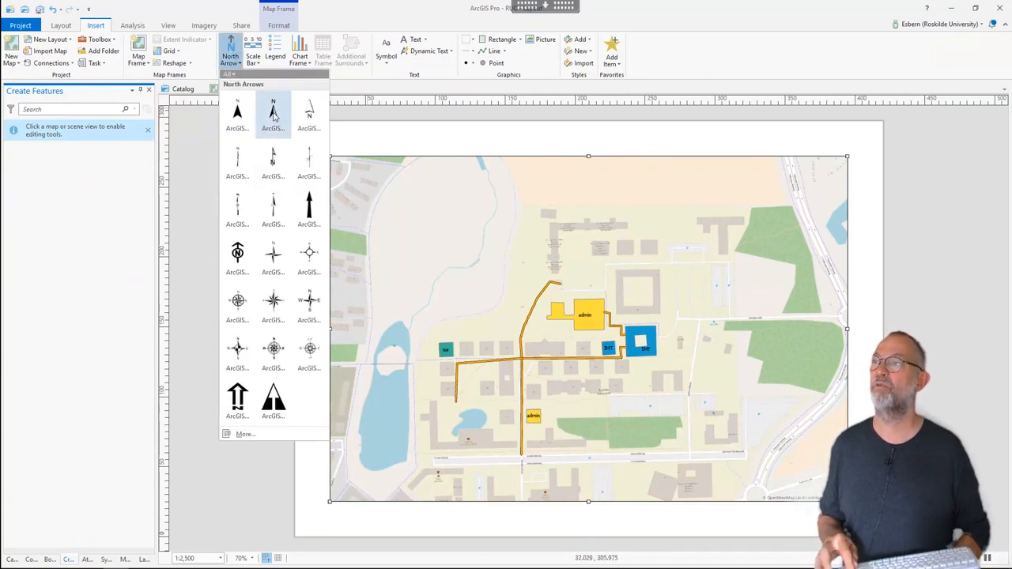
pyautogui.click(238, 114)
pyautogui.click(589, 328)
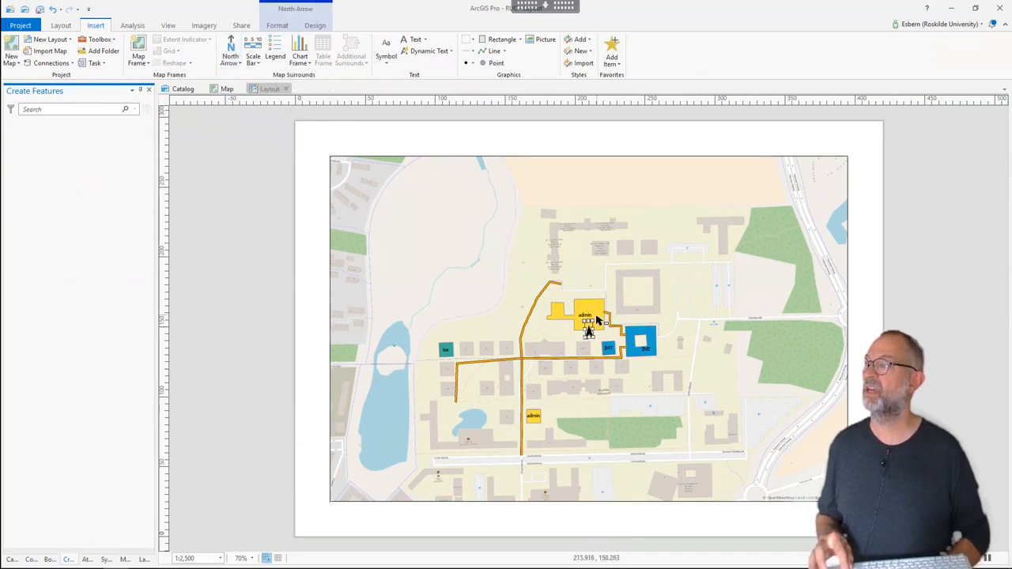
pyautogui.moveTo(595, 322); pyautogui.dragTo(816, 204)
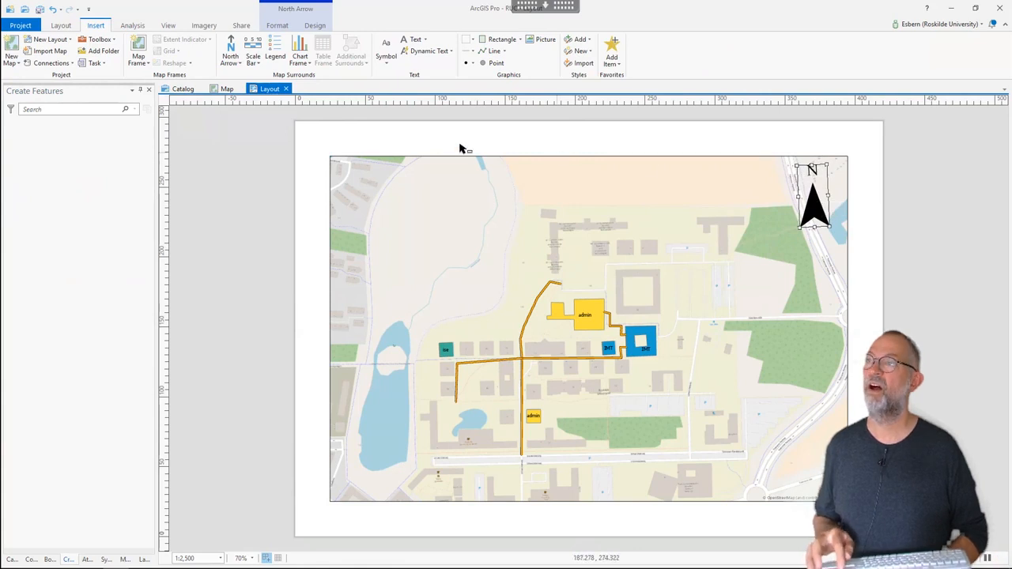
# Step: Insert a metric Alternating Scale Bar 1 and place it centred just below the map frame
pyautogui.click(254, 59)
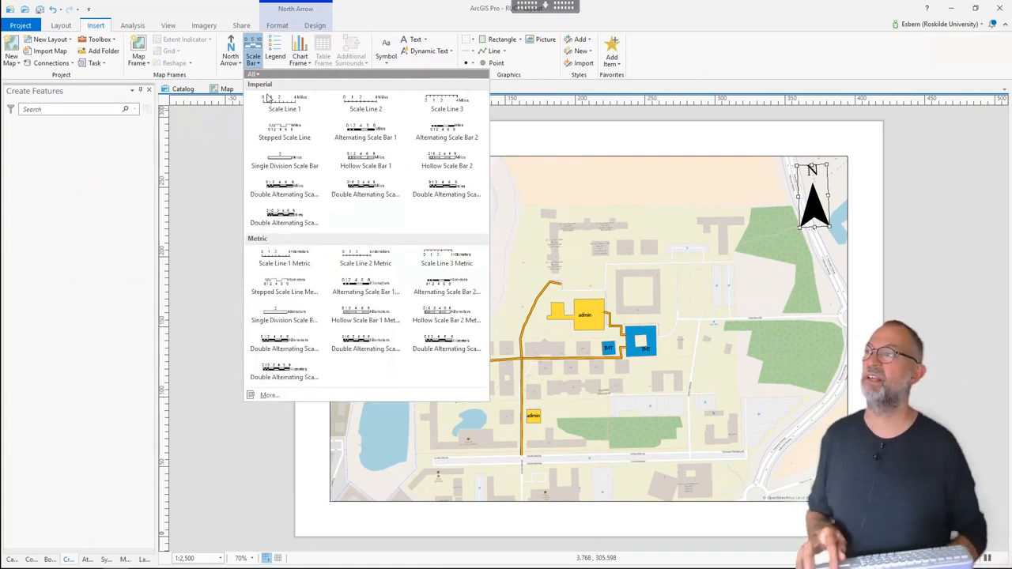
pyautogui.click(352, 290)
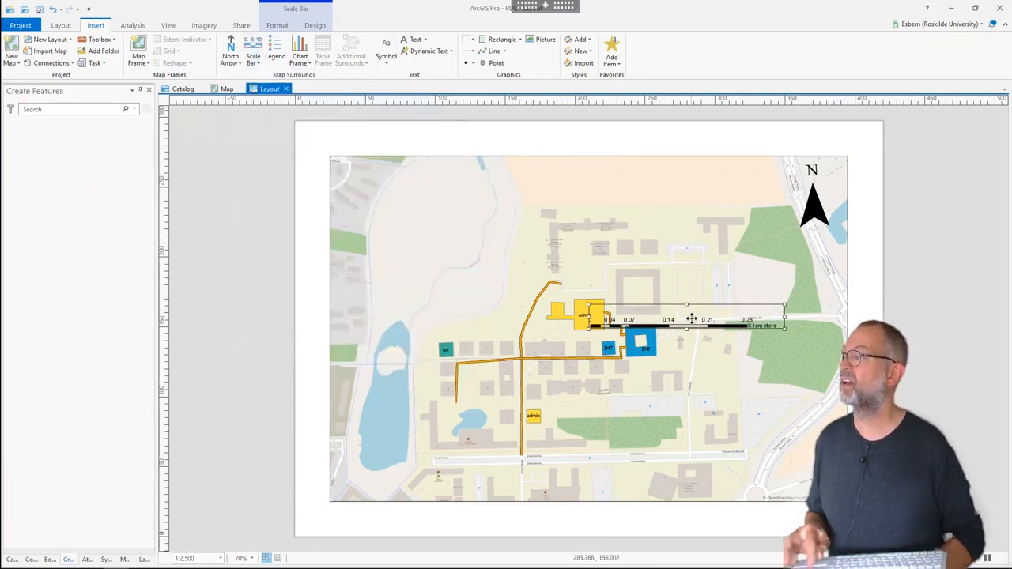
pyautogui.moveTo(677, 331); pyautogui.dragTo(614, 457)
pyautogui.moveTo(594, 506); pyautogui.dragTo(592, 522)
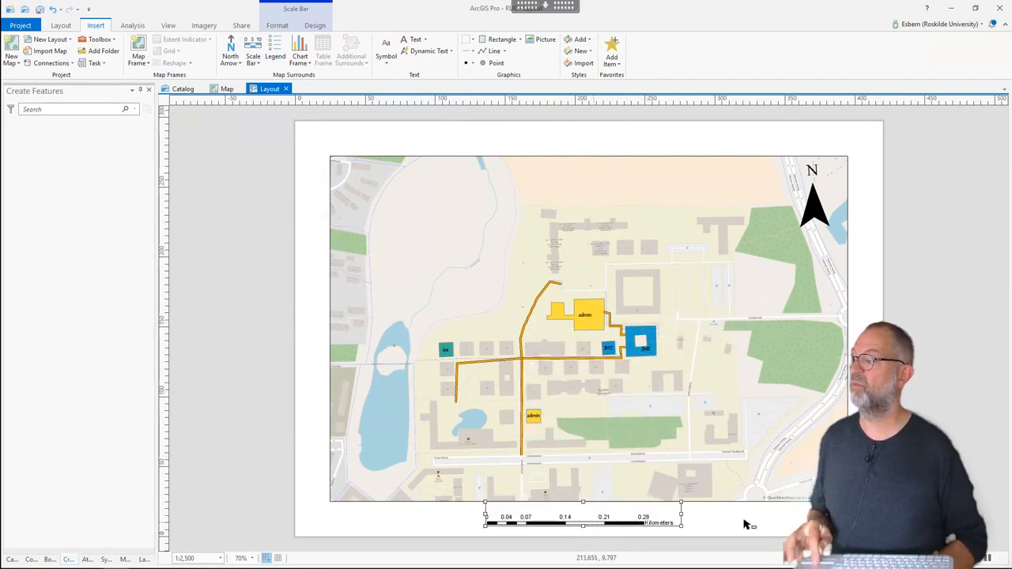
# Step: Open the scale bar's properties and set its page units to Meters
pyautogui.rightClick(622, 516)
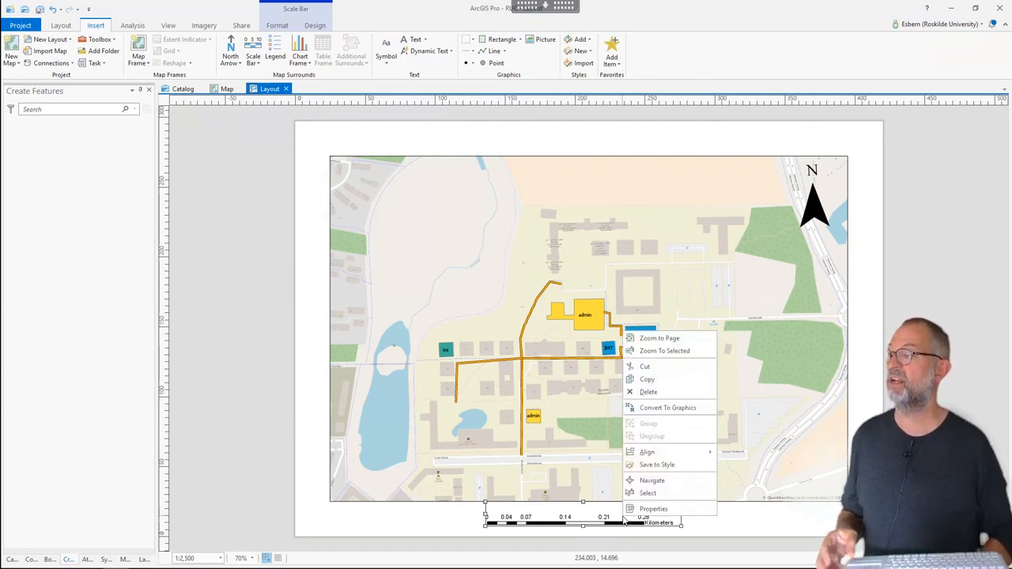
pyautogui.click(658, 508)
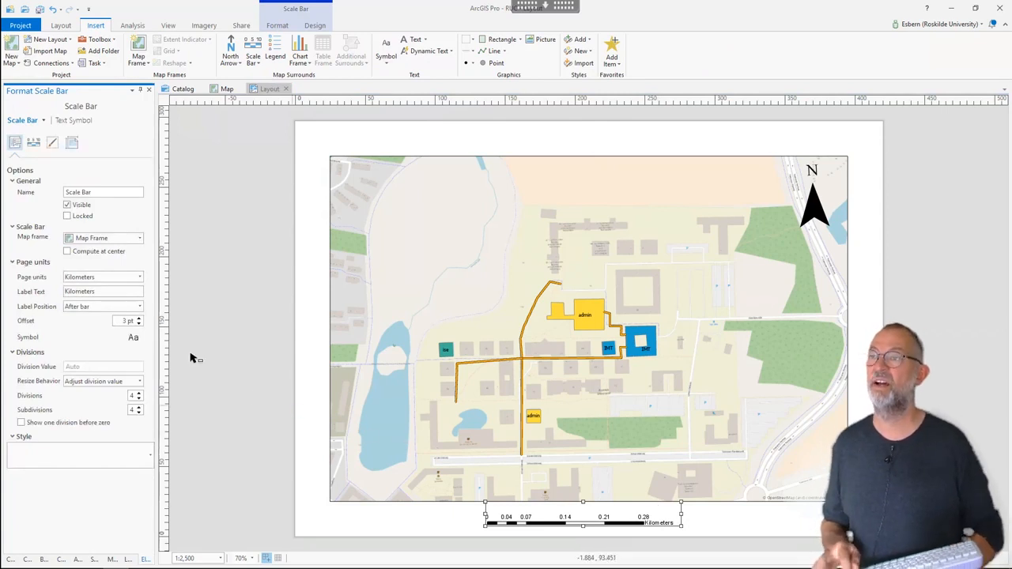
pyautogui.click(140, 277)
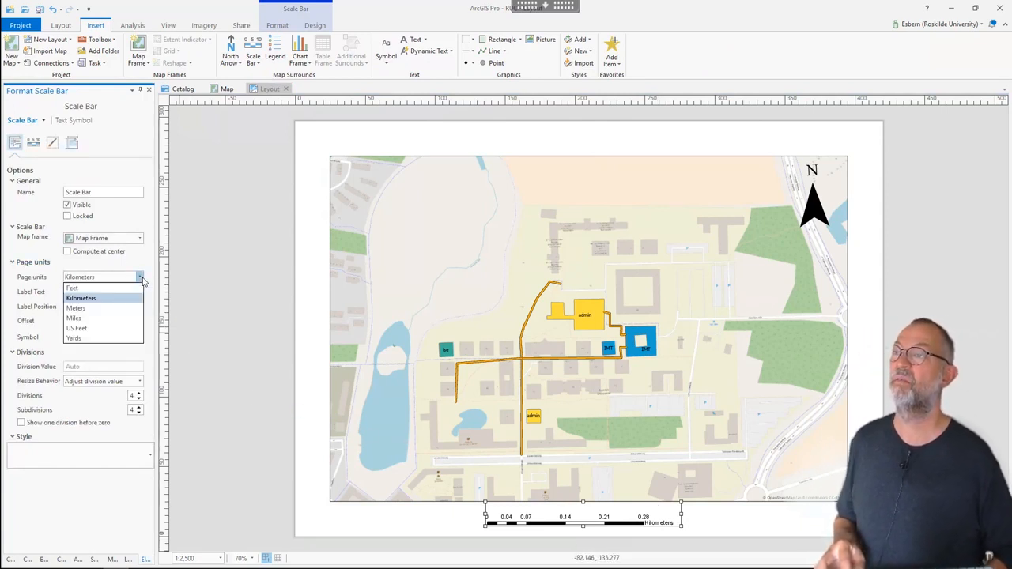
pyautogui.click(116, 308)
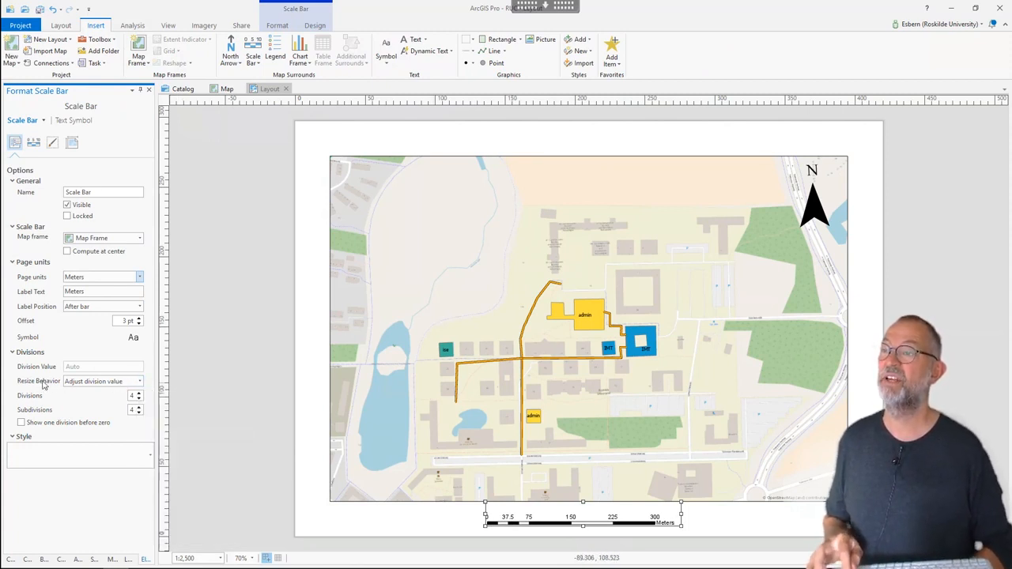
# Step: Set the scale bar's resize behavior to Adjust width and its division value to 100
pyautogui.click(127, 382)
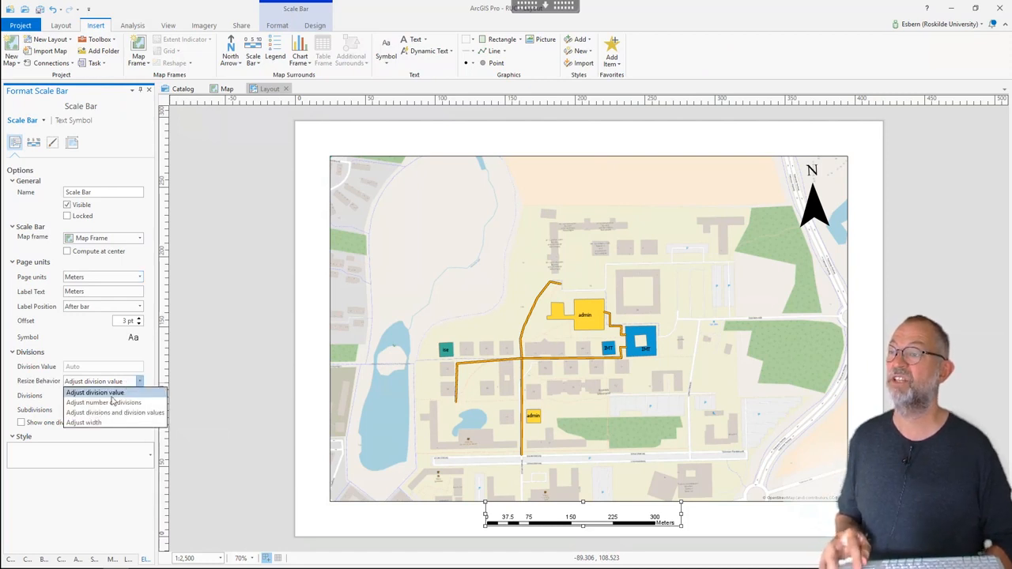
pyautogui.click(107, 424)
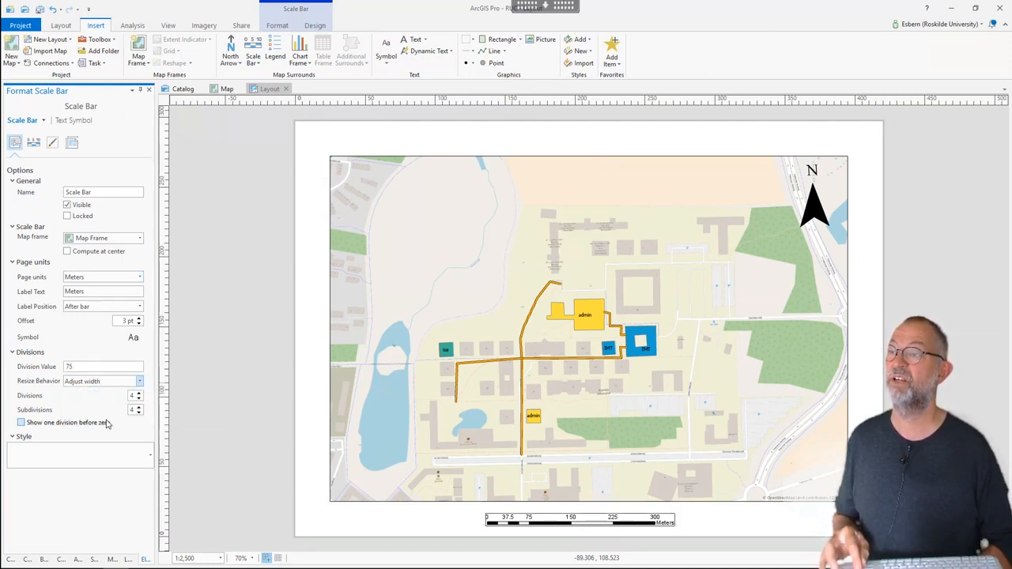
pyautogui.moveTo(74, 366); pyautogui.dragTo(55, 370)
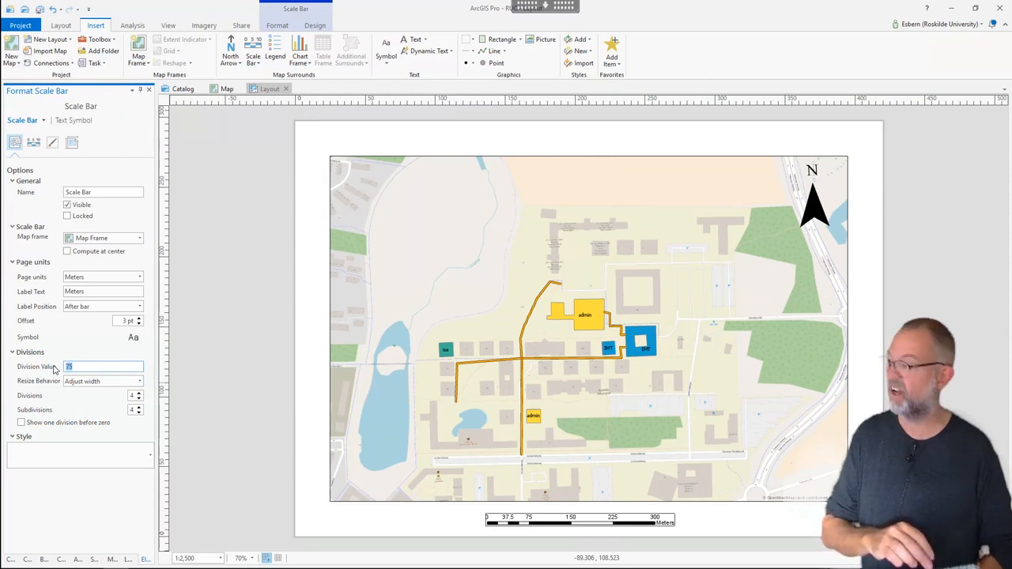
pyautogui.write('100')
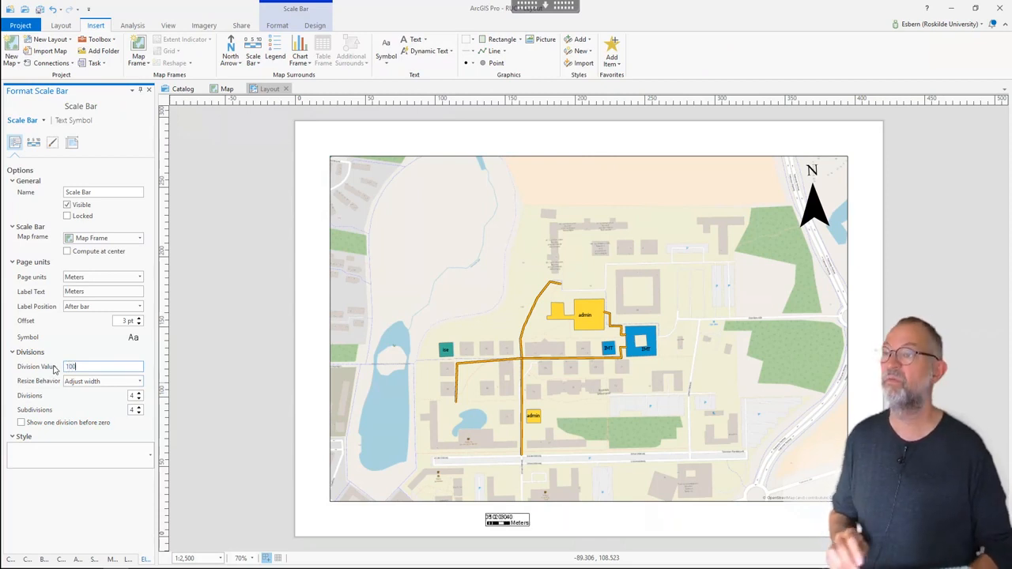
pyautogui.press('Return')
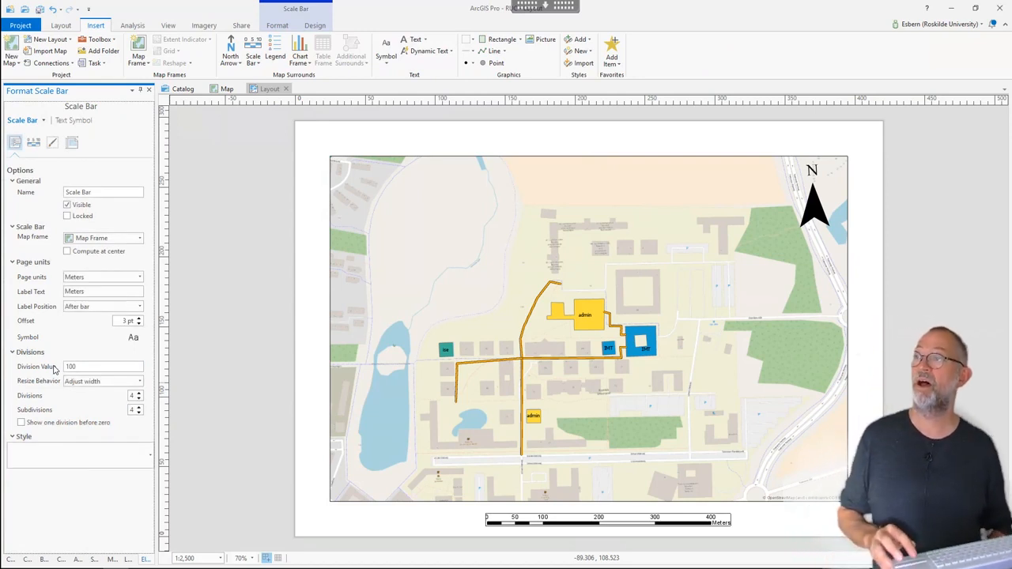
# Step: Add a text element above the map frame's upper-left corner and set its text to "Roskilde University"
pyautogui.click(413, 39)
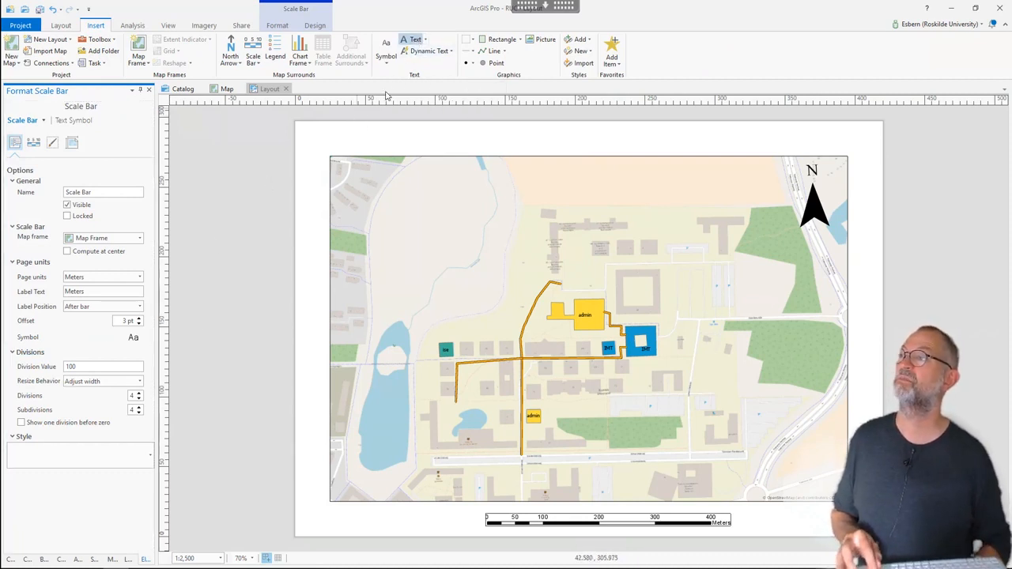
pyautogui.click(340, 132)
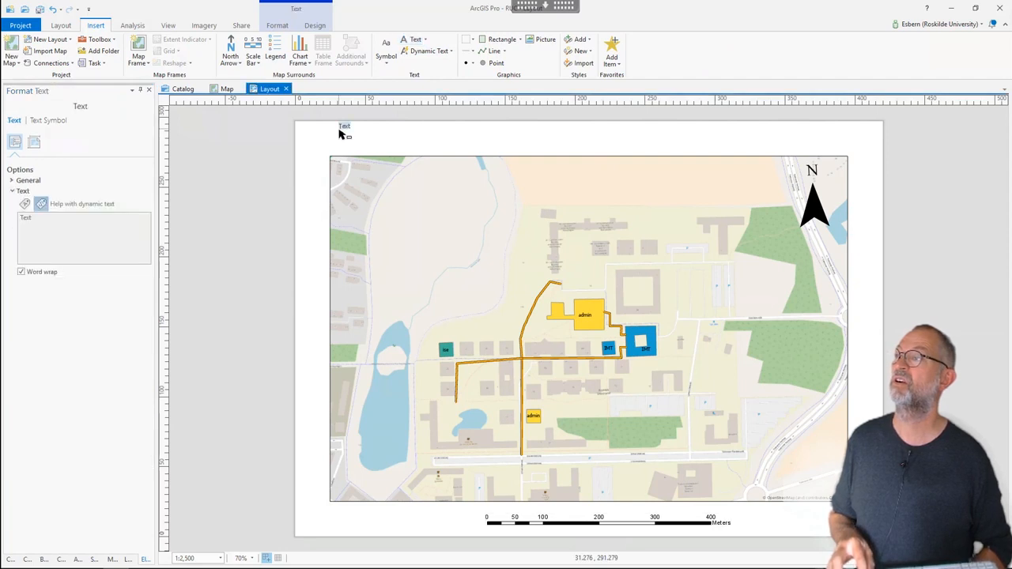
pyautogui.click(59, 234)
pyautogui.moveTo(31, 217); pyautogui.dragTo(3, 215)
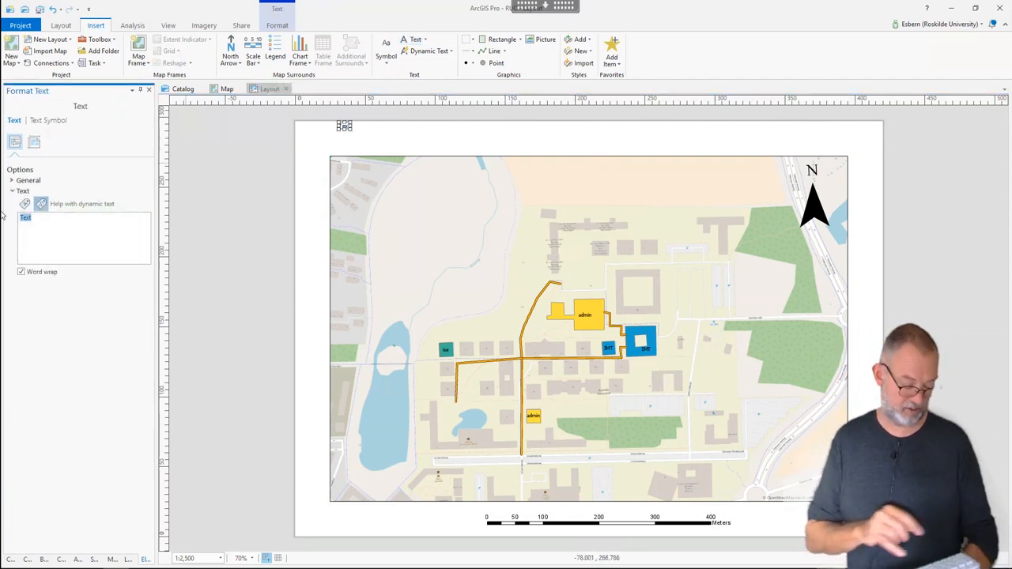
pyautogui.write('Ro')
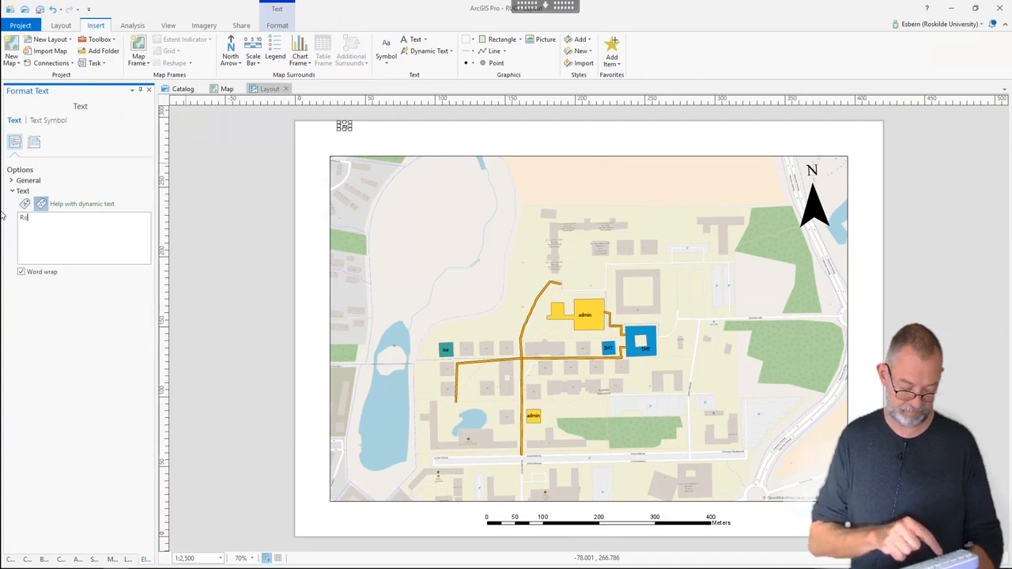
pyautogui.write('skilde Universit')
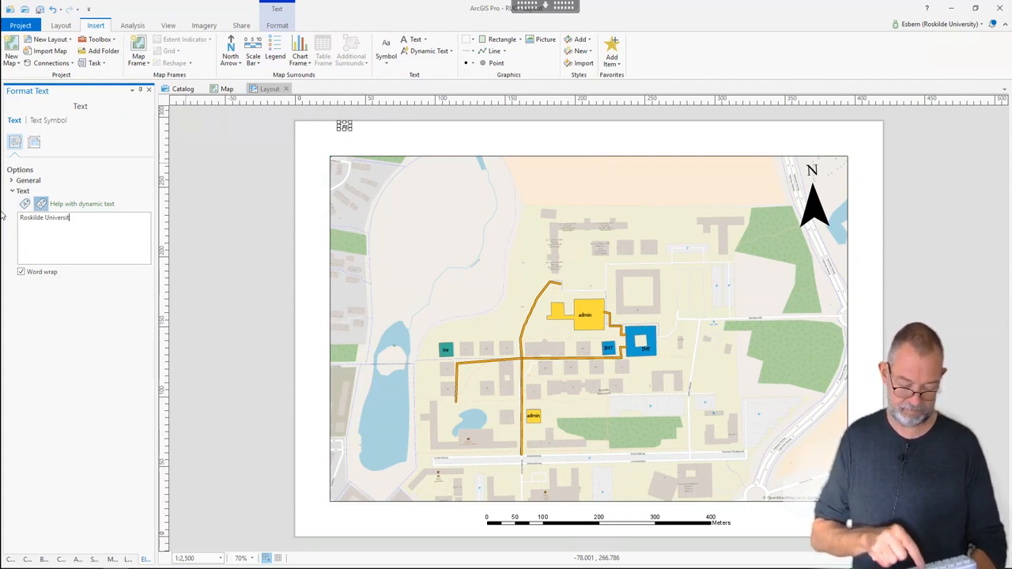
pyautogui.write('y')
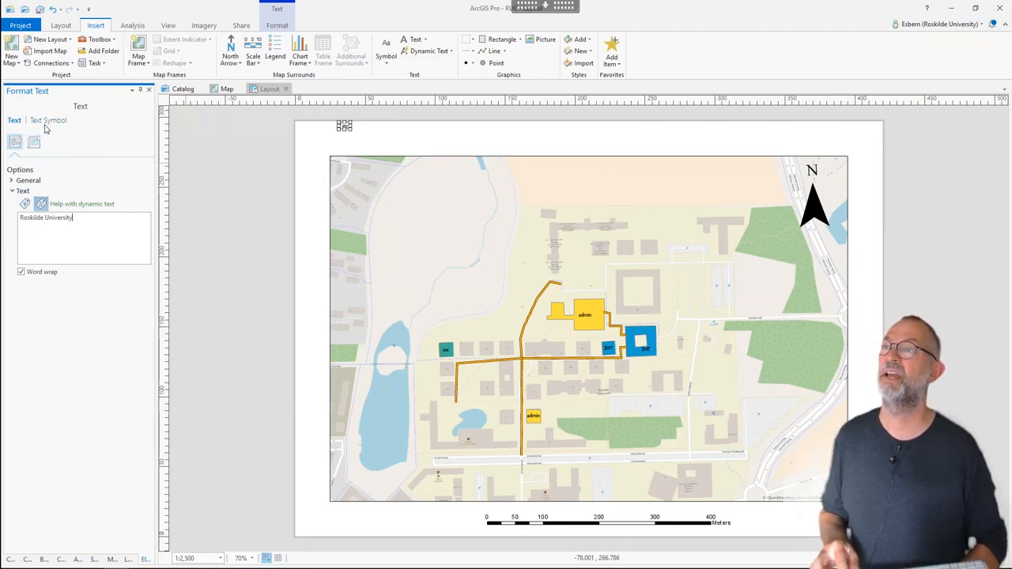
# Step: Set the title's font size to 36 pt and align it with the map frame's left edge, just above the frame
pyautogui.click(51, 121)
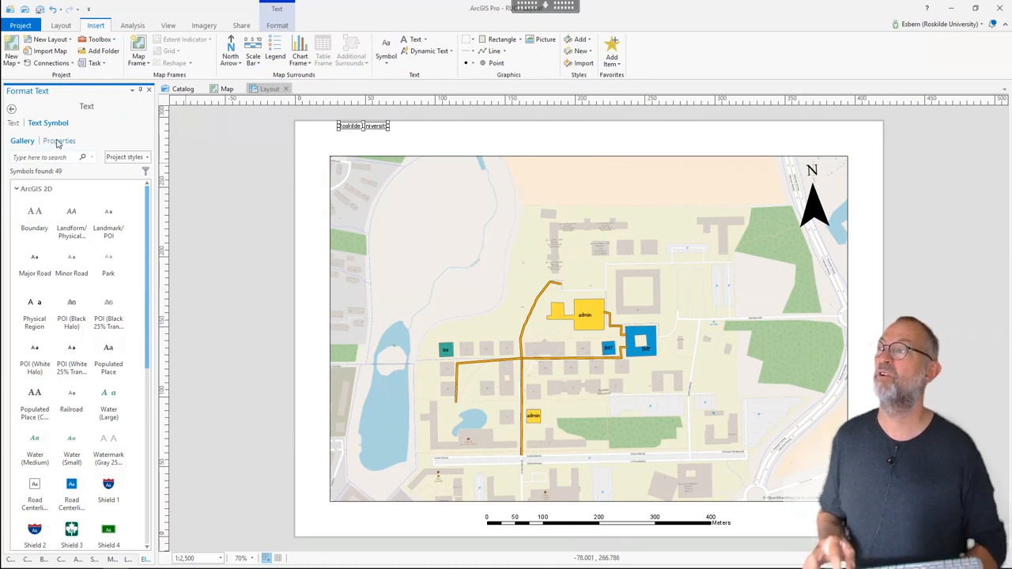
pyautogui.click(57, 141)
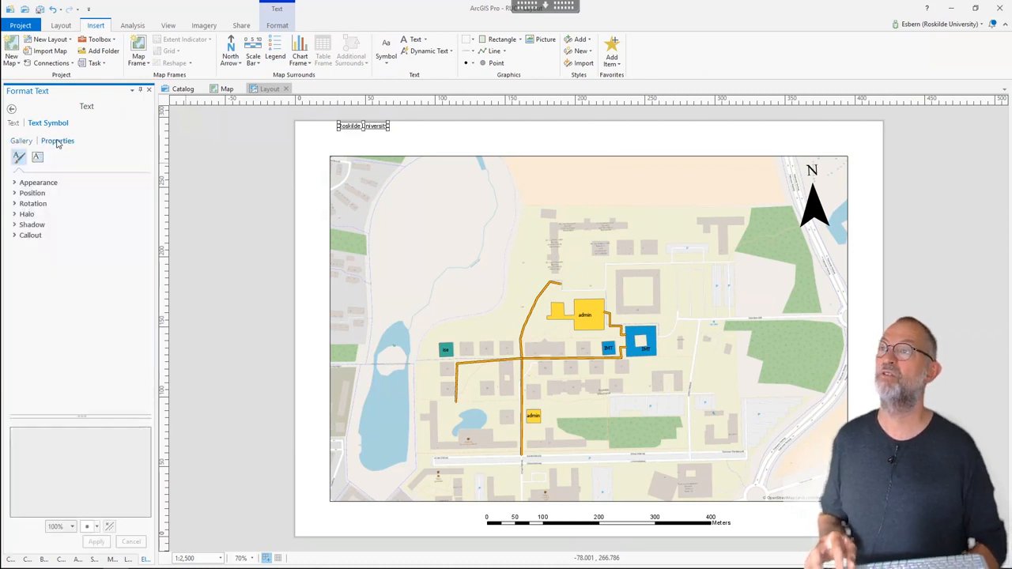
pyautogui.click(14, 182)
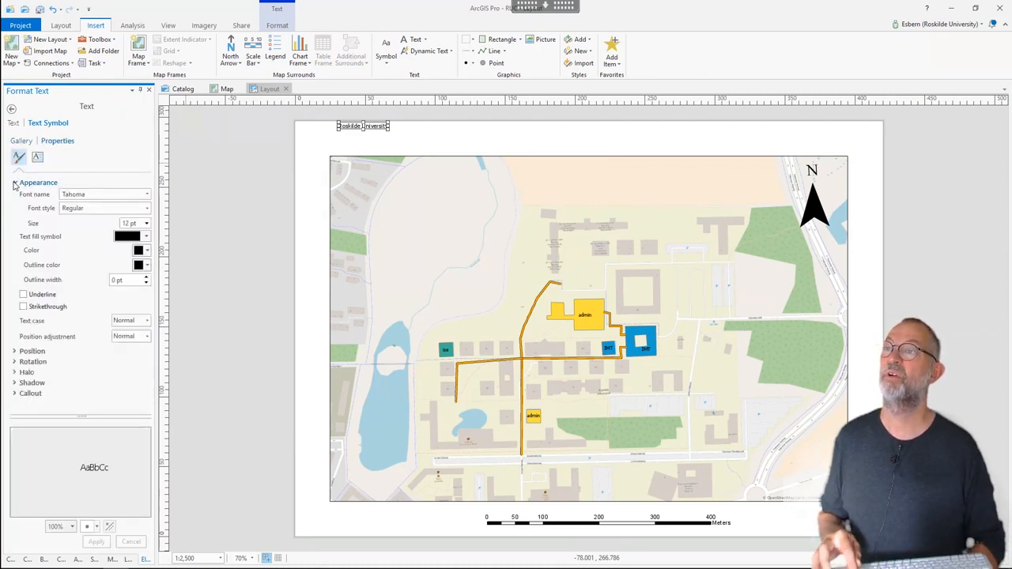
pyautogui.click(146, 223)
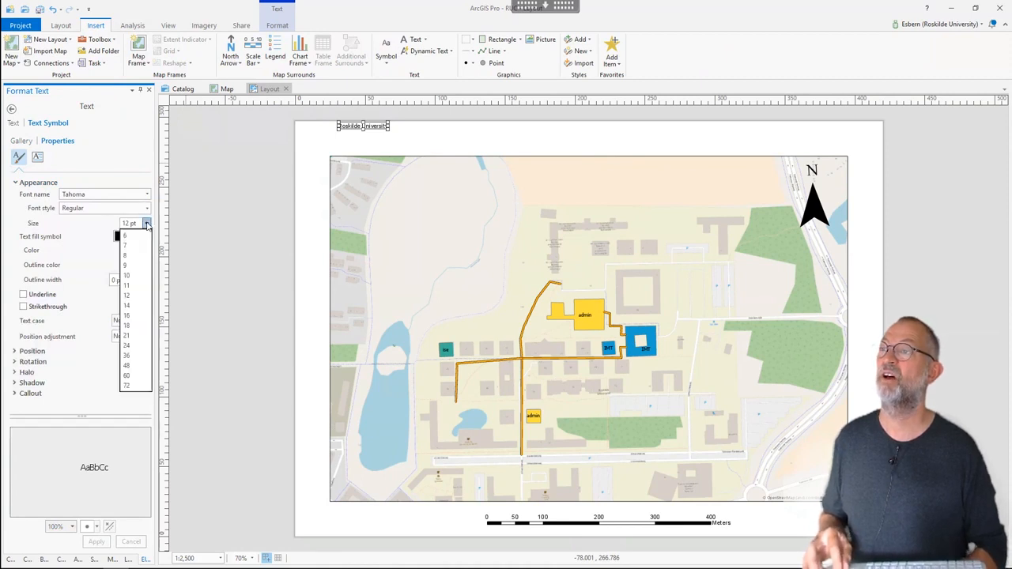
pyautogui.click(135, 356)
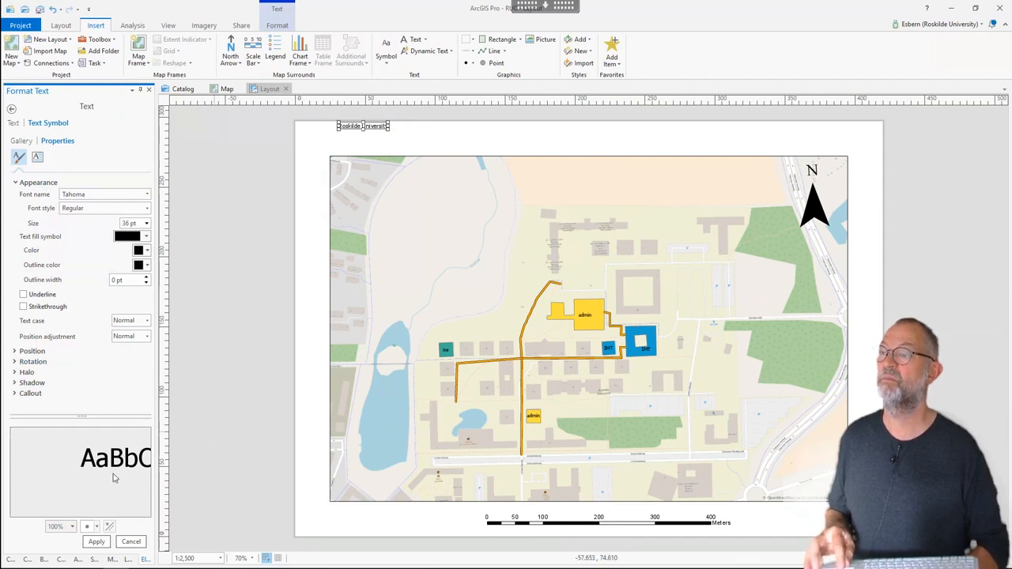
pyautogui.click(97, 542)
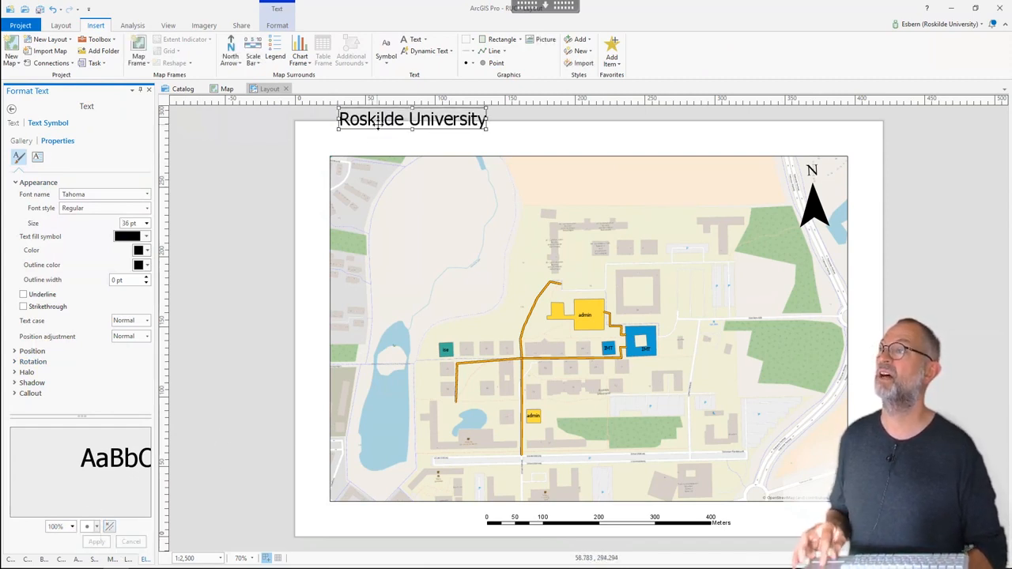
pyautogui.moveTo(378, 121); pyautogui.dragTo(369, 142)
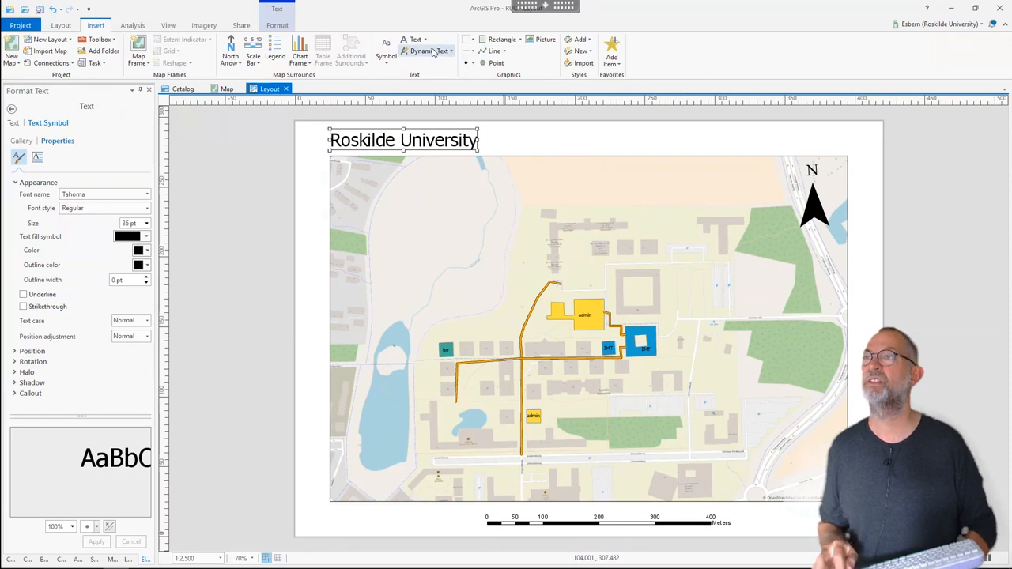
# Step: Insert a legend in the map frame's upper-left corner and deselect it
pyautogui.click(279, 55)
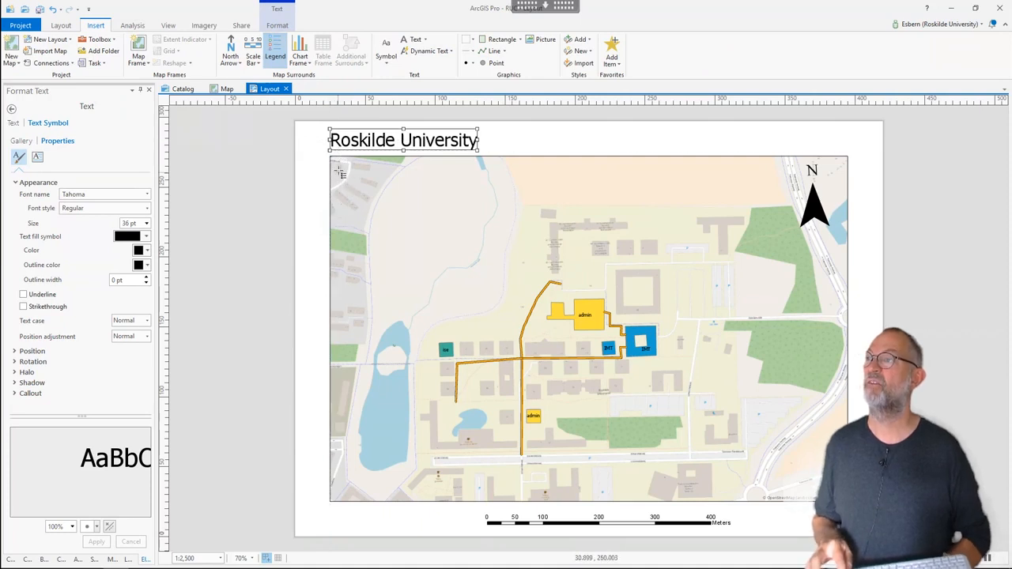
pyautogui.moveTo(338, 166); pyautogui.dragTo(419, 265)
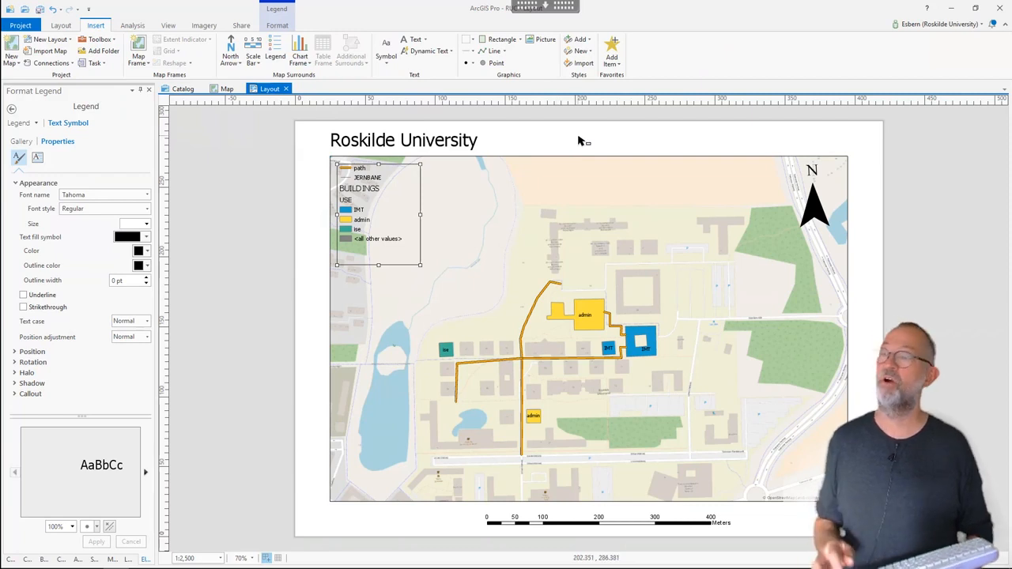
pyautogui.click(227, 139)
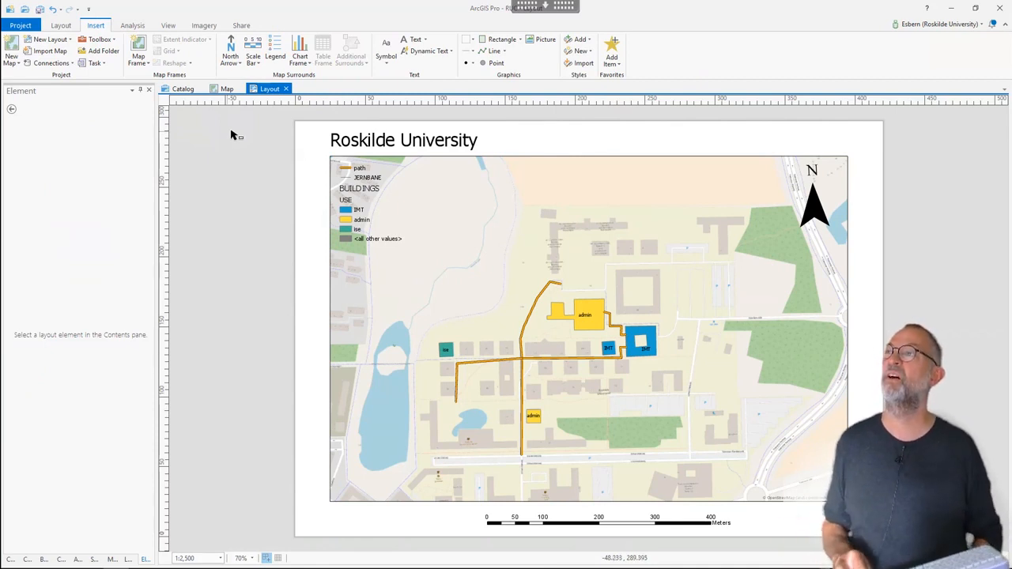
# Step: Export the layout to the Desktop as a PDF named ruc at 300 DPI with Best image quality
pyautogui.click(241, 25)
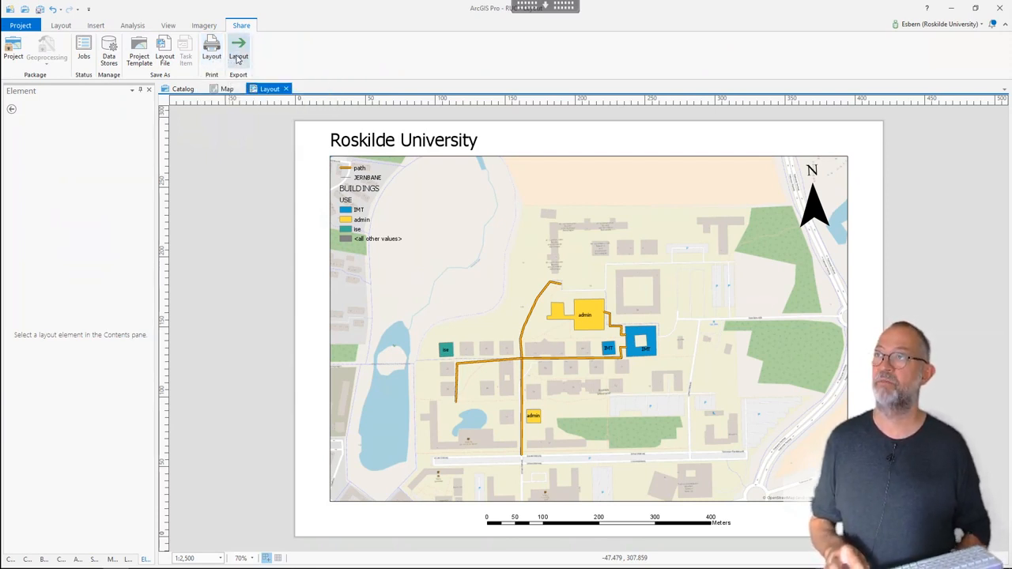
pyautogui.click(238, 60)
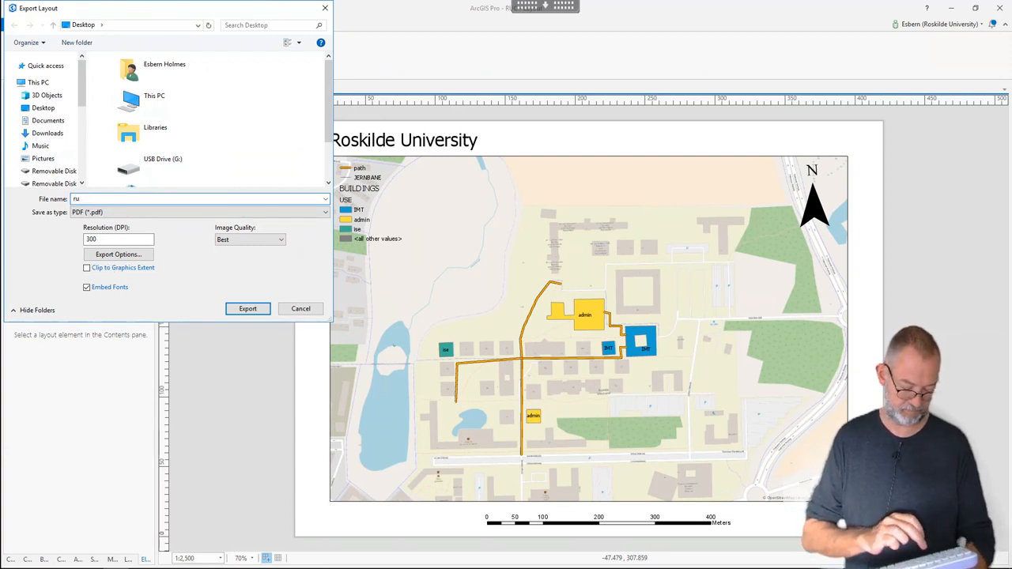
pyautogui.click(118, 239)
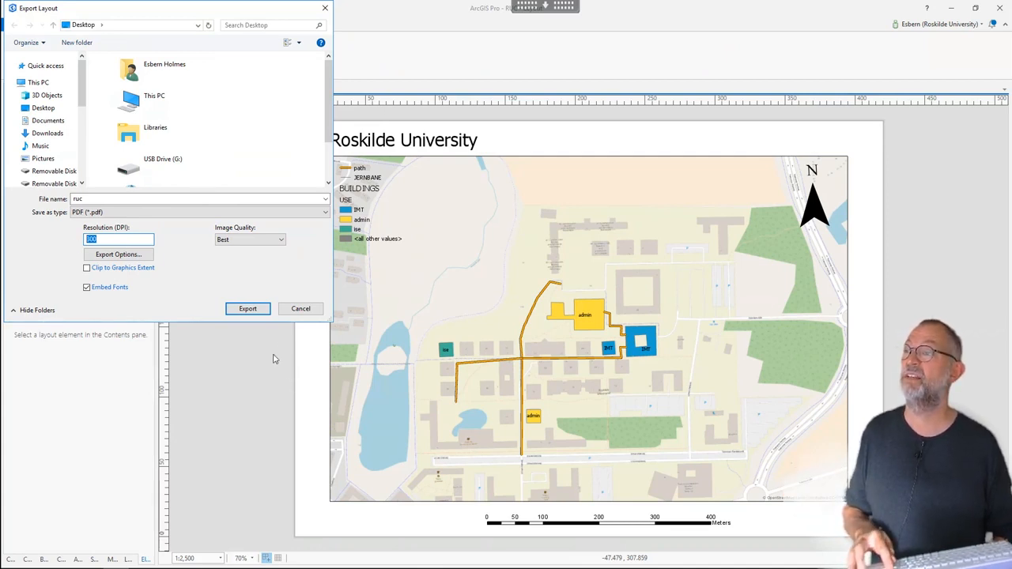
pyautogui.click(246, 310)
pyautogui.click(247, 309)
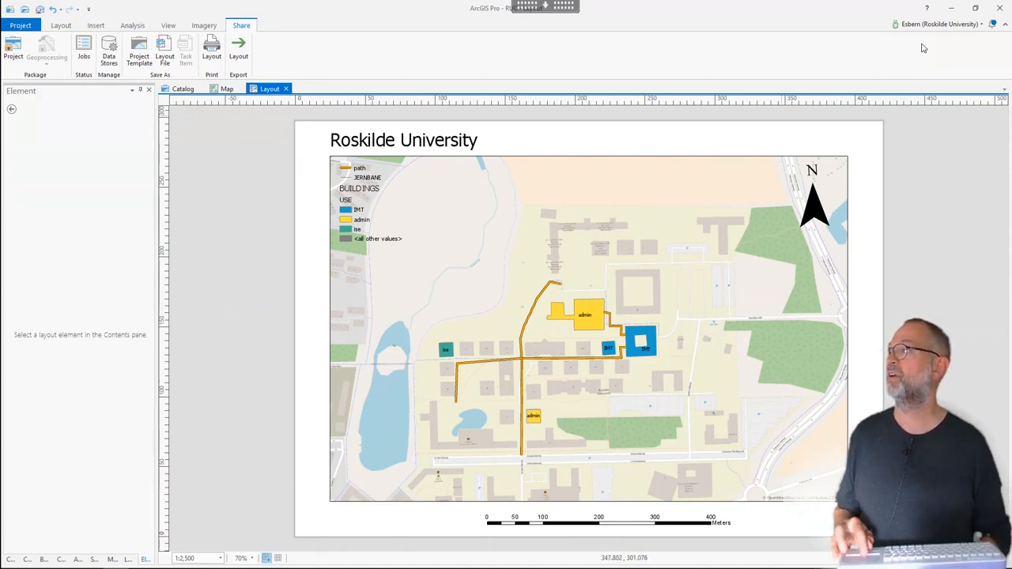
# Step: Switch to the desktop, move the exported ruc PDF to an empty area and open it in Adobe Acrobat
pyautogui.click(954, 8)
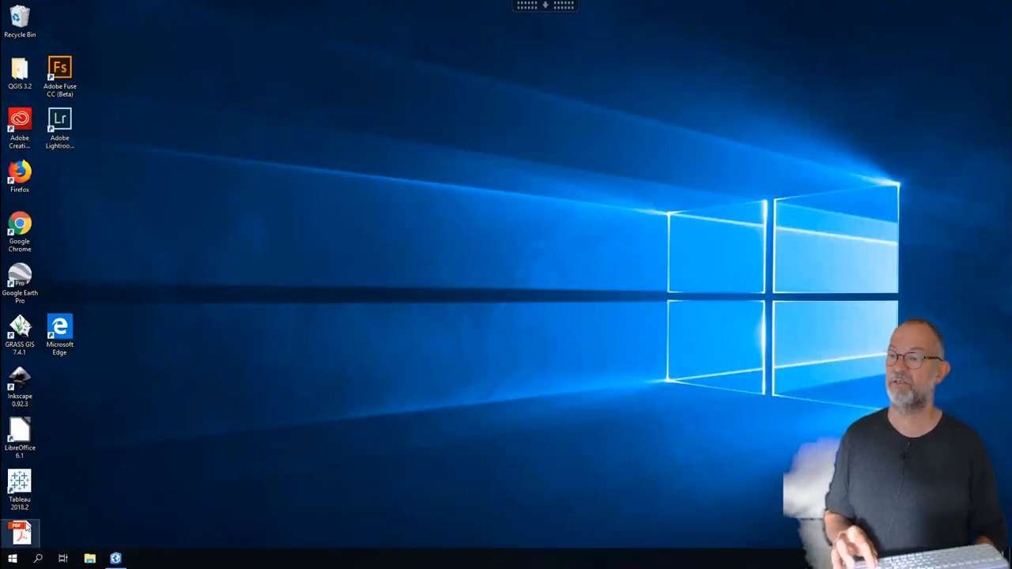
pyautogui.moveTo(20, 533); pyautogui.dragTo(257, 391)
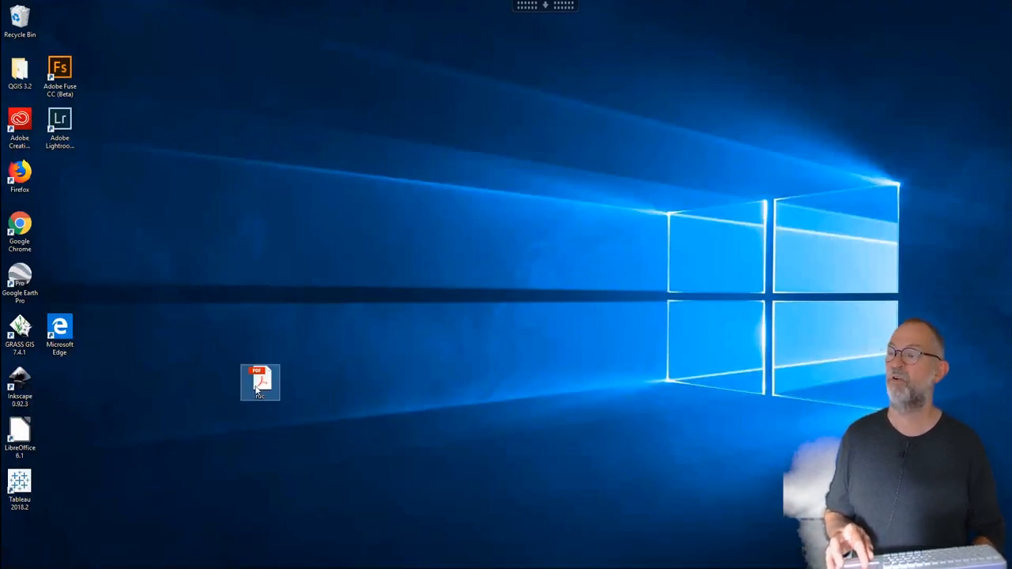
pyautogui.doubleClick(260, 384)
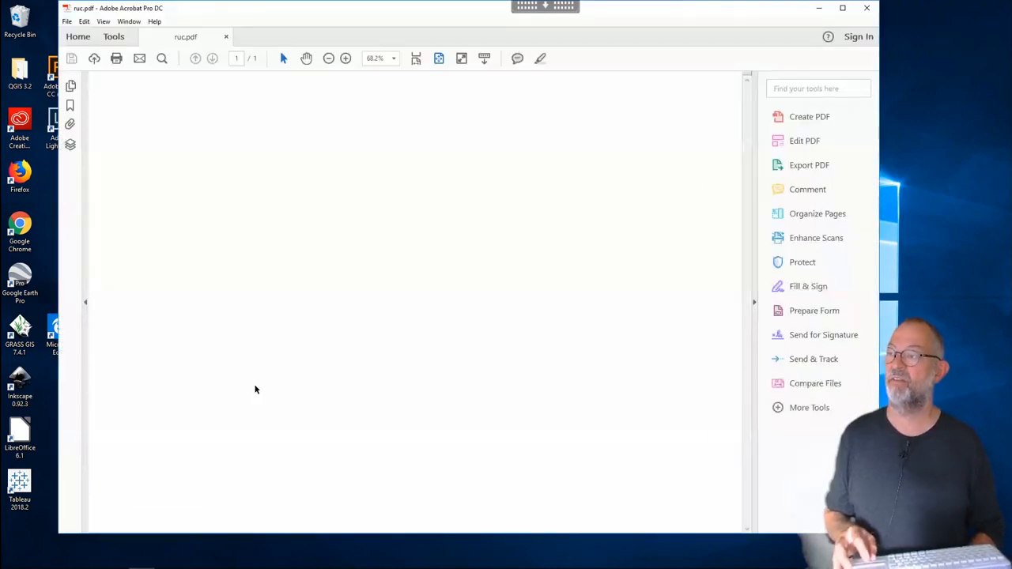